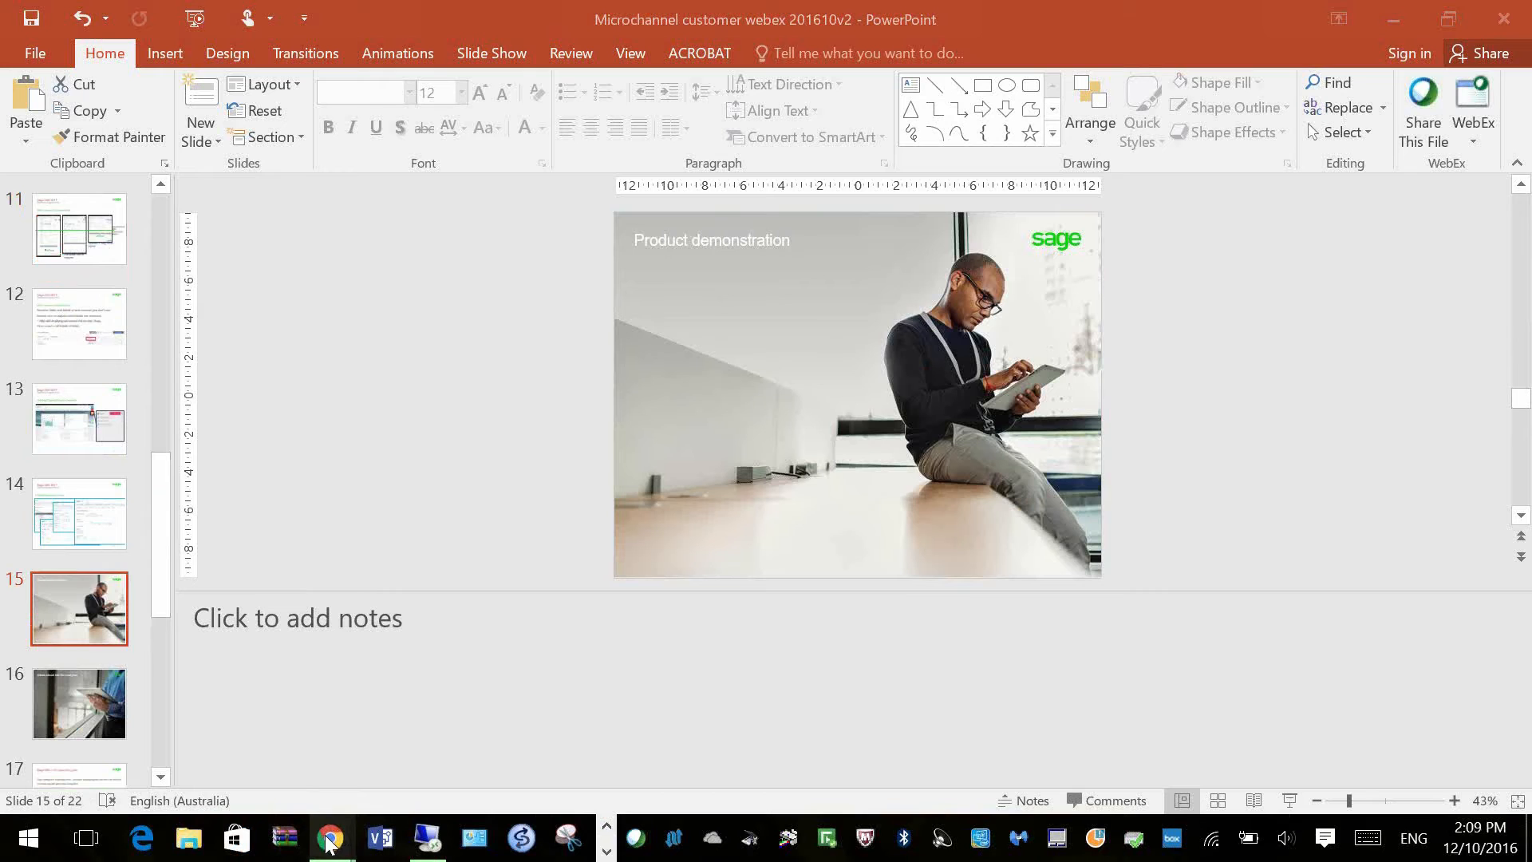
Step: Switch from the PowerPoint slideshow to the Sage 300 sign-in page in Chrome
{"action": "left_click", "coordinate": [331, 838]}
{"action": "left_click", "coordinate": [450, 774]}
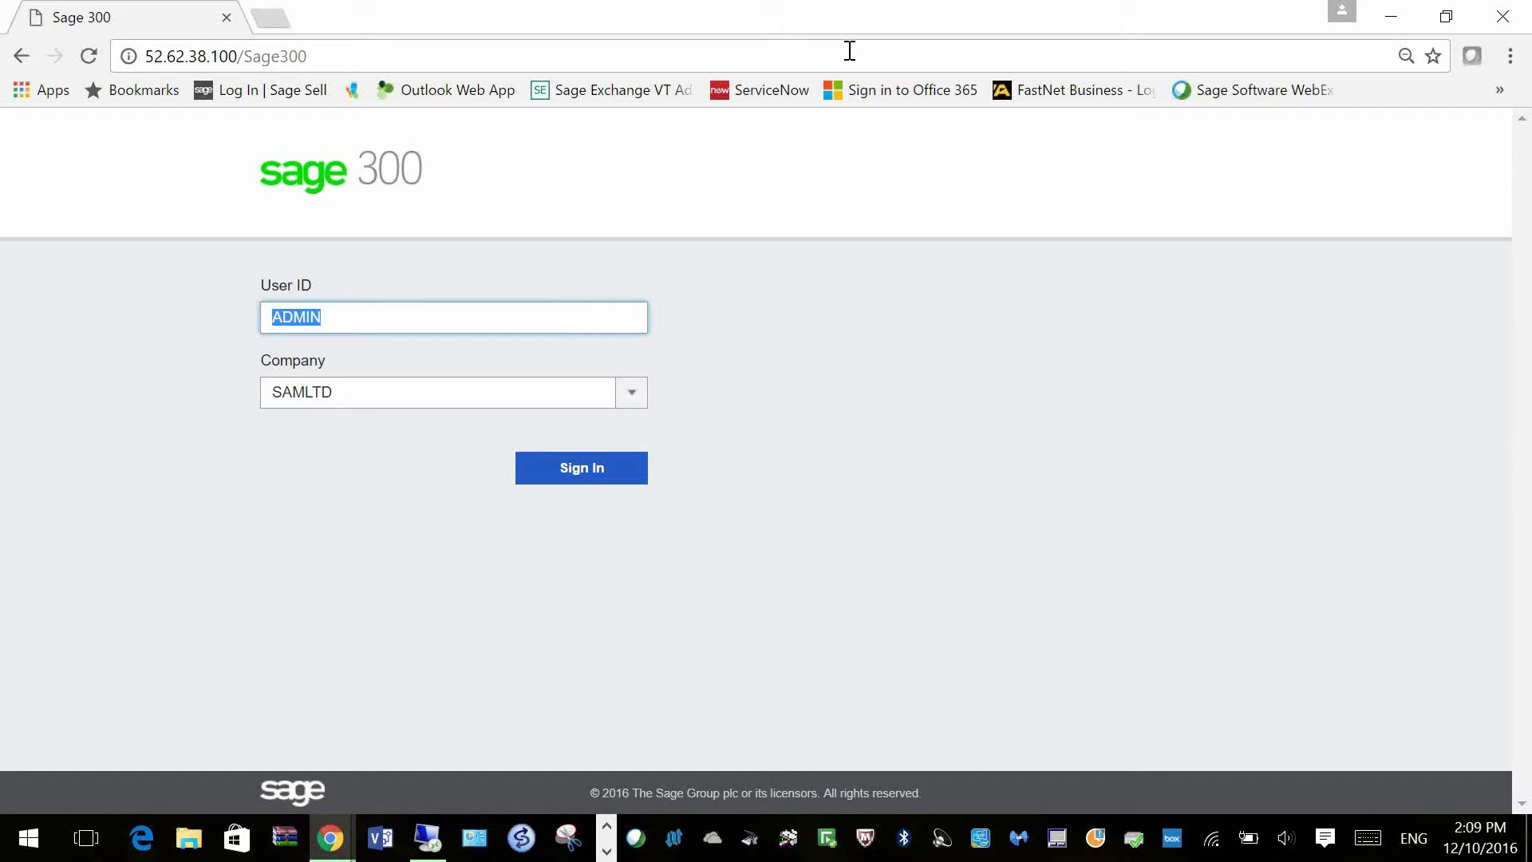
Step: Sign in to Sage 300 with company SAMLTD selected
{"action": "left_click", "coordinate": [635, 401]}
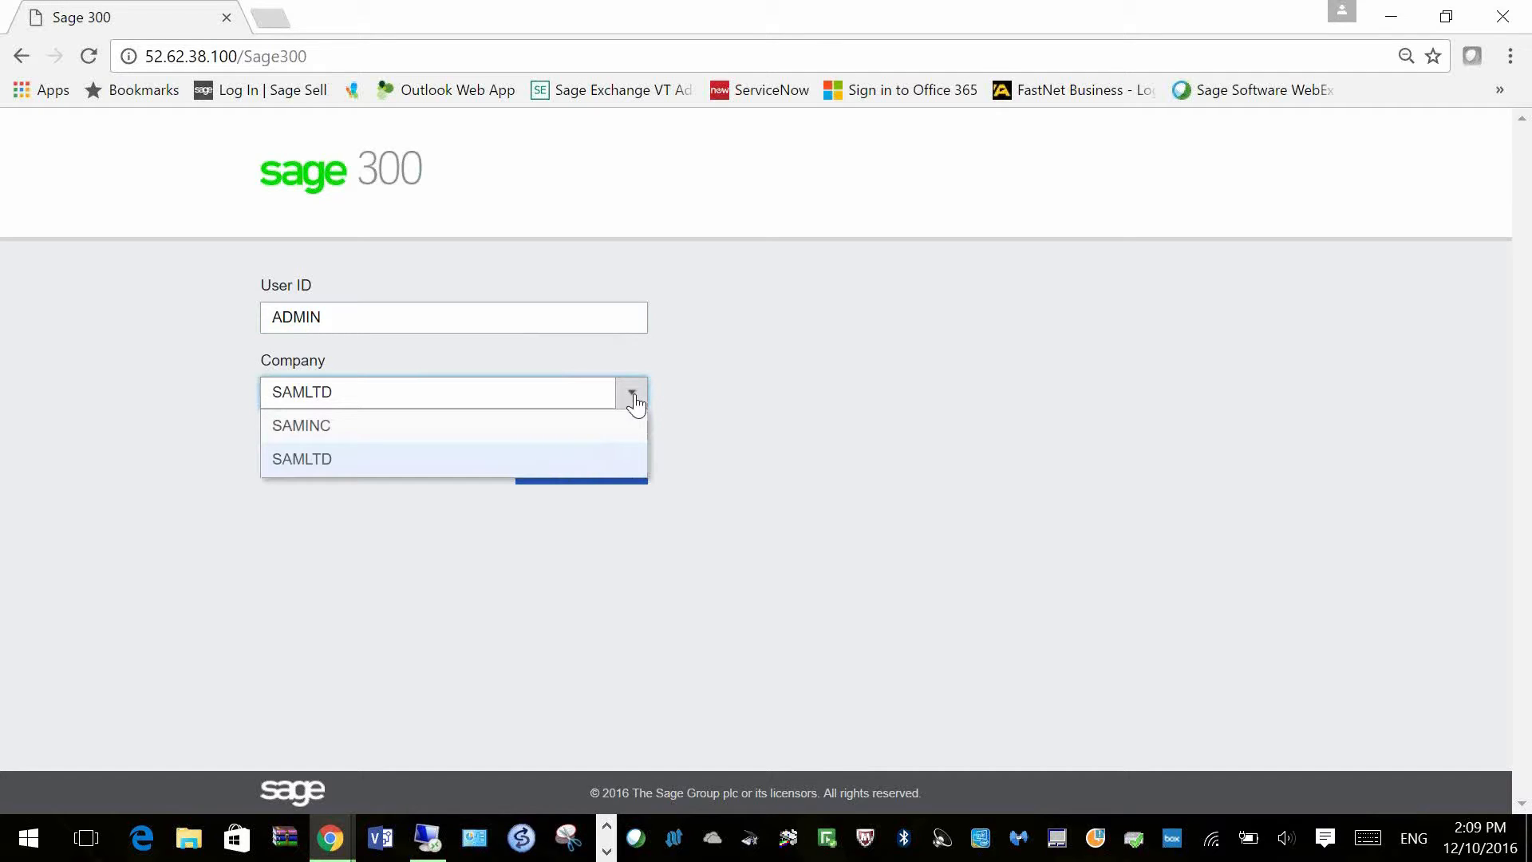
{"action": "left_click", "coordinate": [634, 401]}
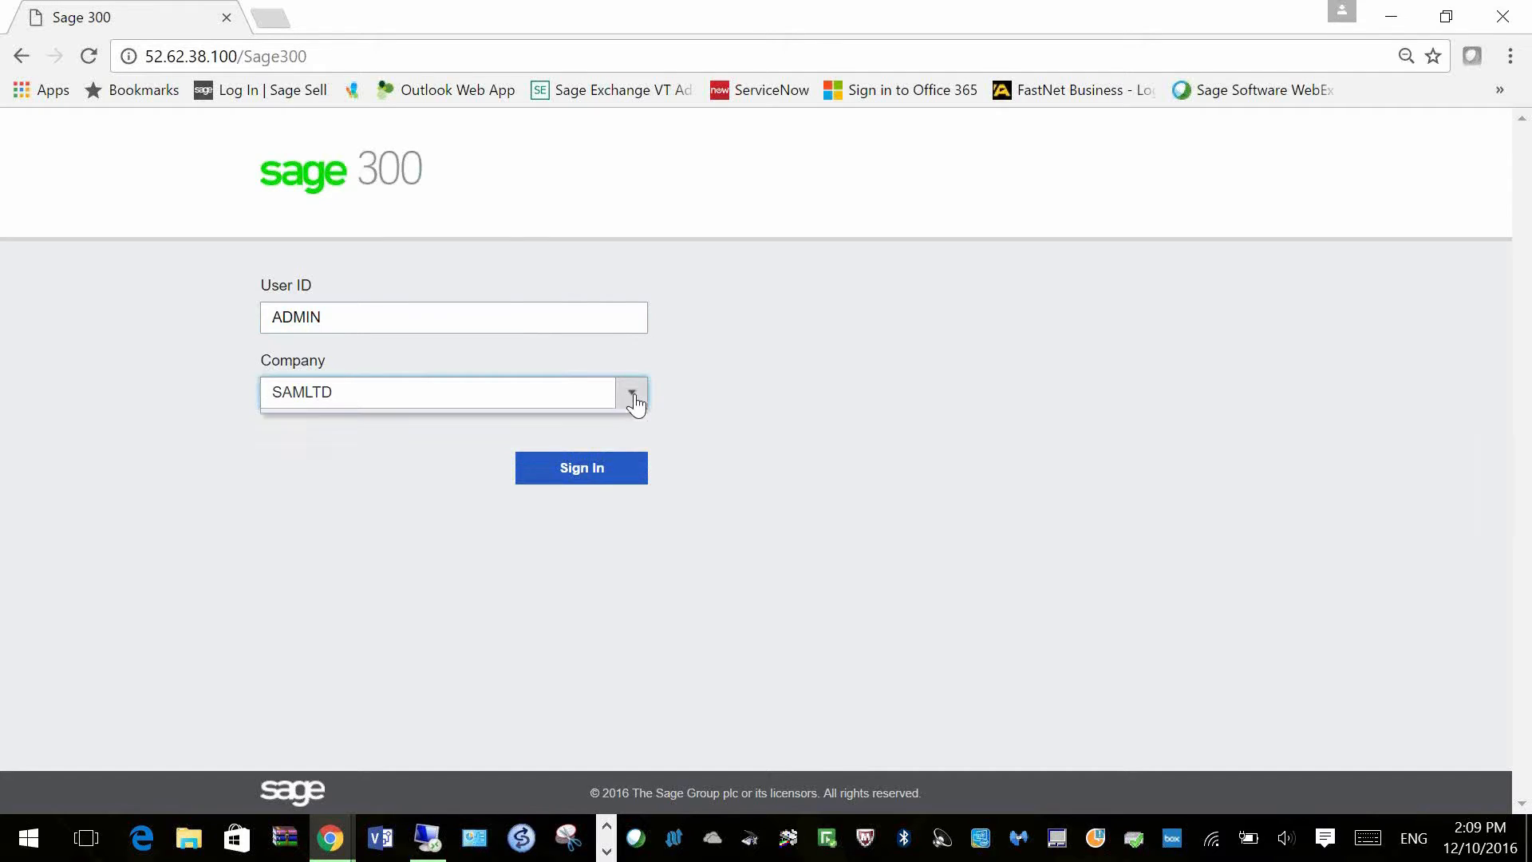
{"action": "left_click", "coordinate": [589, 479]}
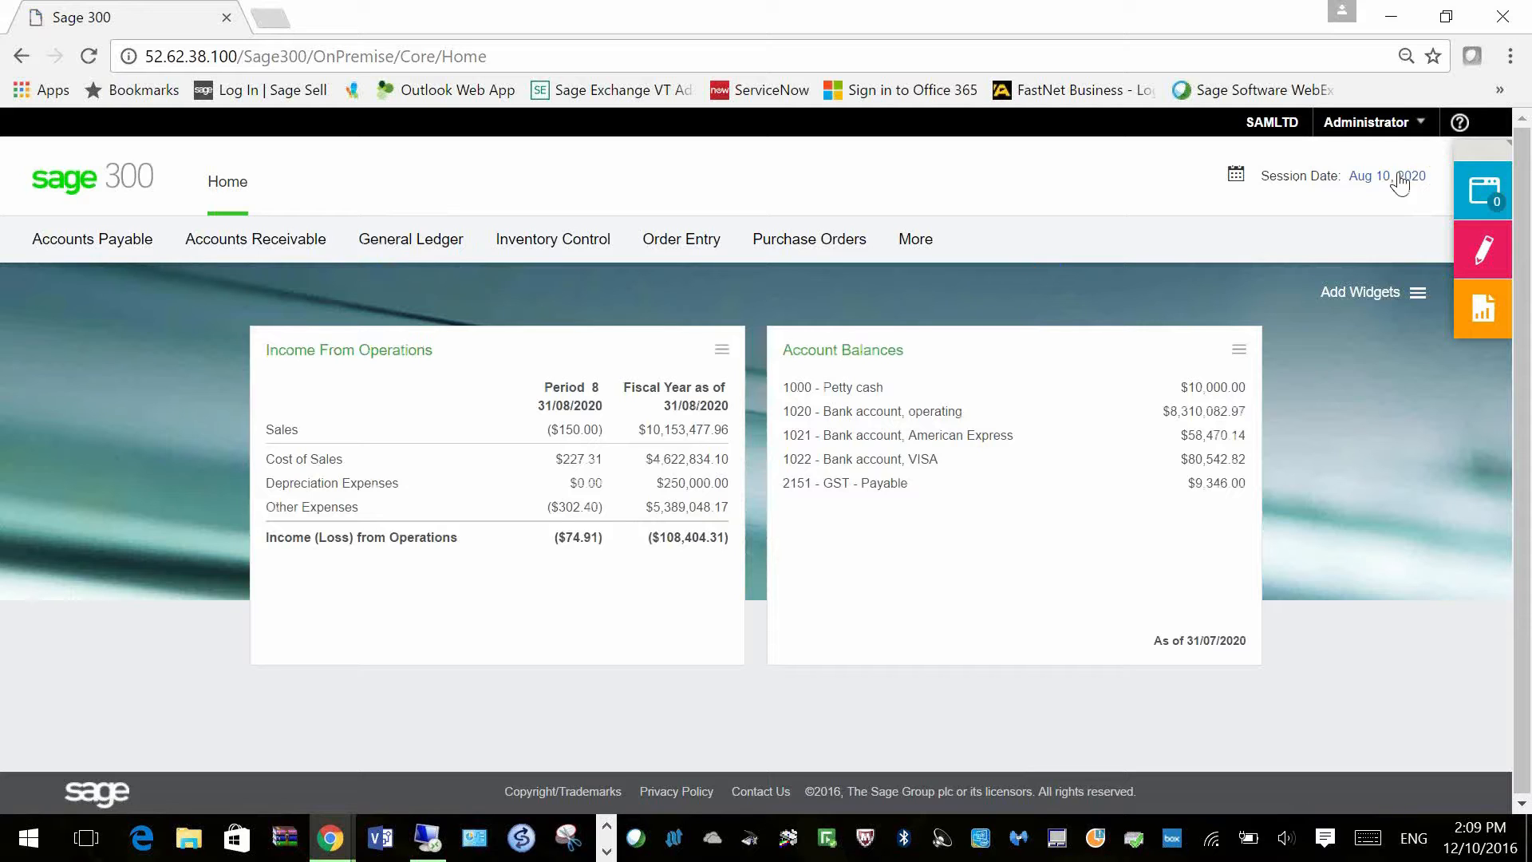
Step: Open the Getting Started help article in a new tab, then return to the Home dashboard
{"action": "left_click", "coordinate": [1465, 132]}
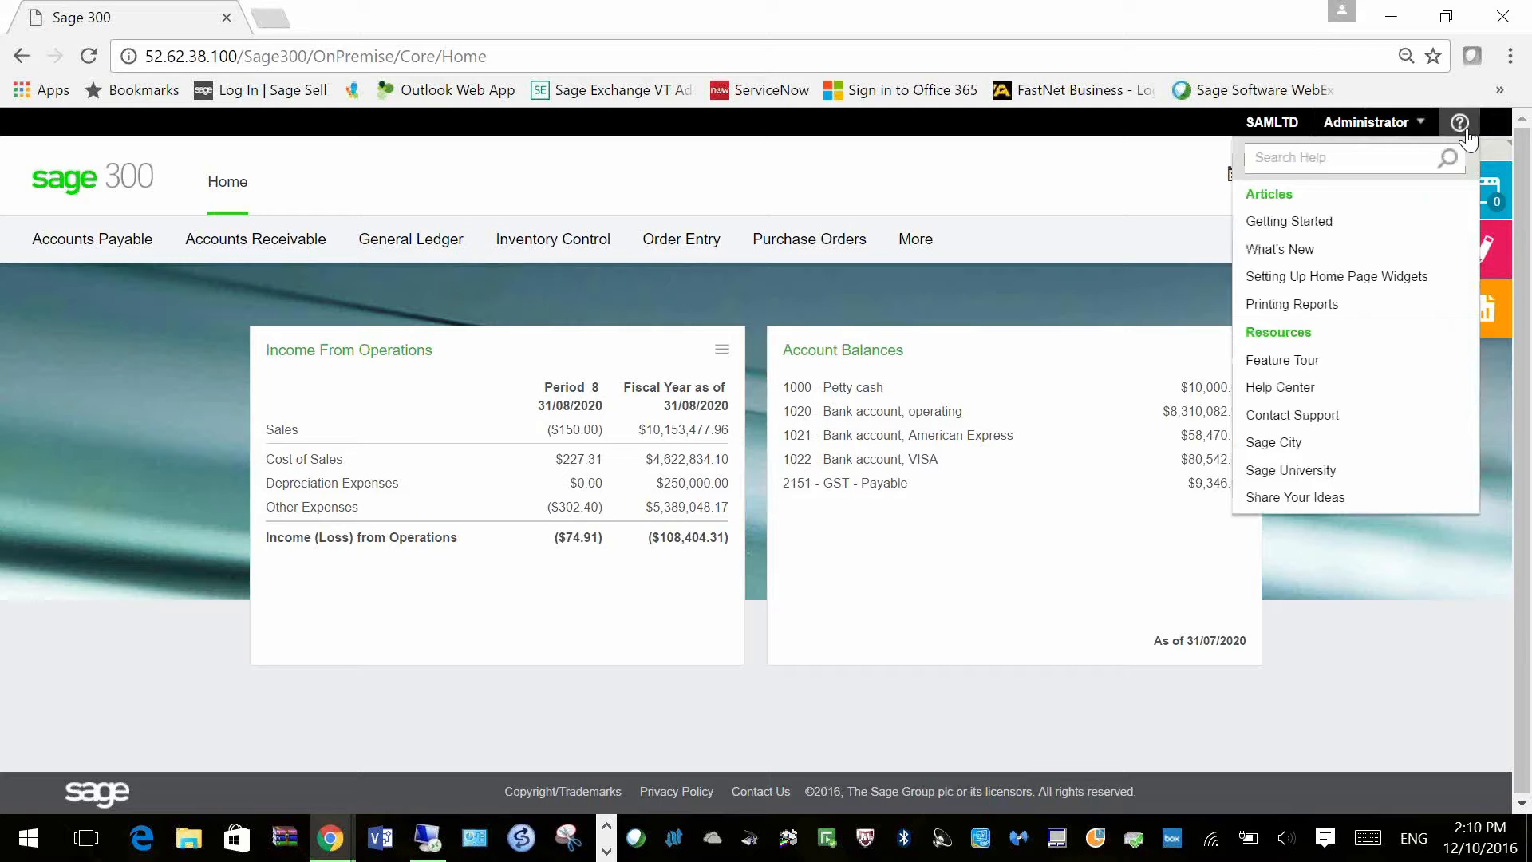
{"action": "left_click", "coordinate": [1407, 230]}
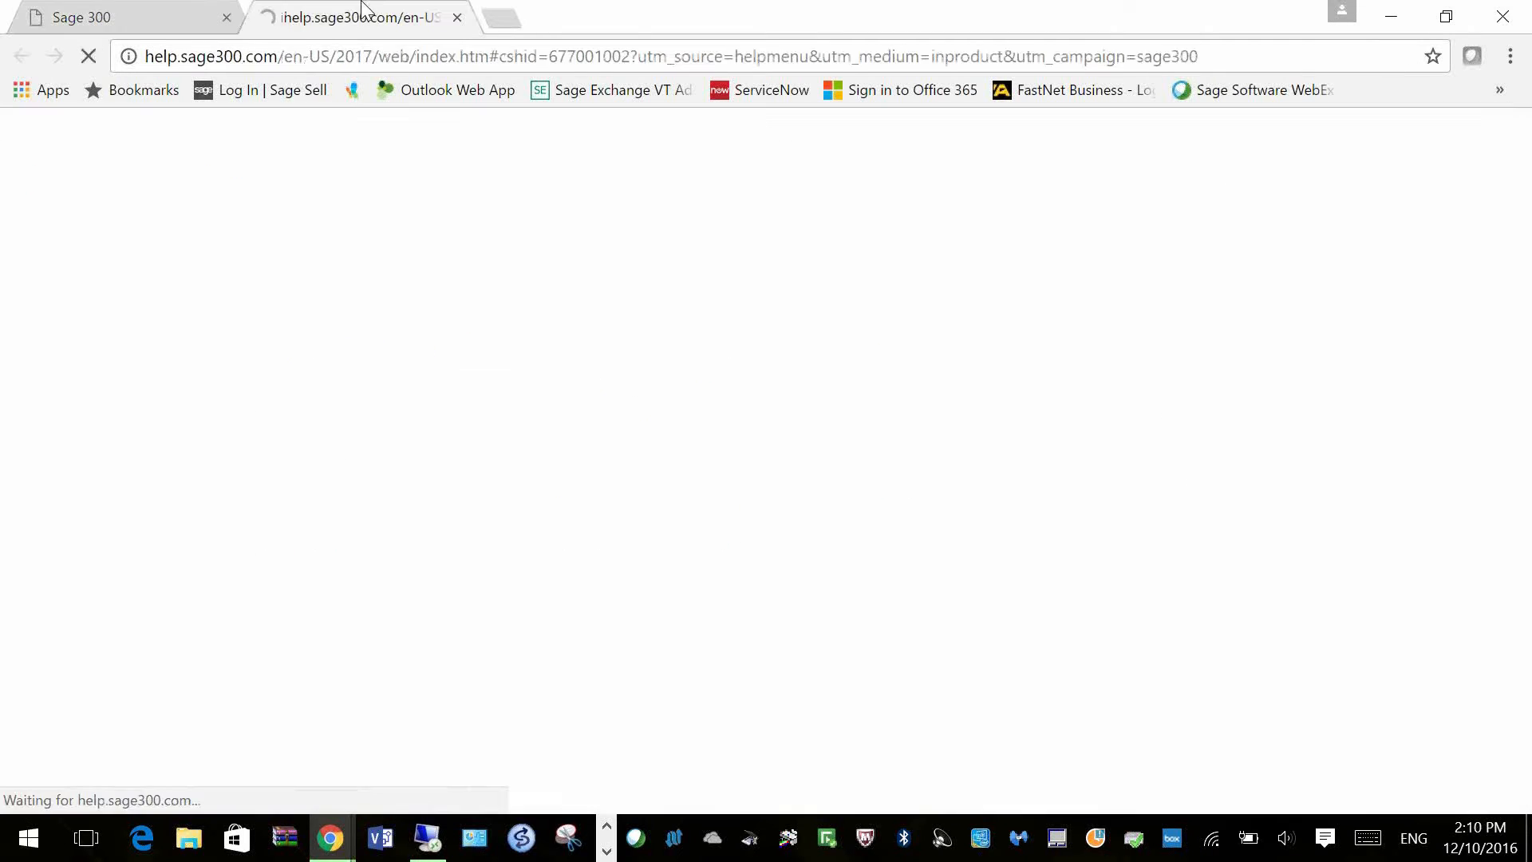
{"action": "left_click", "coordinate": [115, 7]}
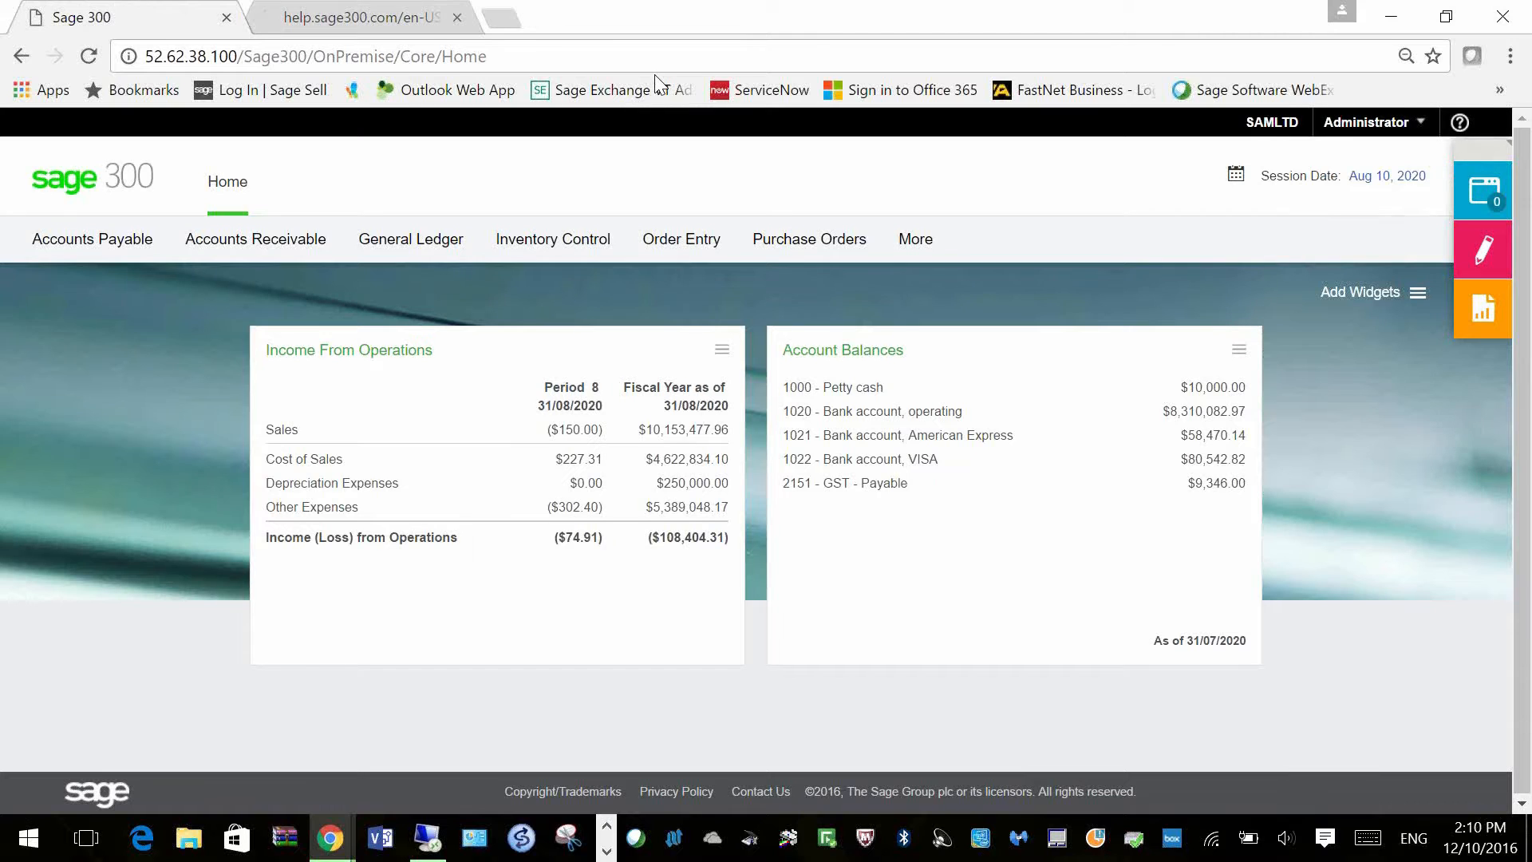
{"action": "left_click", "coordinate": [366, 24]}
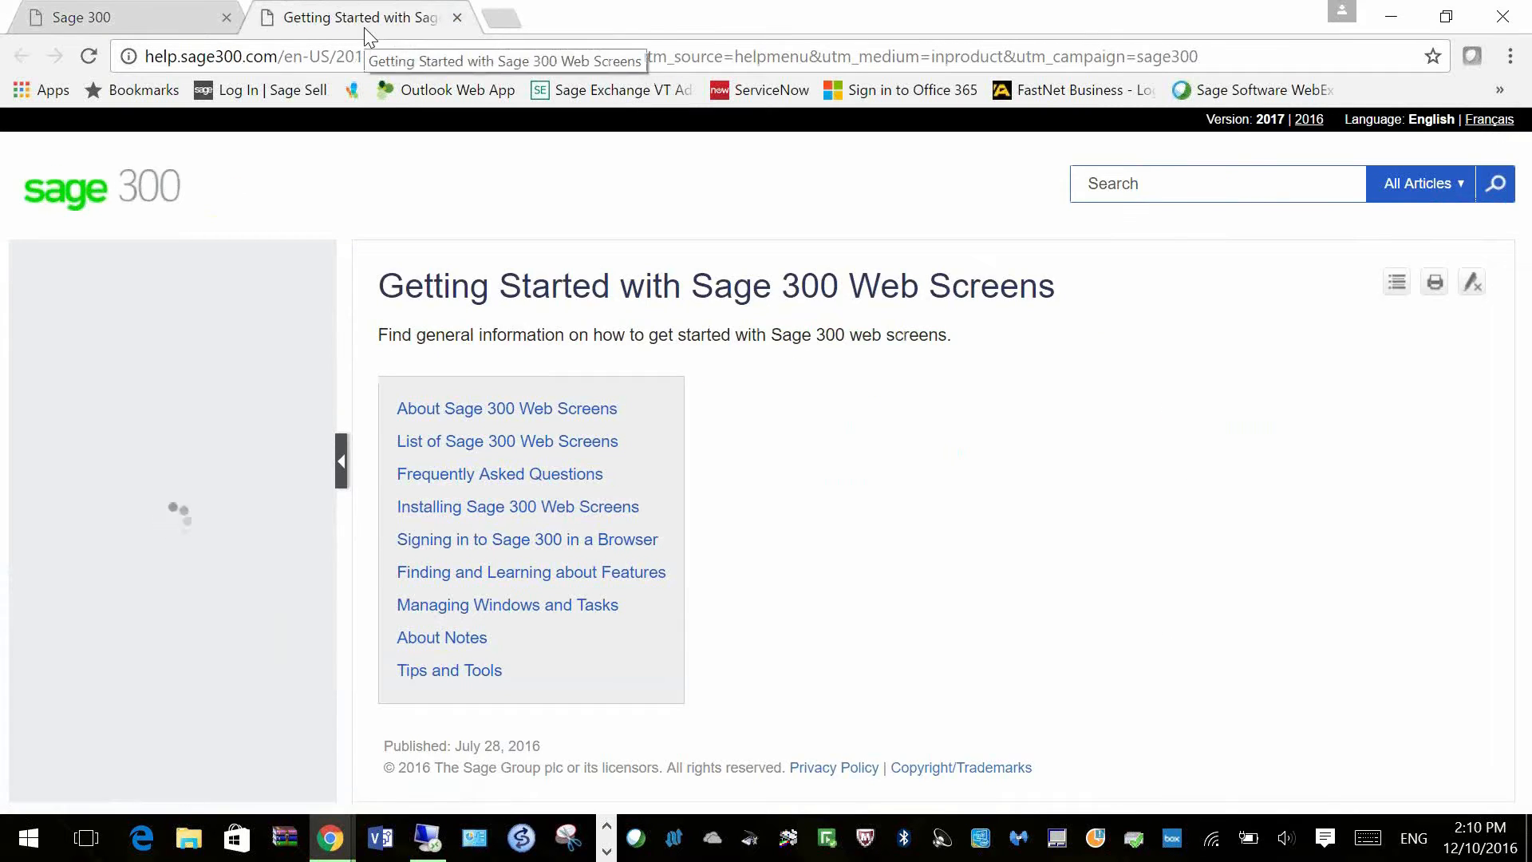
{"action": "left_click", "coordinate": [152, 19]}
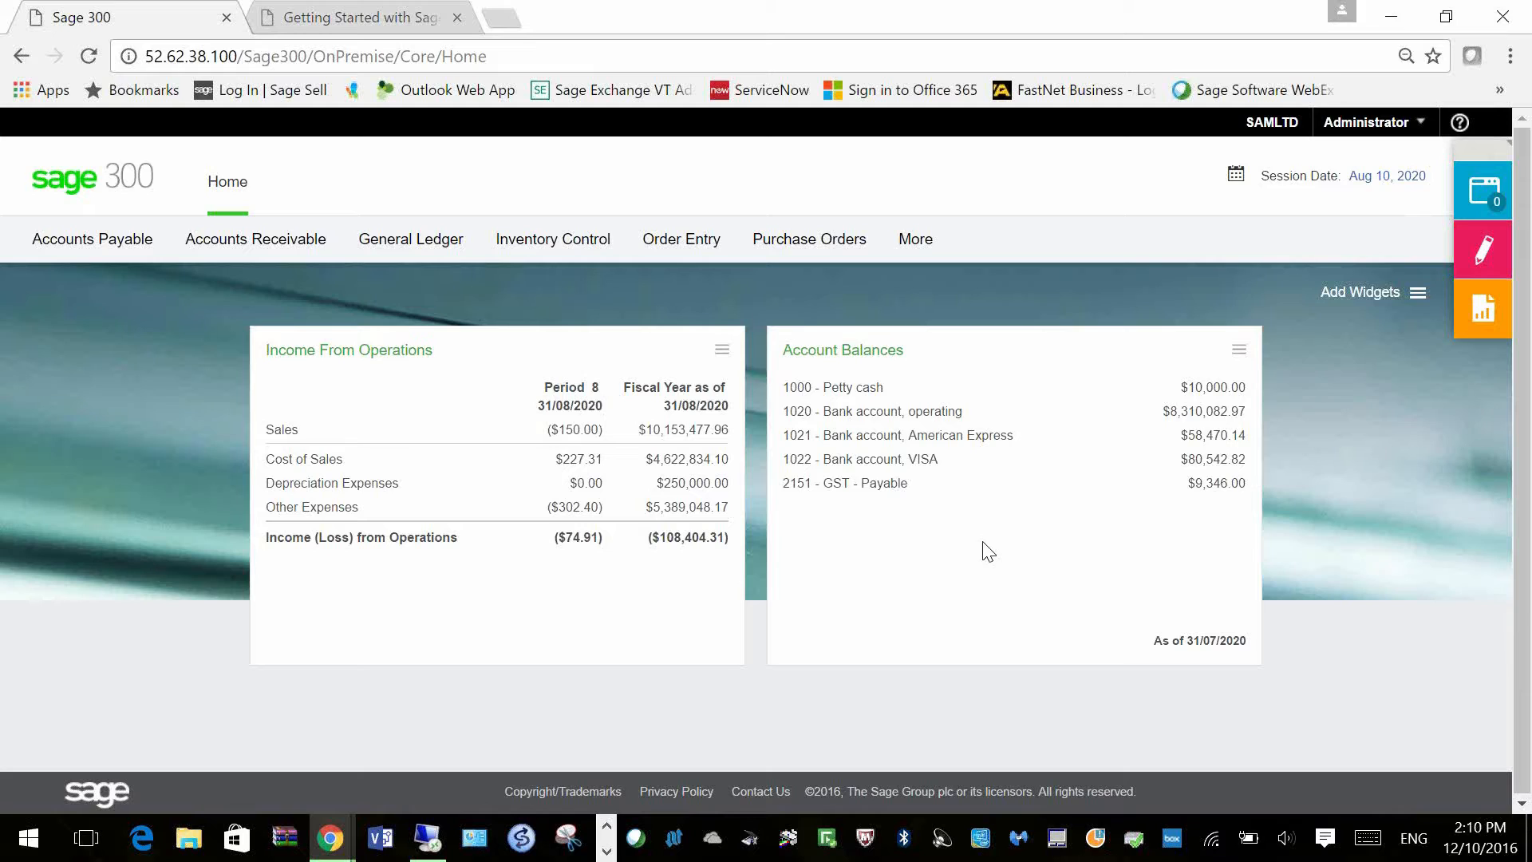
{"action": "left_click", "coordinate": [1417, 295]}
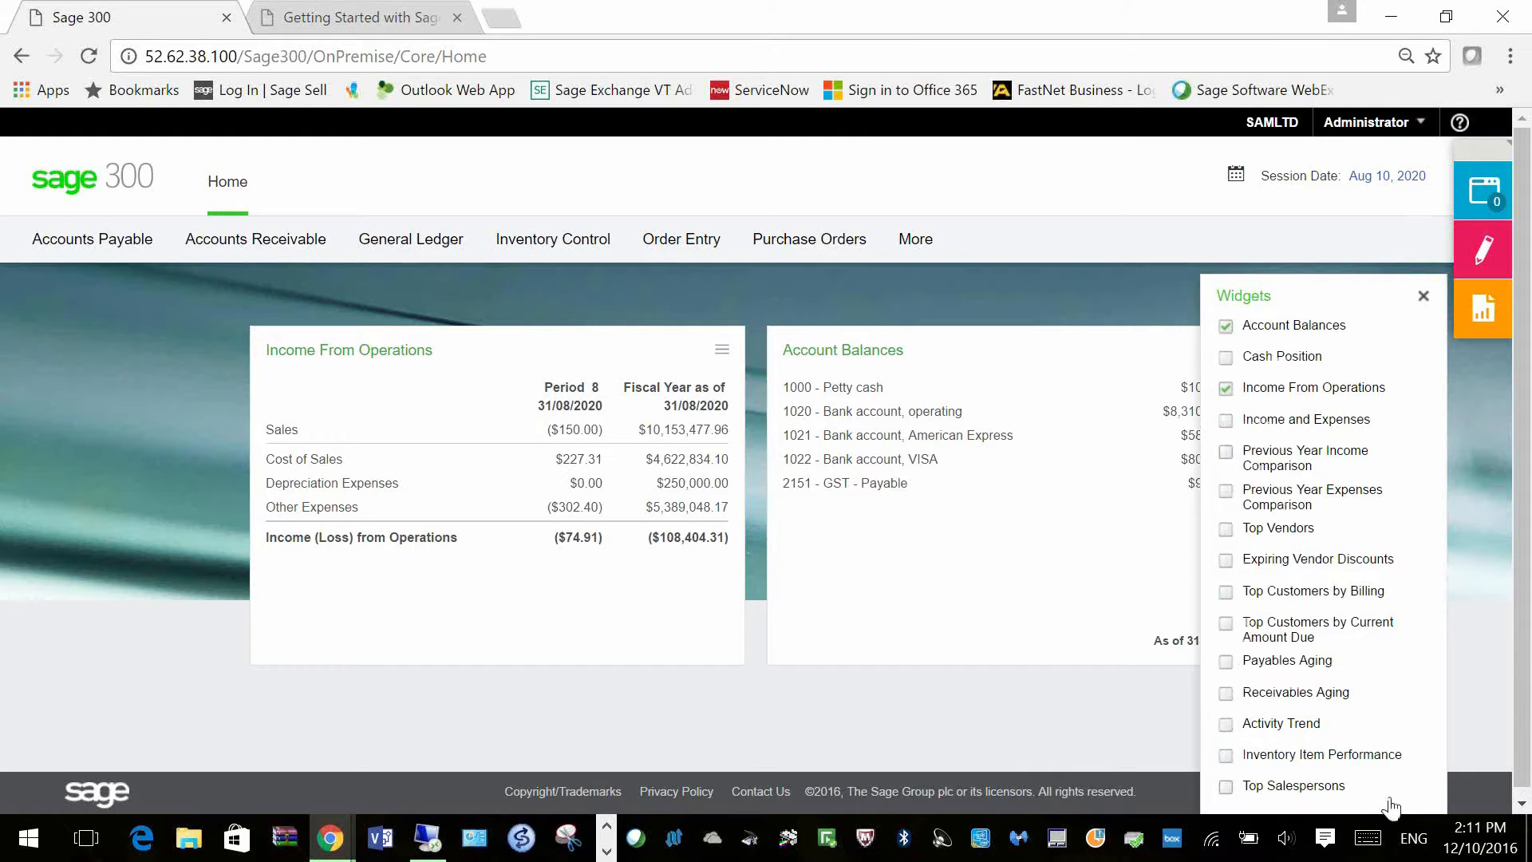
Step: Add the Top Salespersons, Inventory Item Performance, Activity Trend and Receivables Aging widgets
{"action": "left_click", "coordinate": [1225, 788]}
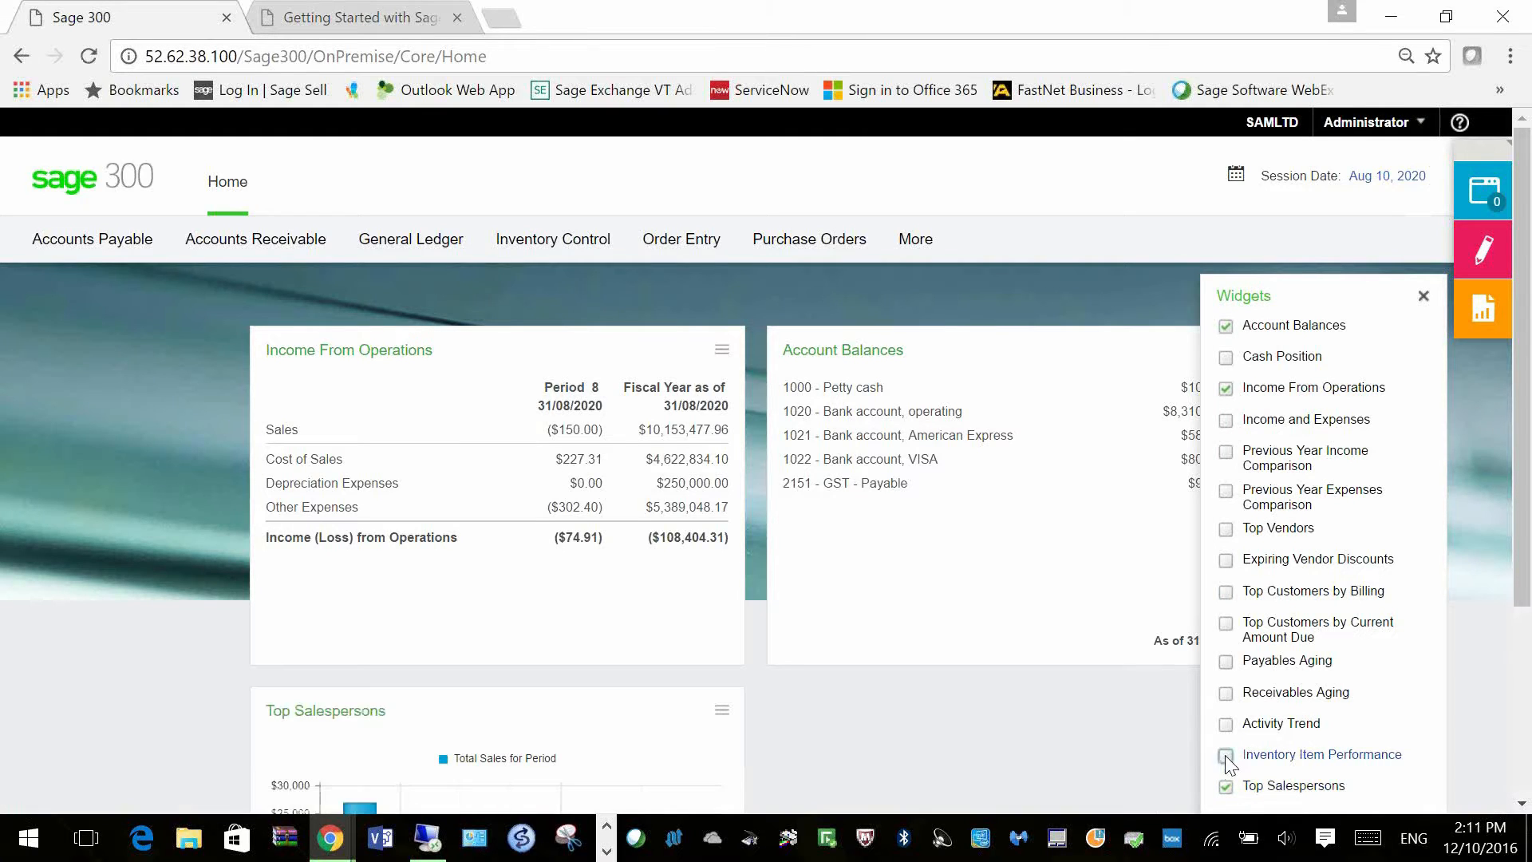
{"action": "left_click", "coordinate": [1225, 755]}
{"action": "left_click", "coordinate": [1226, 724]}
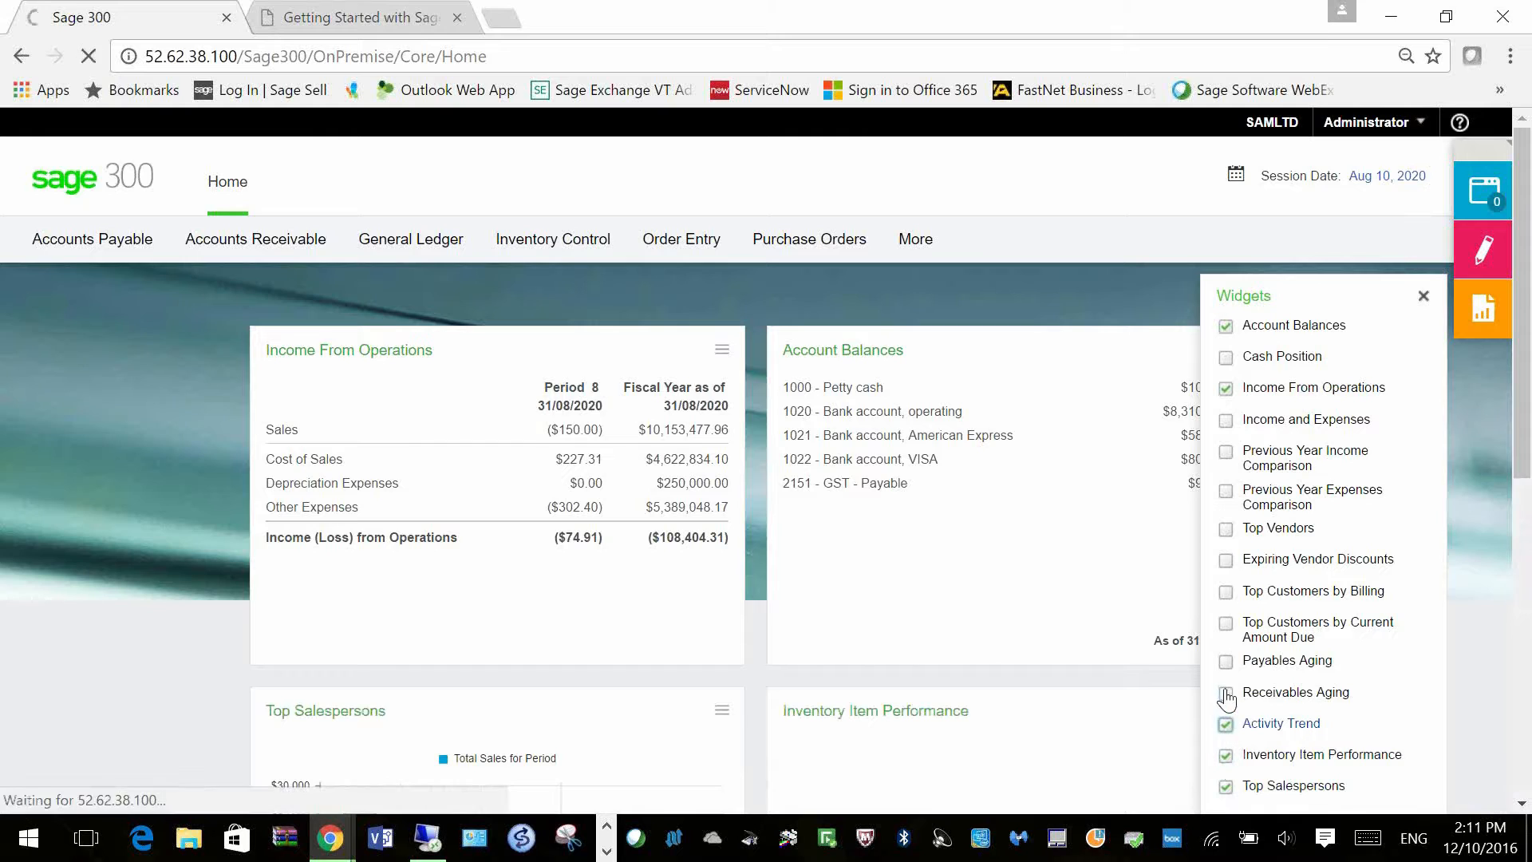
{"action": "left_click", "coordinate": [1227, 694]}
{"action": "left_click", "coordinate": [1424, 296]}
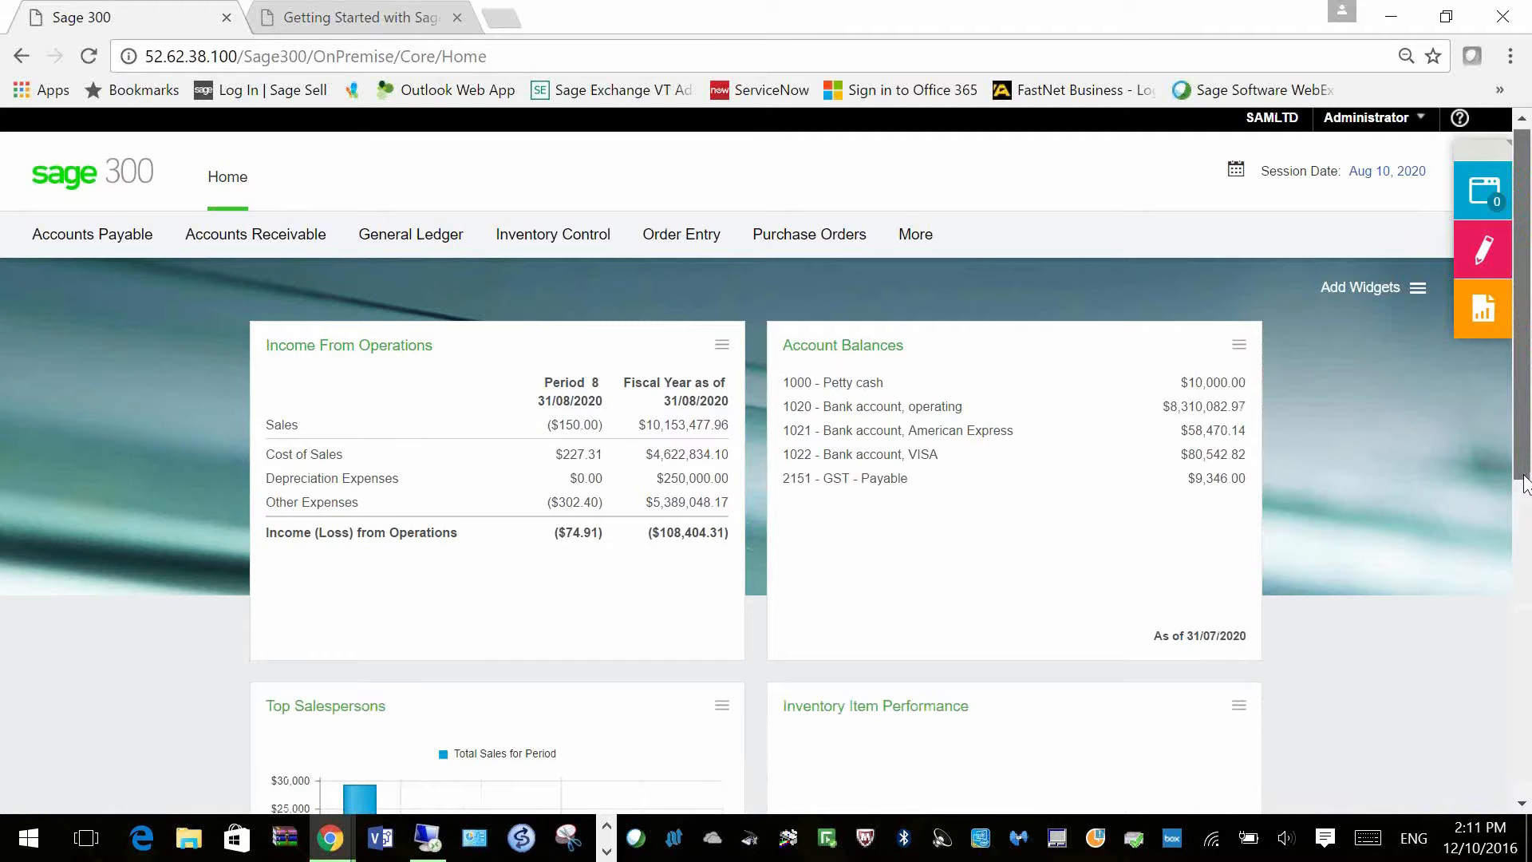
Step: Open the Top Salespersons widget settings and cancel without changes
{"action": "scroll", "coordinate": [376, 431], "scroll_direction": "down", "scroll_amount": 3}
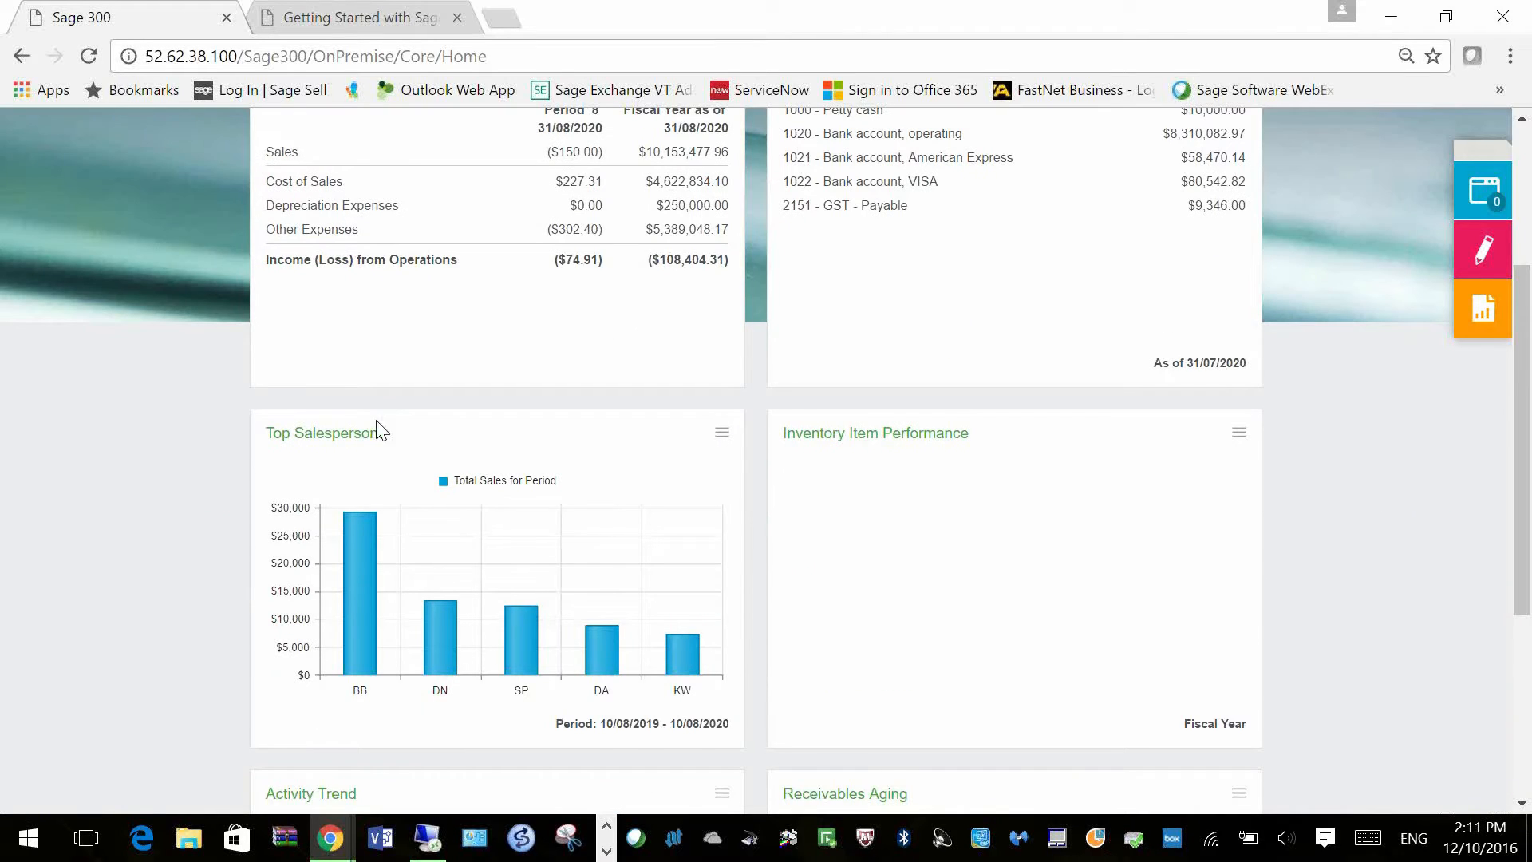
{"action": "left_click", "coordinate": [723, 435]}
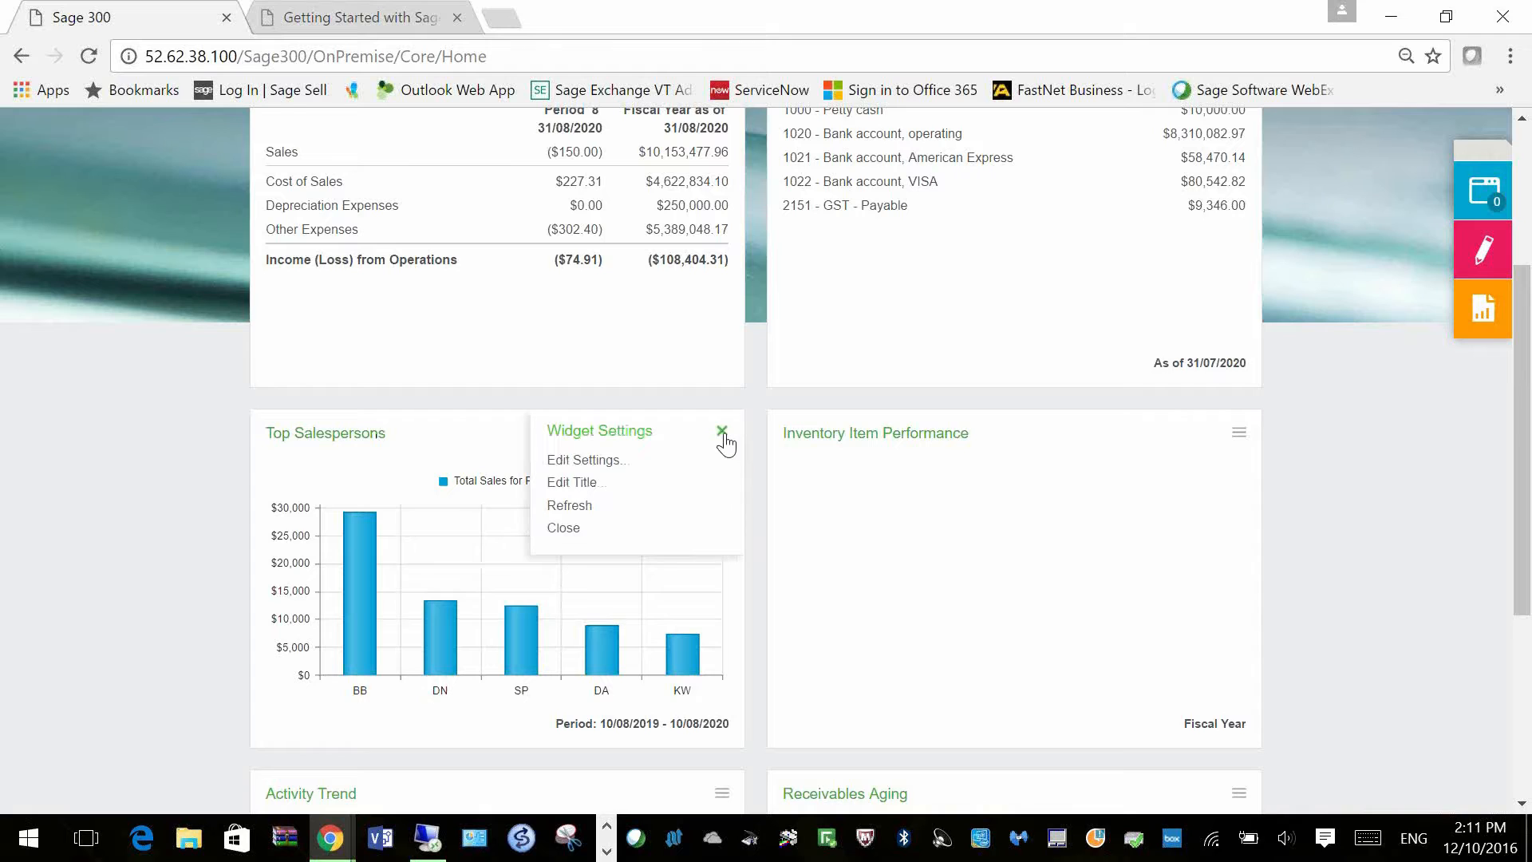
{"action": "left_click", "coordinate": [602, 470]}
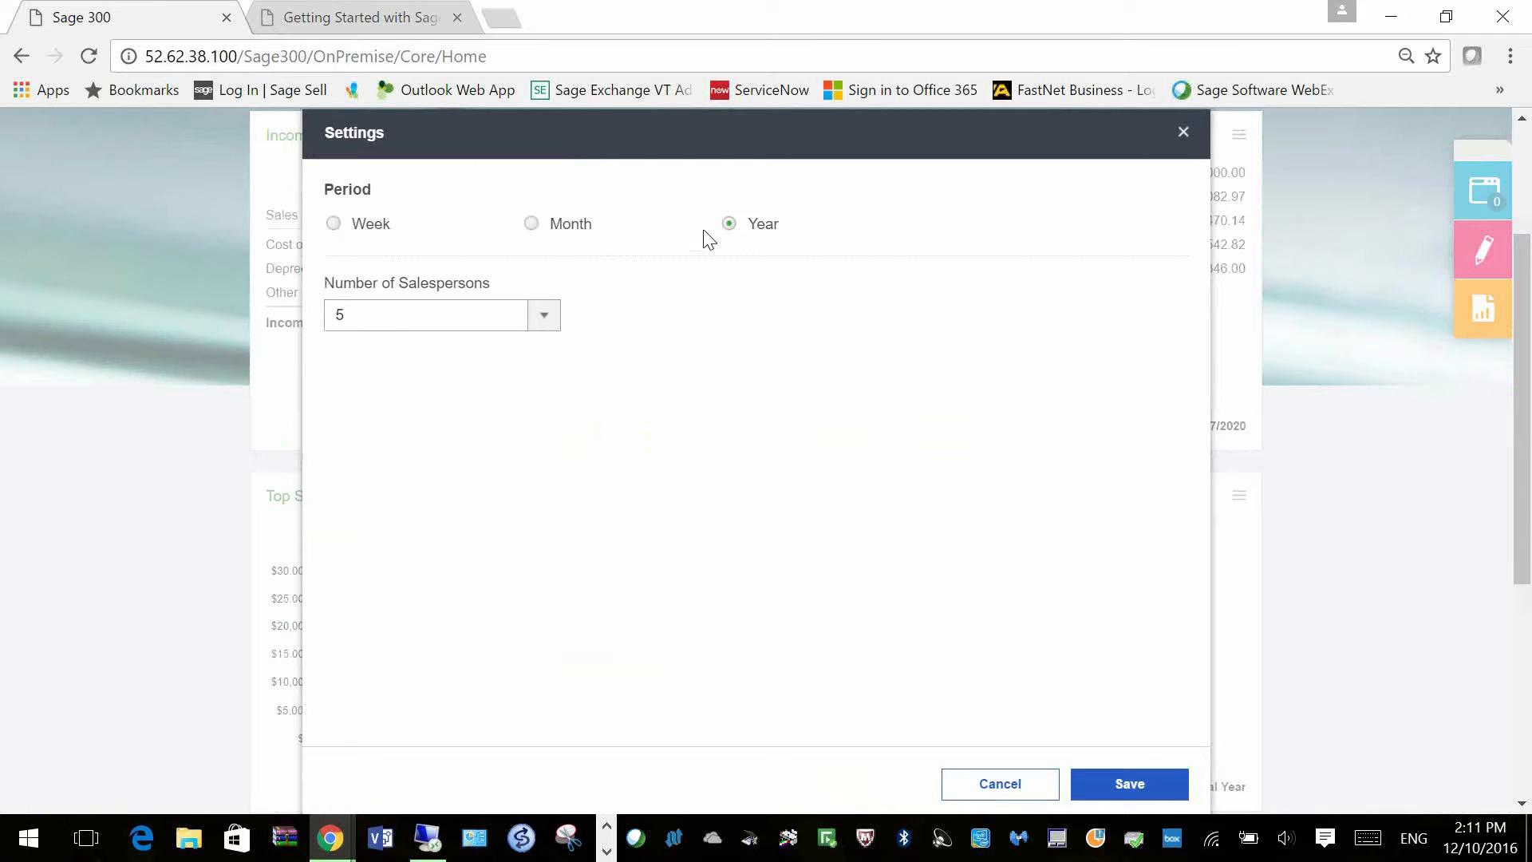
{"action": "left_click", "coordinate": [1001, 785]}
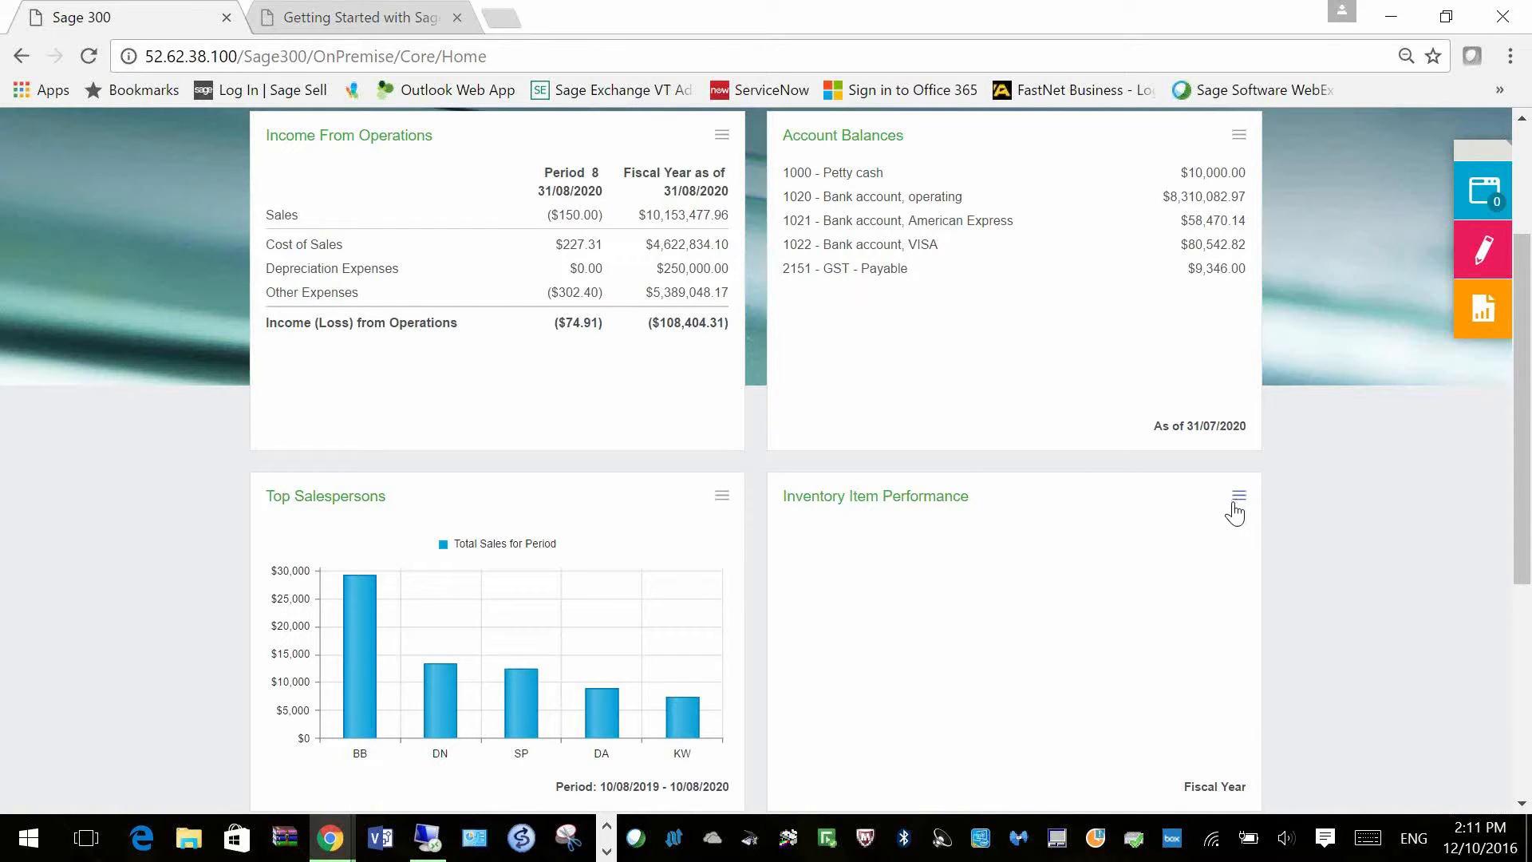
Step: Change the Inventory Item Performance widget's From period from 8 to 1 and save
{"action": "left_click", "coordinate": [1236, 504]}
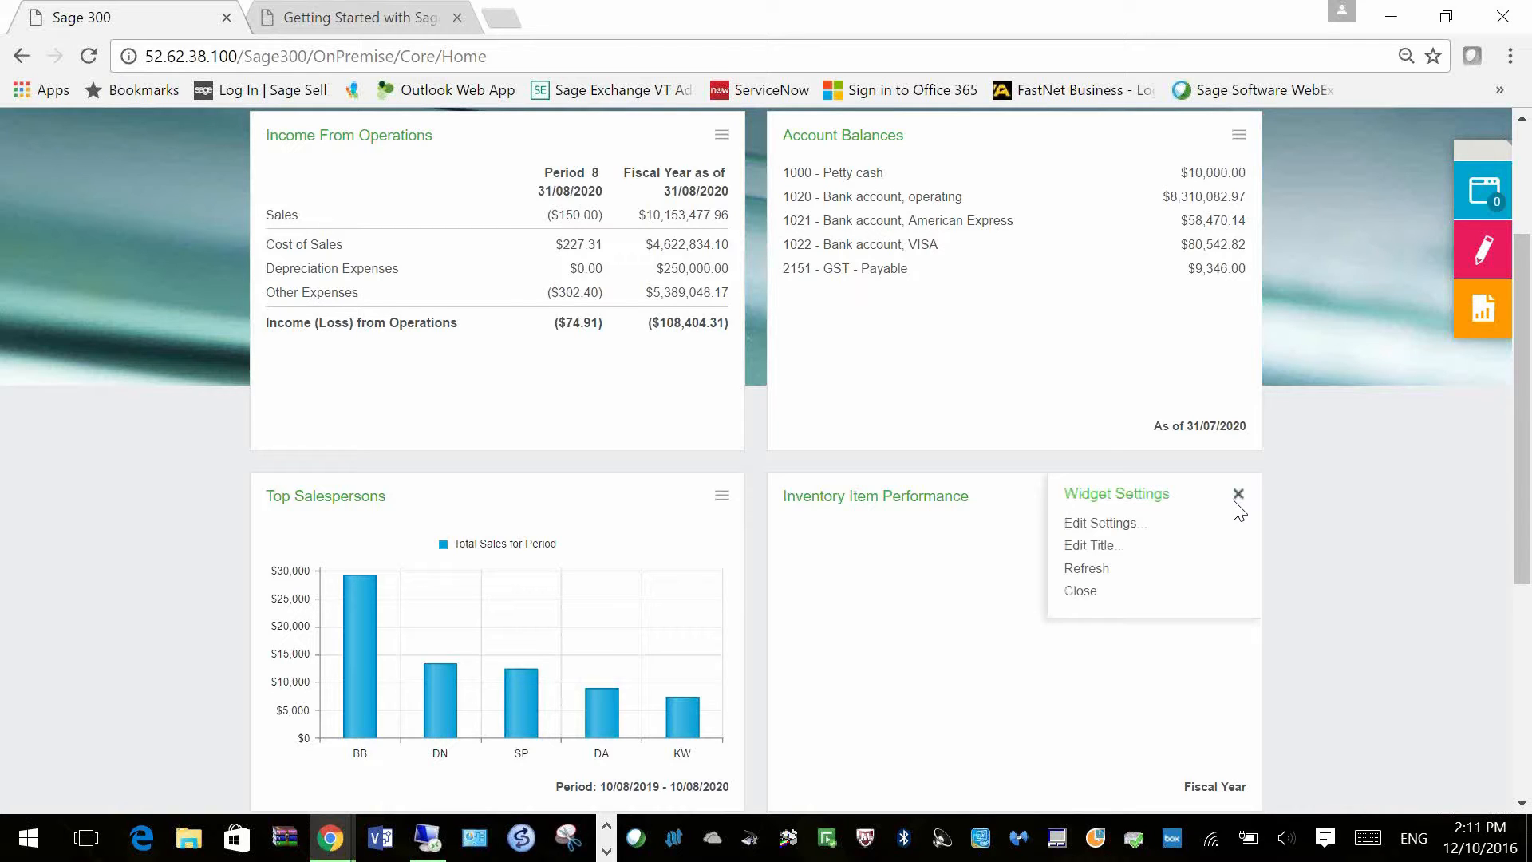
{"action": "left_click", "coordinate": [1099, 524]}
{"action": "left_click", "coordinate": [459, 202]}
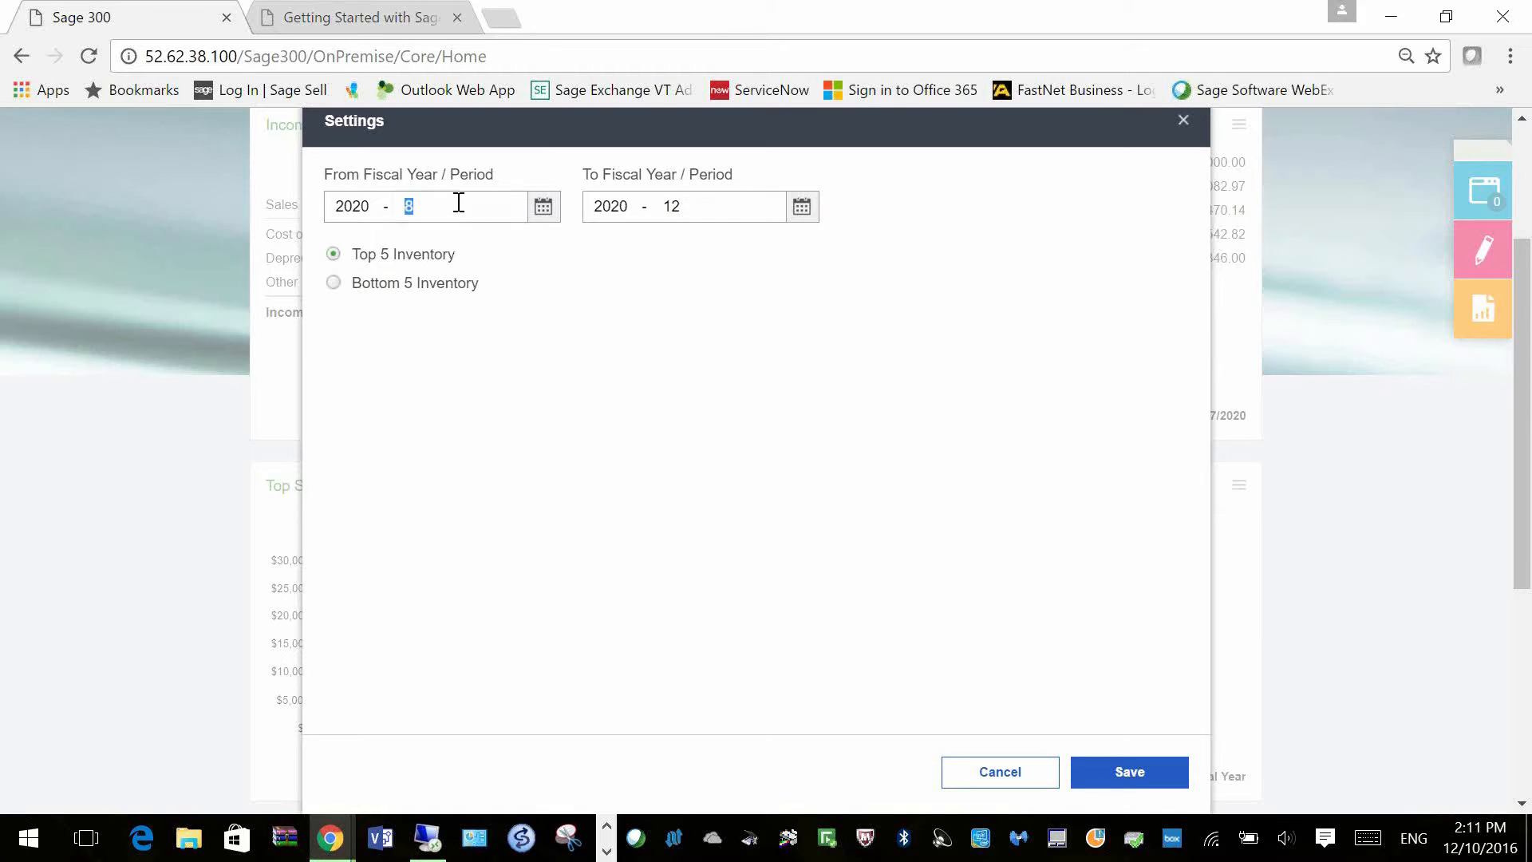
{"action": "type", "text": "1"}
{"action": "left_click", "coordinate": [1138, 771]}
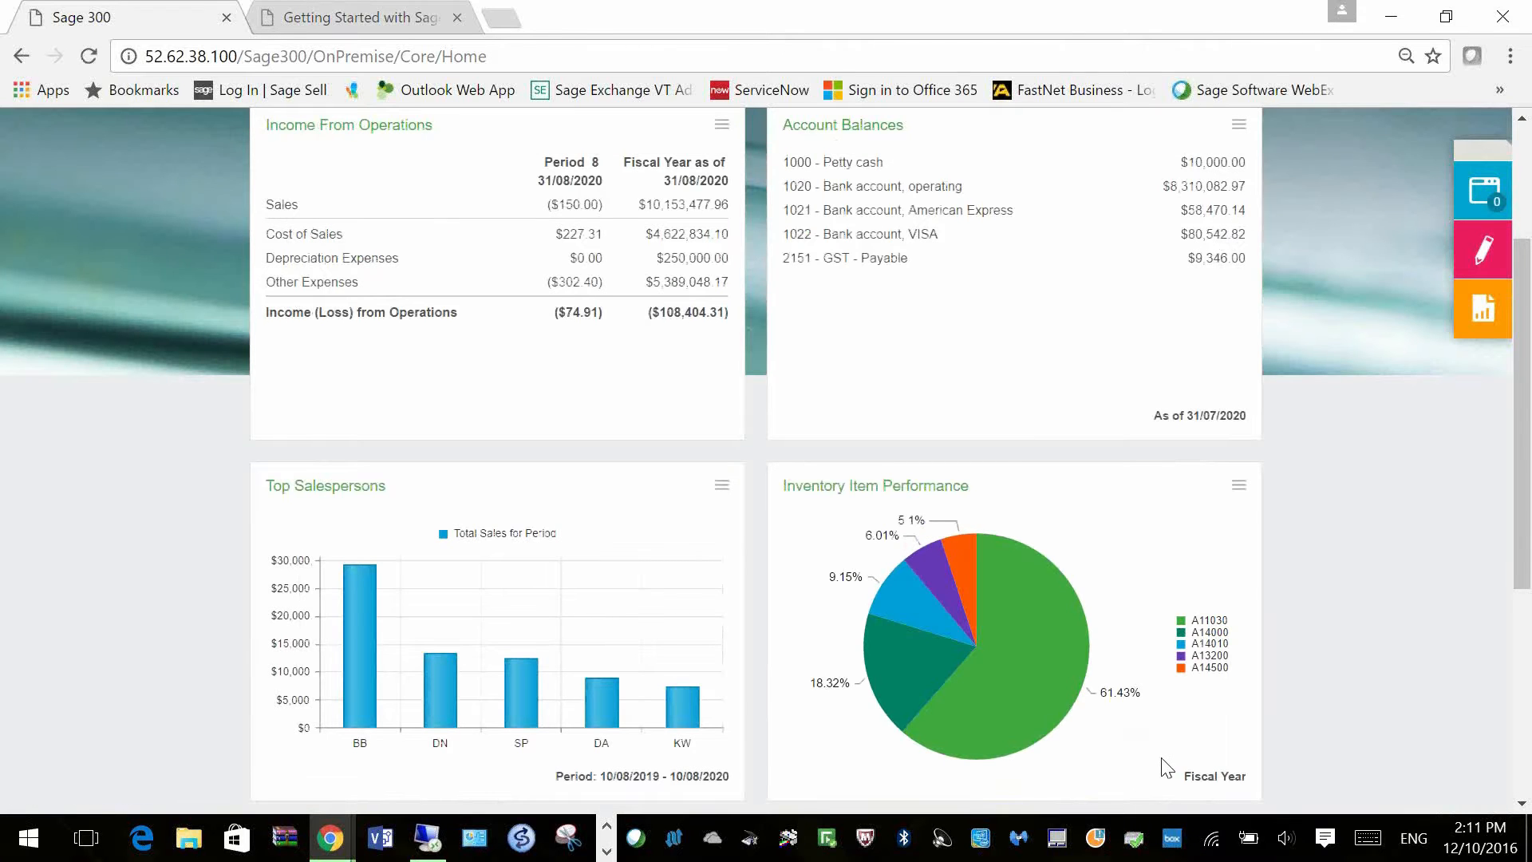
{"action": "scroll", "coordinate": [1163, 771], "scroll_direction": "down", "scroll_amount": 2}
{"action": "mouse_move", "coordinate": [948, 428]}
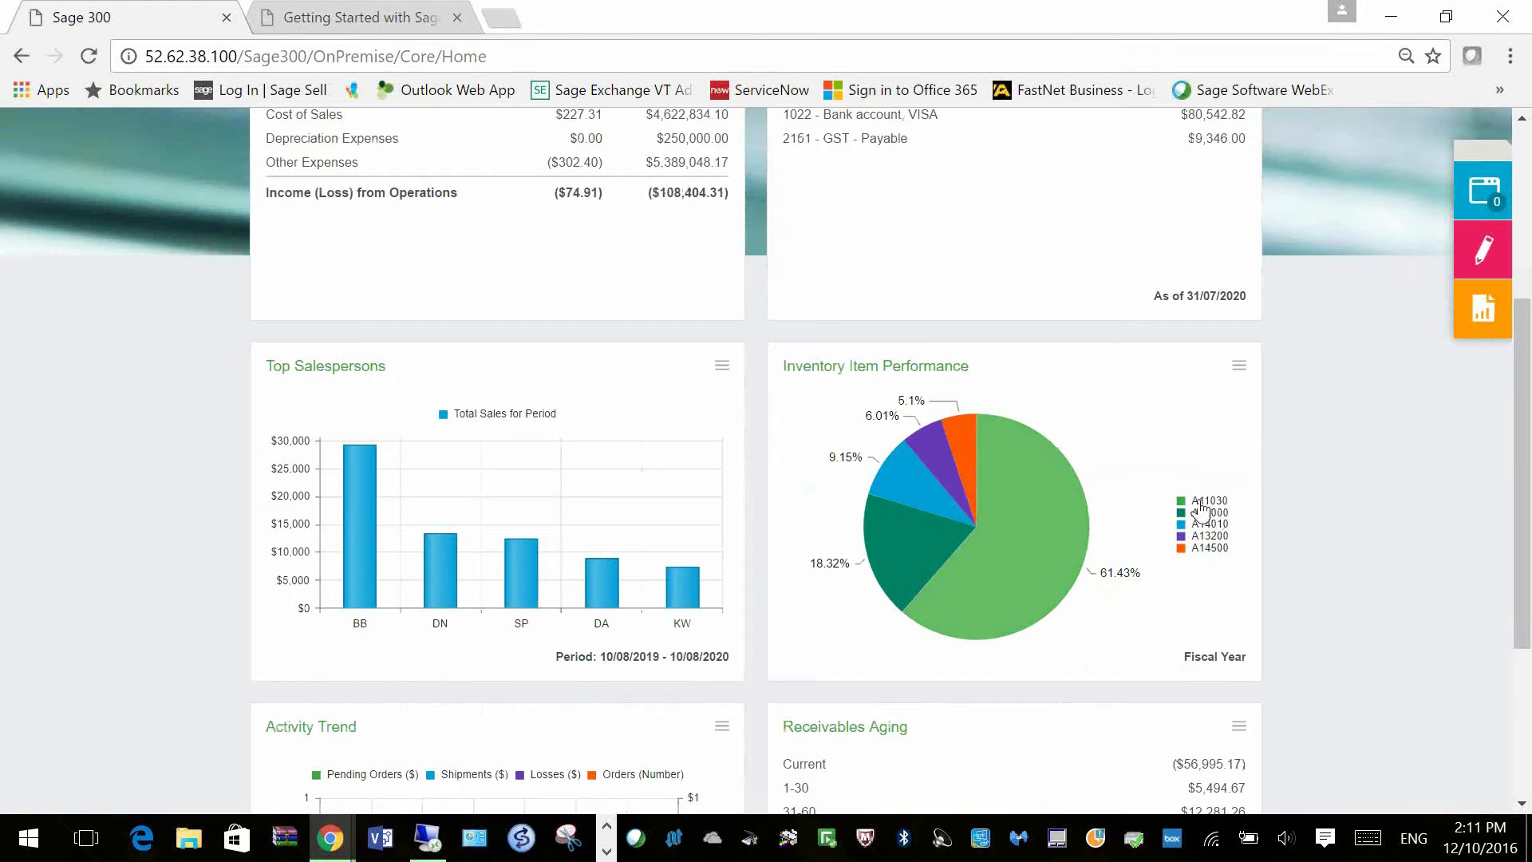
{"action": "mouse_move", "coordinate": [1070, 481]}
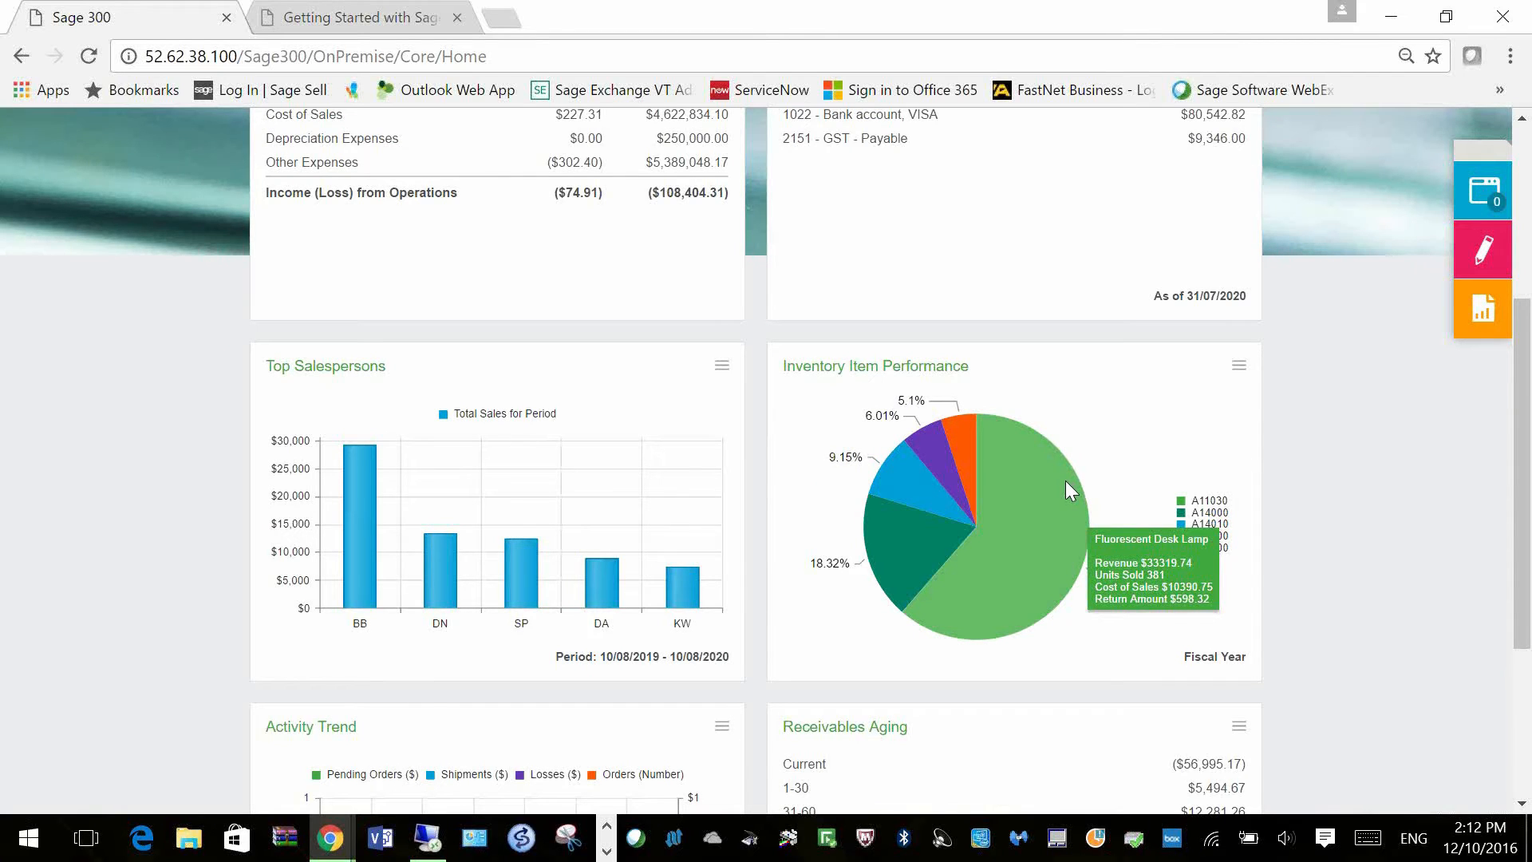
{"action": "scroll", "coordinate": [1012, 559], "scroll_direction": "down", "scroll_amount": 1}
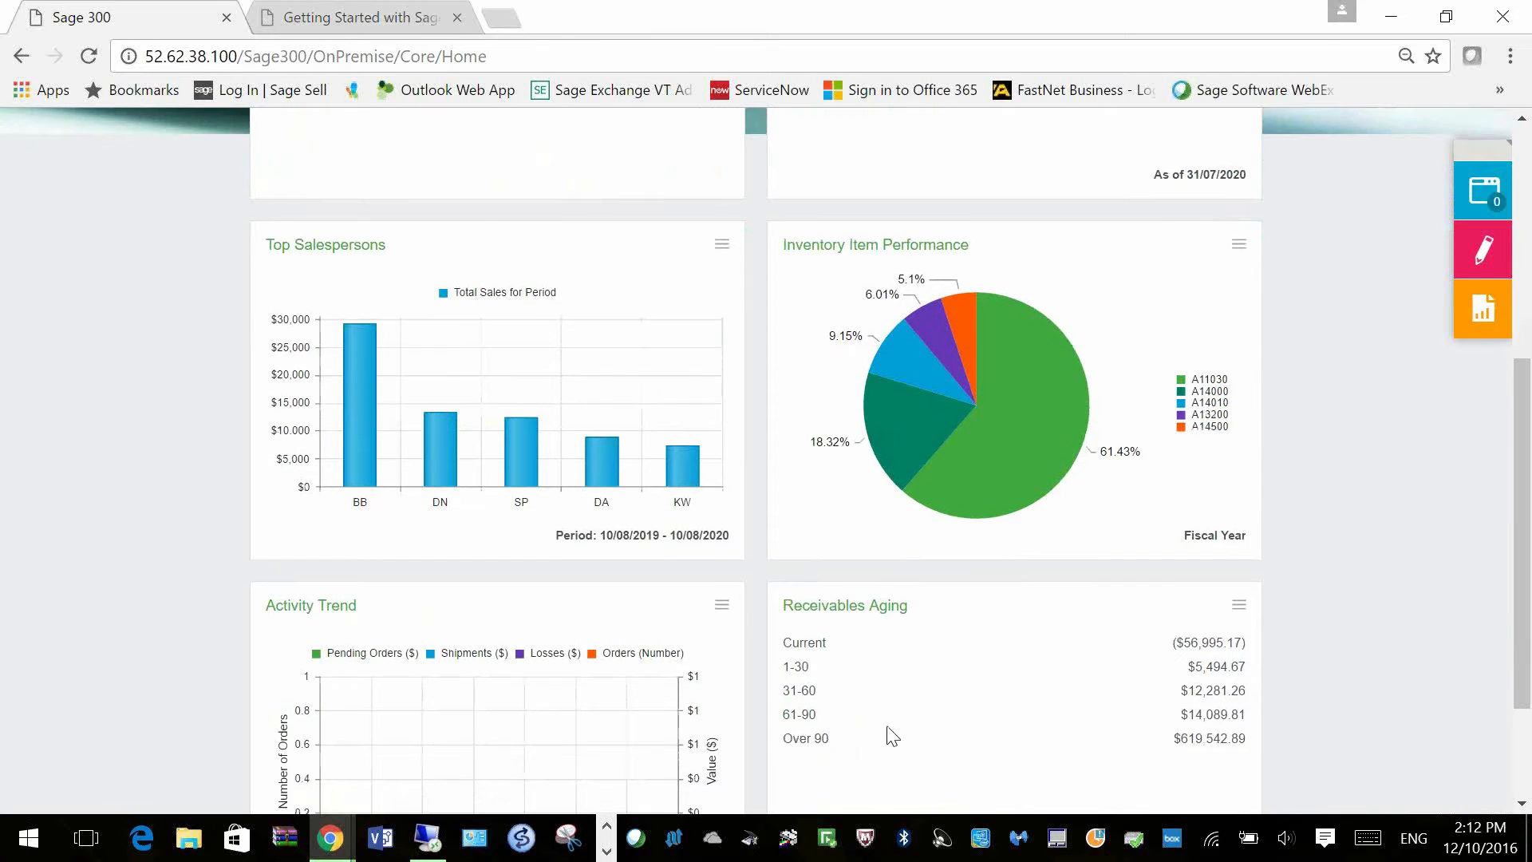
{"action": "scroll", "coordinate": [888, 729], "scroll_direction": "down", "scroll_amount": 1}
{"action": "left_click", "coordinate": [723, 489]}
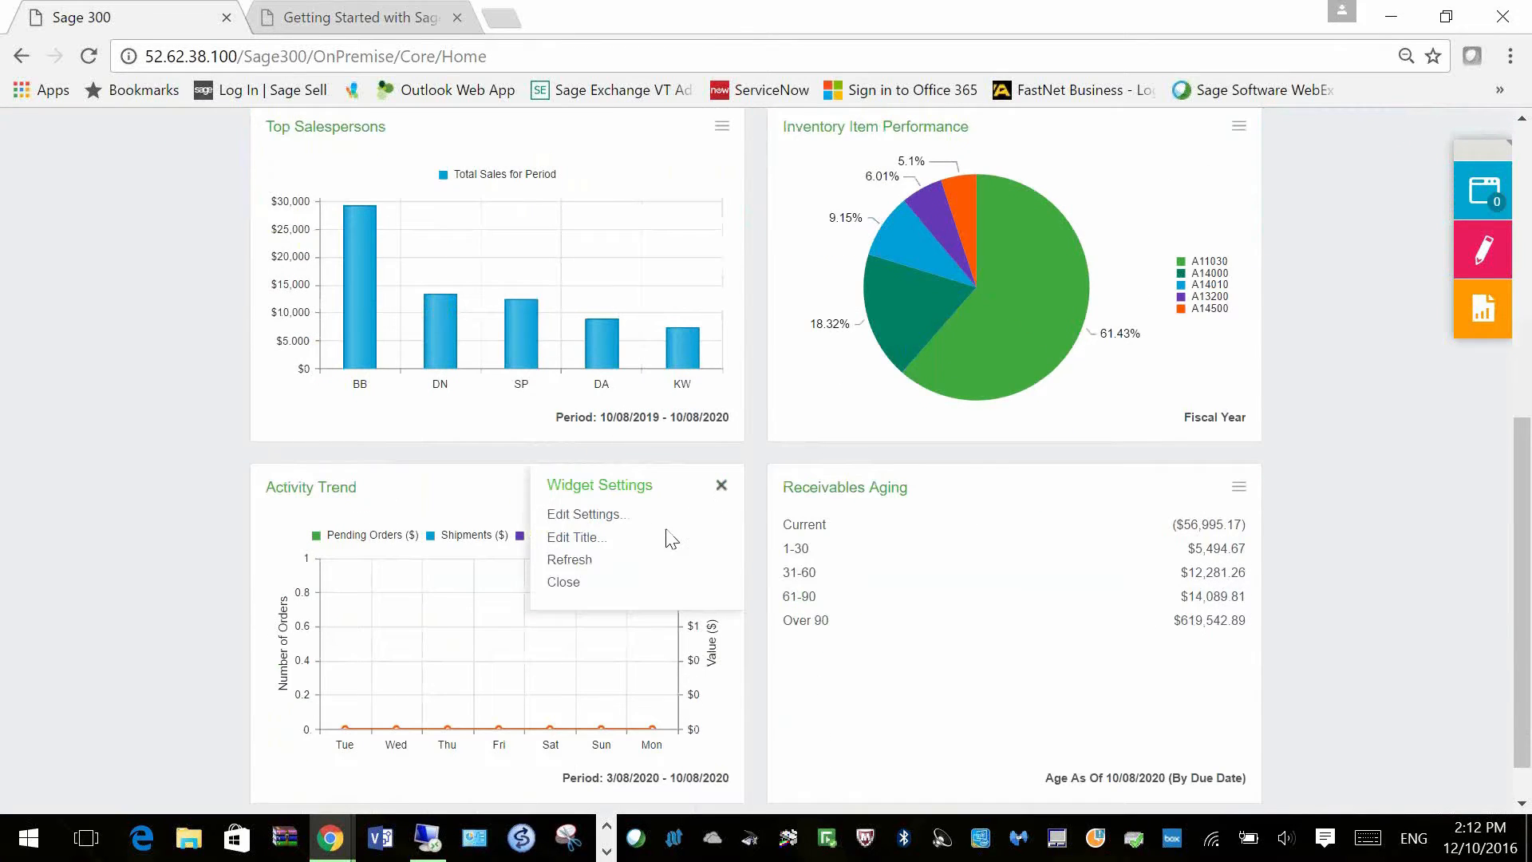
Step: Save the Activity Trend widget settings with Period kept at Year
{"action": "left_click", "coordinate": [561, 517]}
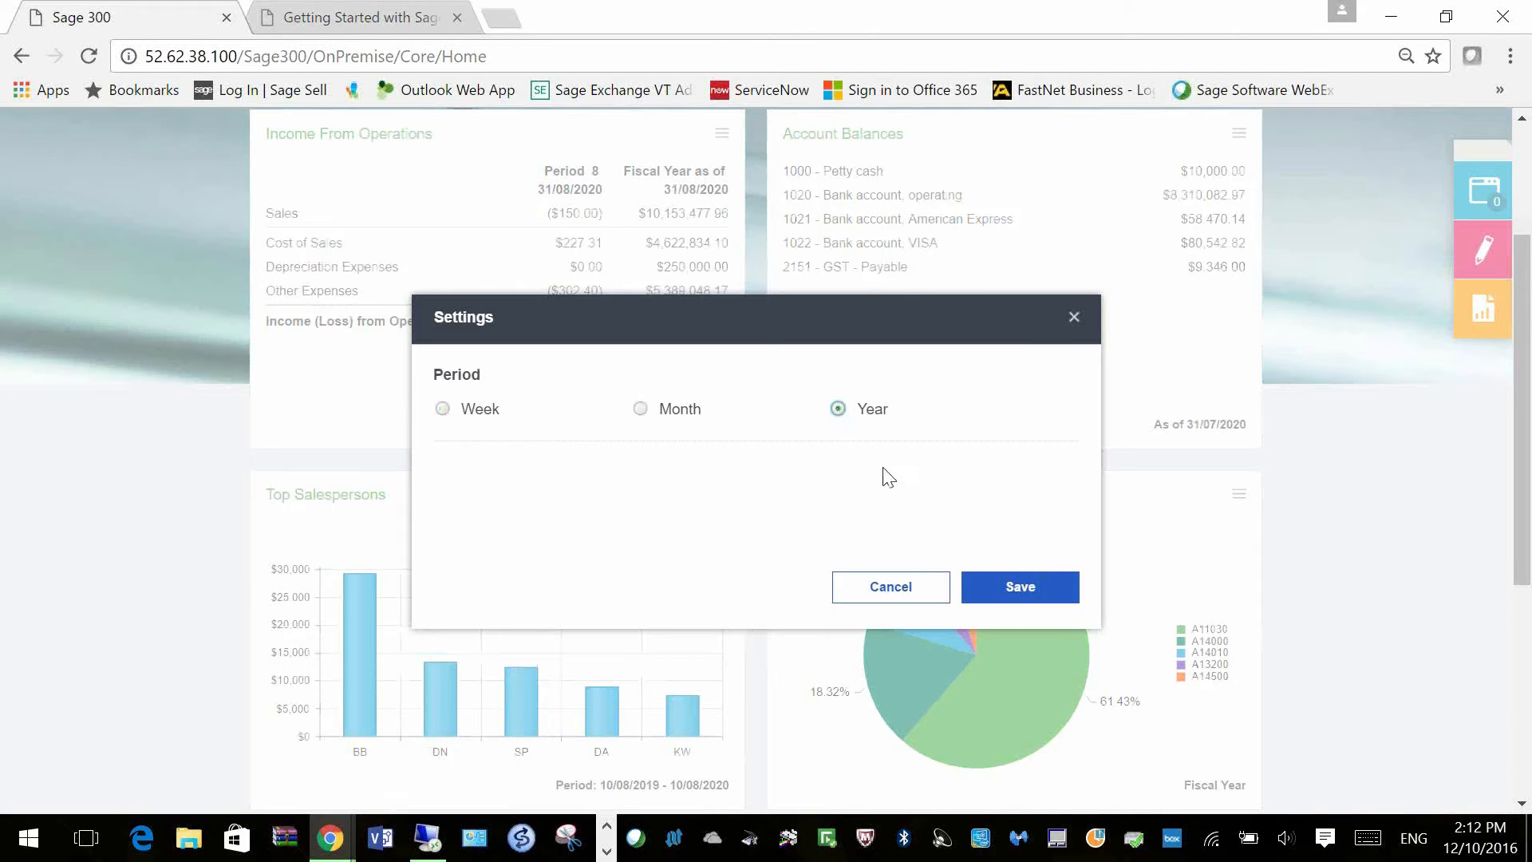
{"action": "left_click", "coordinate": [1020, 588]}
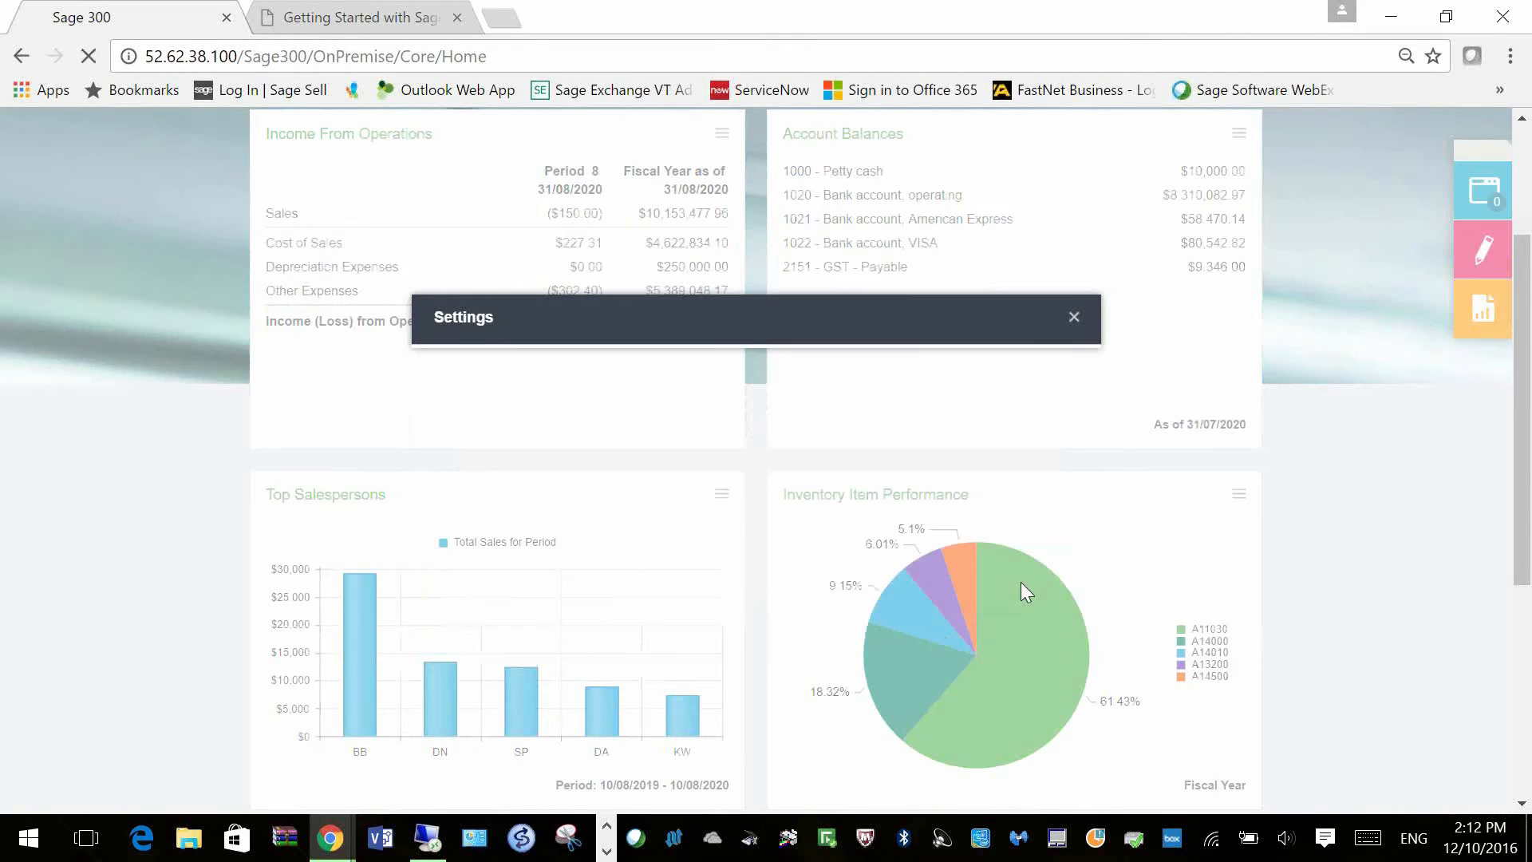
{"action": "scroll", "coordinate": [892, 621], "scroll_direction": "down", "scroll_amount": 1}
{"action": "scroll", "coordinate": [888, 622], "scroll_direction": "down", "scroll_amount": 5}
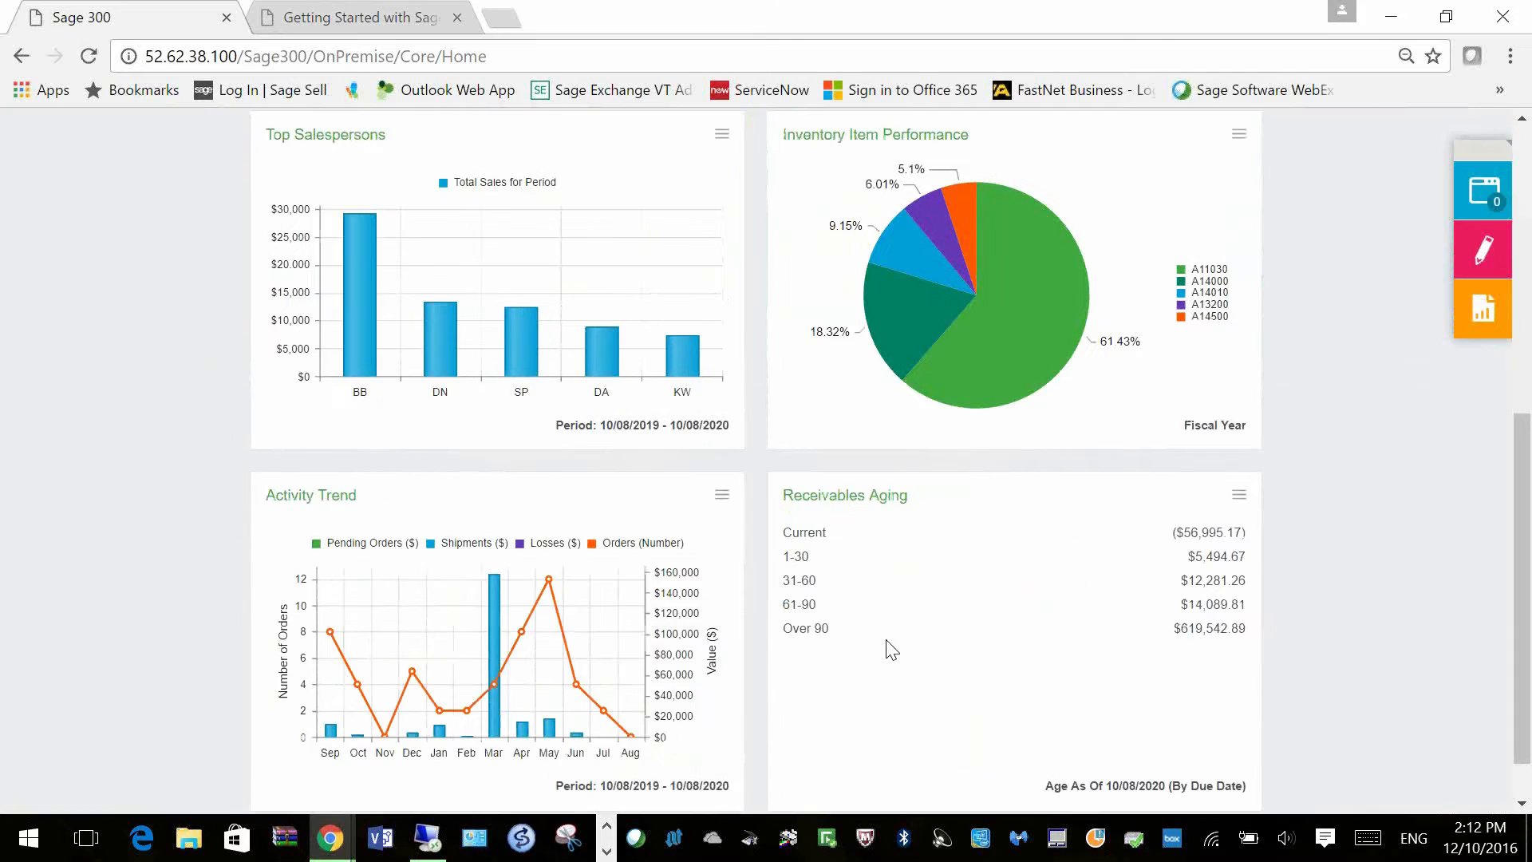
{"action": "mouse_move", "coordinate": [335, 581]}
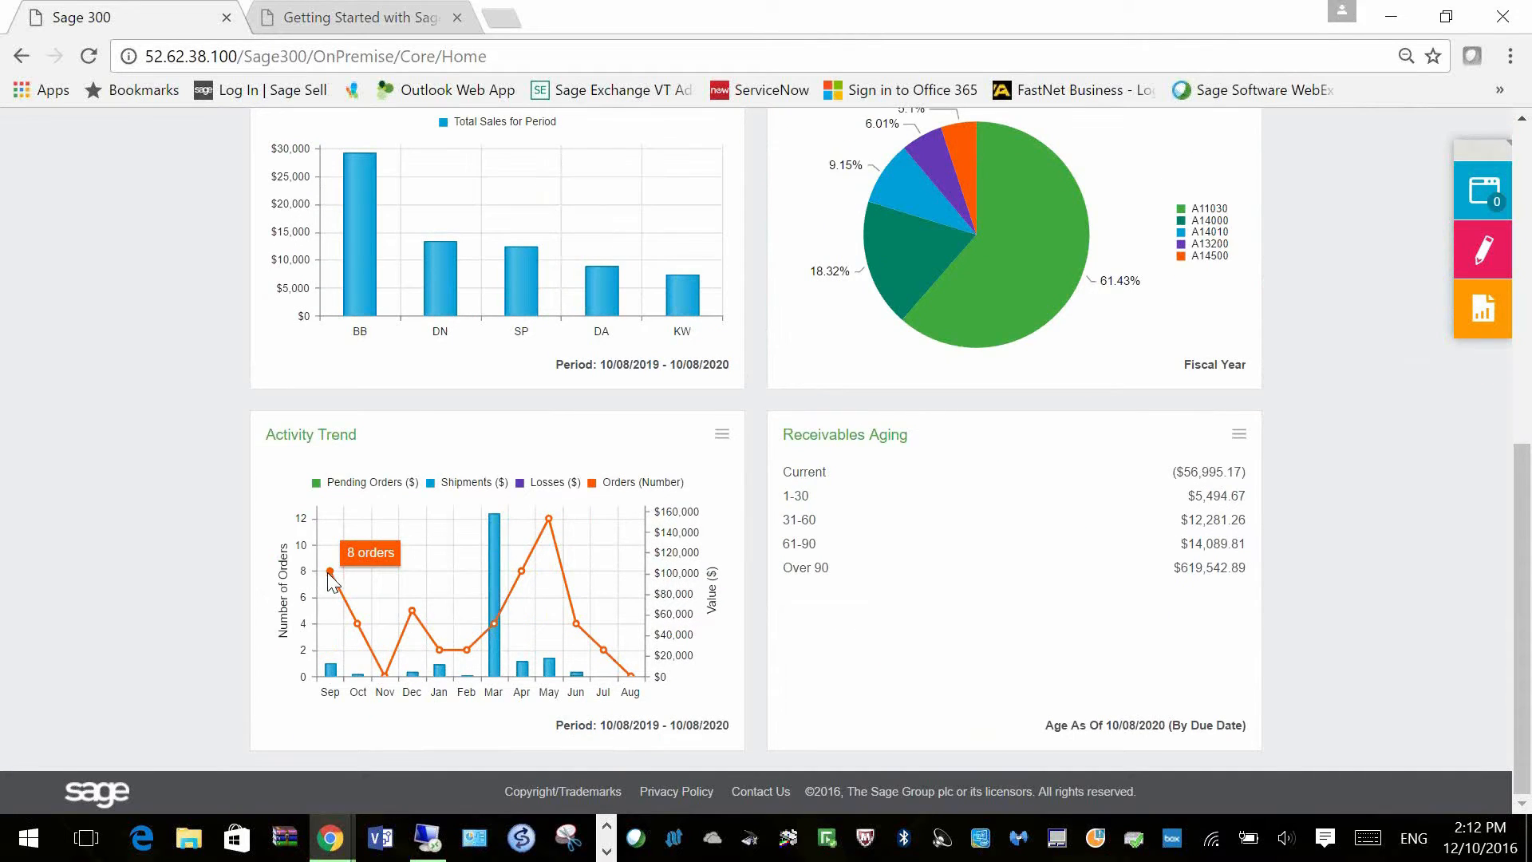
{"action": "mouse_move", "coordinate": [329, 680]}
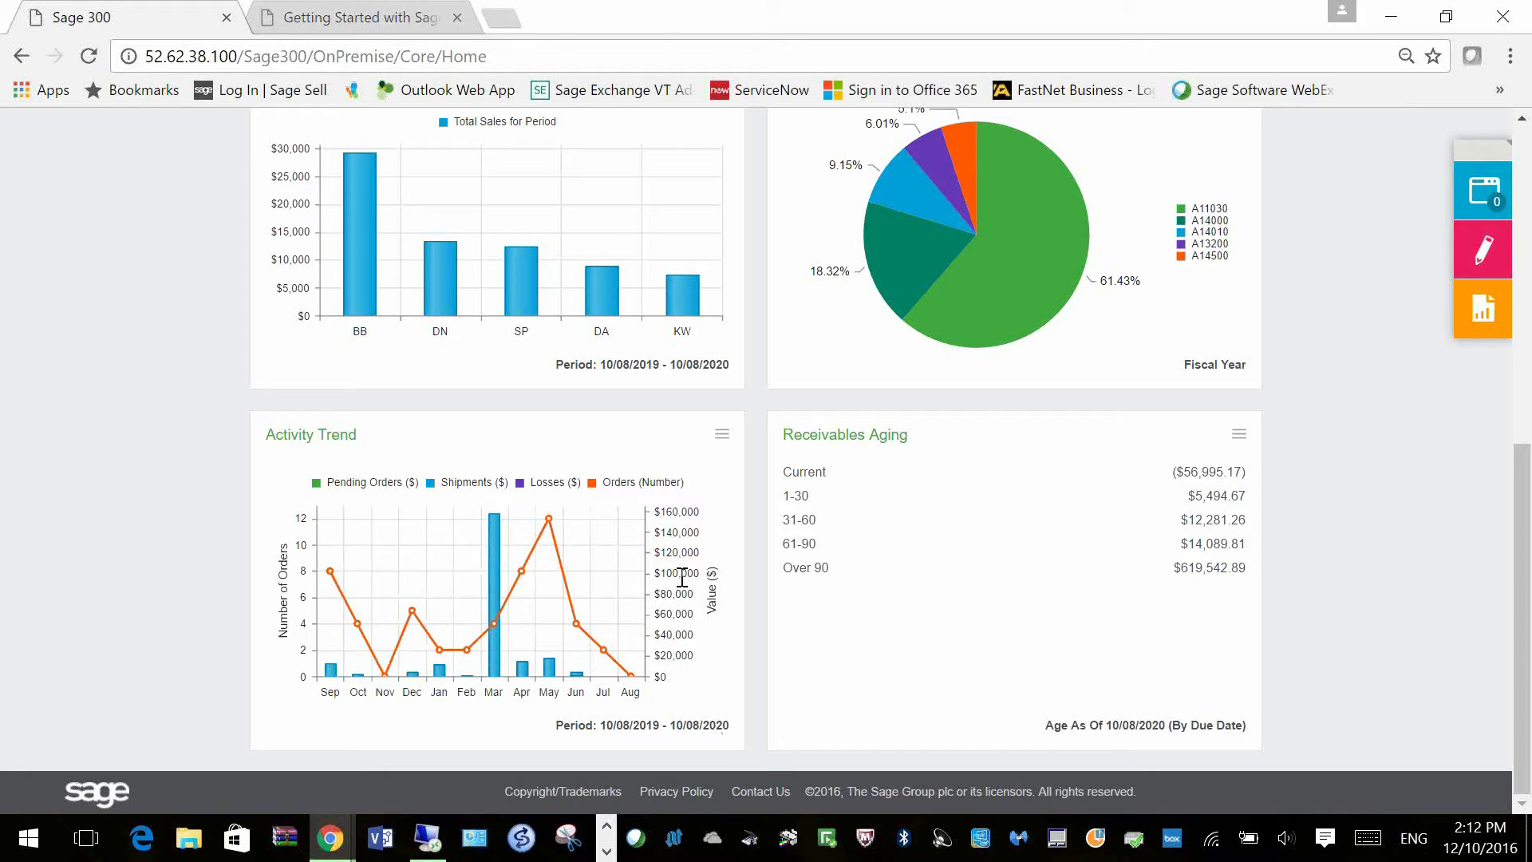
{"action": "left_click", "coordinate": [1240, 439]}
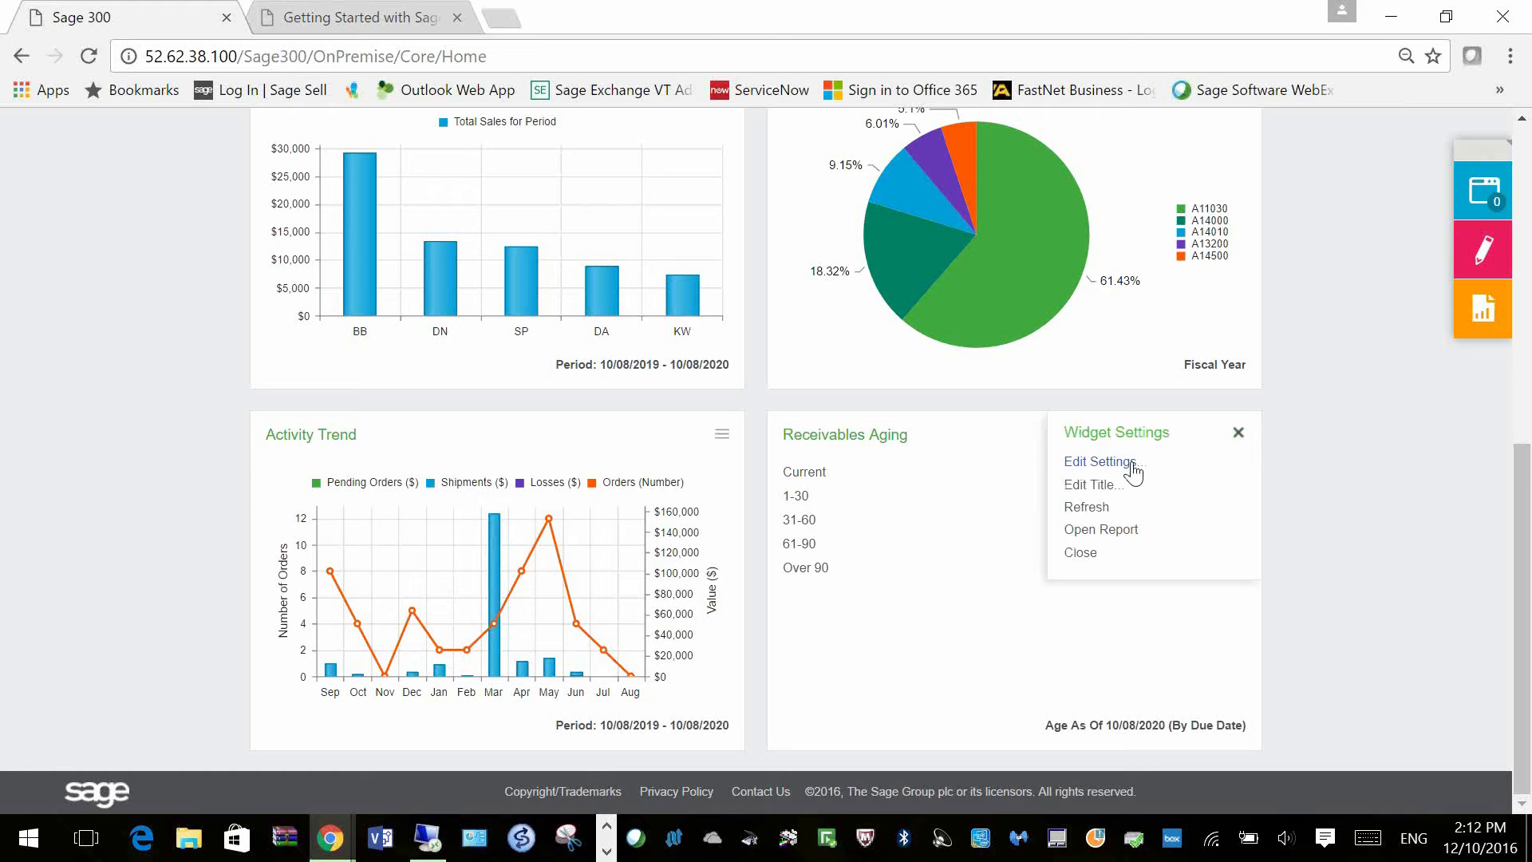
Step: Filter Receivables Aging transactions by Salesperson, with SP as the starting salesperson
{"action": "left_click", "coordinate": [1127, 466]}
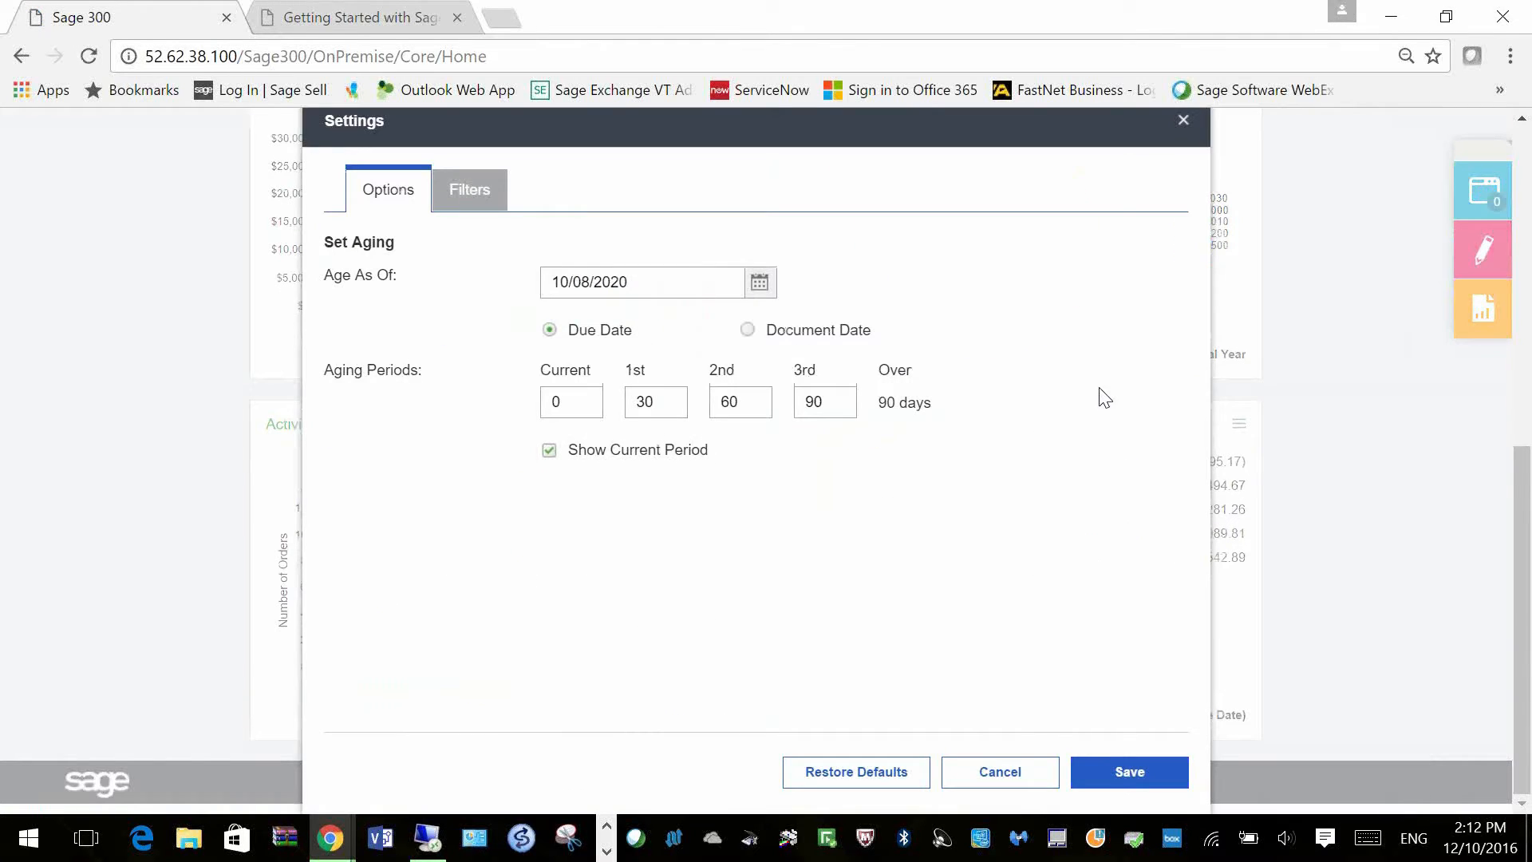
{"action": "left_click", "coordinate": [481, 205]}
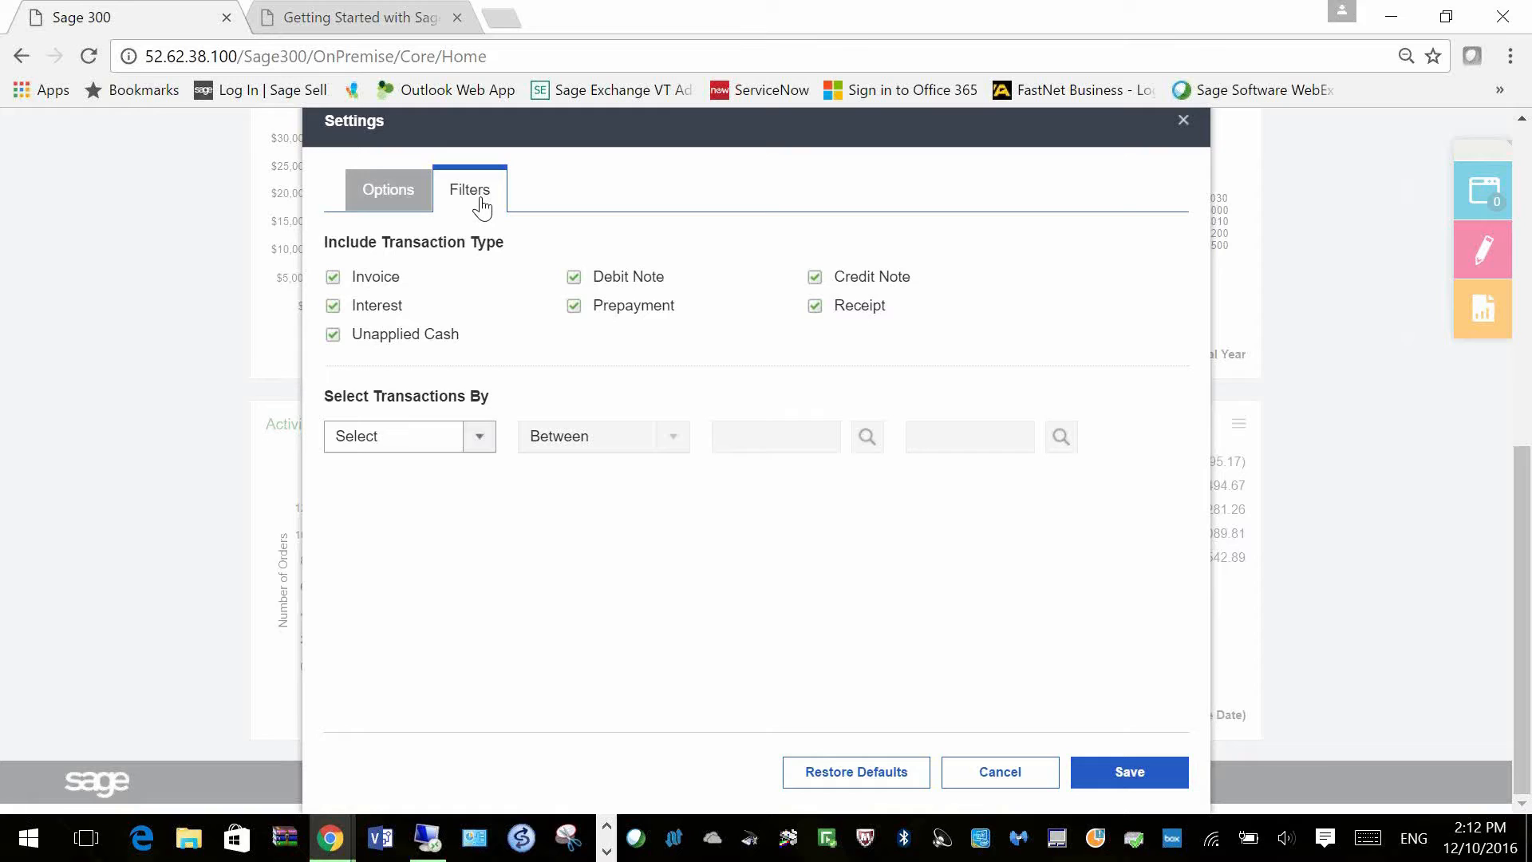
{"action": "left_click", "coordinate": [480, 439]}
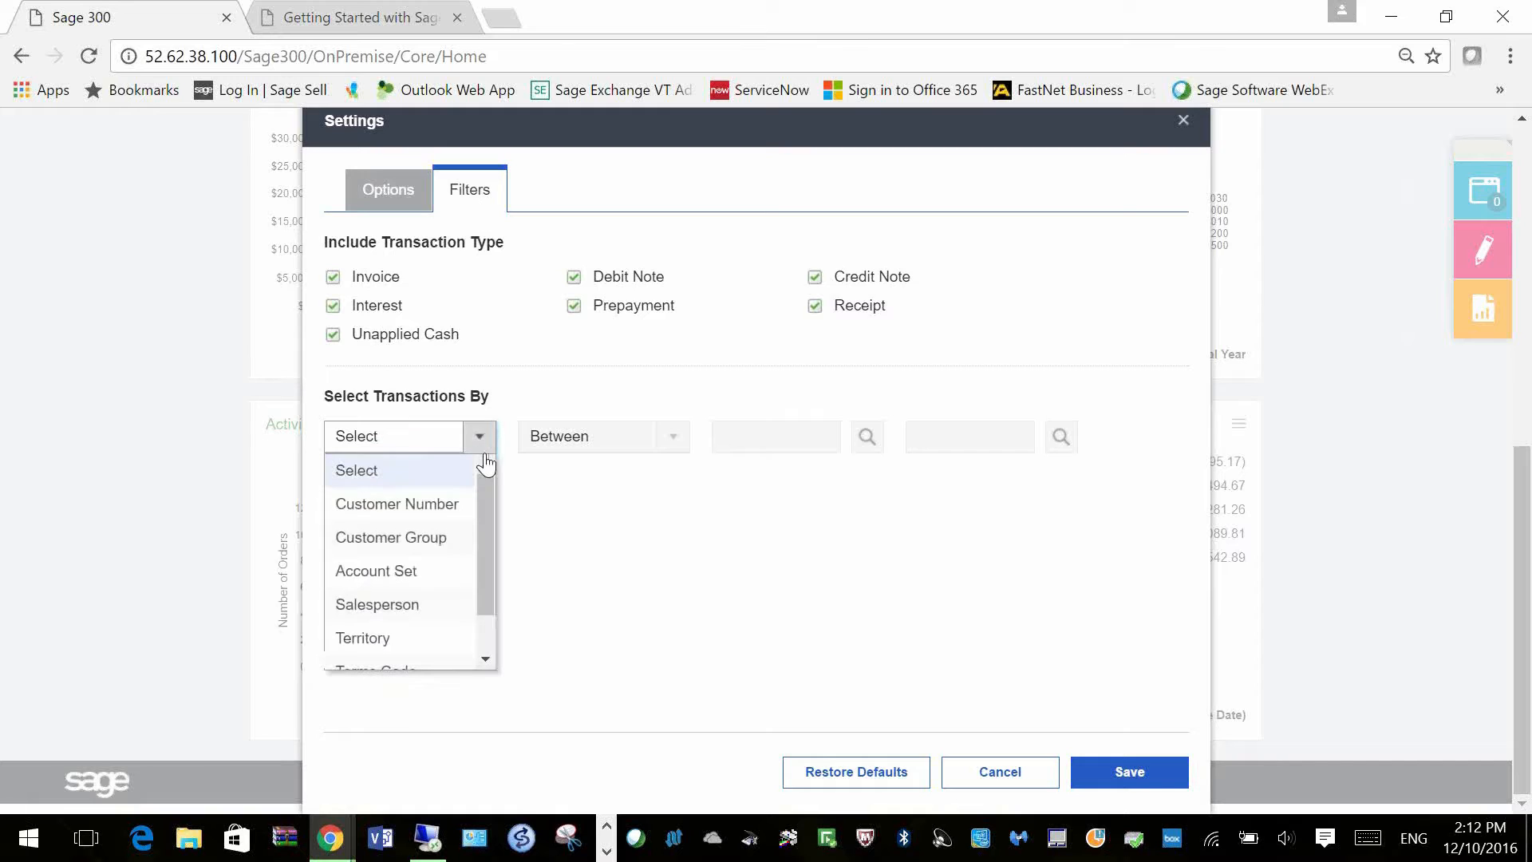
{"action": "left_click", "coordinate": [427, 607]}
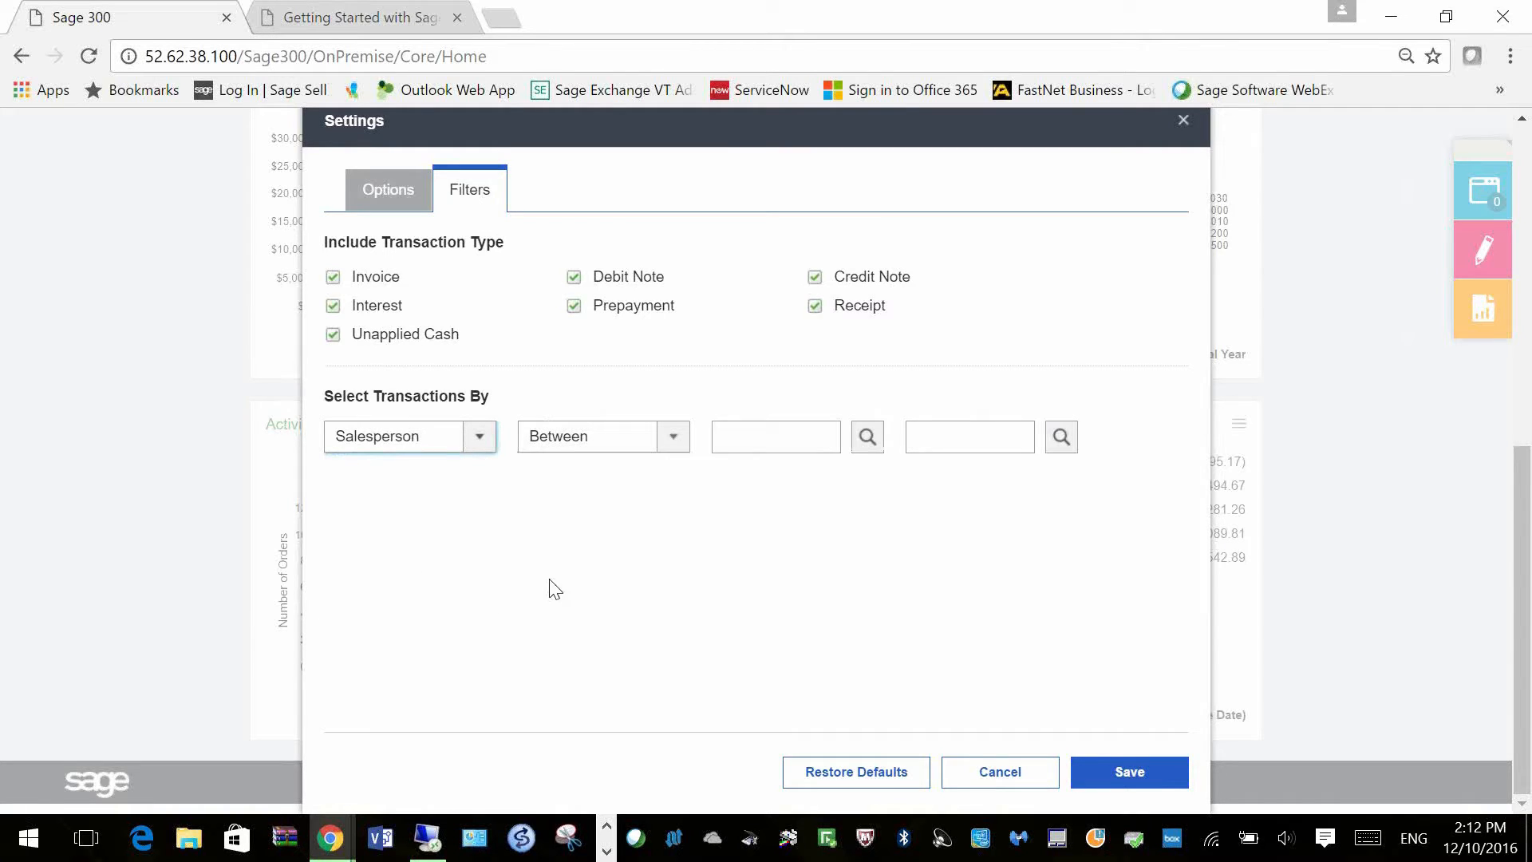
{"action": "left_click", "coordinate": [867, 439]}
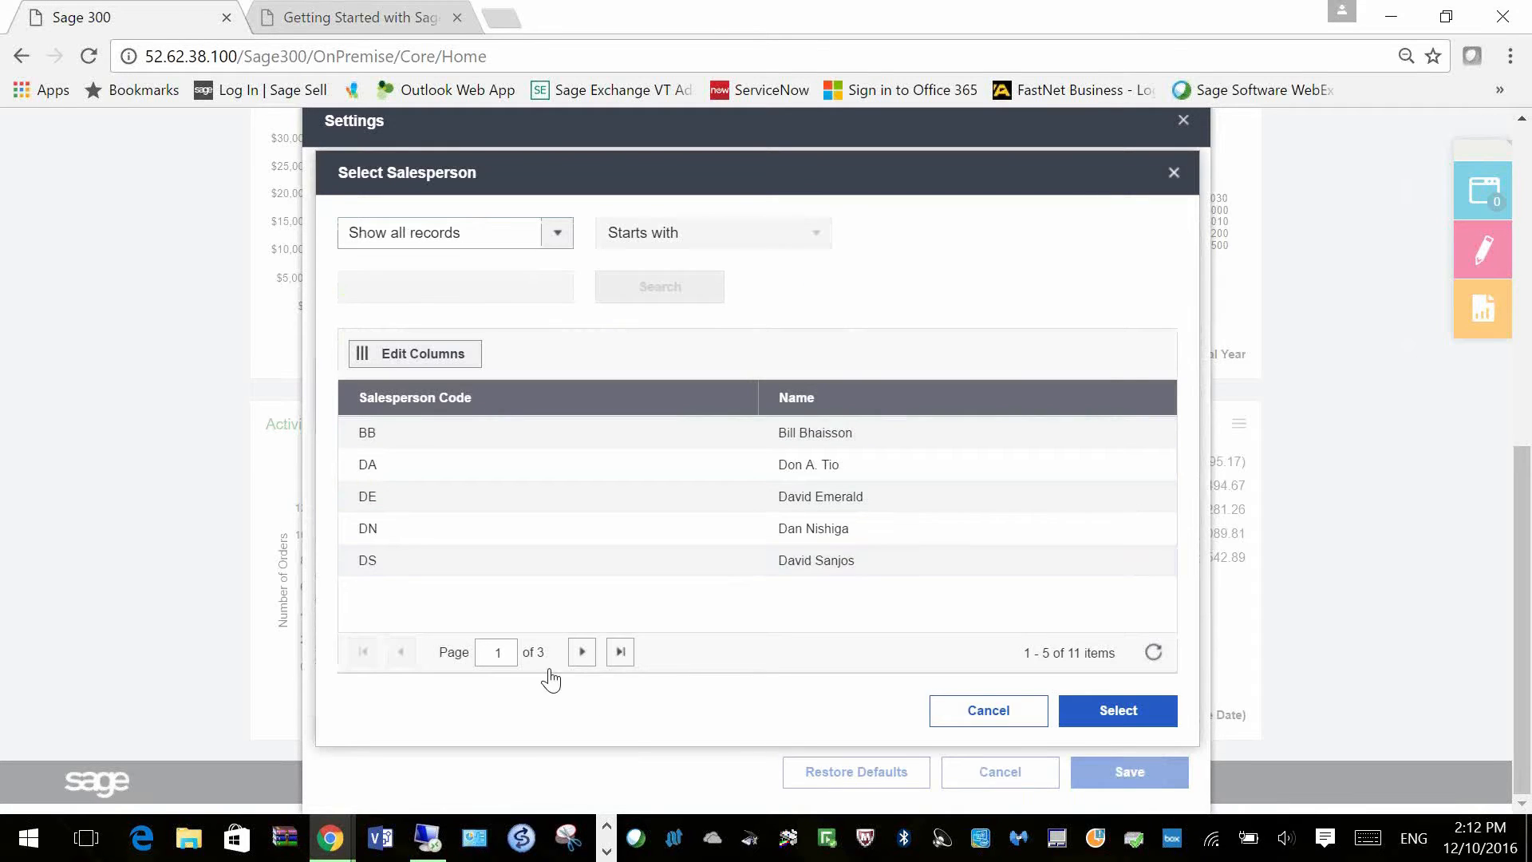
{"action": "left_click", "coordinate": [583, 652]}
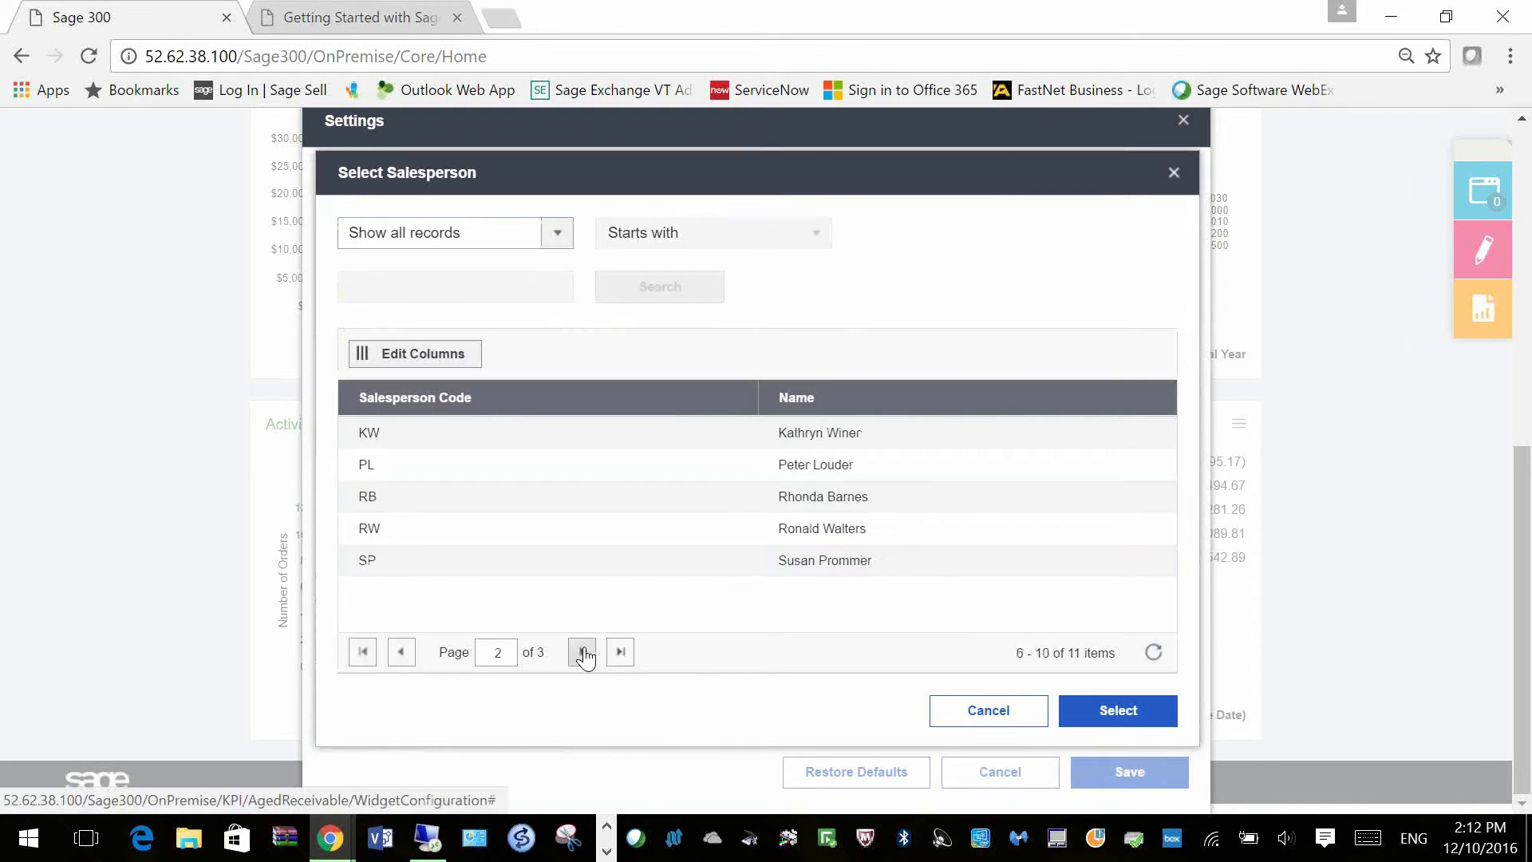
{"action": "left_click", "coordinate": [485, 566]}
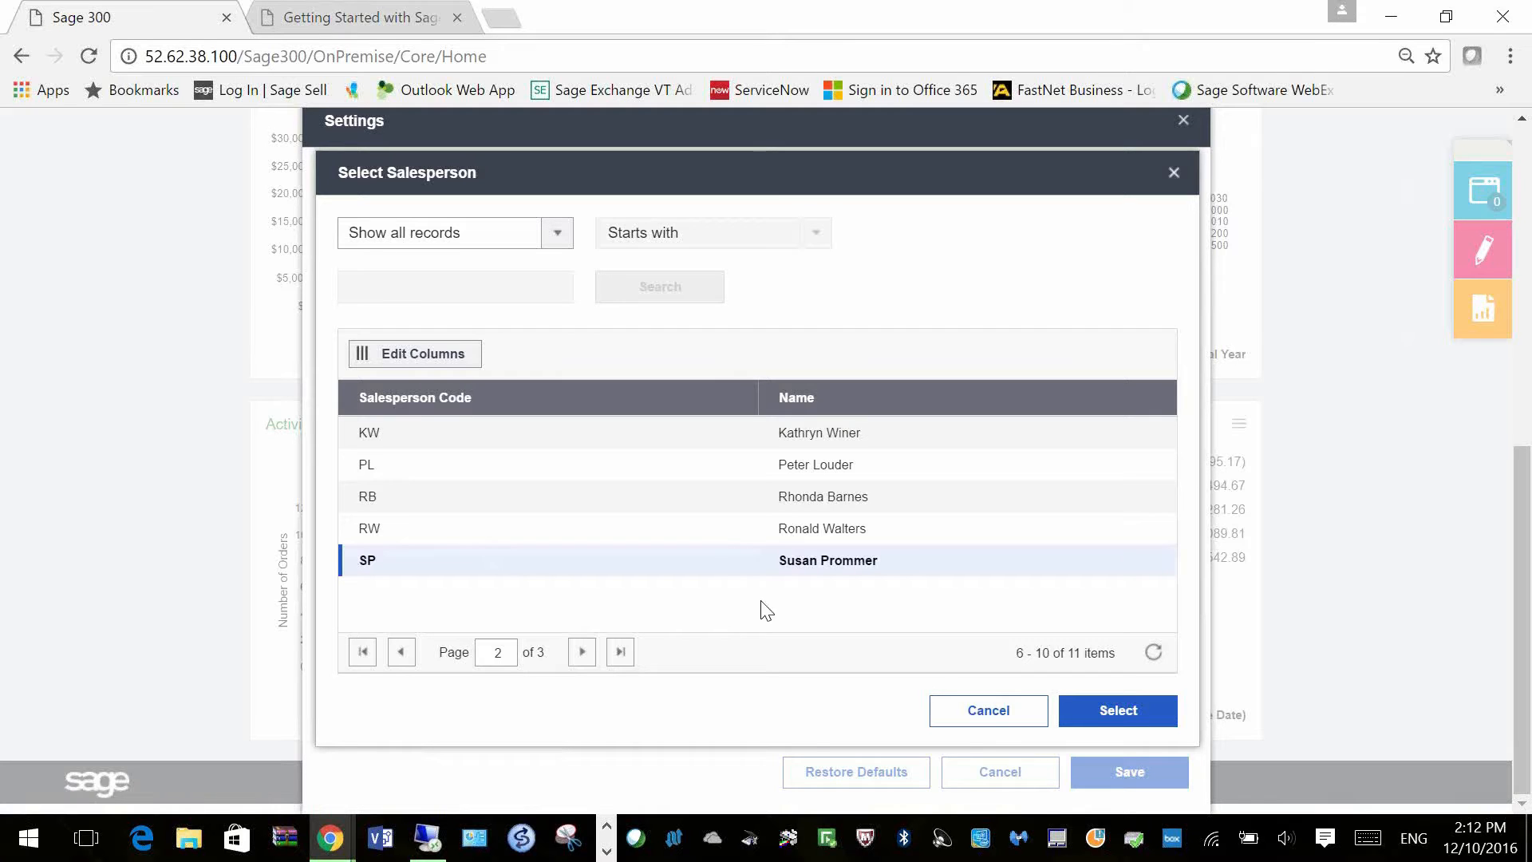
{"action": "left_click", "coordinate": [1117, 716]}
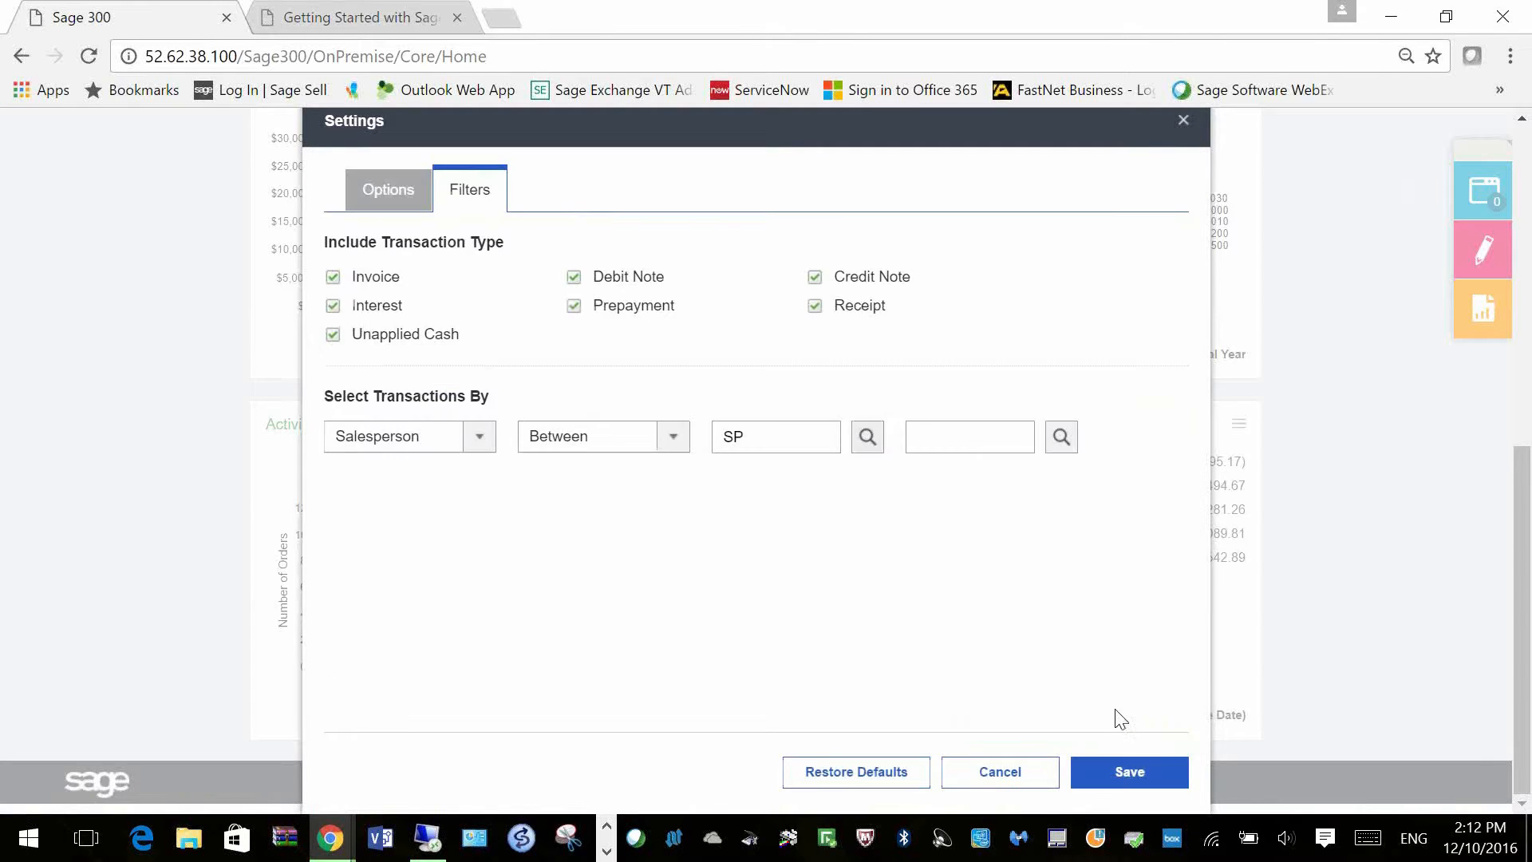
Step: Set SP as the ending salesperson and save the widget filter
{"action": "left_click", "coordinate": [1068, 447]}
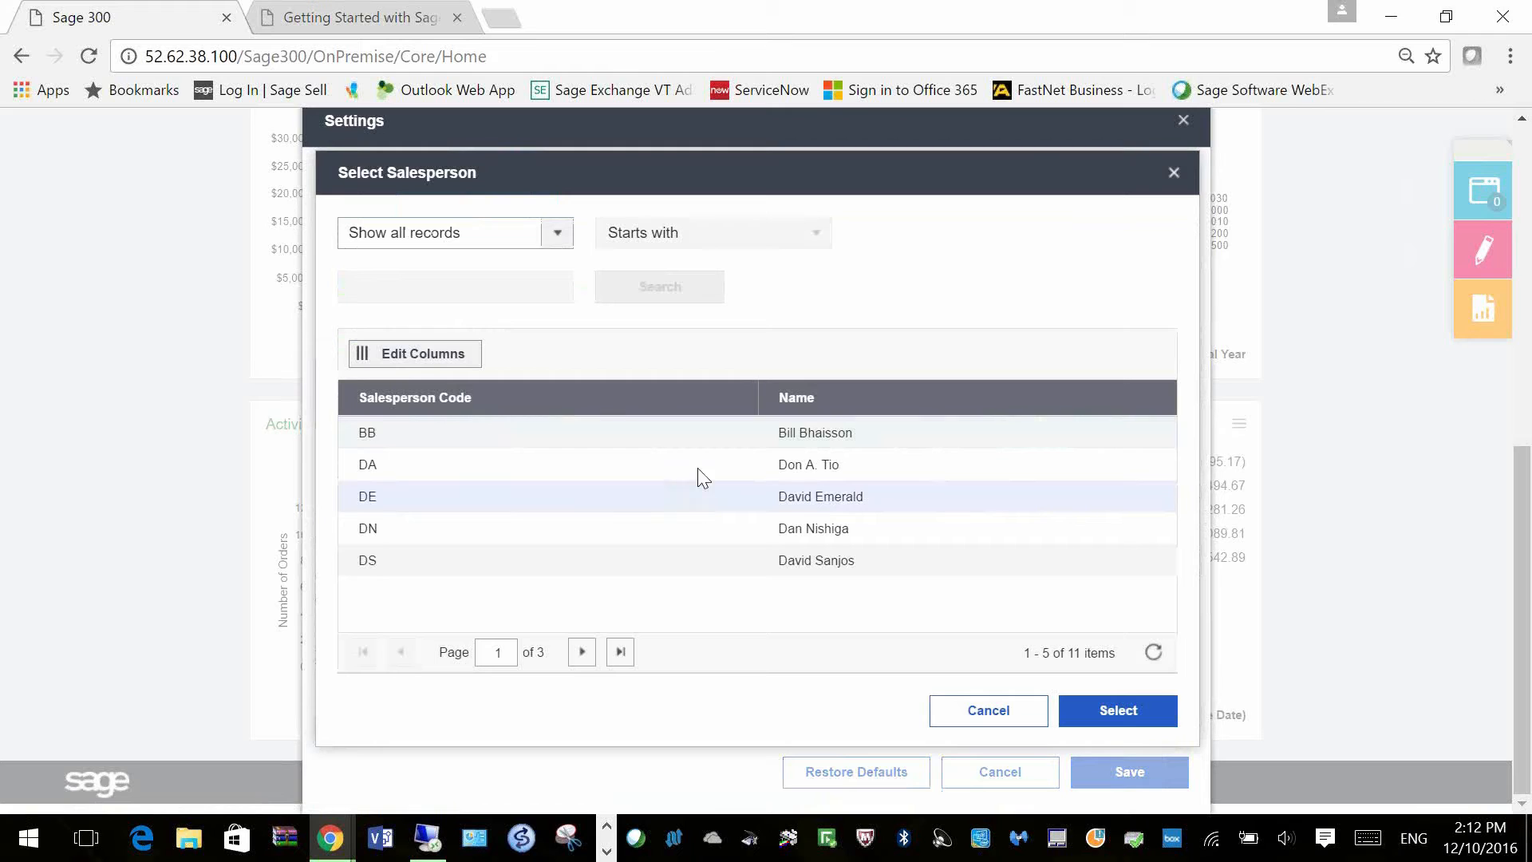
{"action": "left_click", "coordinate": [582, 652]}
{"action": "left_click", "coordinate": [542, 558]}
{"action": "left_click", "coordinate": [1119, 712]}
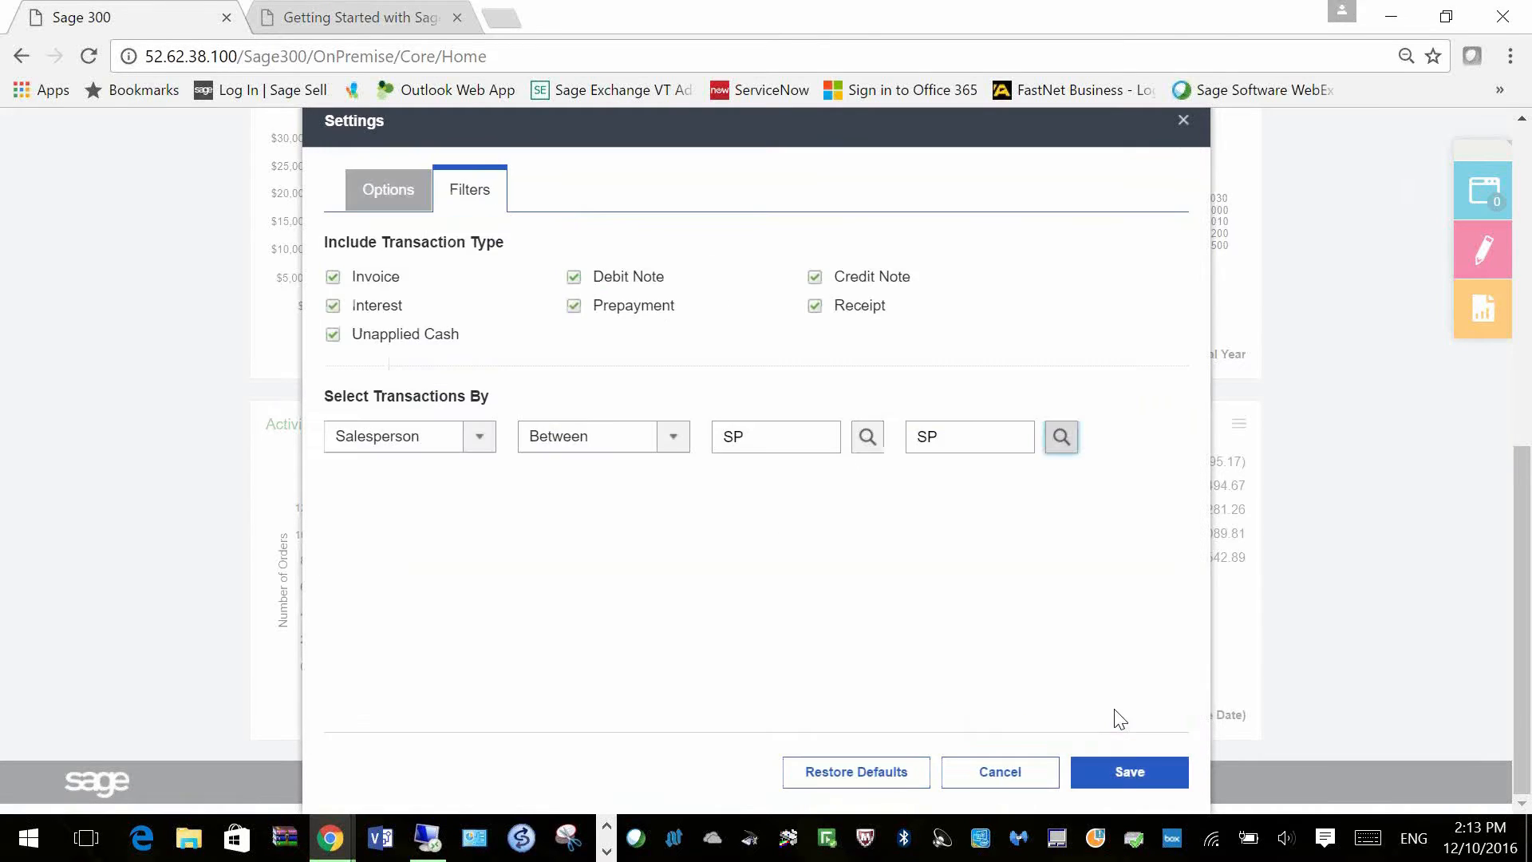
{"action": "left_click", "coordinate": [1128, 772]}
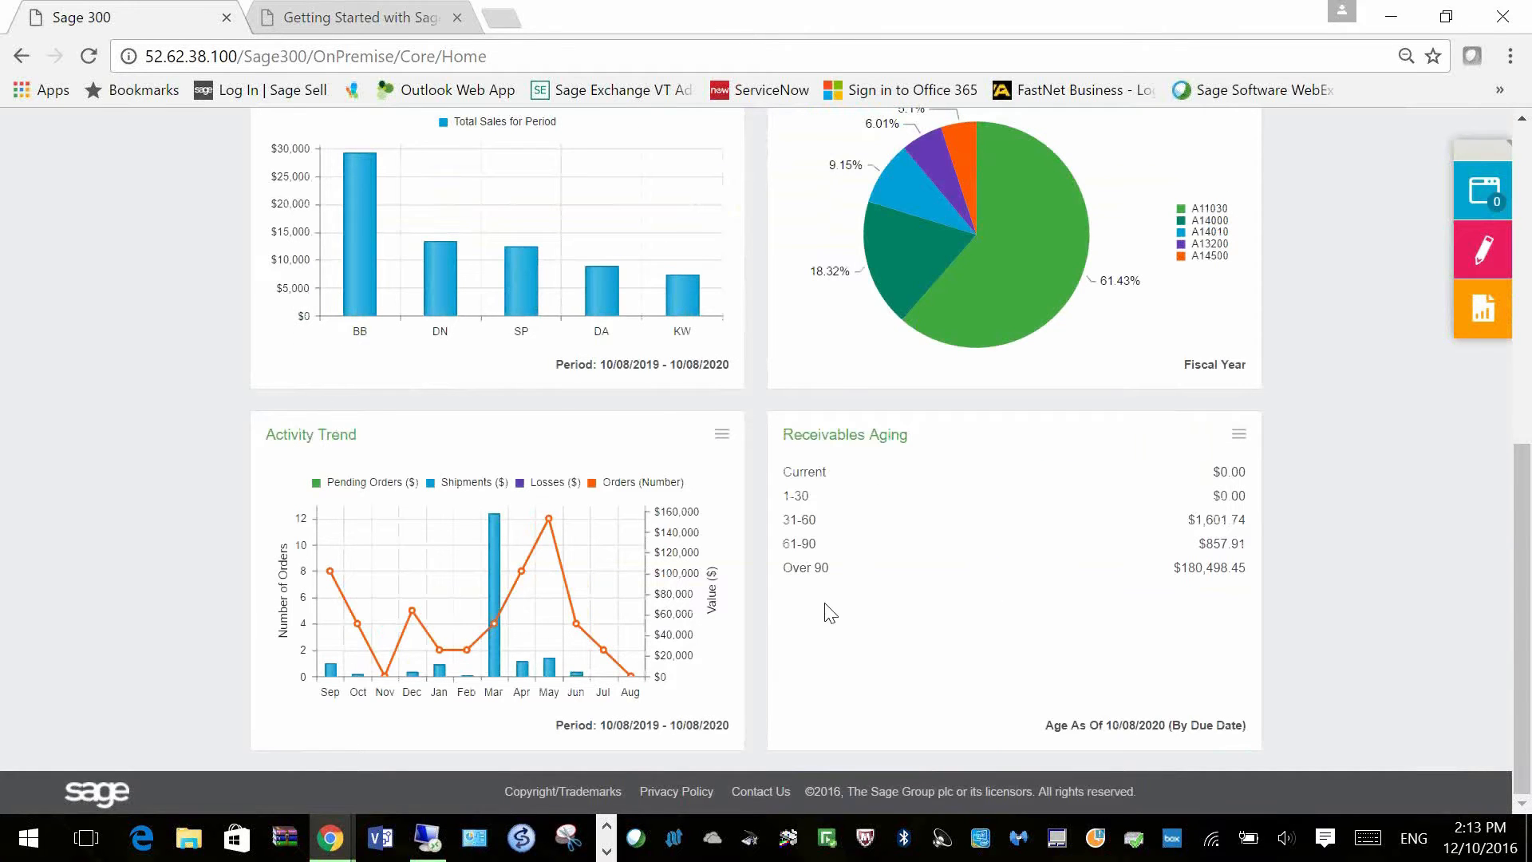
{"action": "left_click", "coordinate": [1239, 435]}
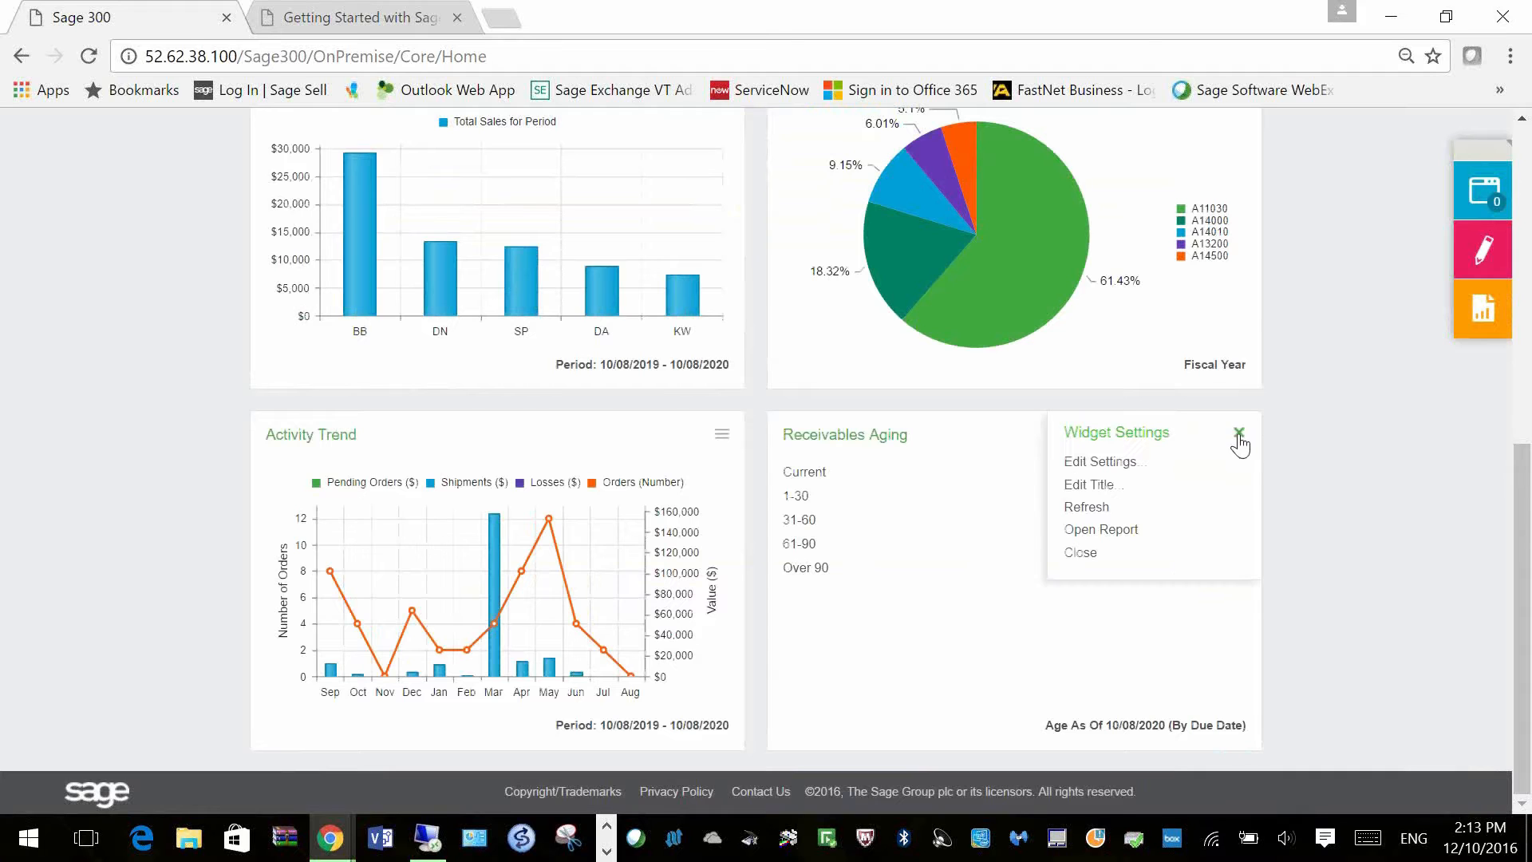
Step: Prefix the Receivables Aging widget title with the salesperson's possessive first name and save
{"action": "left_click", "coordinate": [1112, 486]}
{"action": "triple_click", "coordinate": [442, 448]}
{"action": "left_click", "coordinate": [442, 449]}
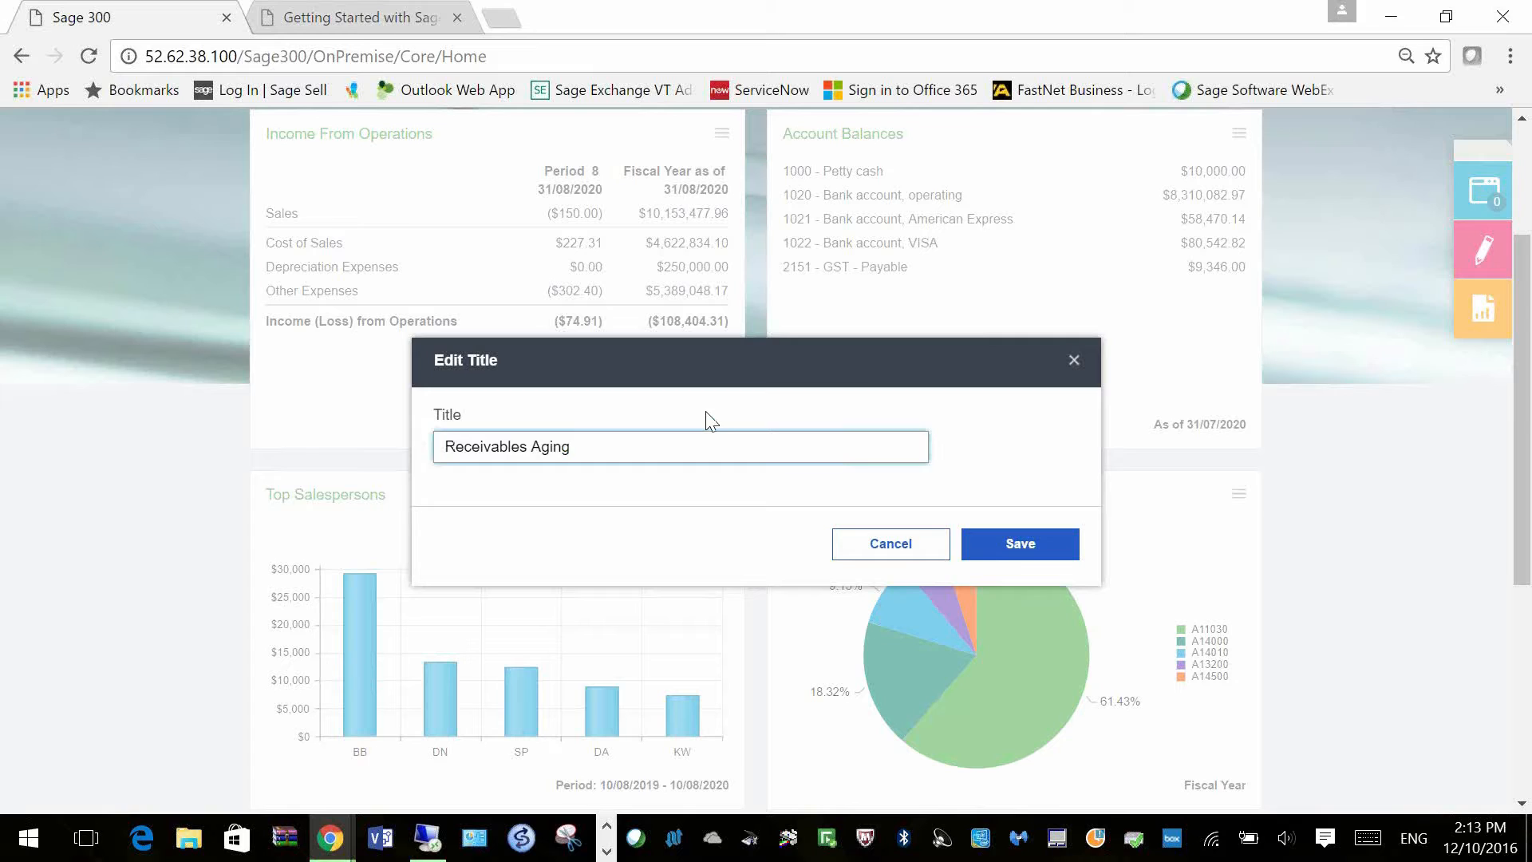
{"action": "type", "text": "Susan's"}
{"action": "left_click", "coordinate": [998, 549]}
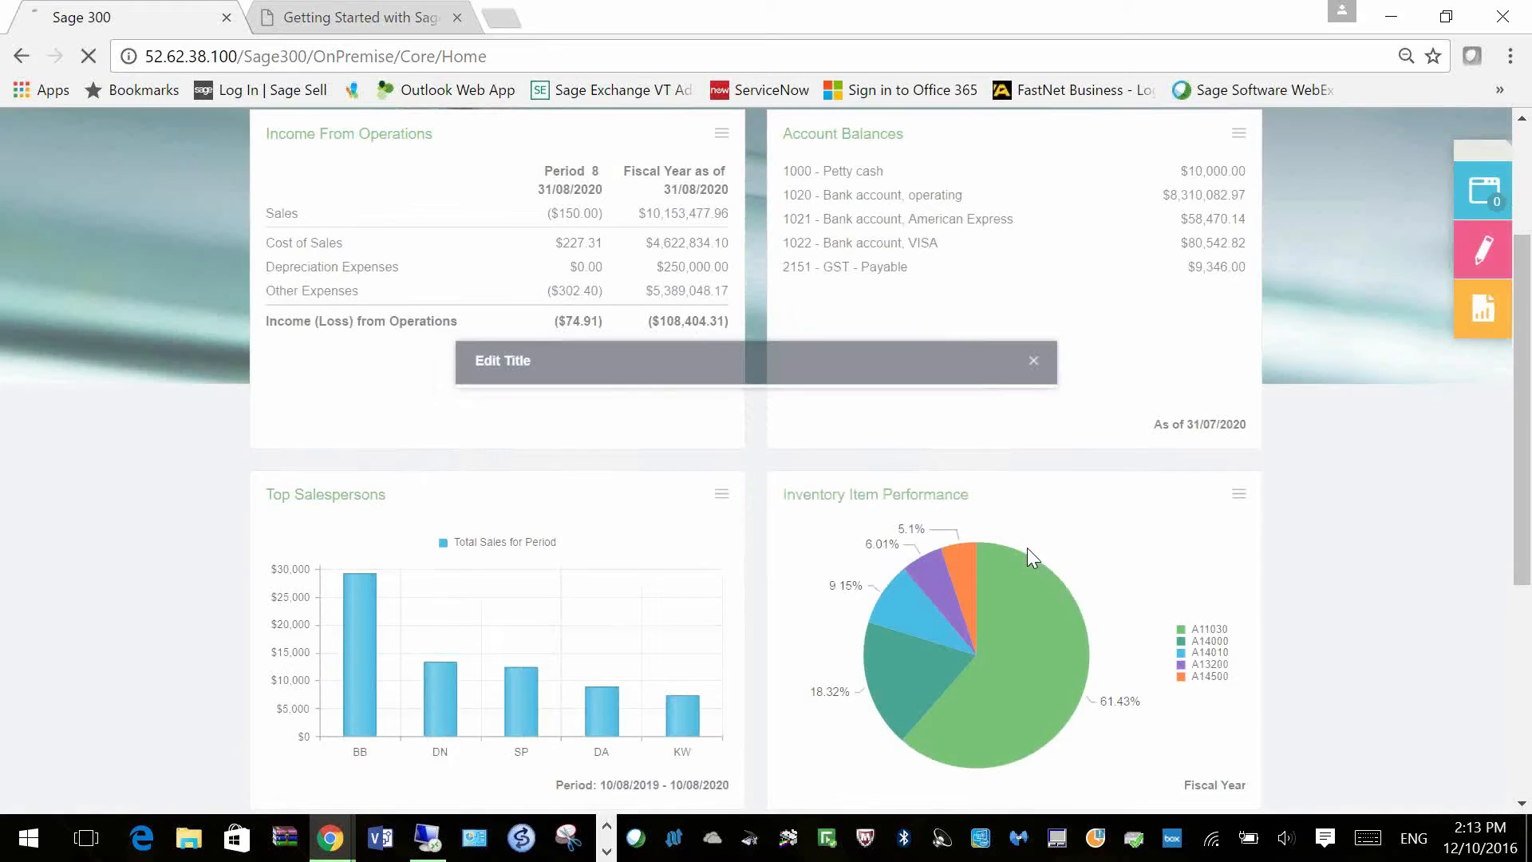
{"action": "scroll", "coordinate": [1050, 632], "scroll_direction": "down", "scroll_amount": 5}
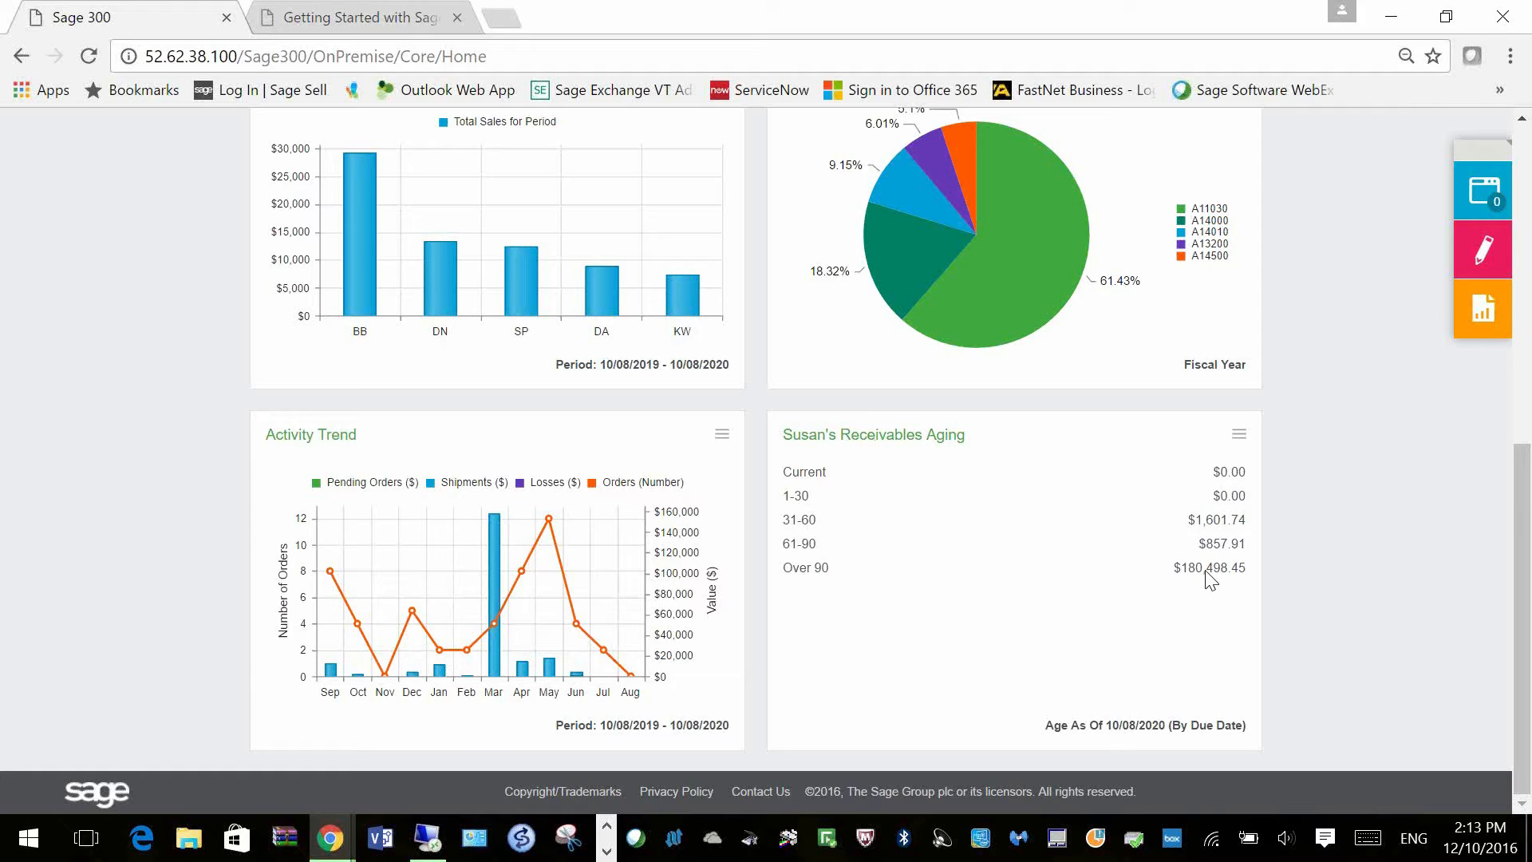
{"action": "left_click", "coordinate": [1240, 435]}
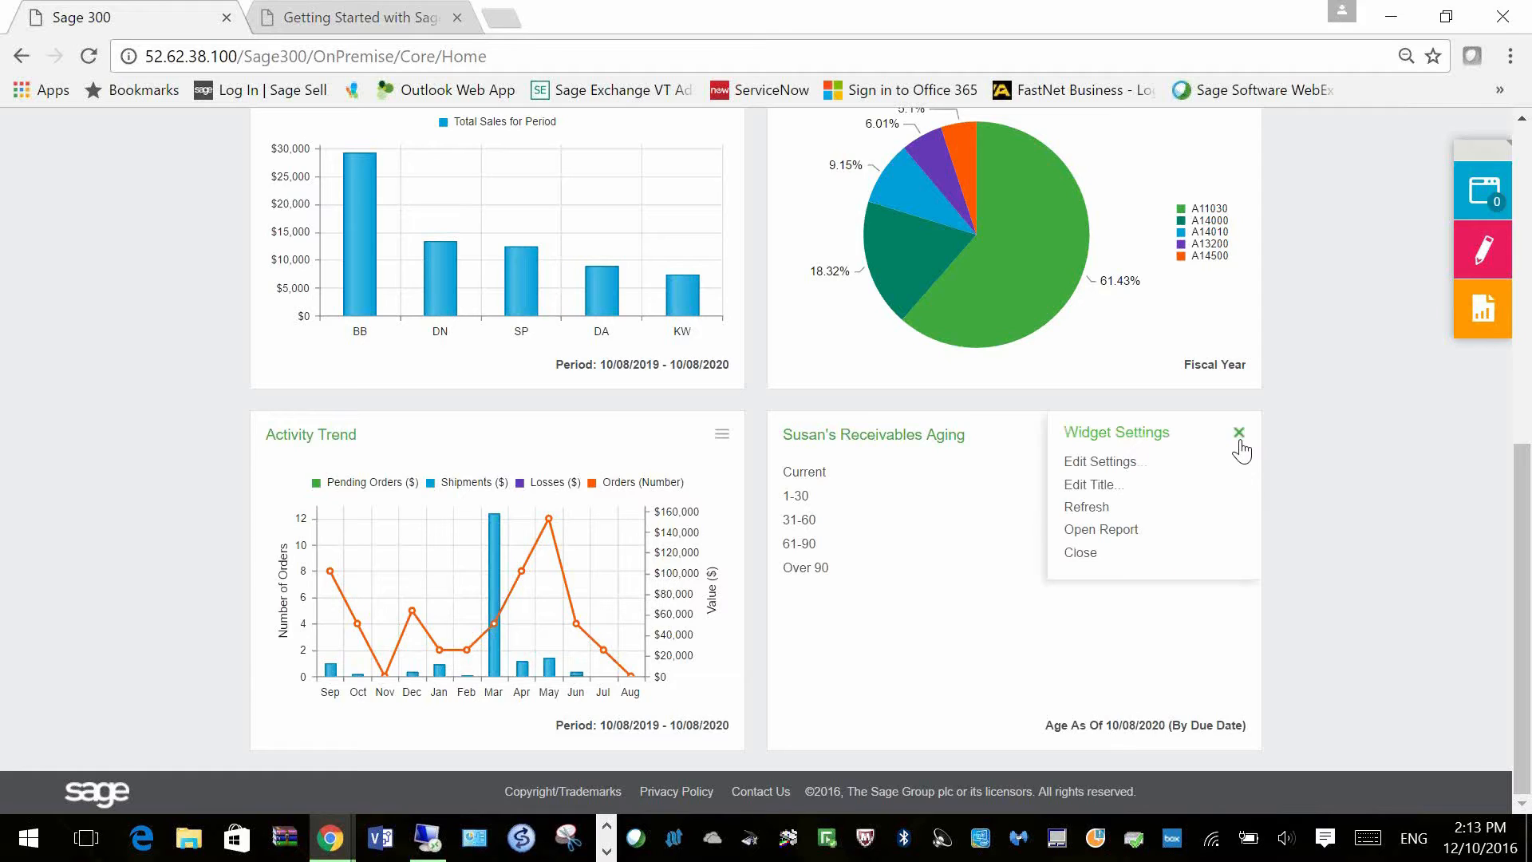
Step: Open the Aged Receivables report (ARATB01) for salesperson SP and scroll through it
{"action": "left_click", "coordinate": [1106, 531]}
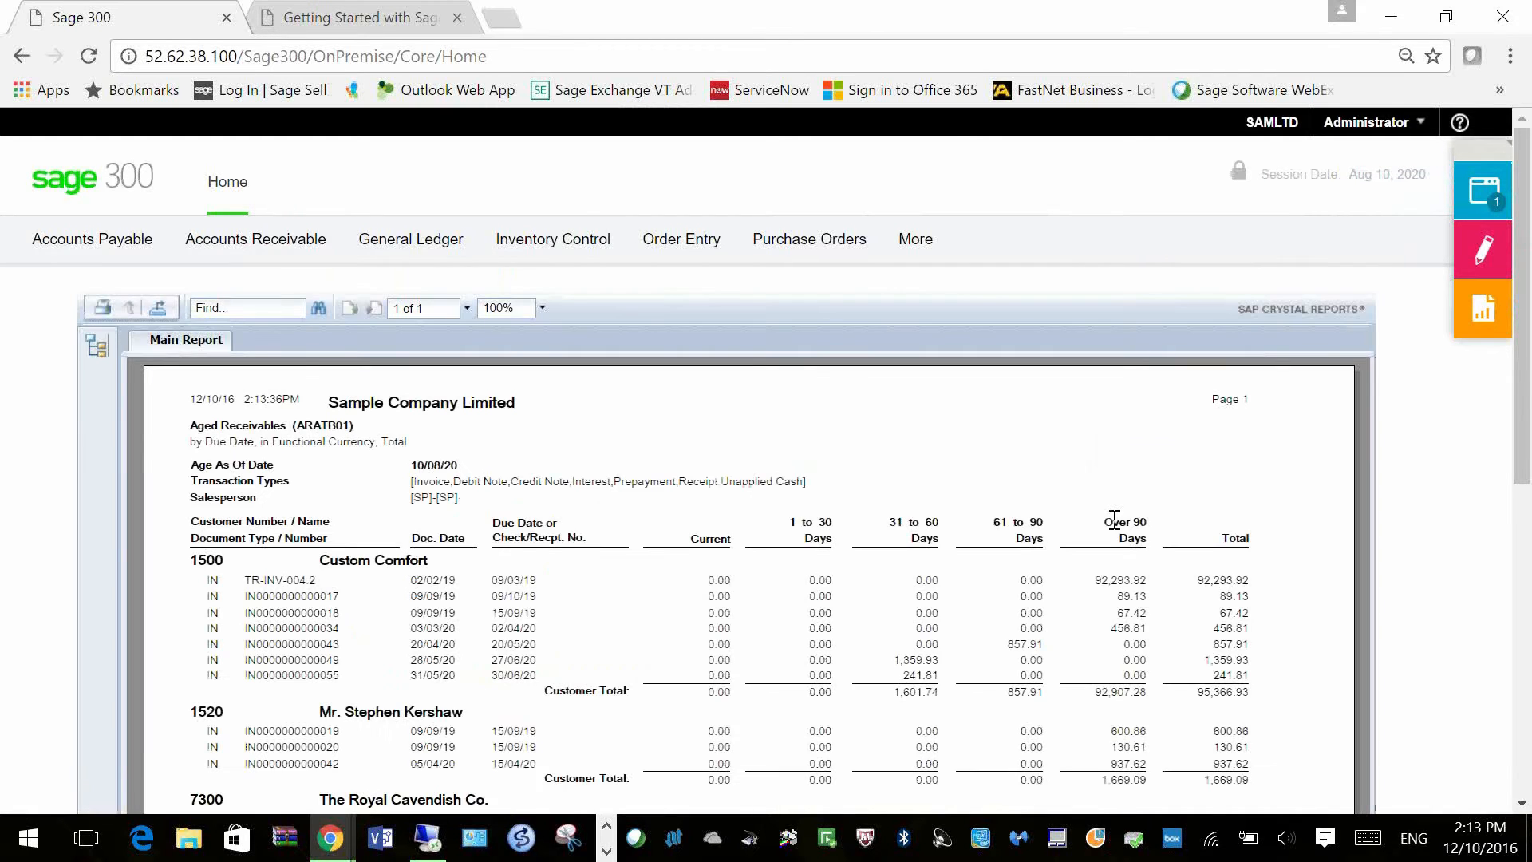
{"action": "scroll", "coordinate": [1021, 464], "scroll_direction": "down", "scroll_amount": 1}
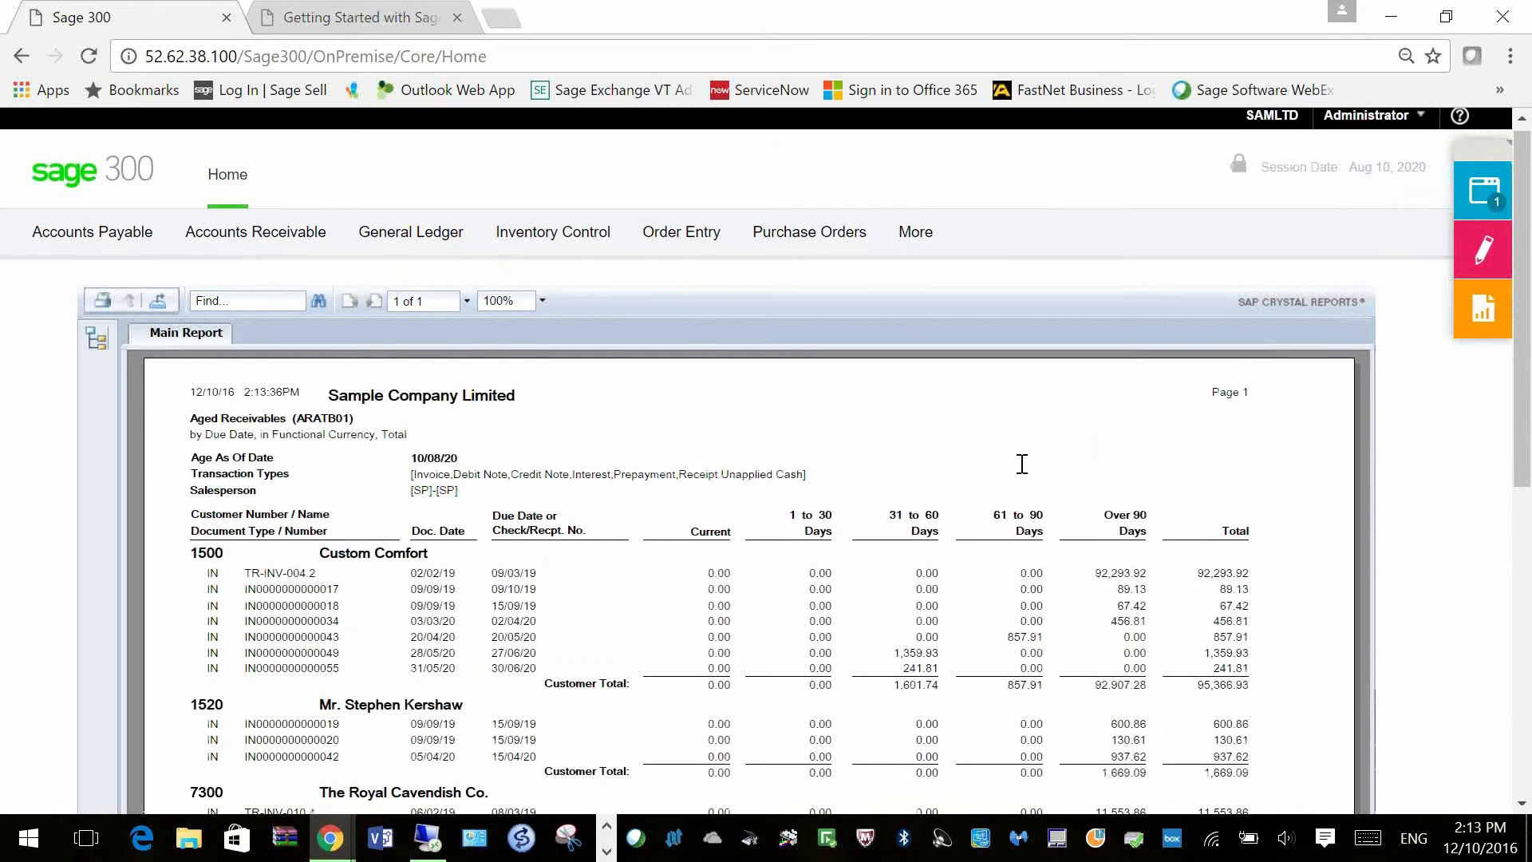
{"action": "scroll", "coordinate": [1022, 465], "scroll_direction": "down", "scroll_amount": 1}
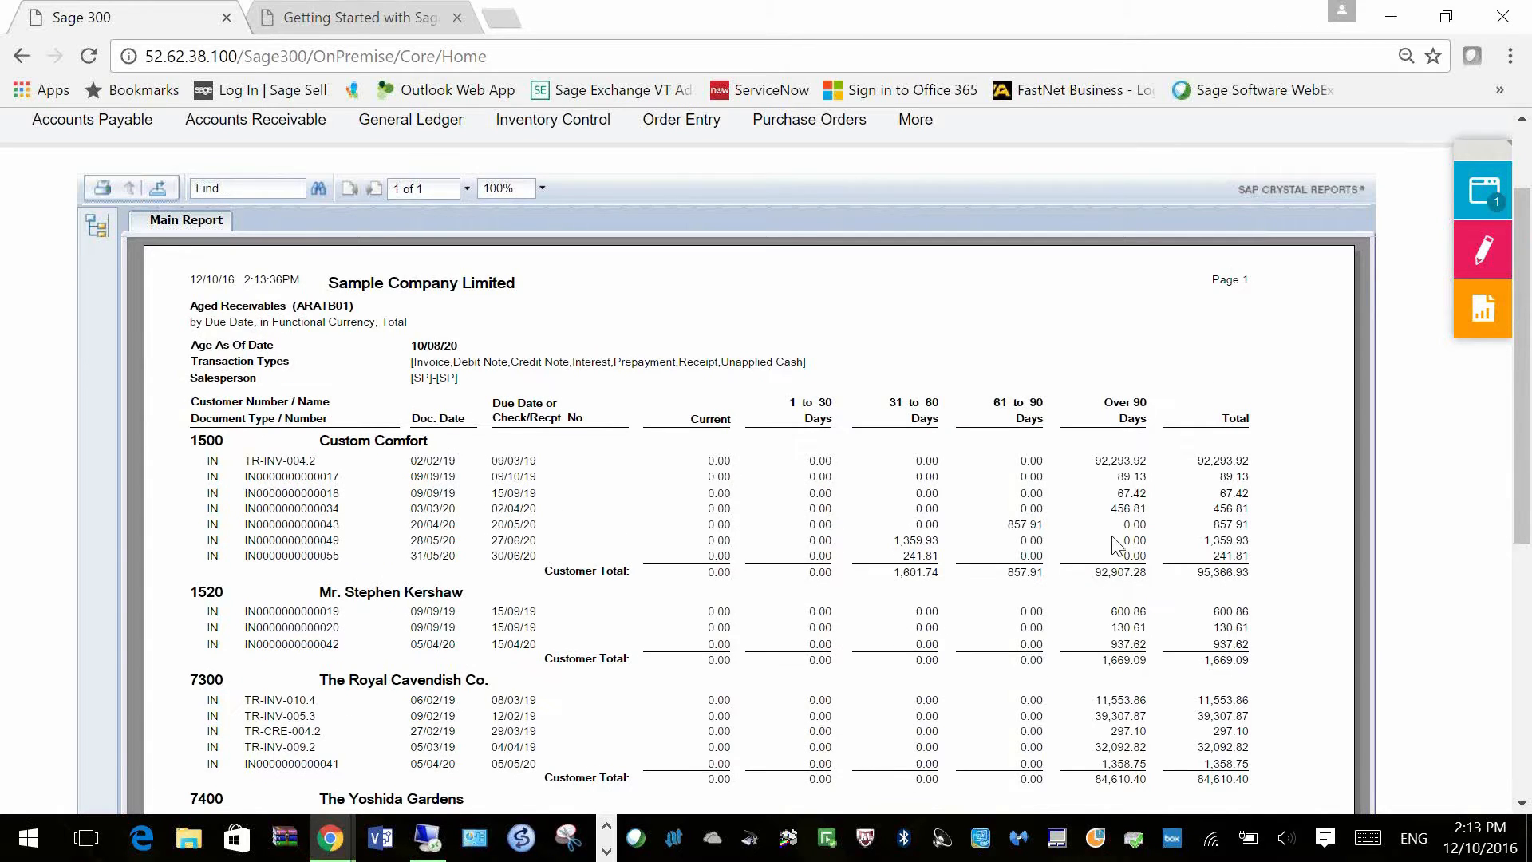
{"action": "scroll", "coordinate": [1114, 543], "scroll_direction": "down", "scroll_amount": 5}
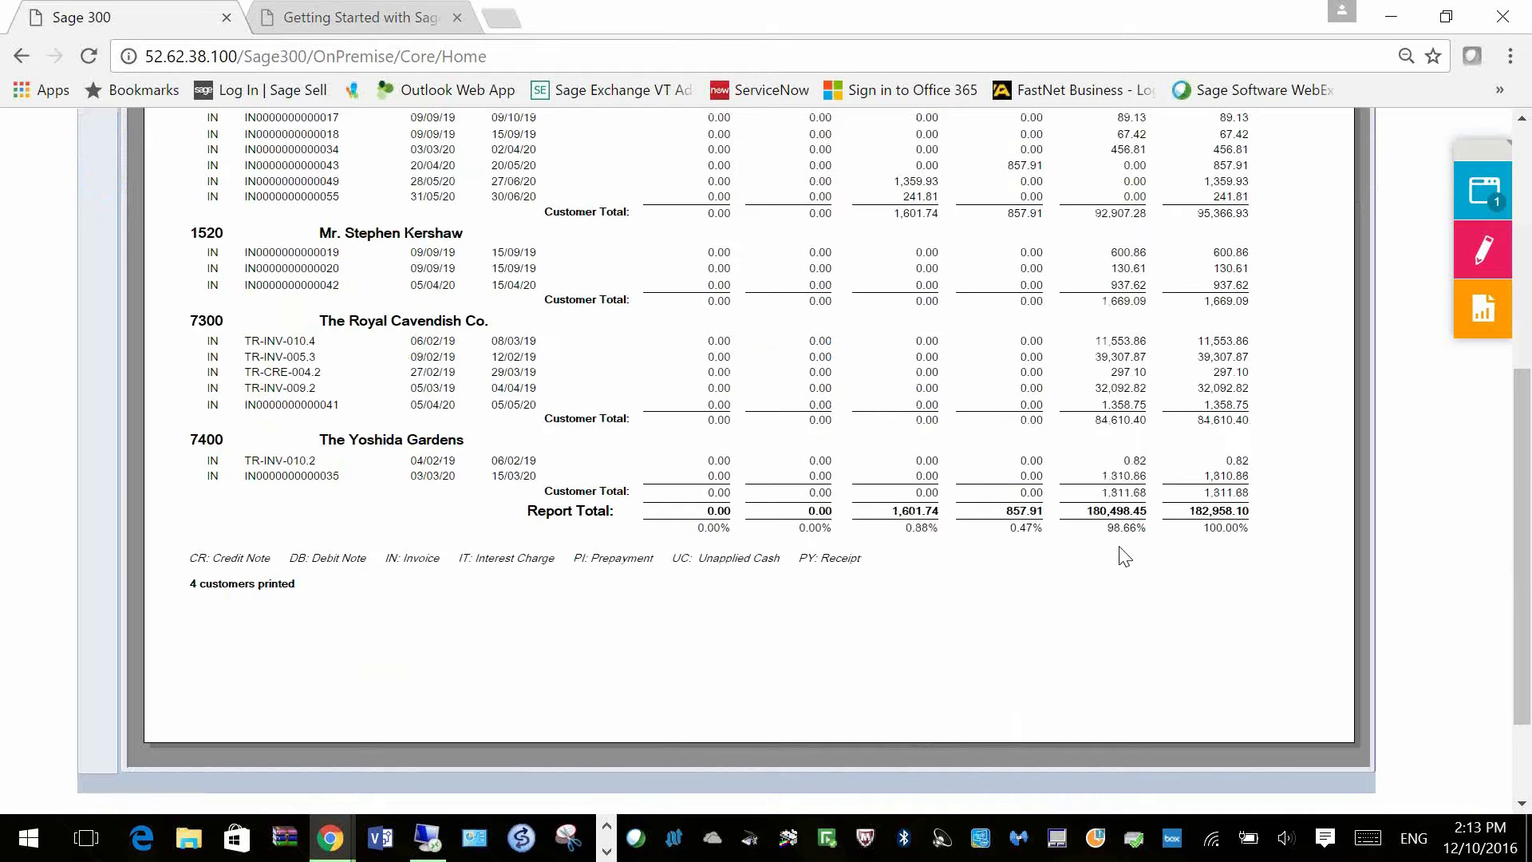
{"action": "scroll", "coordinate": [1125, 557], "scroll_direction": "up", "scroll_amount": 1}
{"action": "scroll", "coordinate": [1125, 557], "scroll_direction": "up", "scroll_amount": 5}
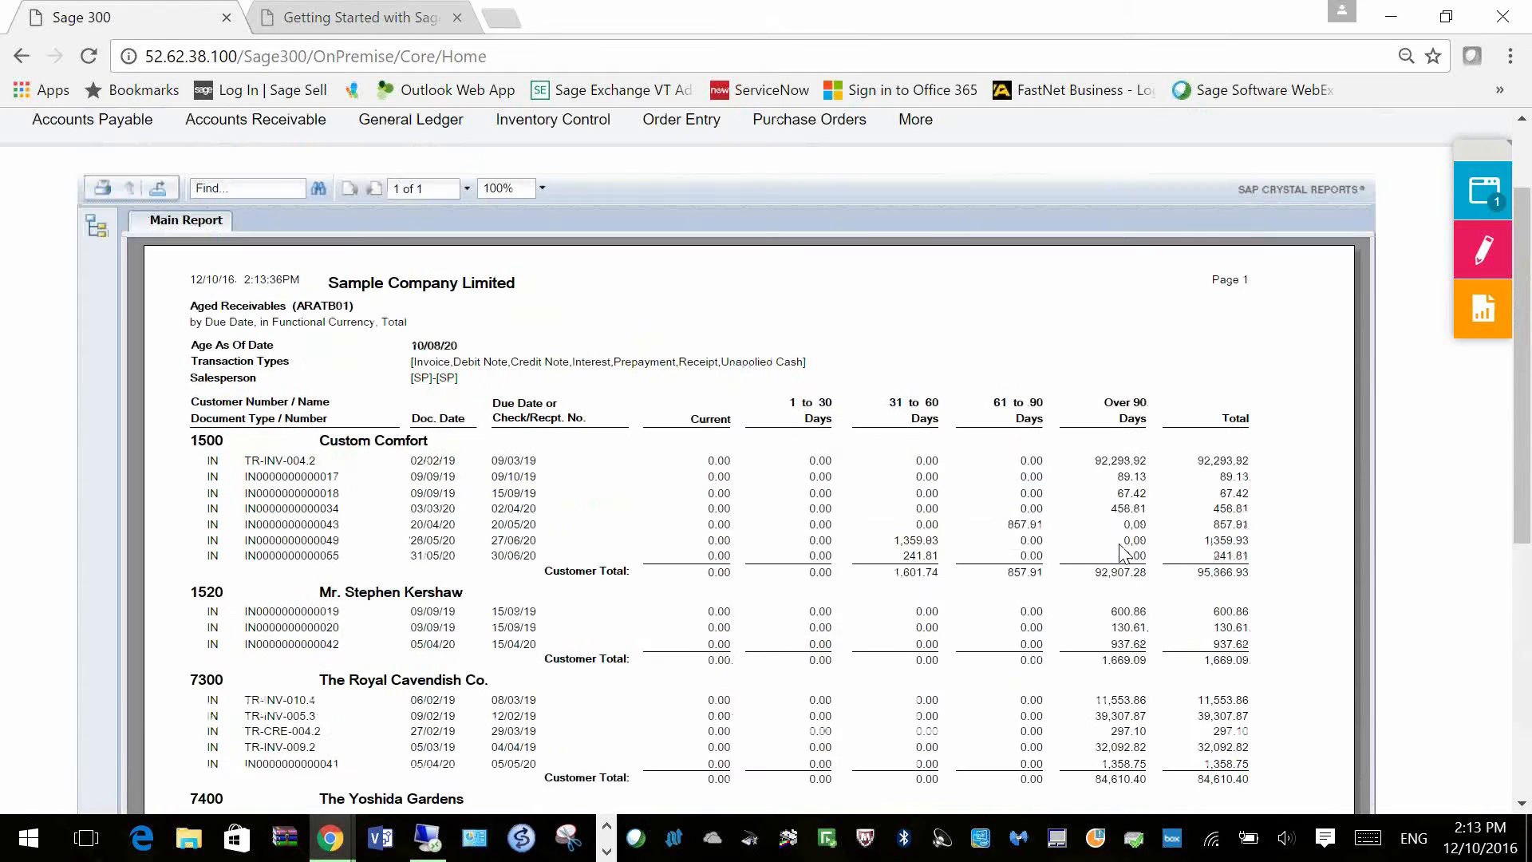
{"action": "scroll", "coordinate": [1129, 545], "scroll_direction": "up", "scroll_amount": 2}
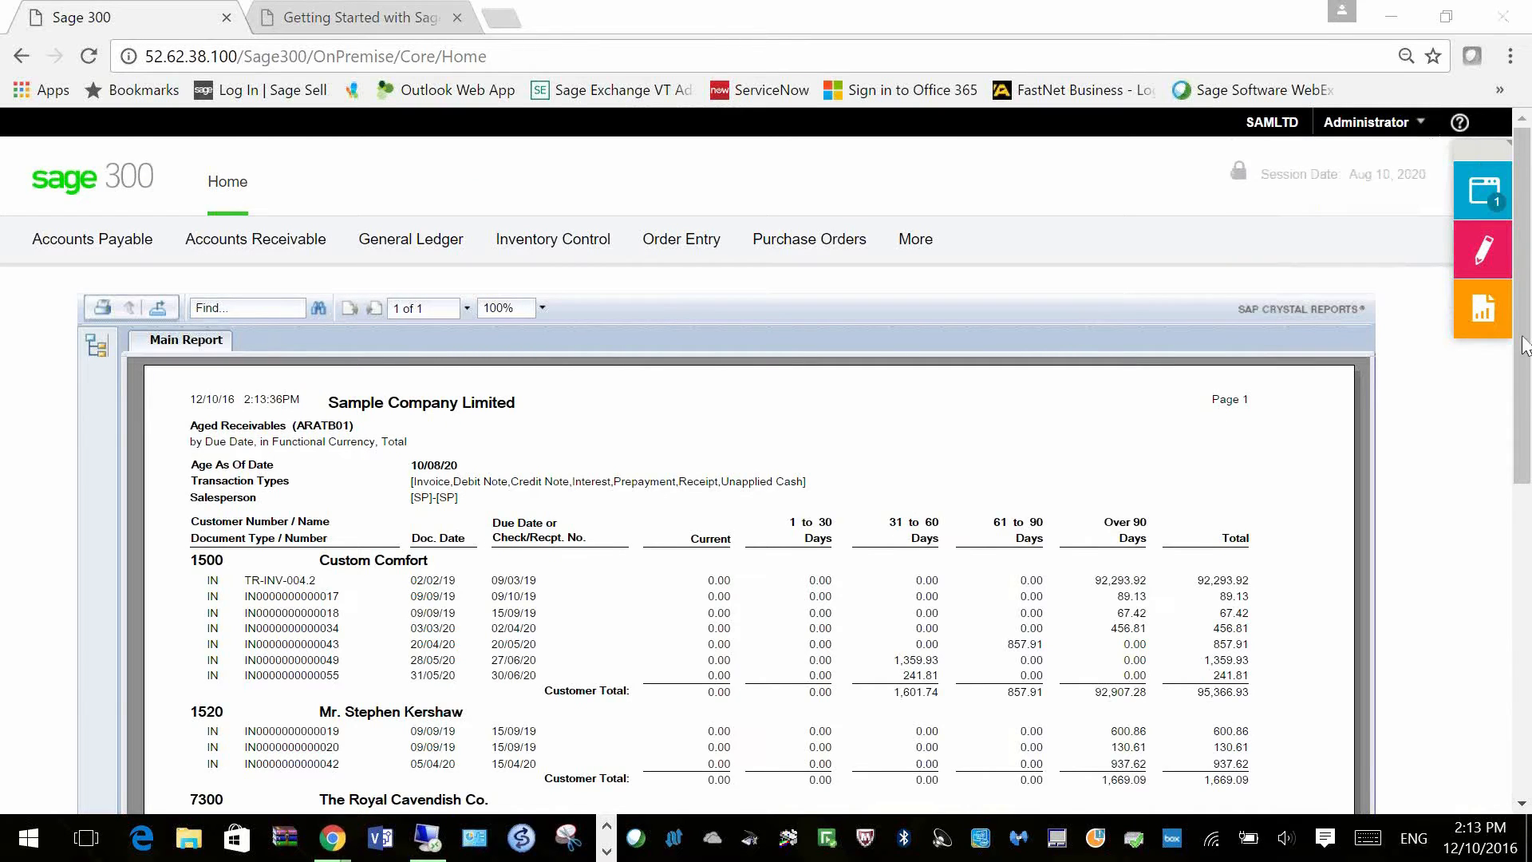
{"action": "mouse_move", "coordinate": [1473, 200]}
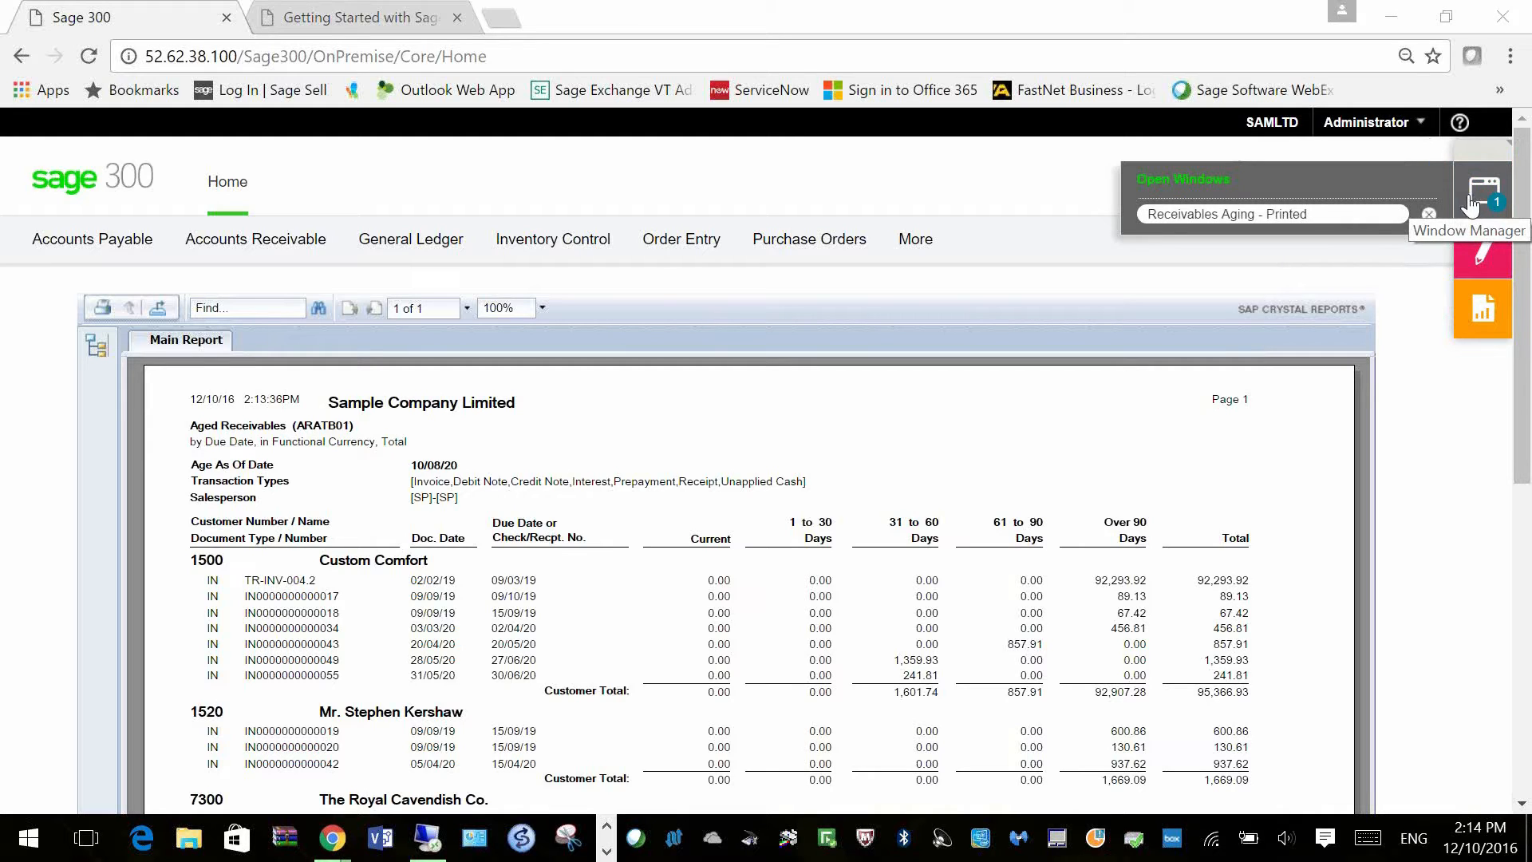
Step: Close the aging report and browse the navigation menus to General Ledger's G/L Accounts
{"action": "left_click", "coordinate": [1427, 217]}
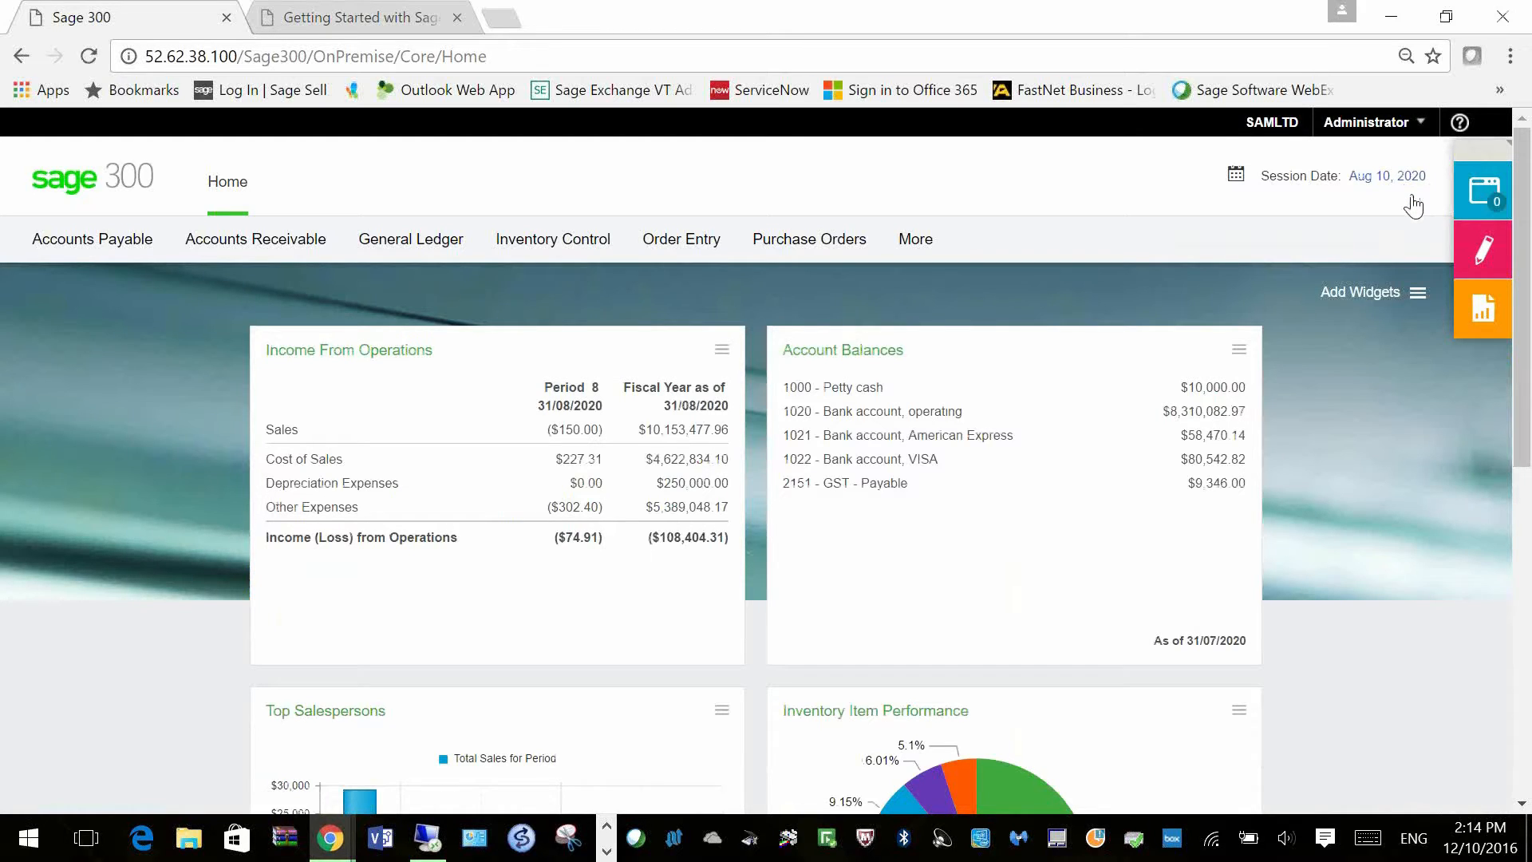
{"action": "left_click", "coordinate": [686, 239]}
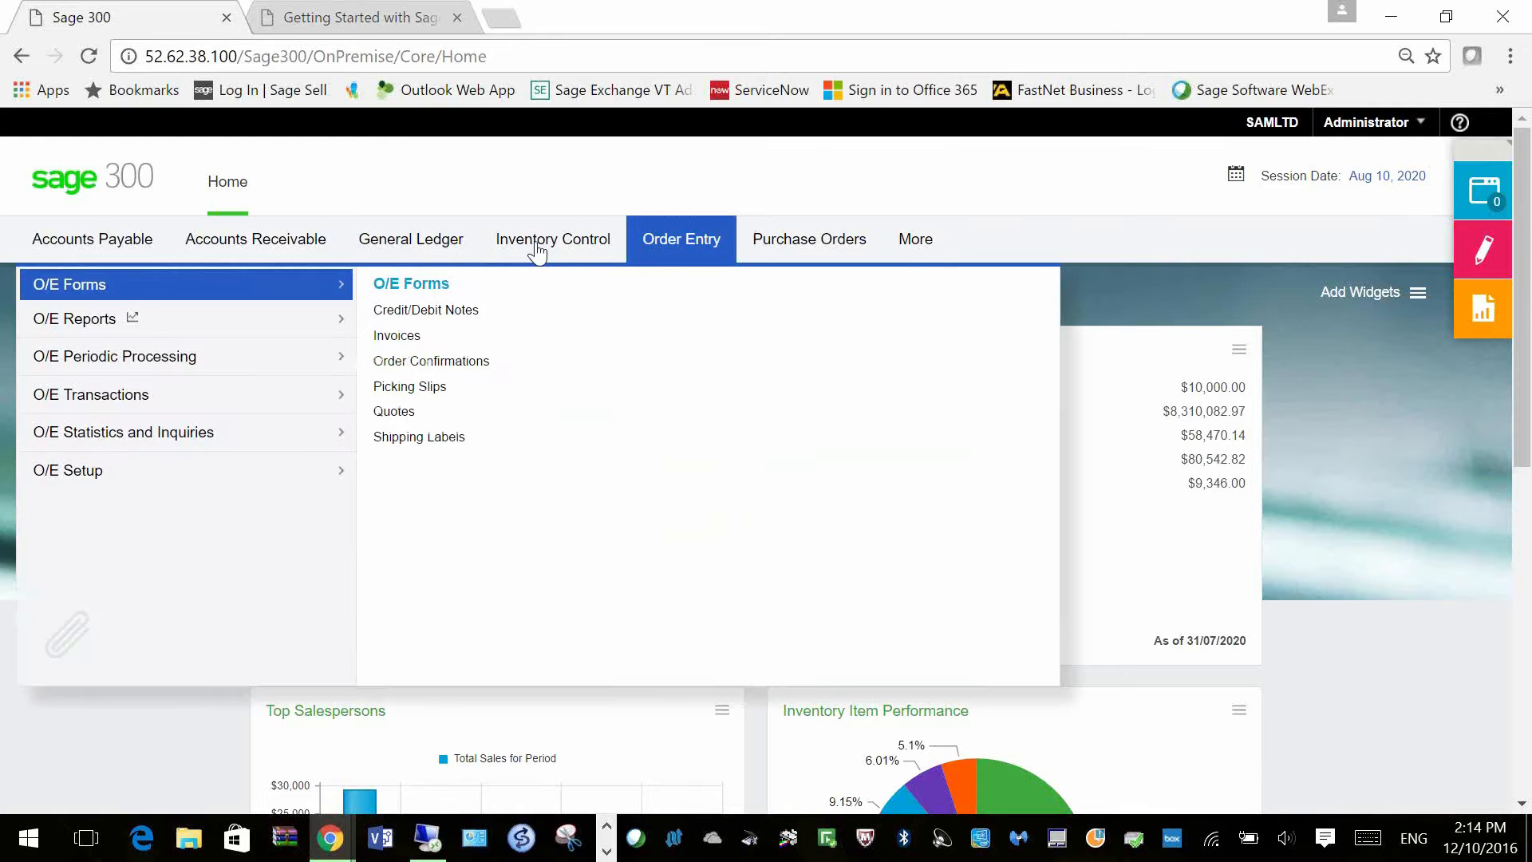
{"action": "mouse_move", "coordinate": [98, 246]}
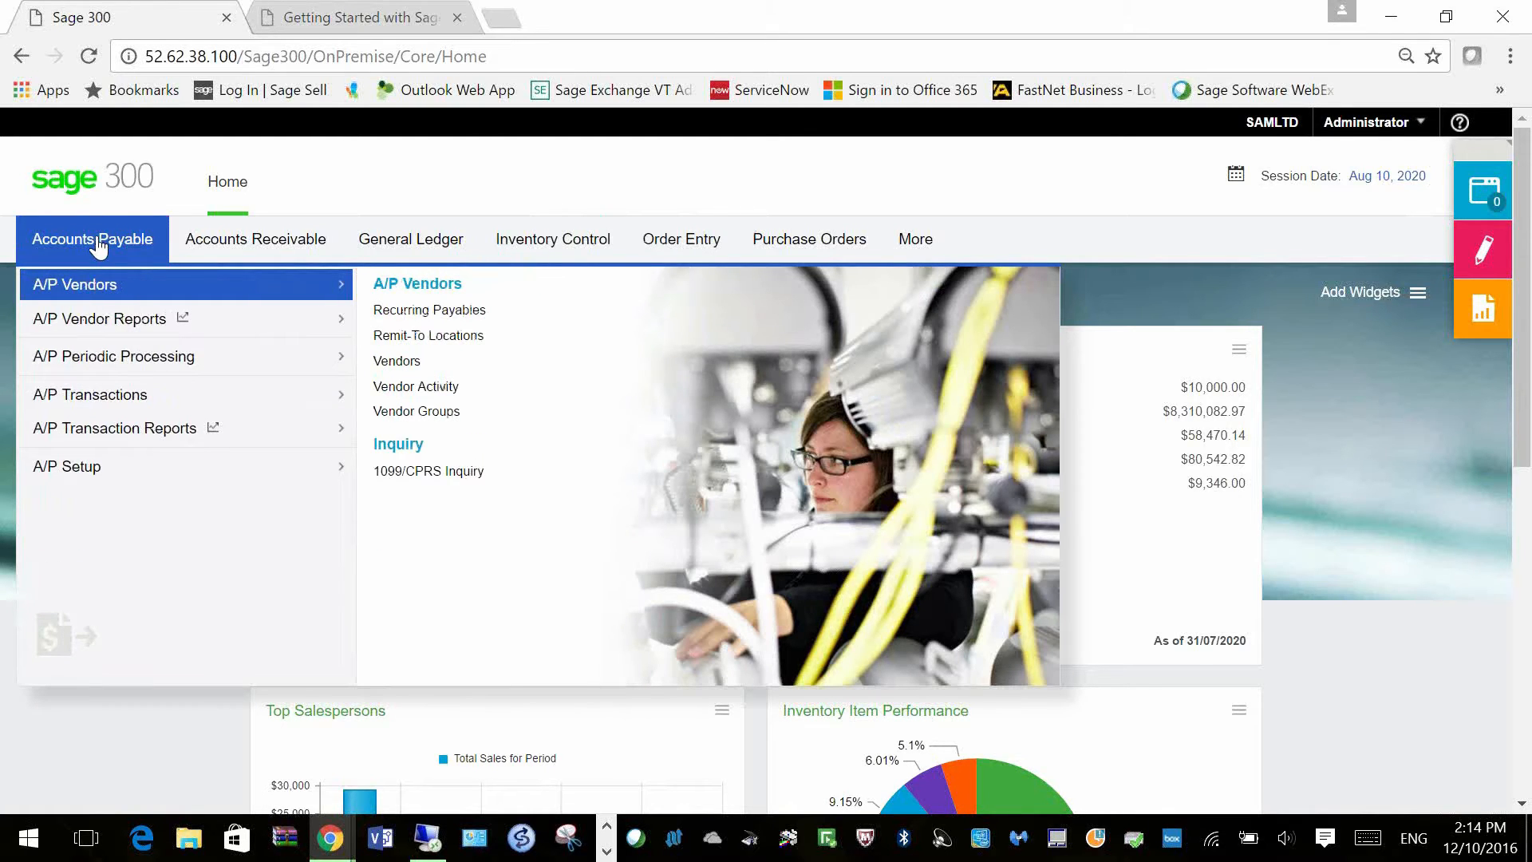
{"action": "mouse_move", "coordinate": [99, 394]}
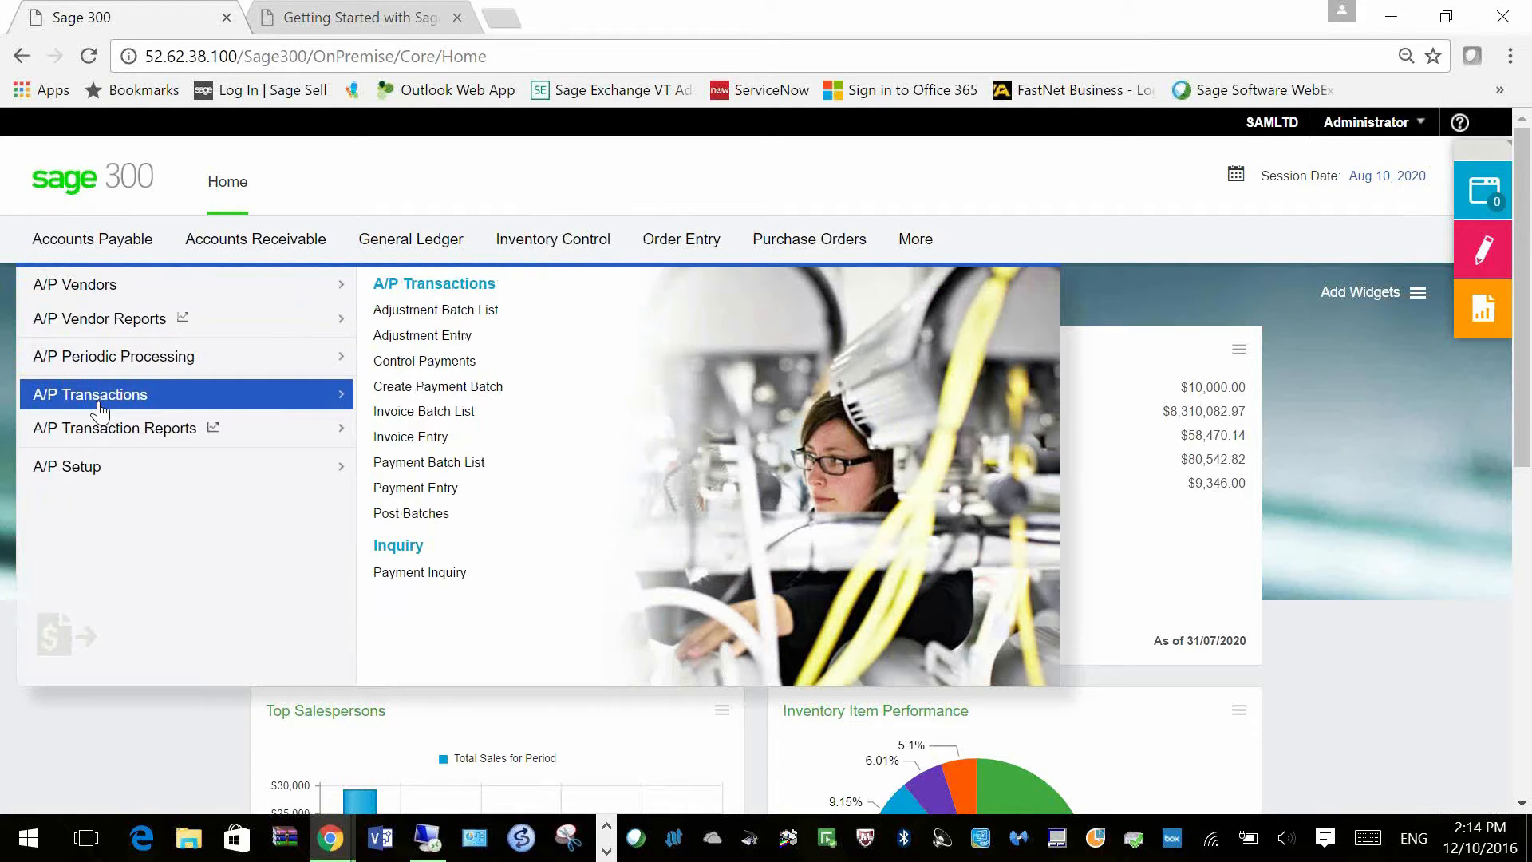
{"action": "mouse_move", "coordinate": [248, 248]}
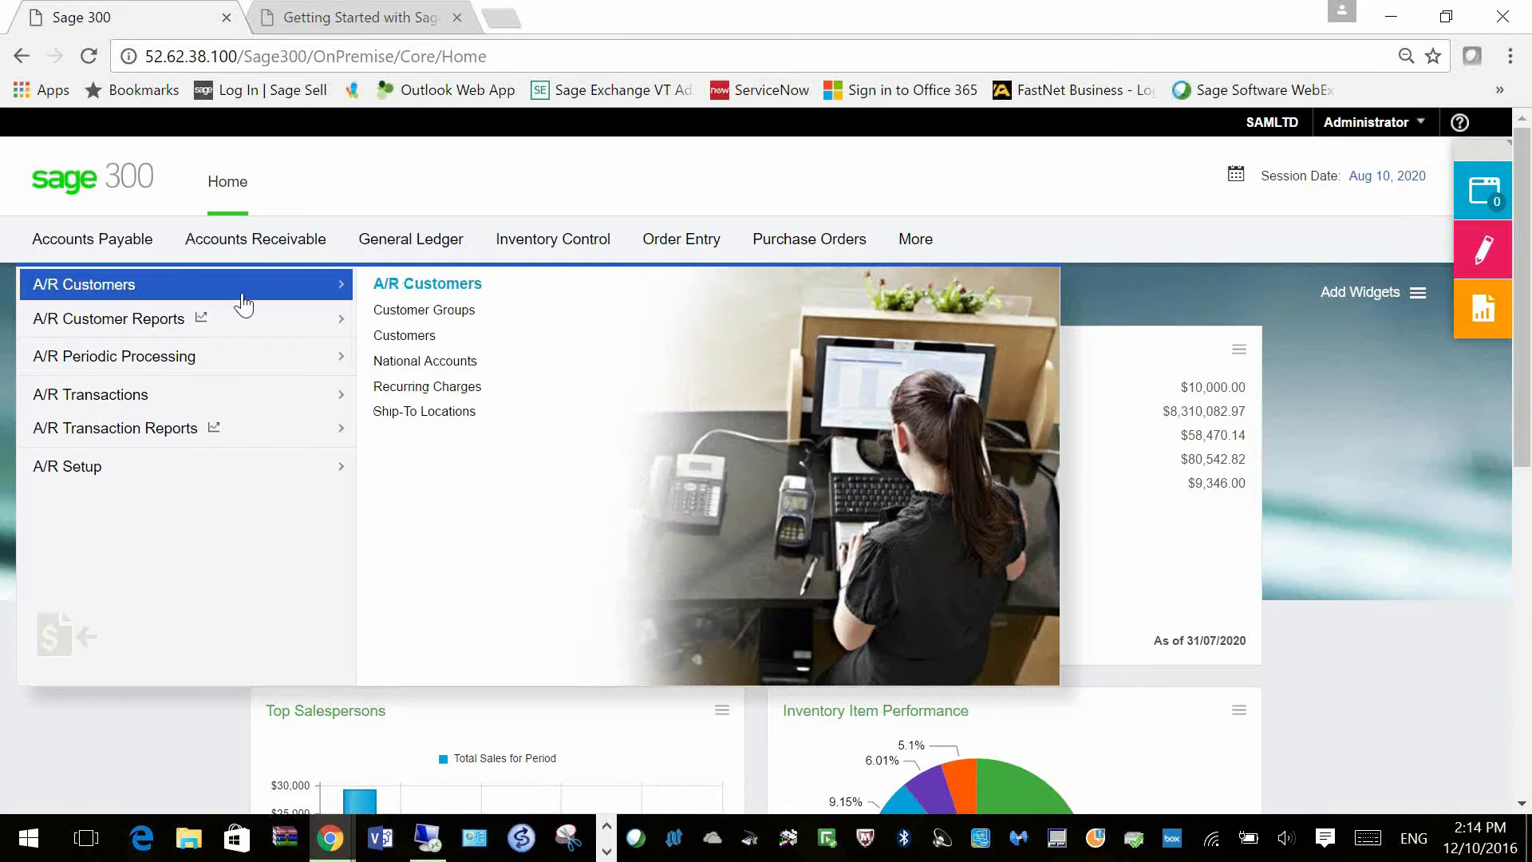
{"action": "mouse_move", "coordinate": [224, 366]}
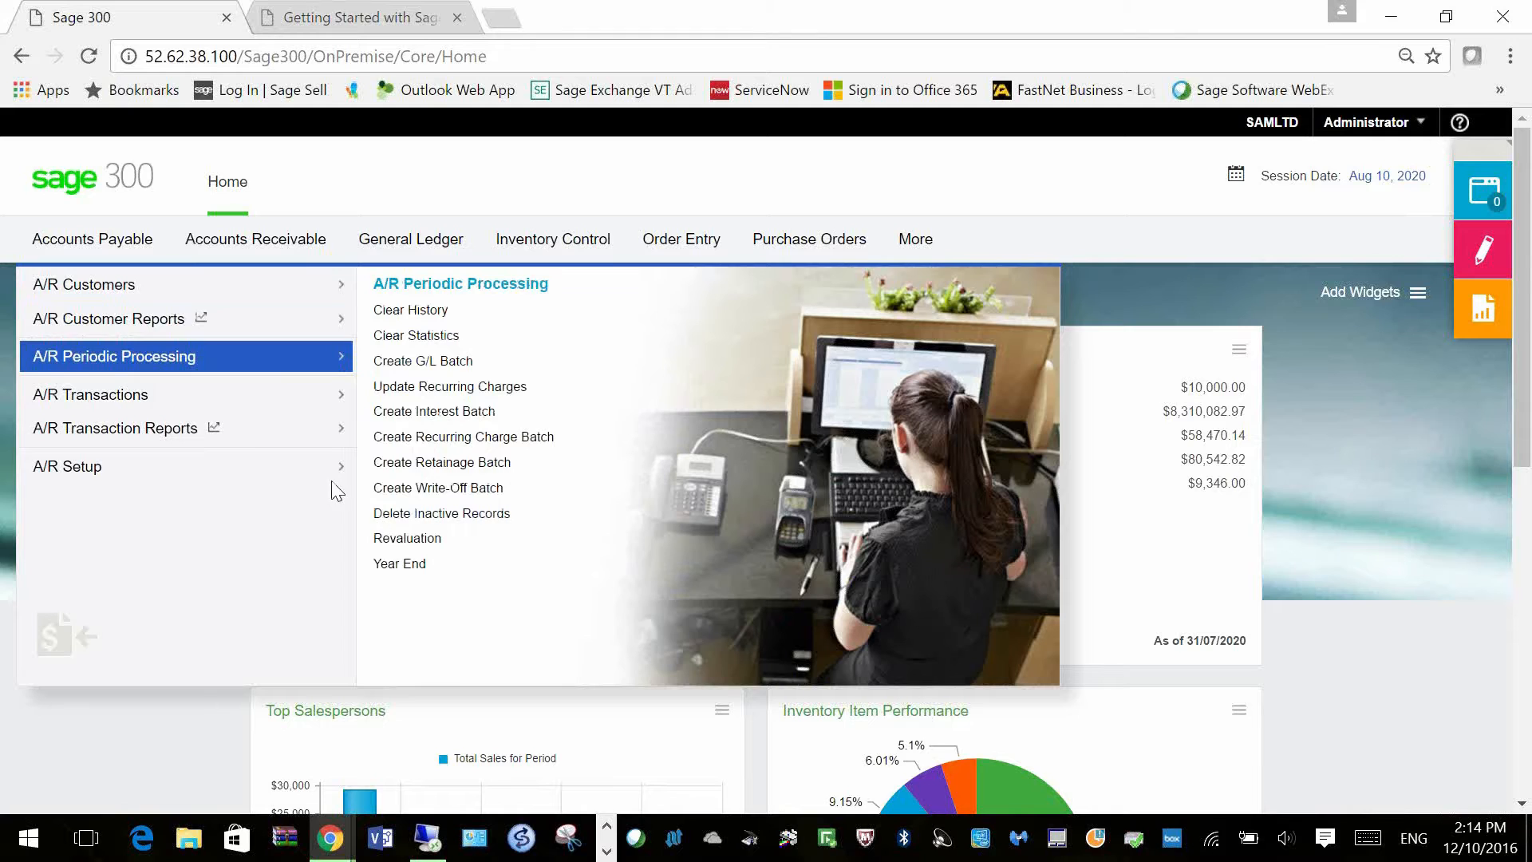
{"action": "mouse_move", "coordinate": [260, 403]}
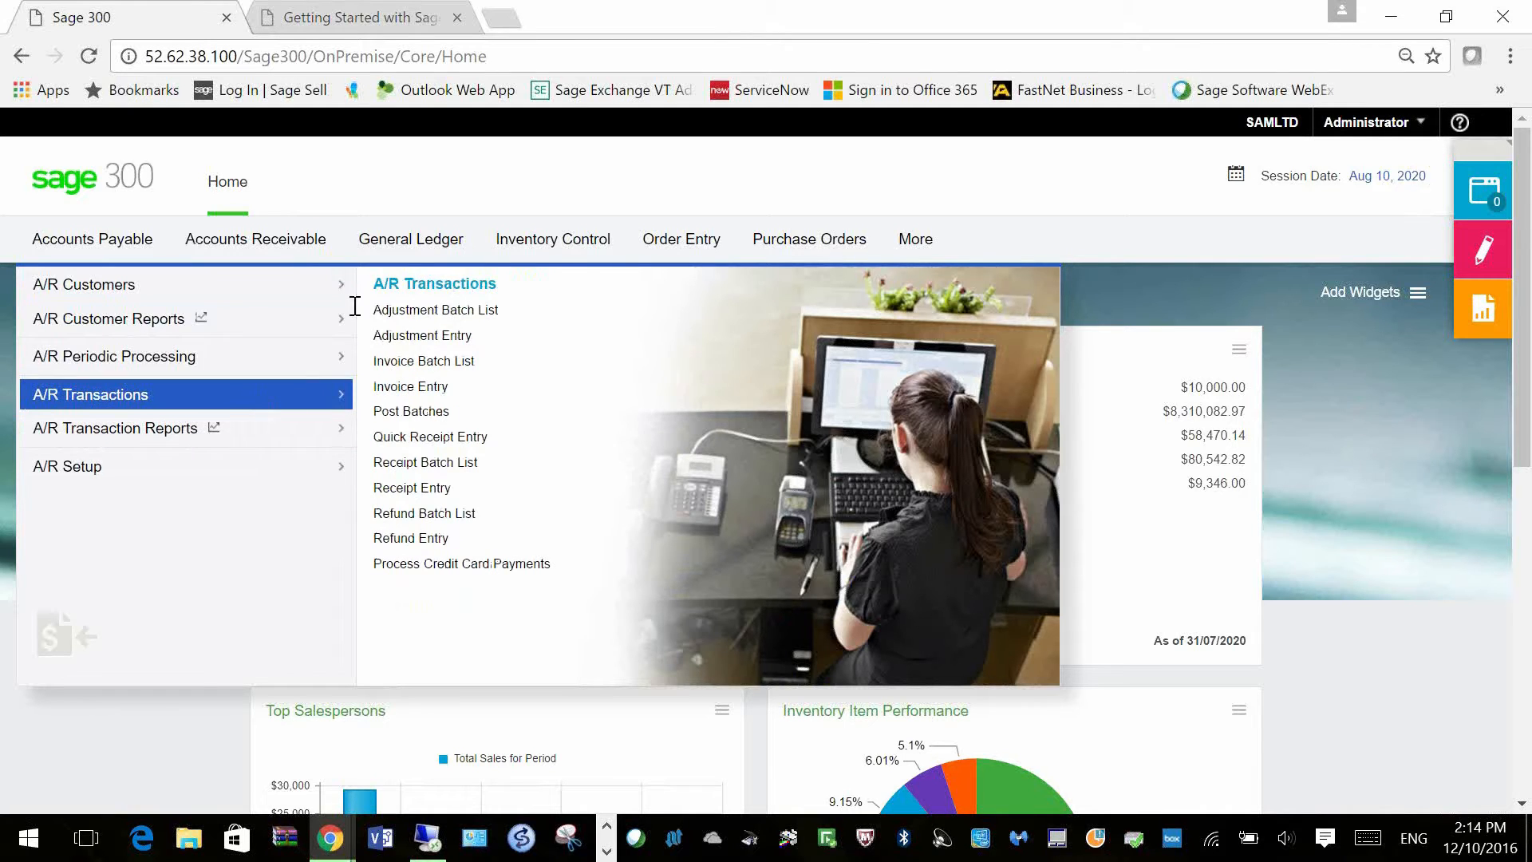
{"action": "mouse_move", "coordinate": [423, 239]}
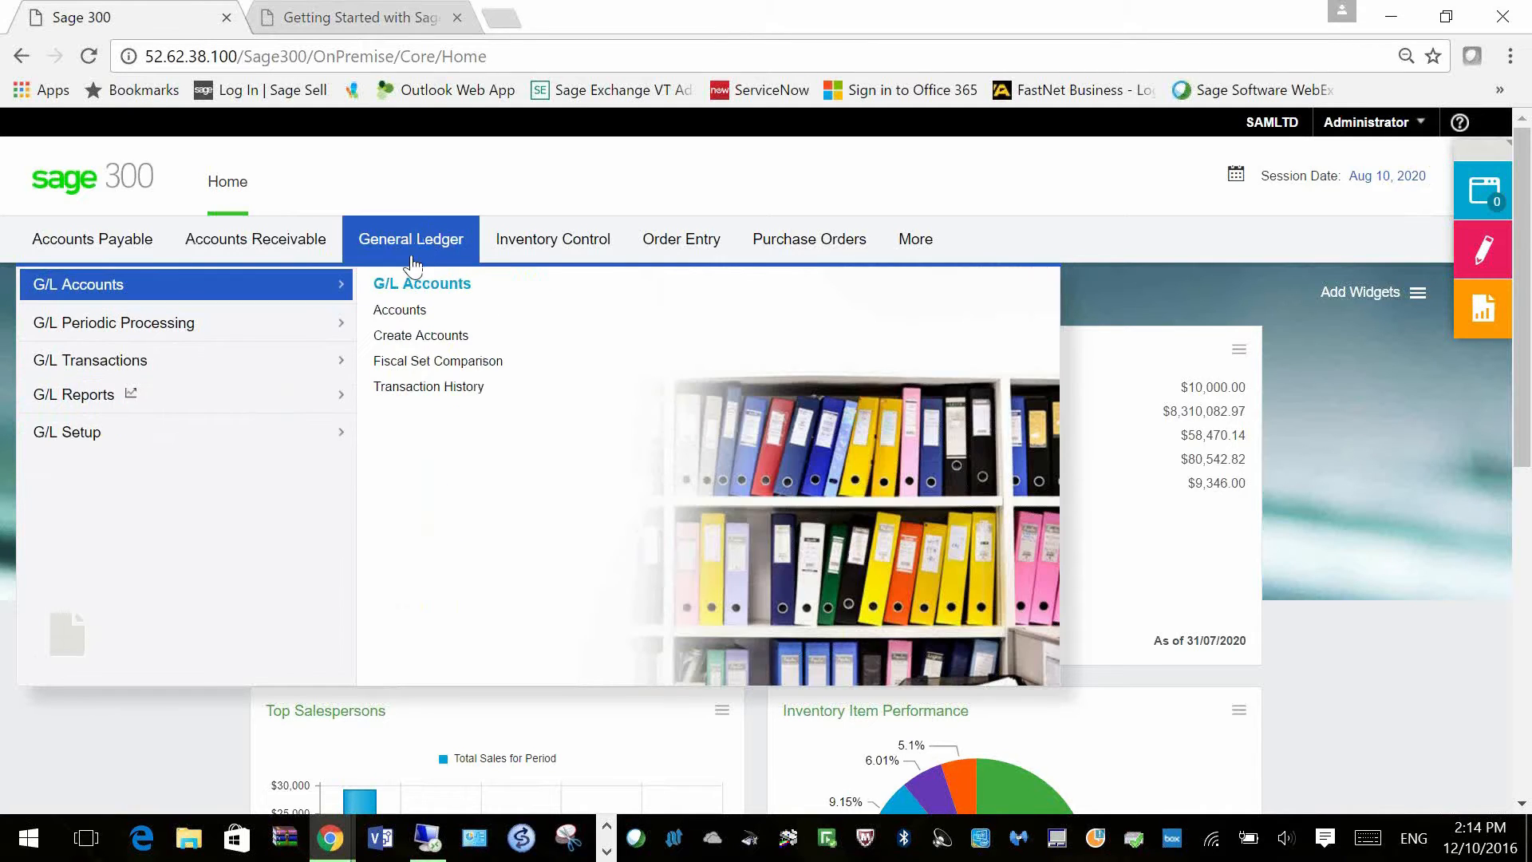
{"action": "left_click", "coordinate": [400, 315]}
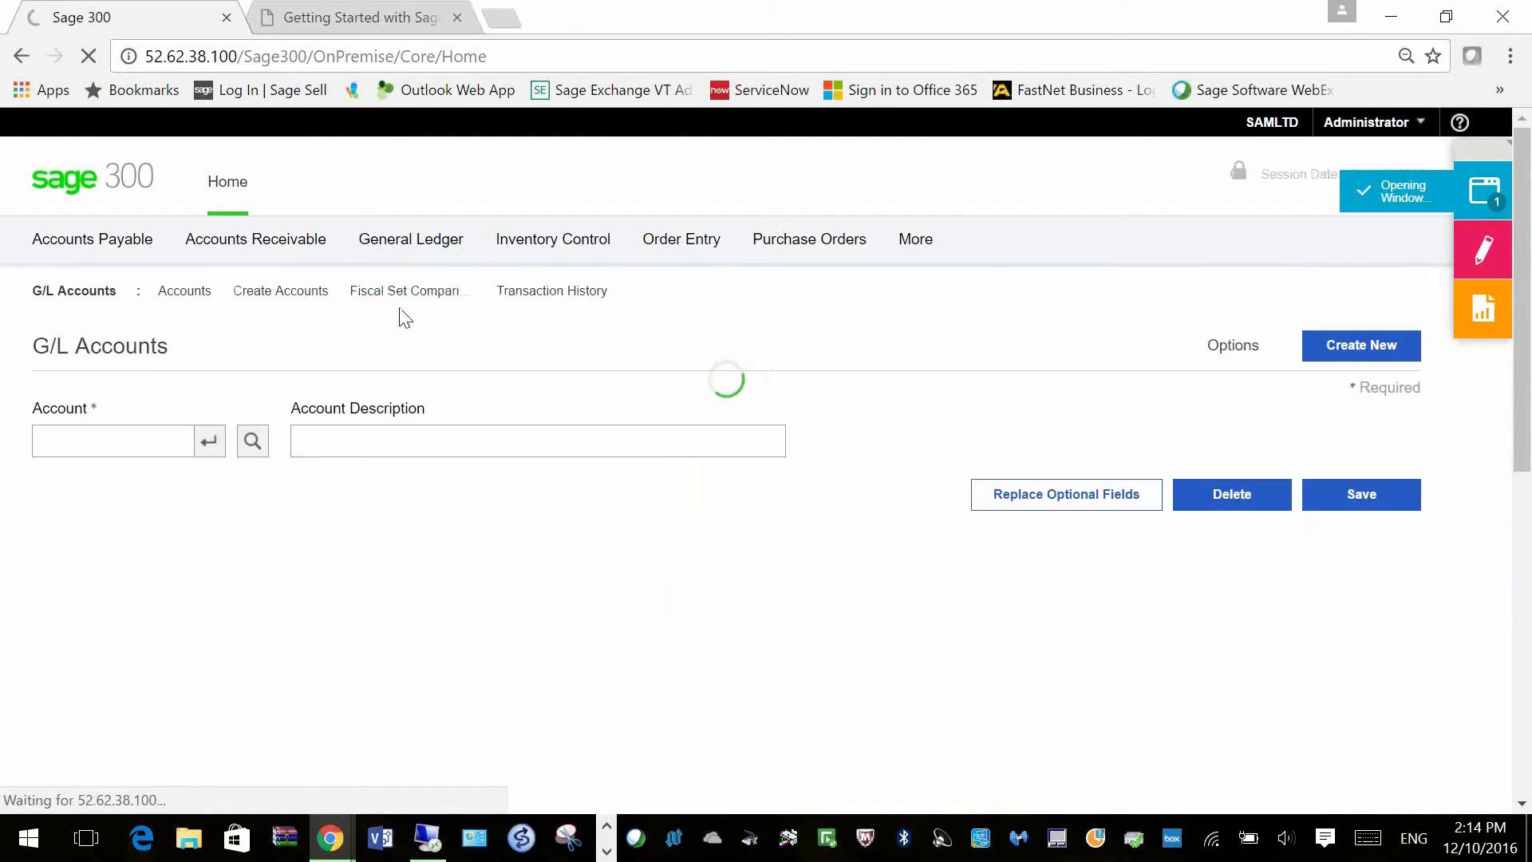
Step: Enter account number 100 and return to the G/L Accounts form
{"action": "type", "text": "100"}
{"action": "key", "text": "Tab"}
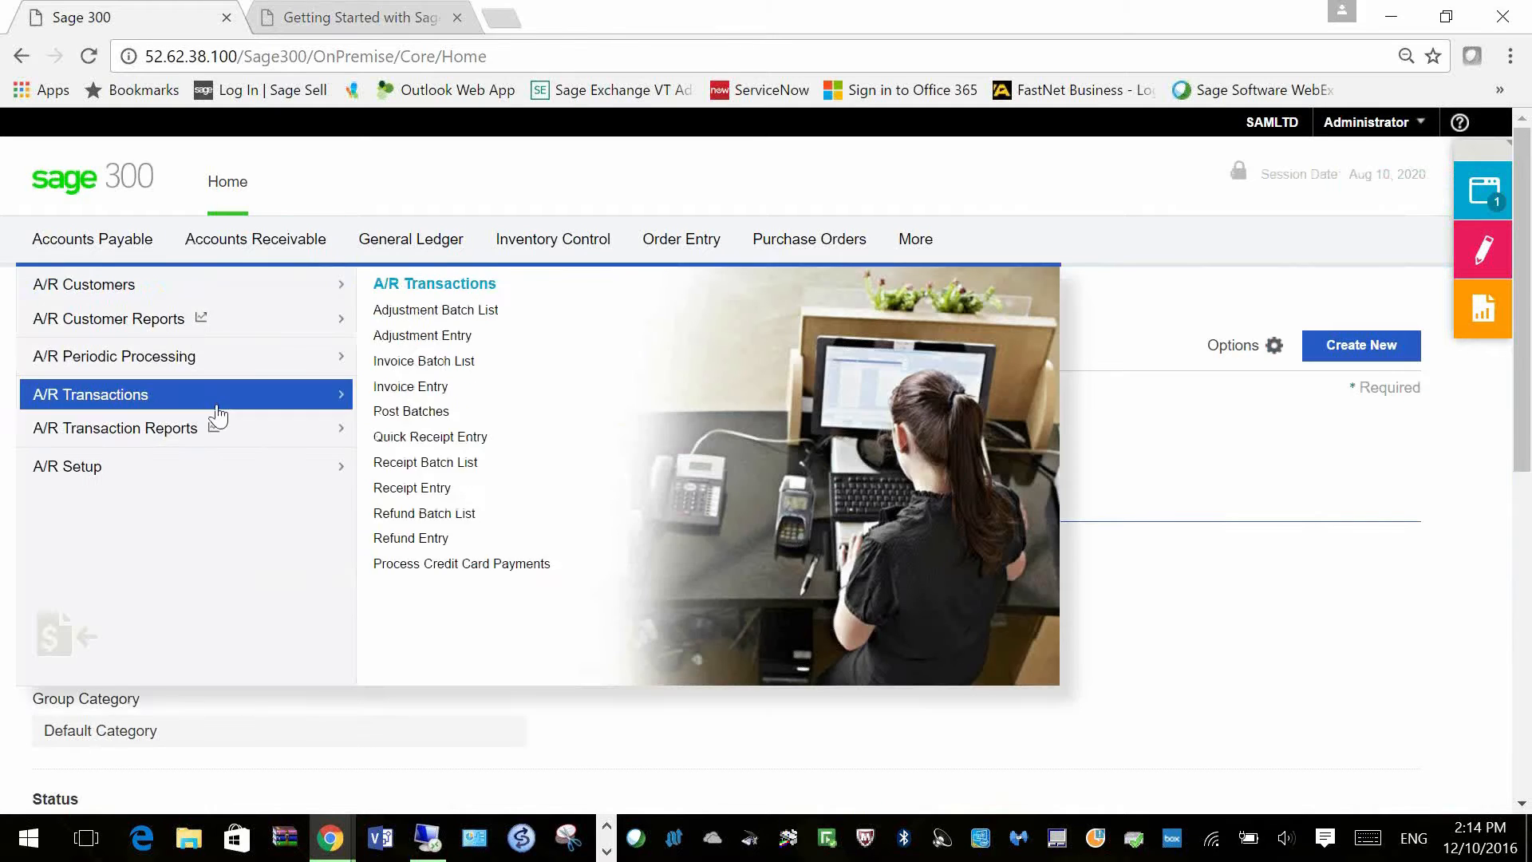
{"action": "mouse_move", "coordinate": [410, 240]}
{"action": "left_click", "coordinate": [415, 325]}
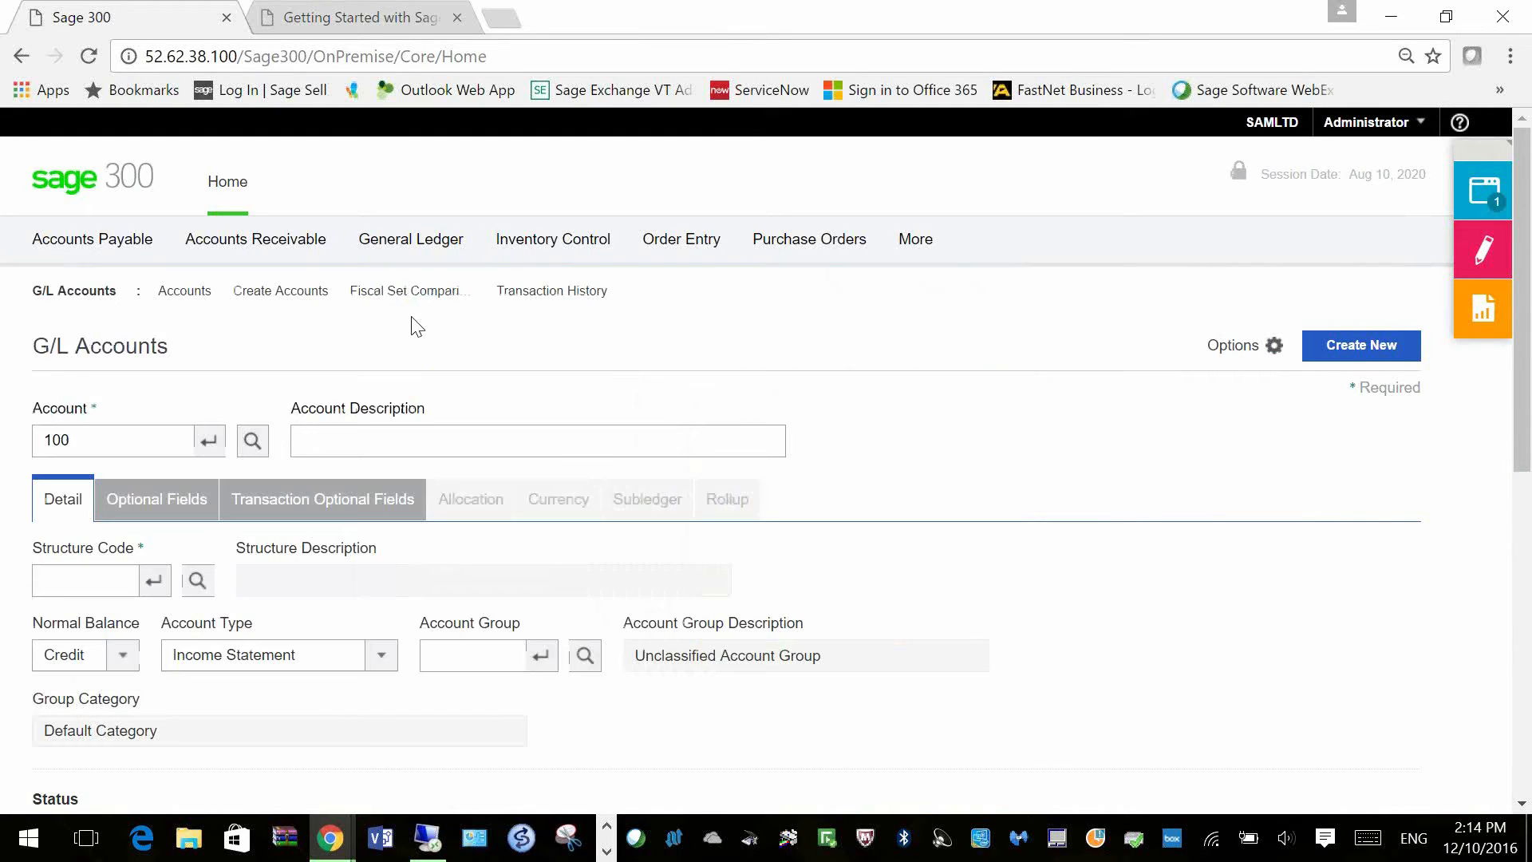
Step: Load G/L account 1000 and give it the description Petty cash
{"action": "left_click", "coordinate": [147, 442]}
{"action": "type", "text": "1000"}
{"action": "key", "text": "Tab"}
{"action": "type", "text": "Petty cash"}
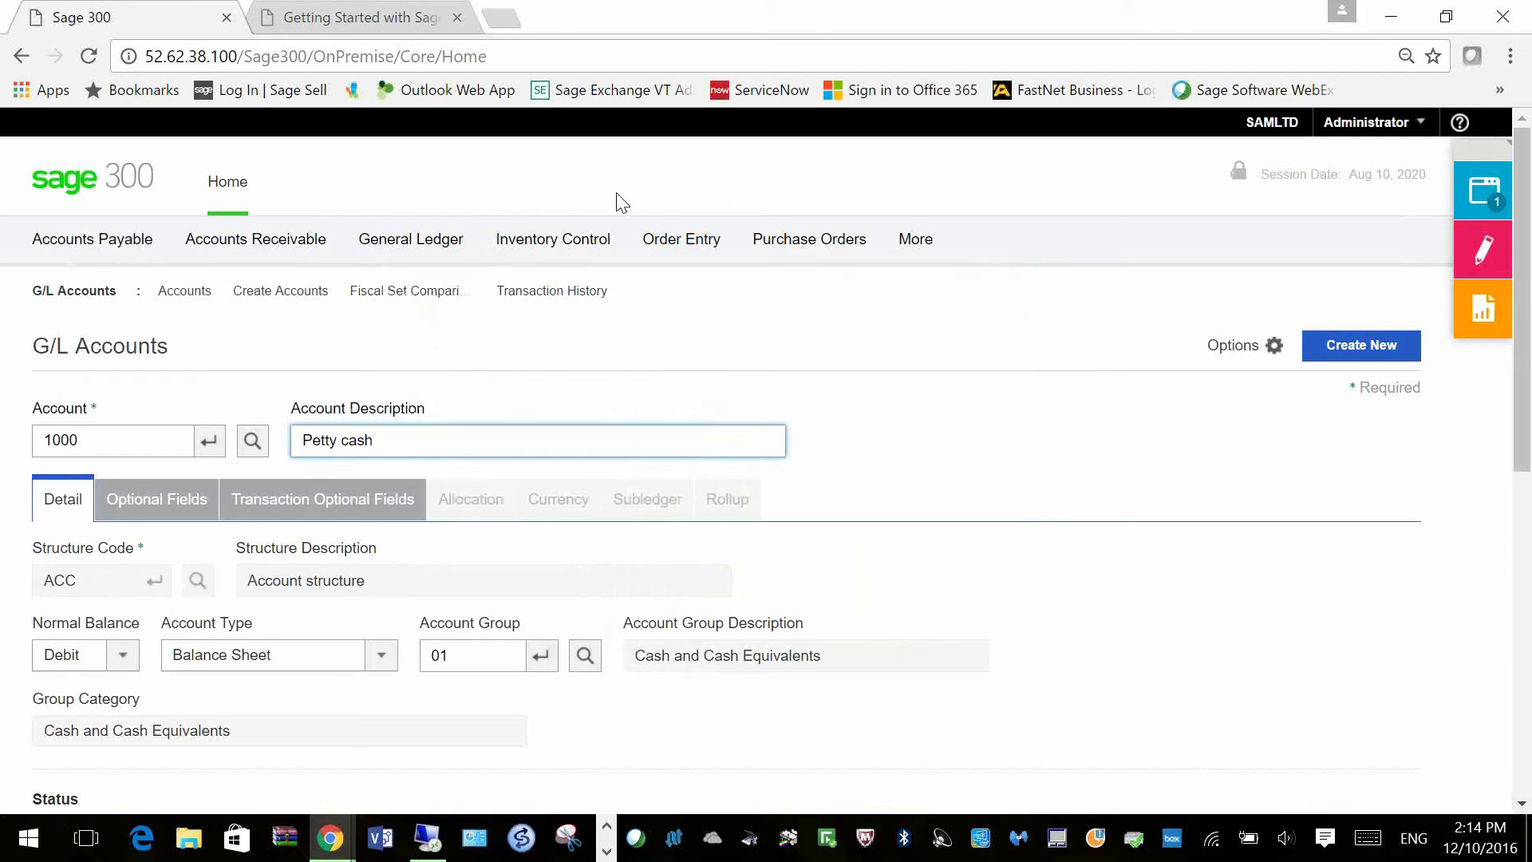
{"action": "left_click", "coordinate": [1436, 798]}
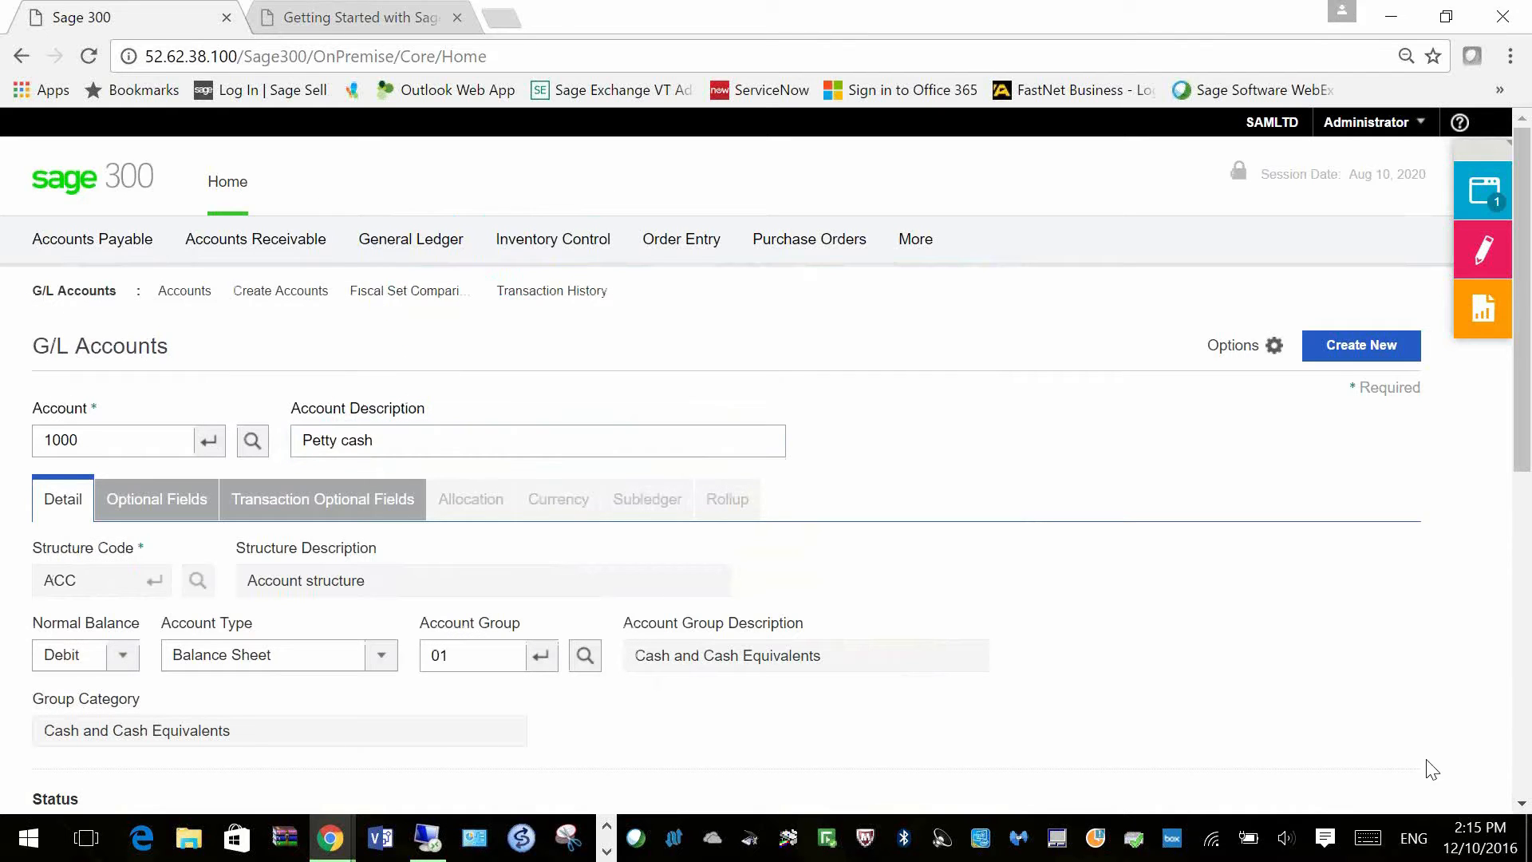
Step: Review account 1000's transaction optional fields and its Detail settings
{"action": "scroll", "coordinate": [1433, 771], "scroll_direction": "down", "scroll_amount": 3}
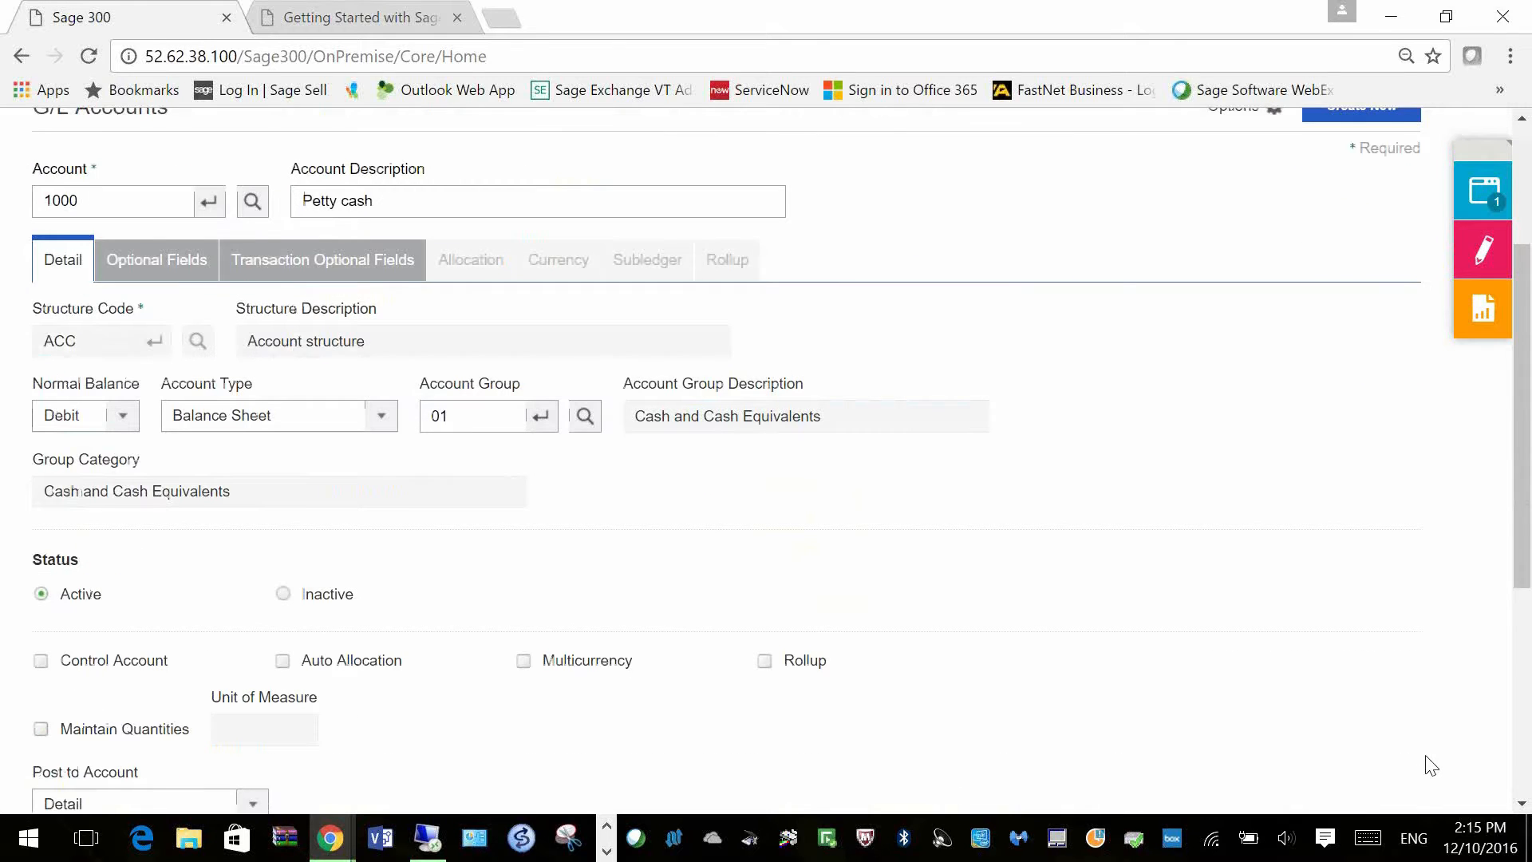
{"action": "scroll", "coordinate": [1432, 763], "scroll_direction": "down", "scroll_amount": 4}
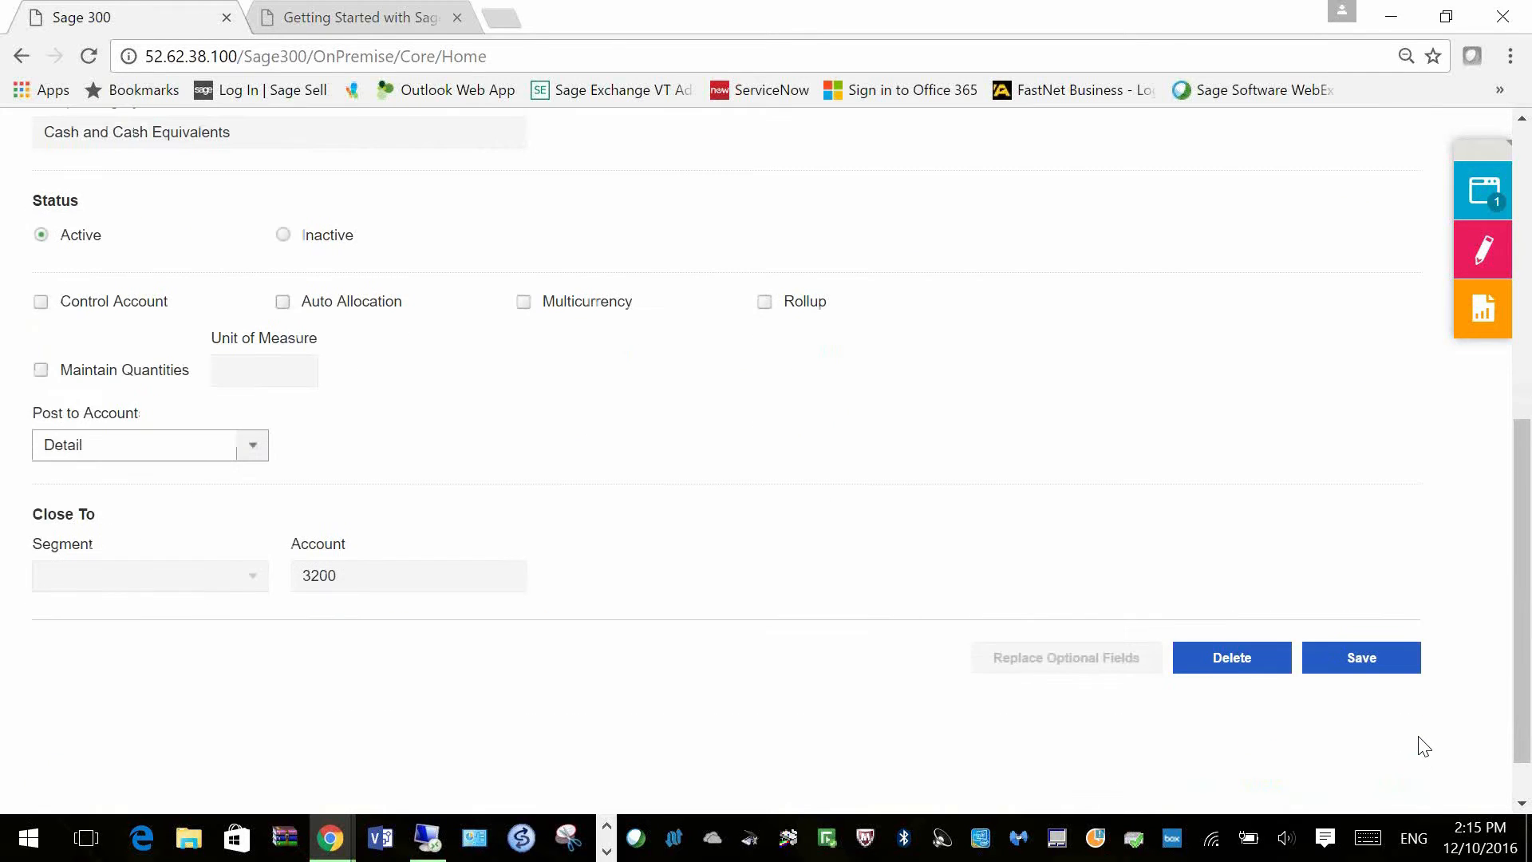
{"action": "scroll", "coordinate": [1408, 718], "scroll_direction": "up", "scroll_amount": 2}
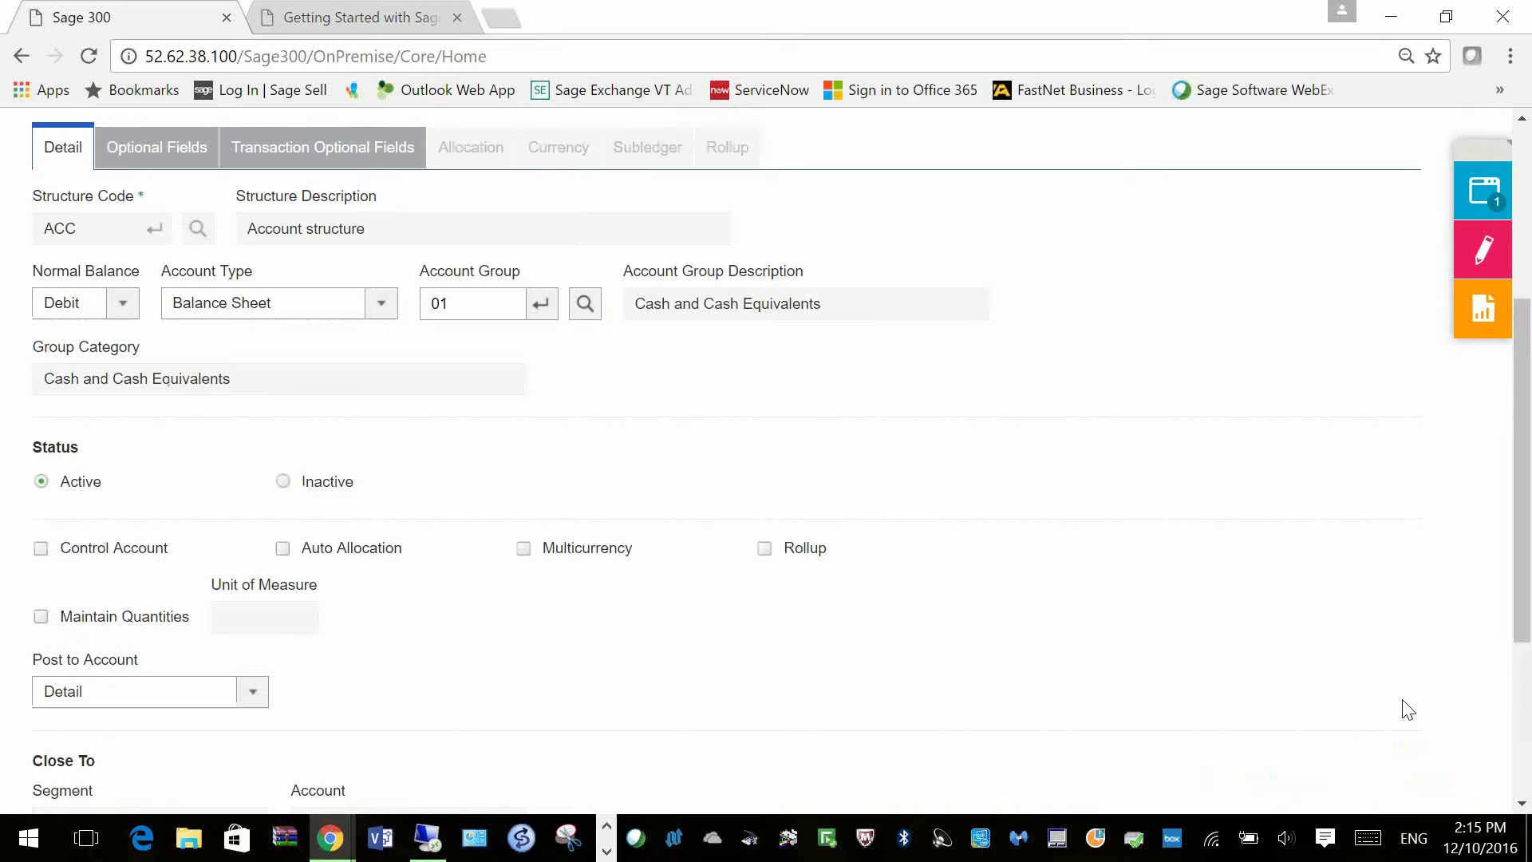
{"action": "scroll", "coordinate": [1408, 710], "scroll_direction": "up", "scroll_amount": 4}
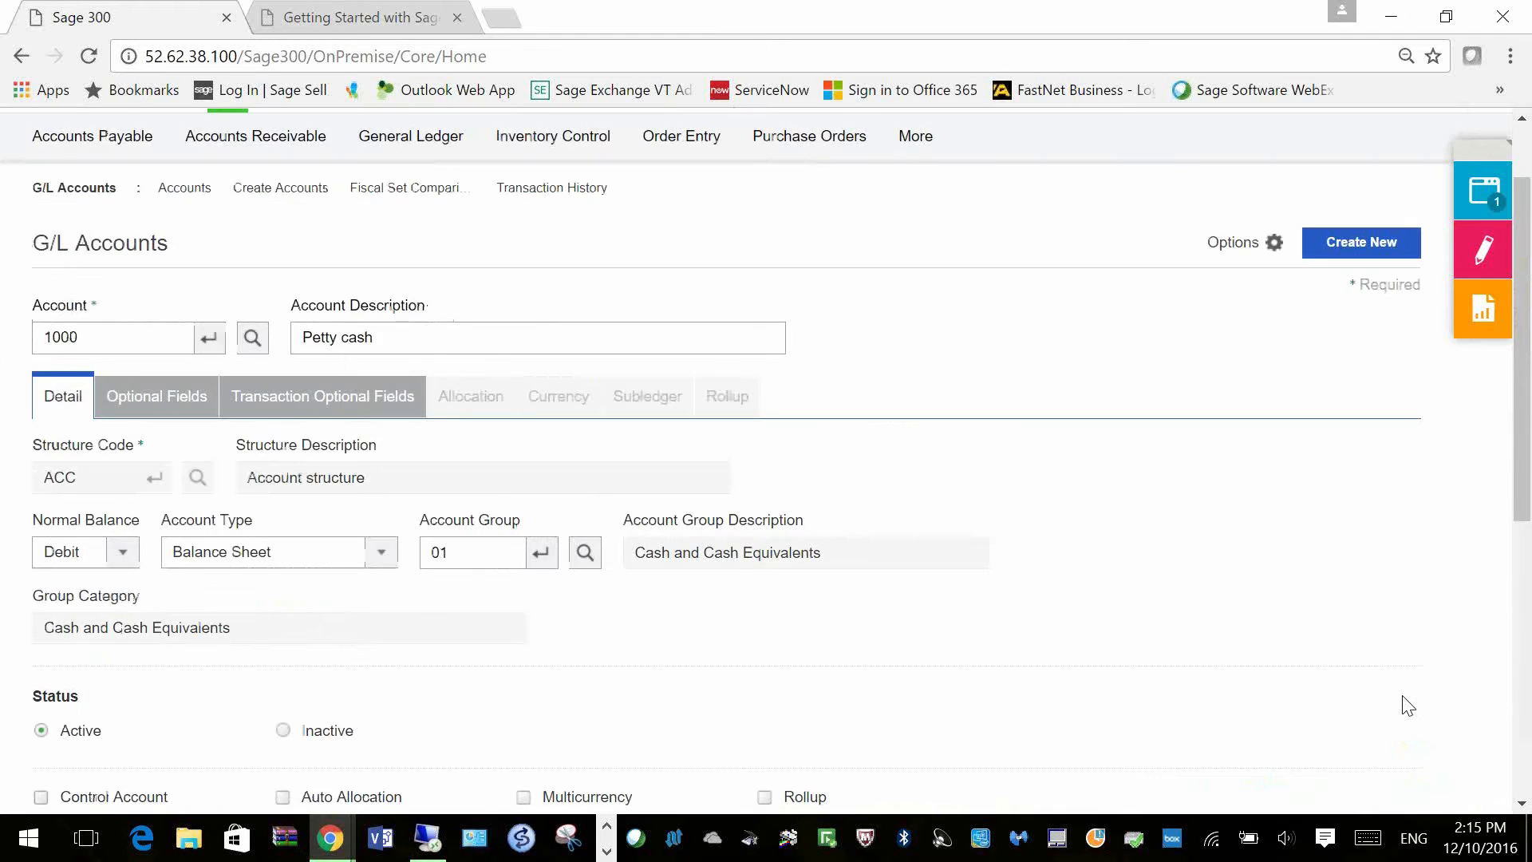
{"action": "left_click", "coordinate": [323, 499]}
{"action": "left_click", "coordinate": [44, 503]}
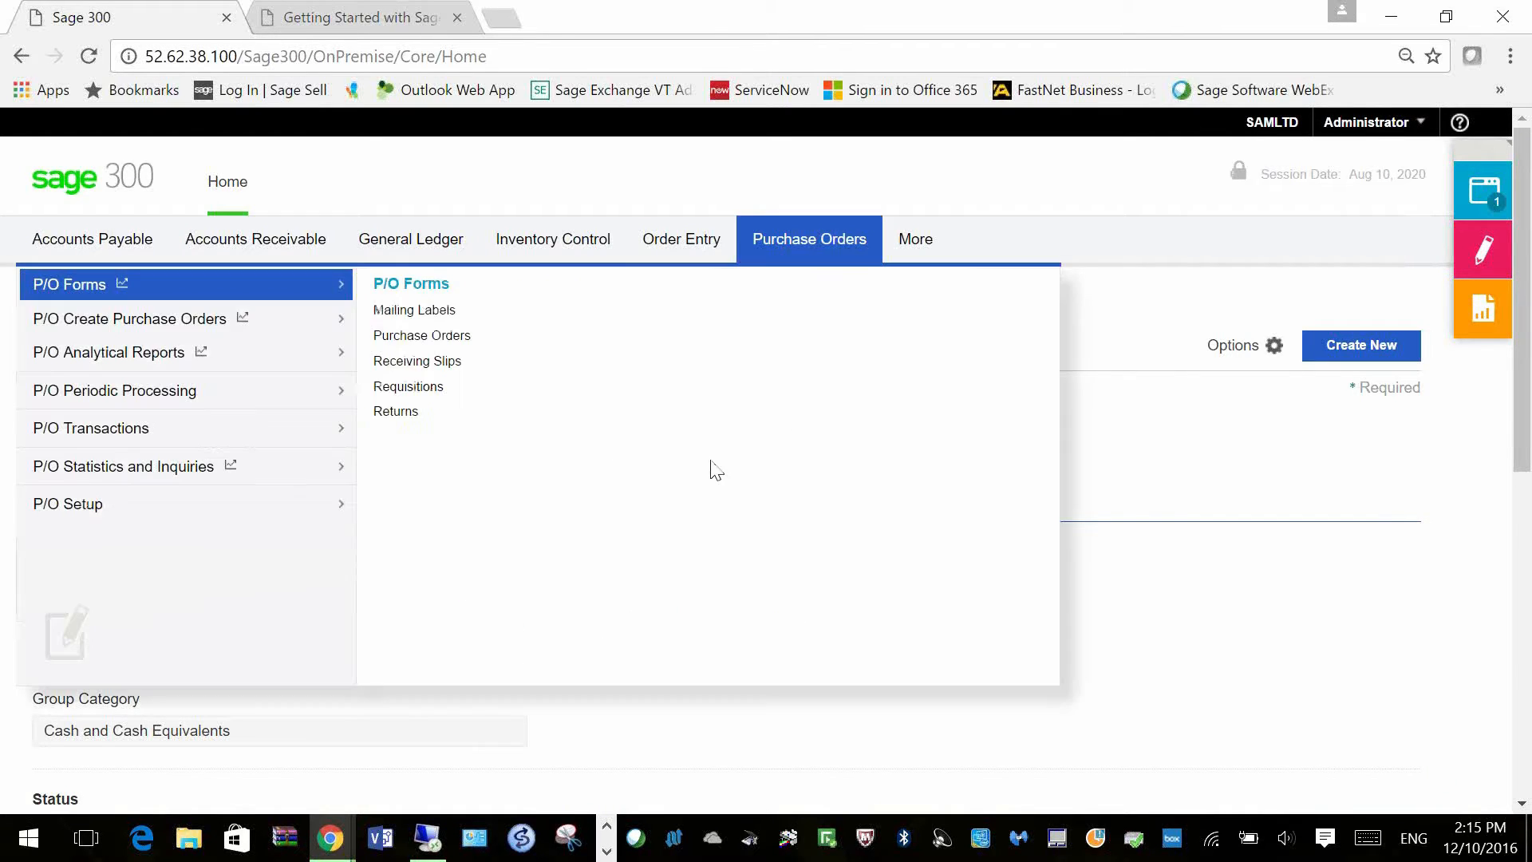
Step: Open O/E Order Entry for a new order and check the Window Manager's open-windows list
{"action": "mouse_move", "coordinate": [589, 215]}
{"action": "mouse_move", "coordinate": [700, 252]}
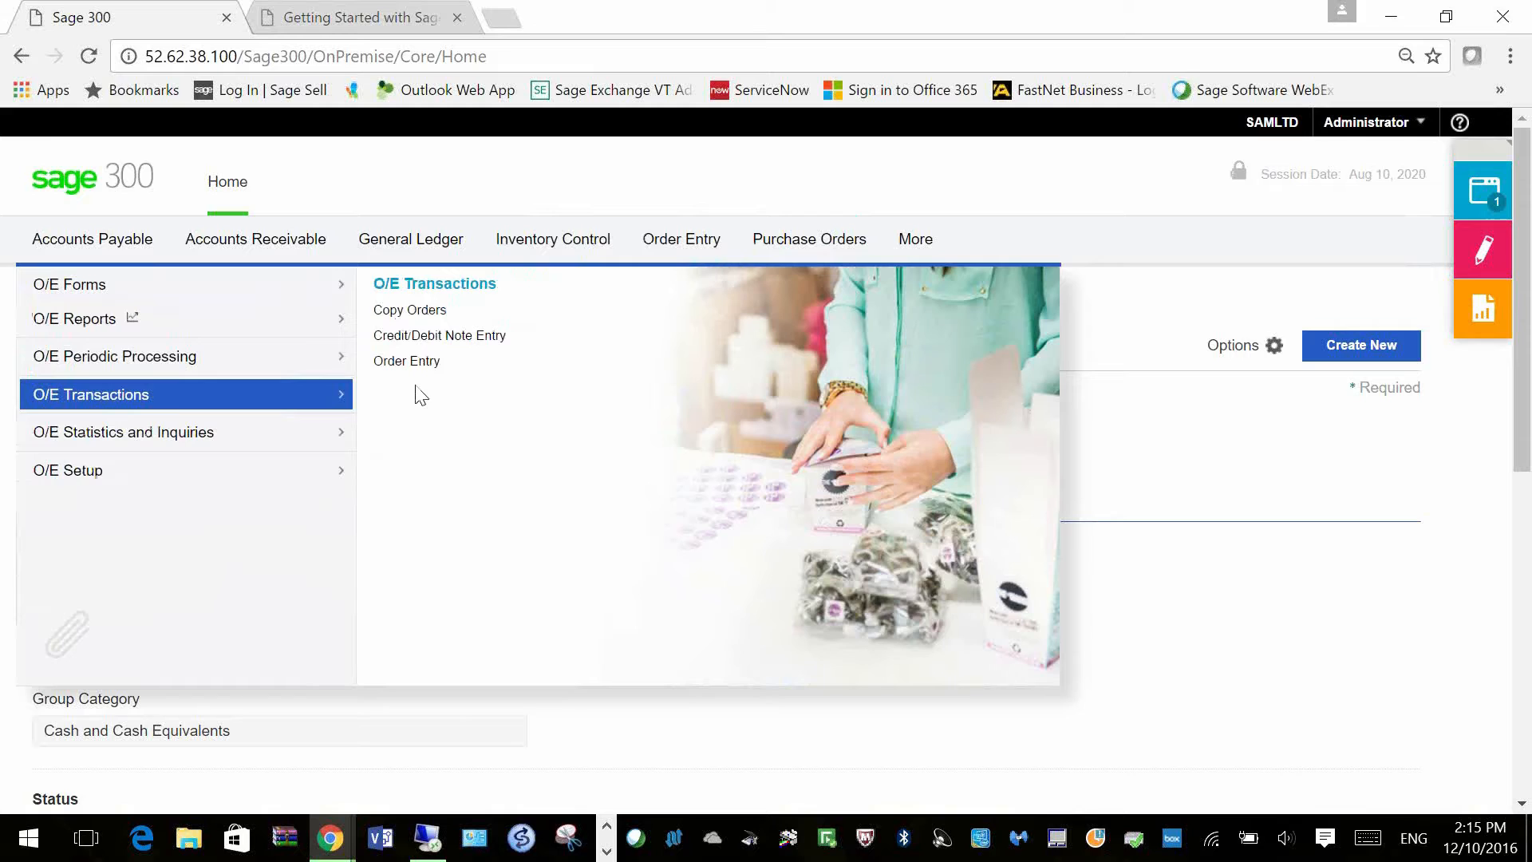
{"action": "left_click", "coordinate": [411, 362]}
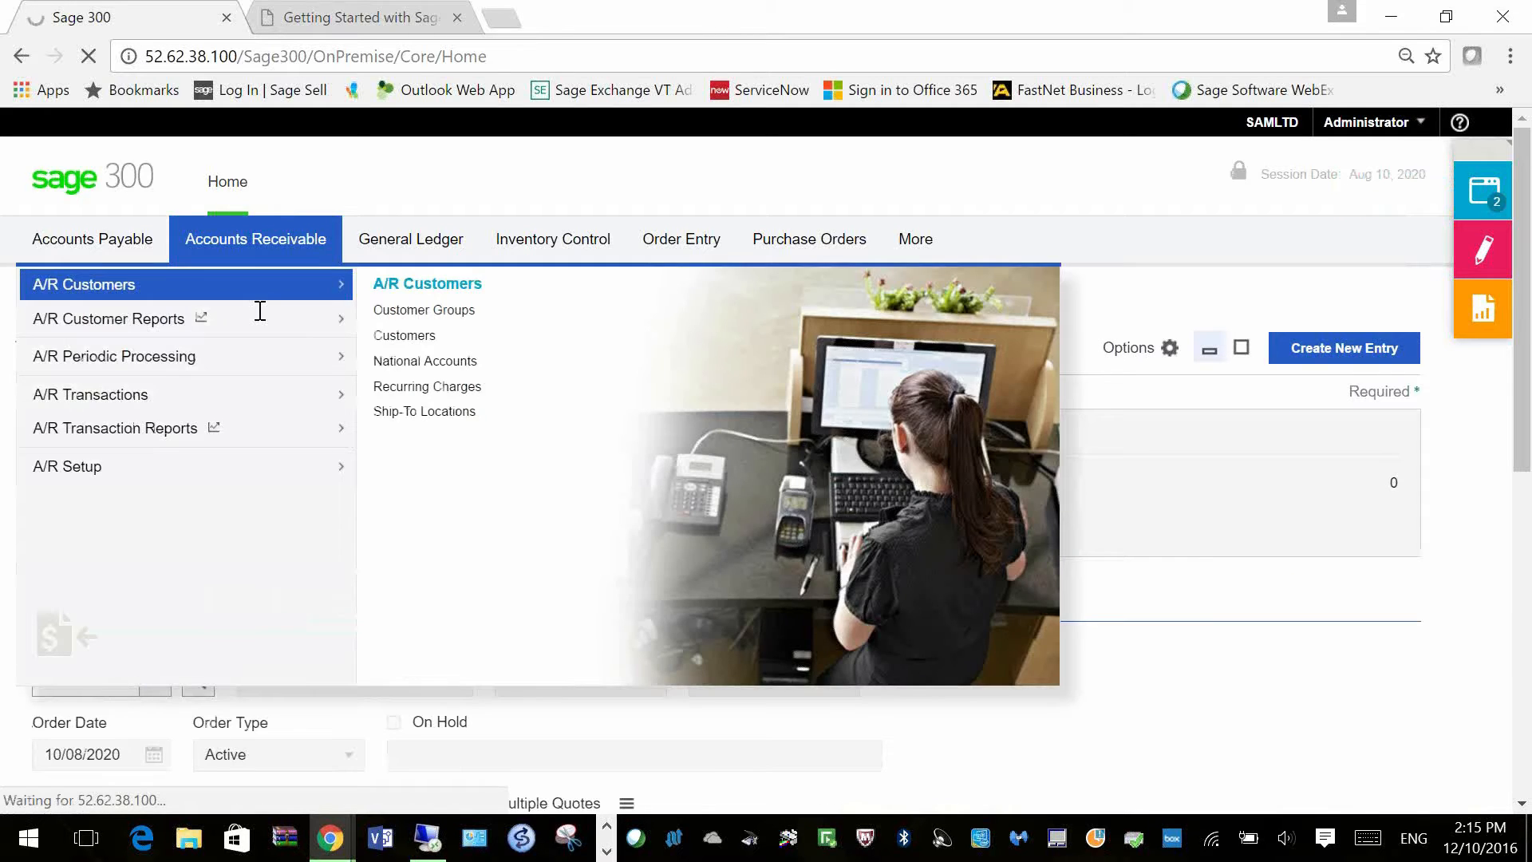
{"action": "left_click", "coordinate": [1486, 196]}
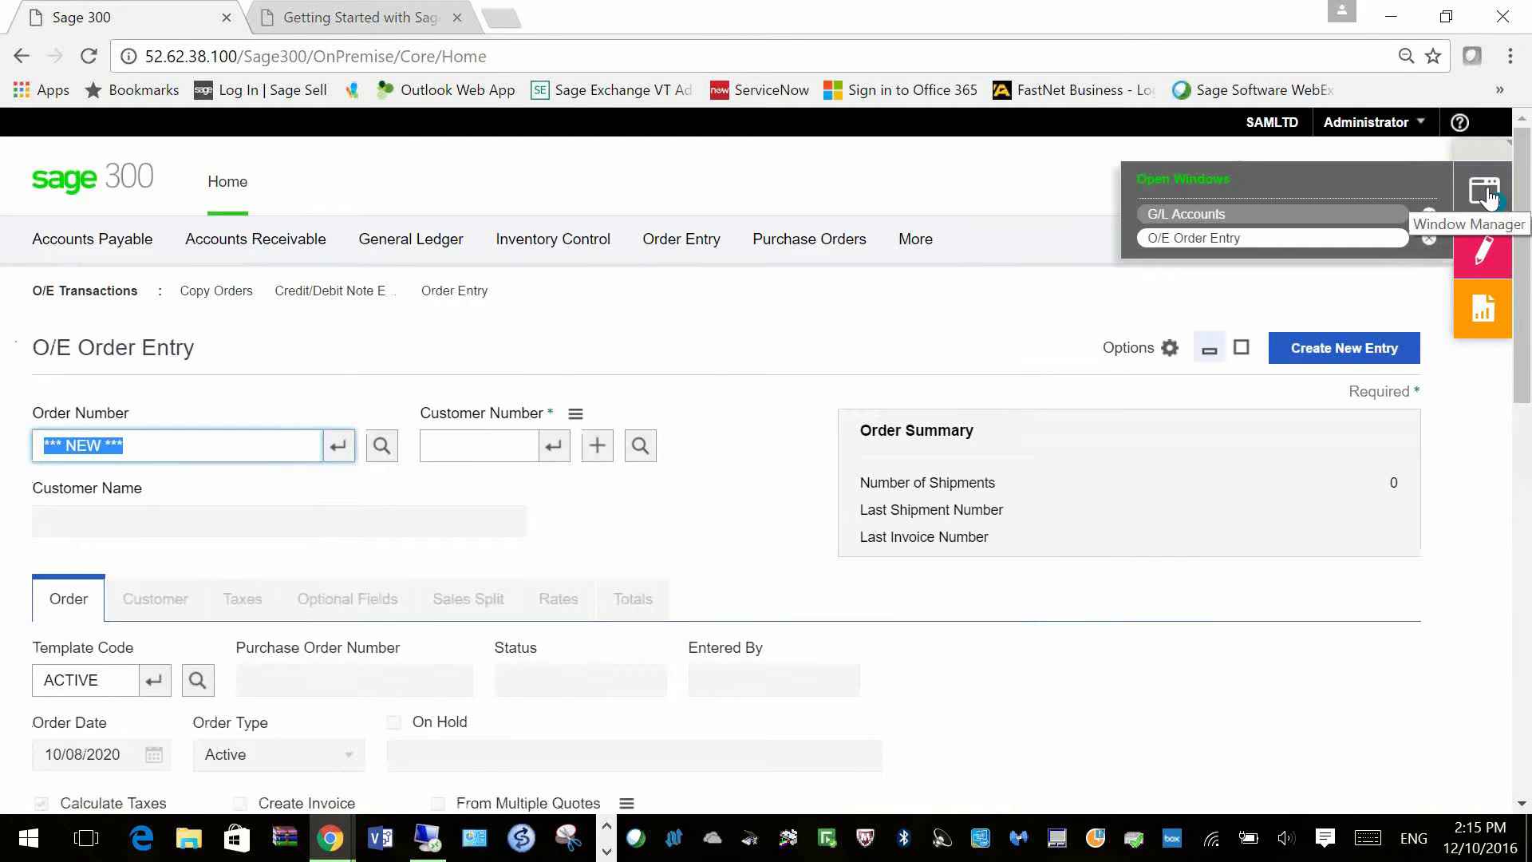
{"action": "left_click", "coordinate": [1366, 244]}
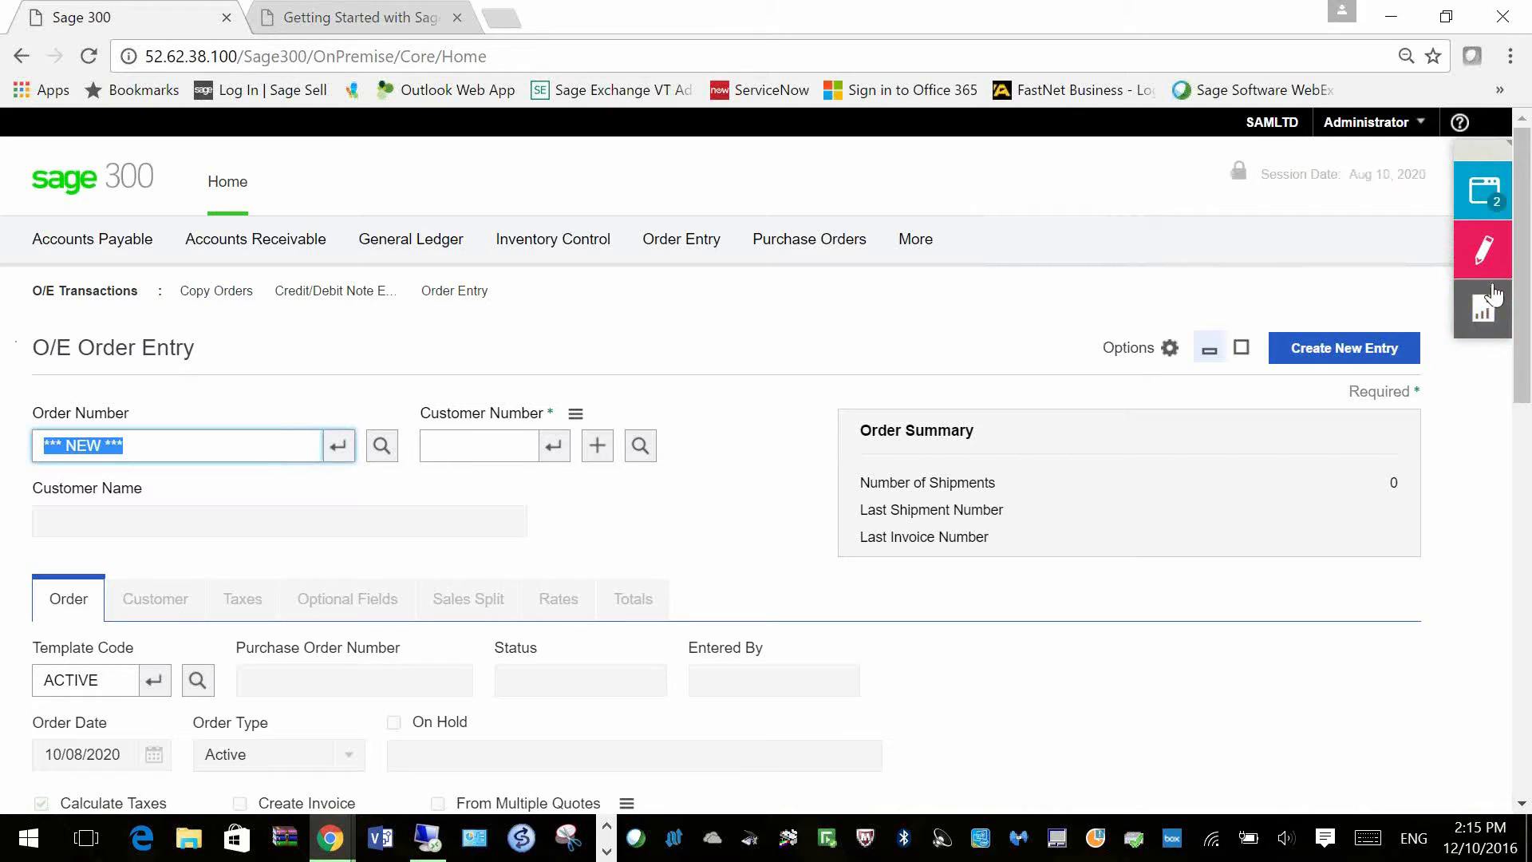
Step: Filter the Notes panel to Customers, enter the customer number, and start a new note
{"action": "left_click", "coordinate": [1487, 255]}
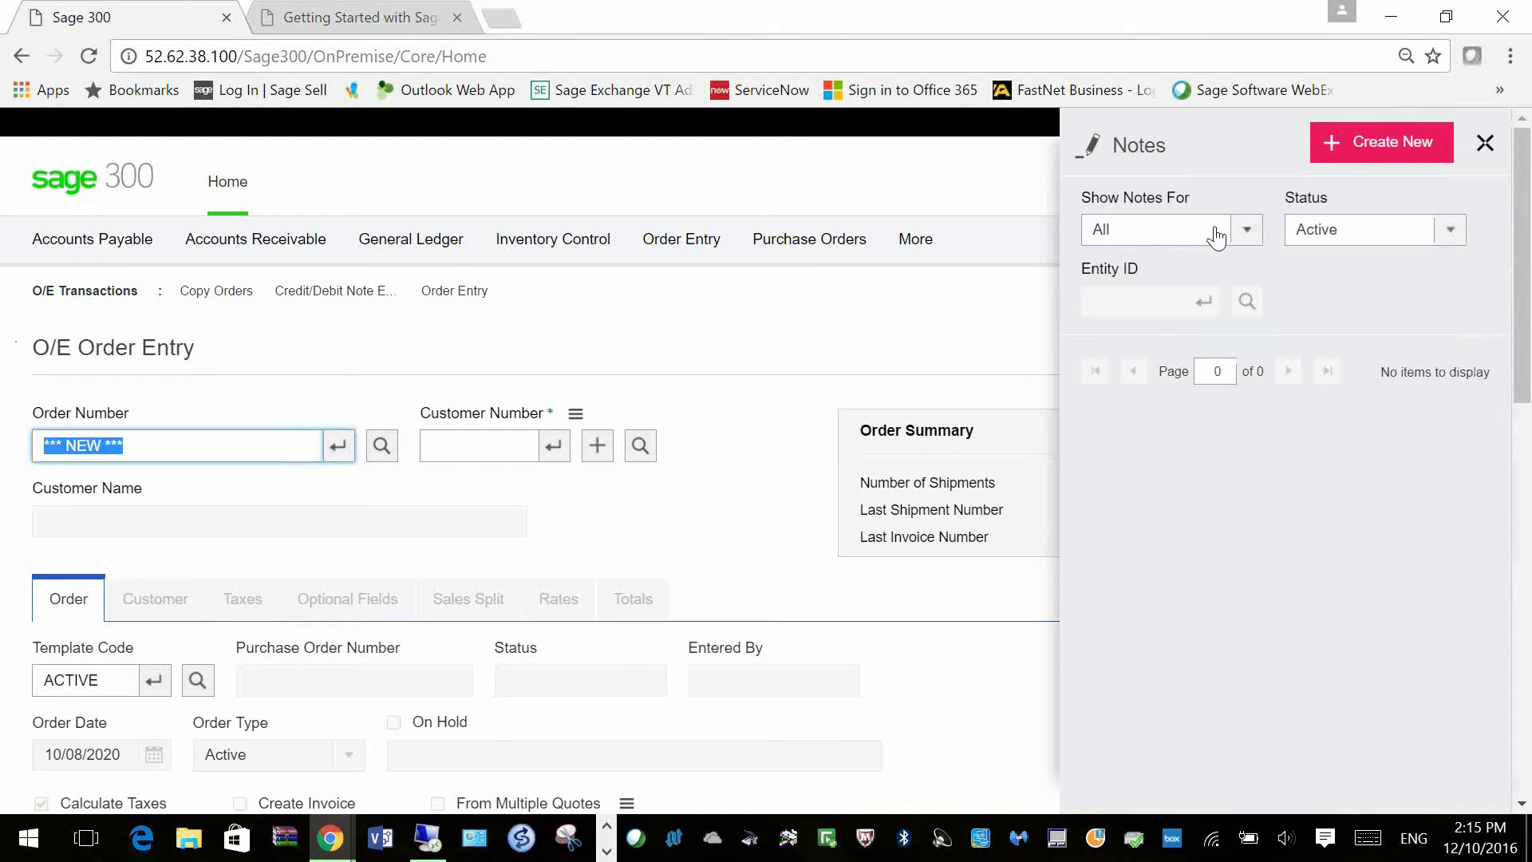
{"action": "left_click", "coordinate": [1247, 231]}
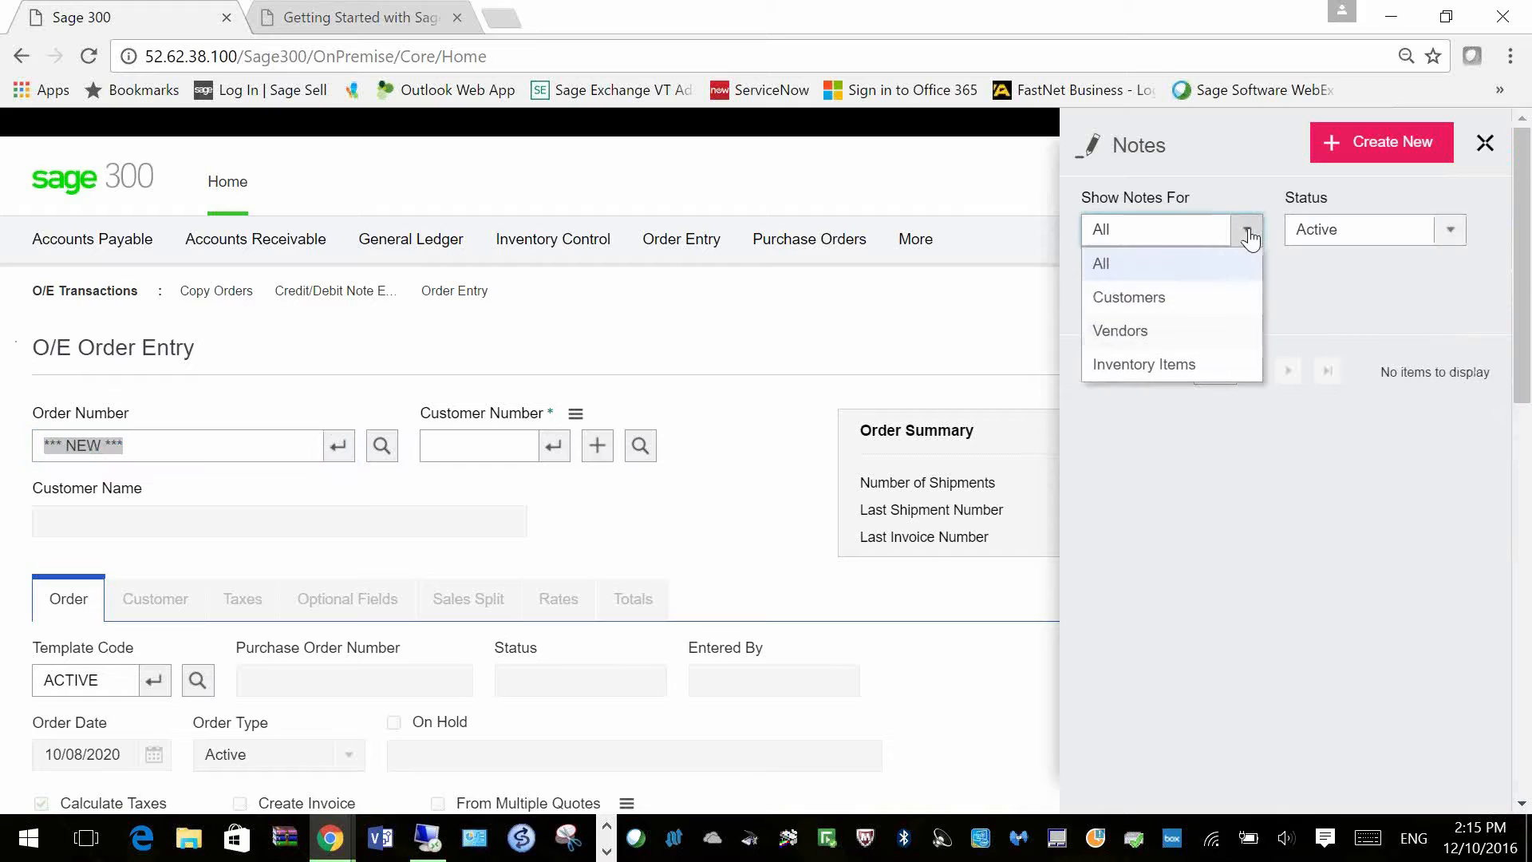
{"action": "left_click", "coordinate": [1185, 308]}
{"action": "left_click", "coordinate": [1138, 300]}
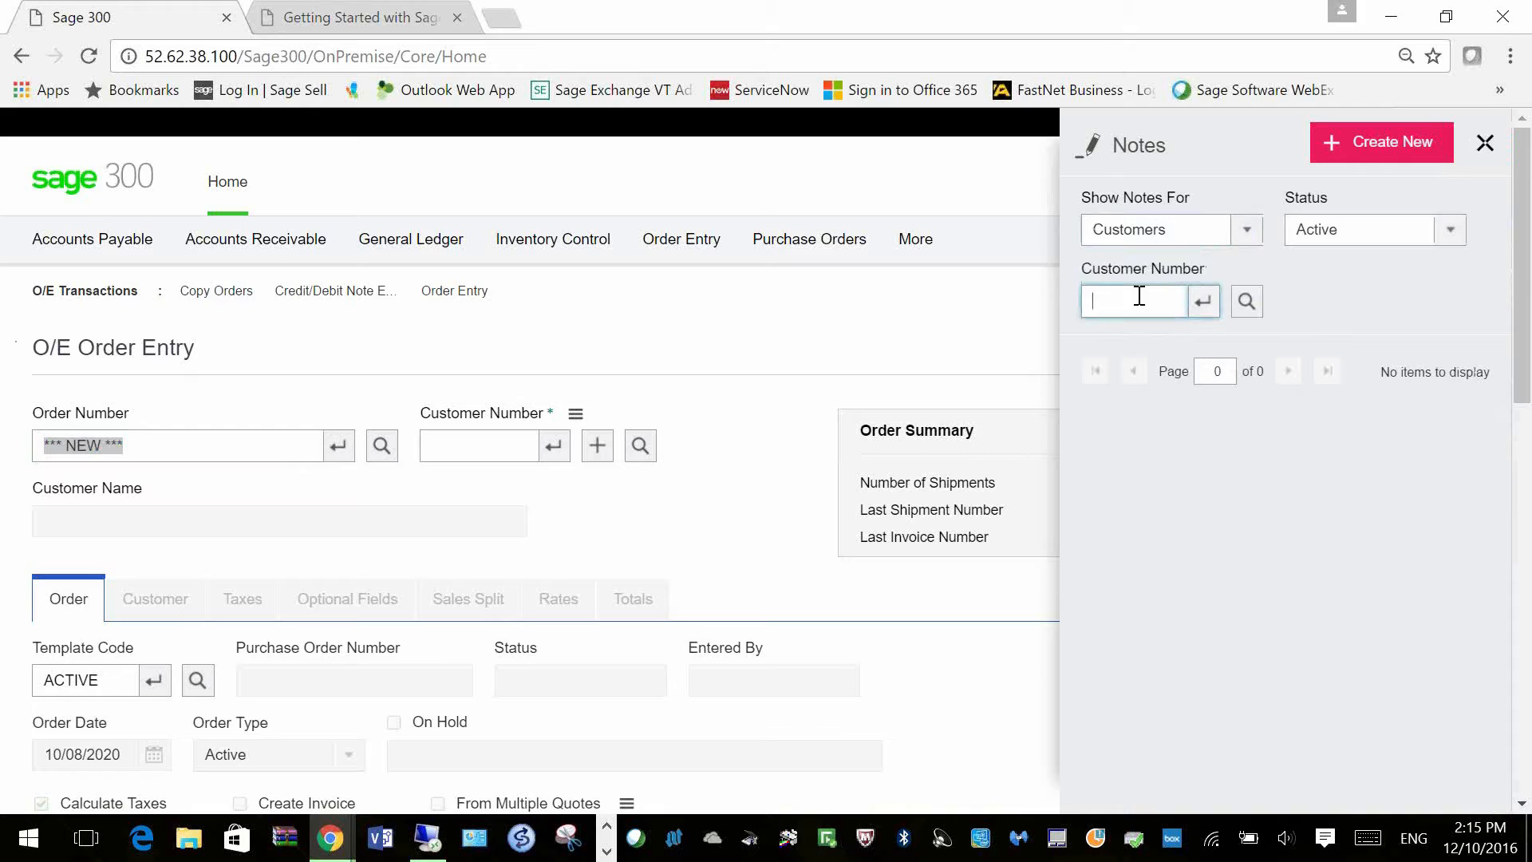
{"action": "type", "text": "1200"}
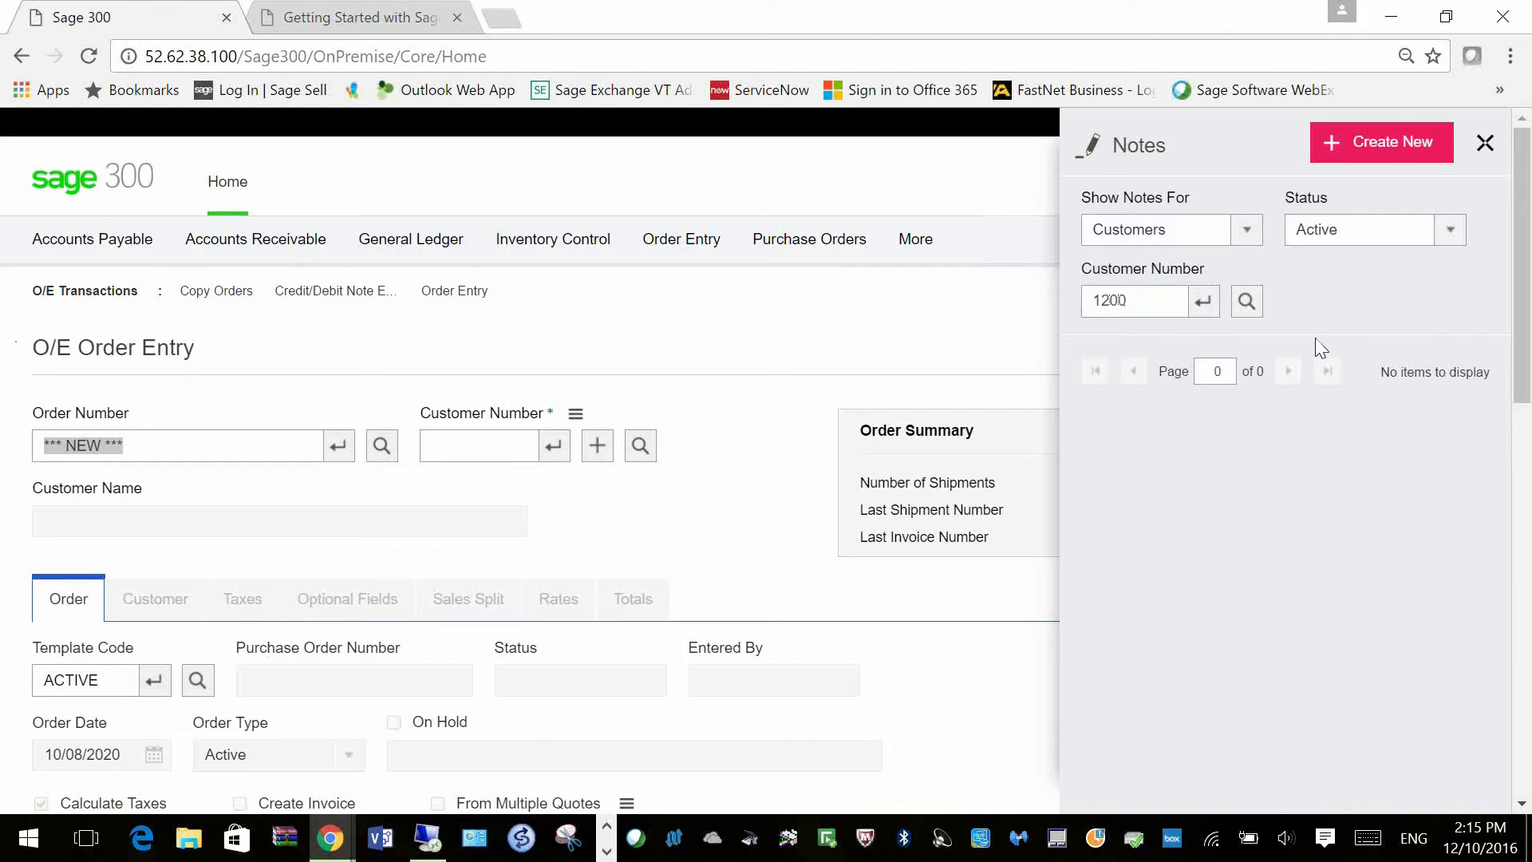
{"action": "double_click", "coordinate": [1139, 303]}
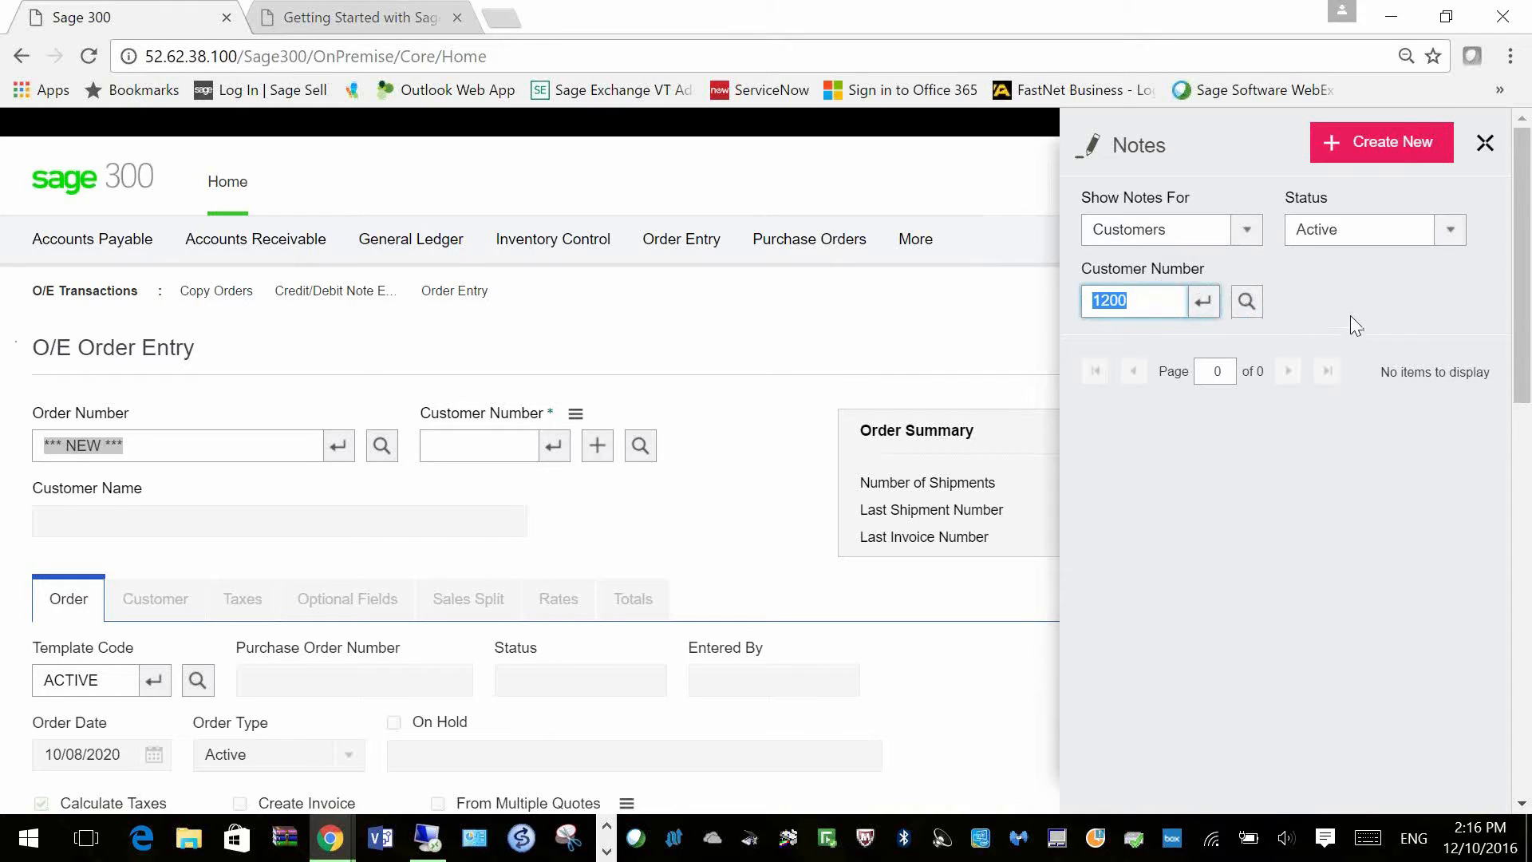
{"action": "left_click", "coordinate": [1399, 142]}
{"action": "left_click", "coordinate": [1209, 283]}
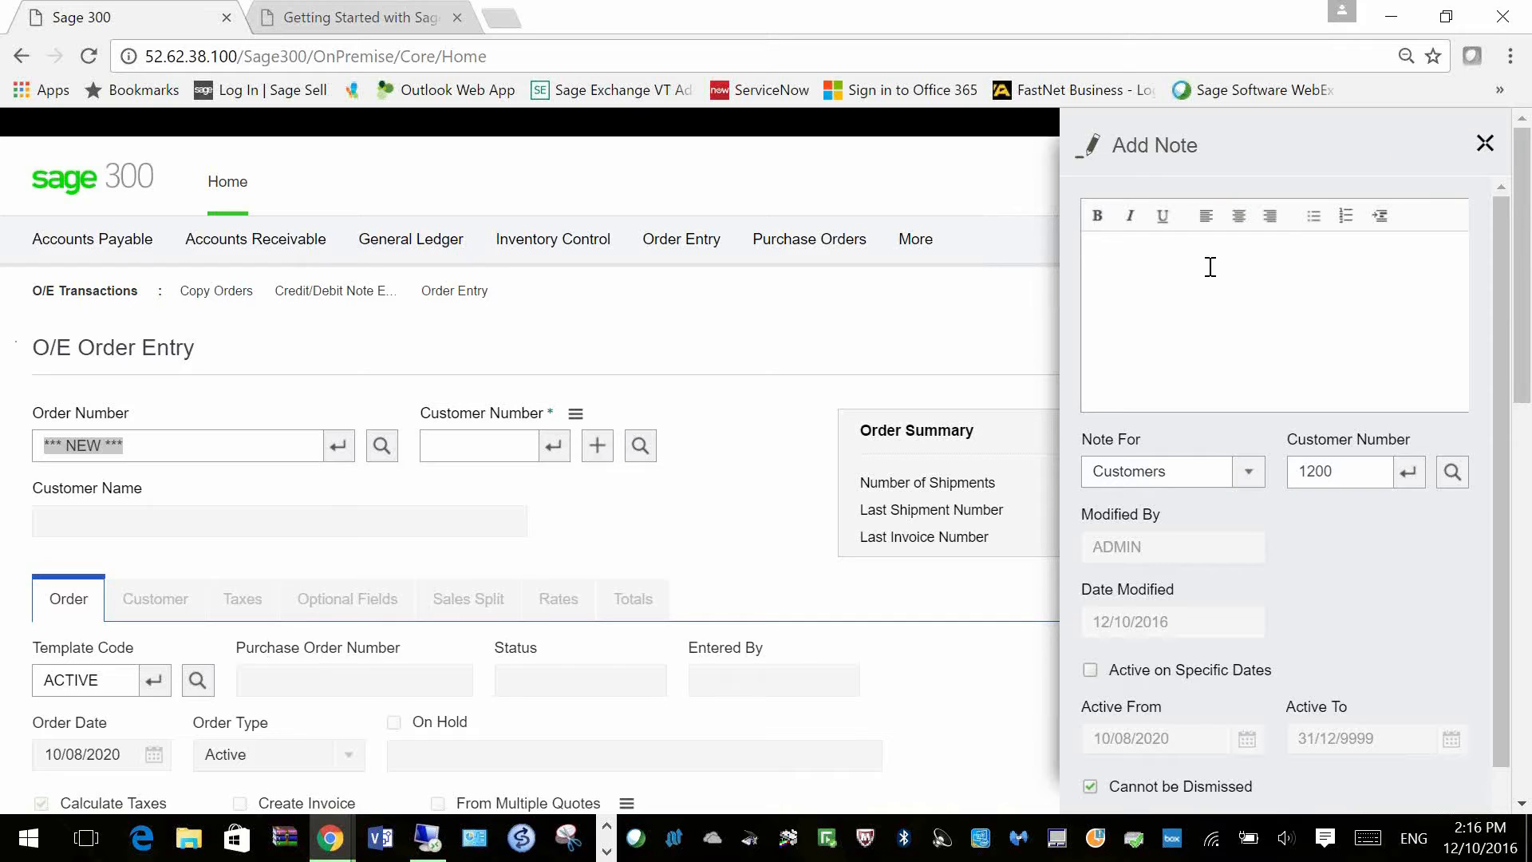
Step: Write a note asking the customer for his credit card and a $500 payment
{"action": "type", "text": "Ask"}
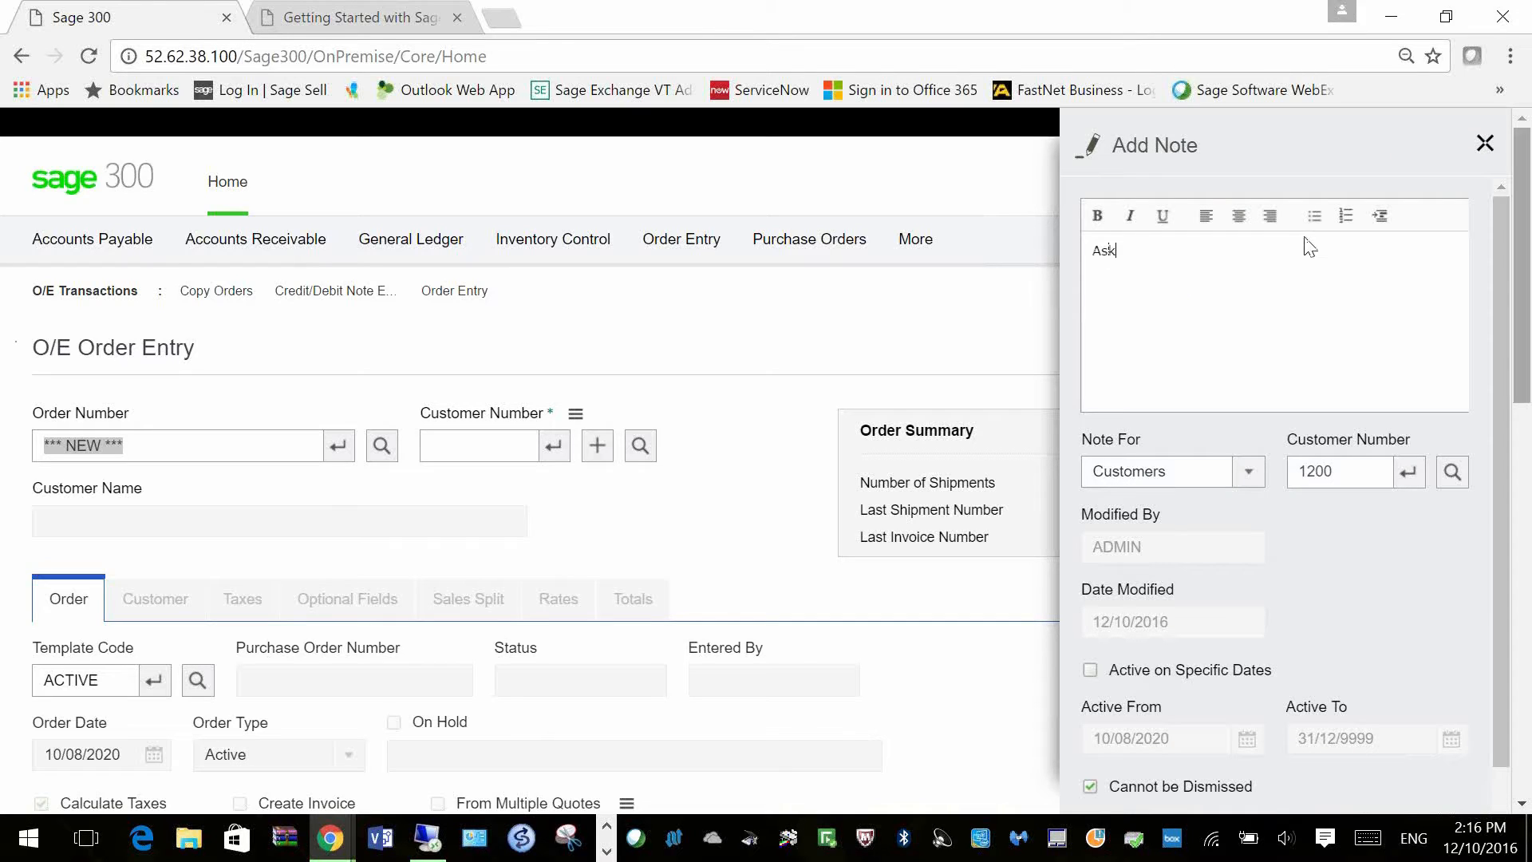
{"action": "type", "text": " Riona"}
{"action": "key", "text": "BackSpace"}
{"action": "key", "text": "BackSpace"}
{"action": "key", "text": "BackSpace"}
{"action": "key", "text": "BackSpace"}
{"action": "type", "text": "onald for his credit card and payment of"}
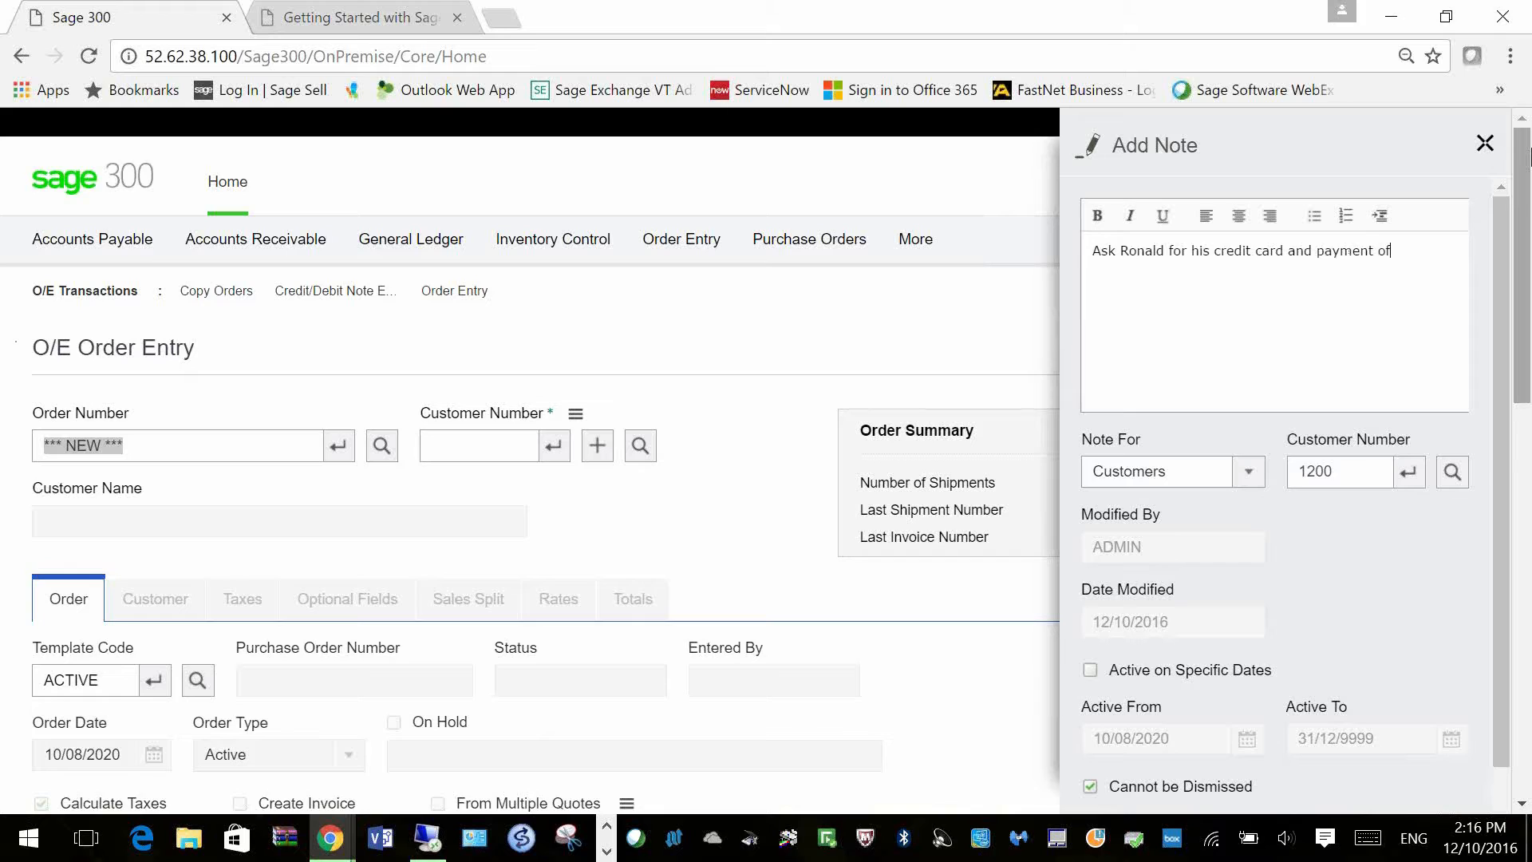
{"action": "type", "text": " $500"}
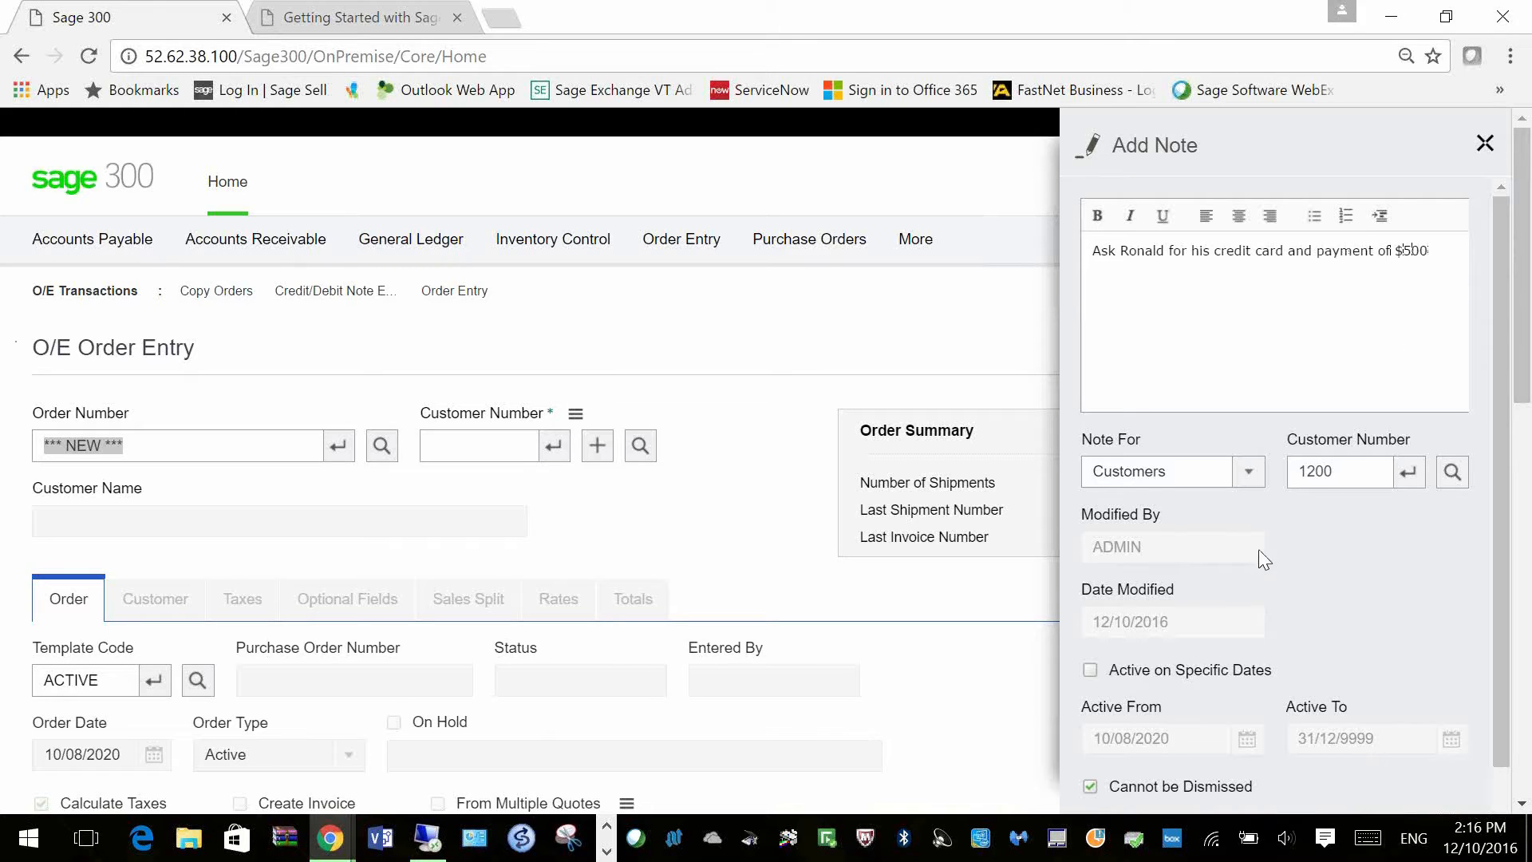
{"action": "double_click", "coordinate": [1368, 472]}
{"action": "scroll", "coordinate": [1227, 806], "scroll_direction": "down", "scroll_amount": 1}
{"action": "scroll", "coordinate": [1228, 806], "scroll_direction": "down", "scroll_amount": 2}
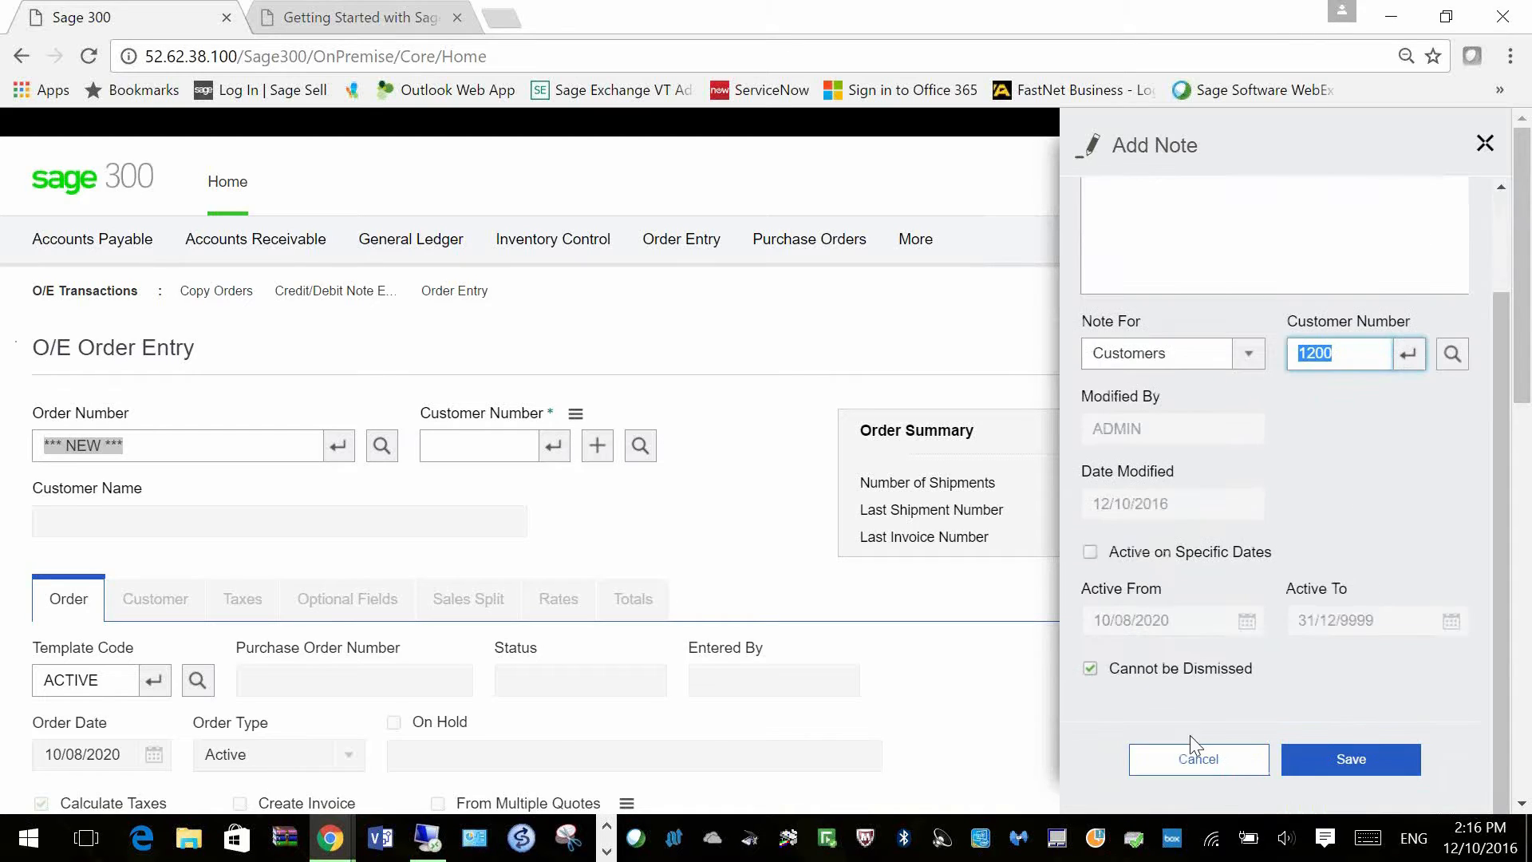
Step: Mark the note as dismissible and save it as a customer note
{"action": "left_click", "coordinate": [1094, 682]}
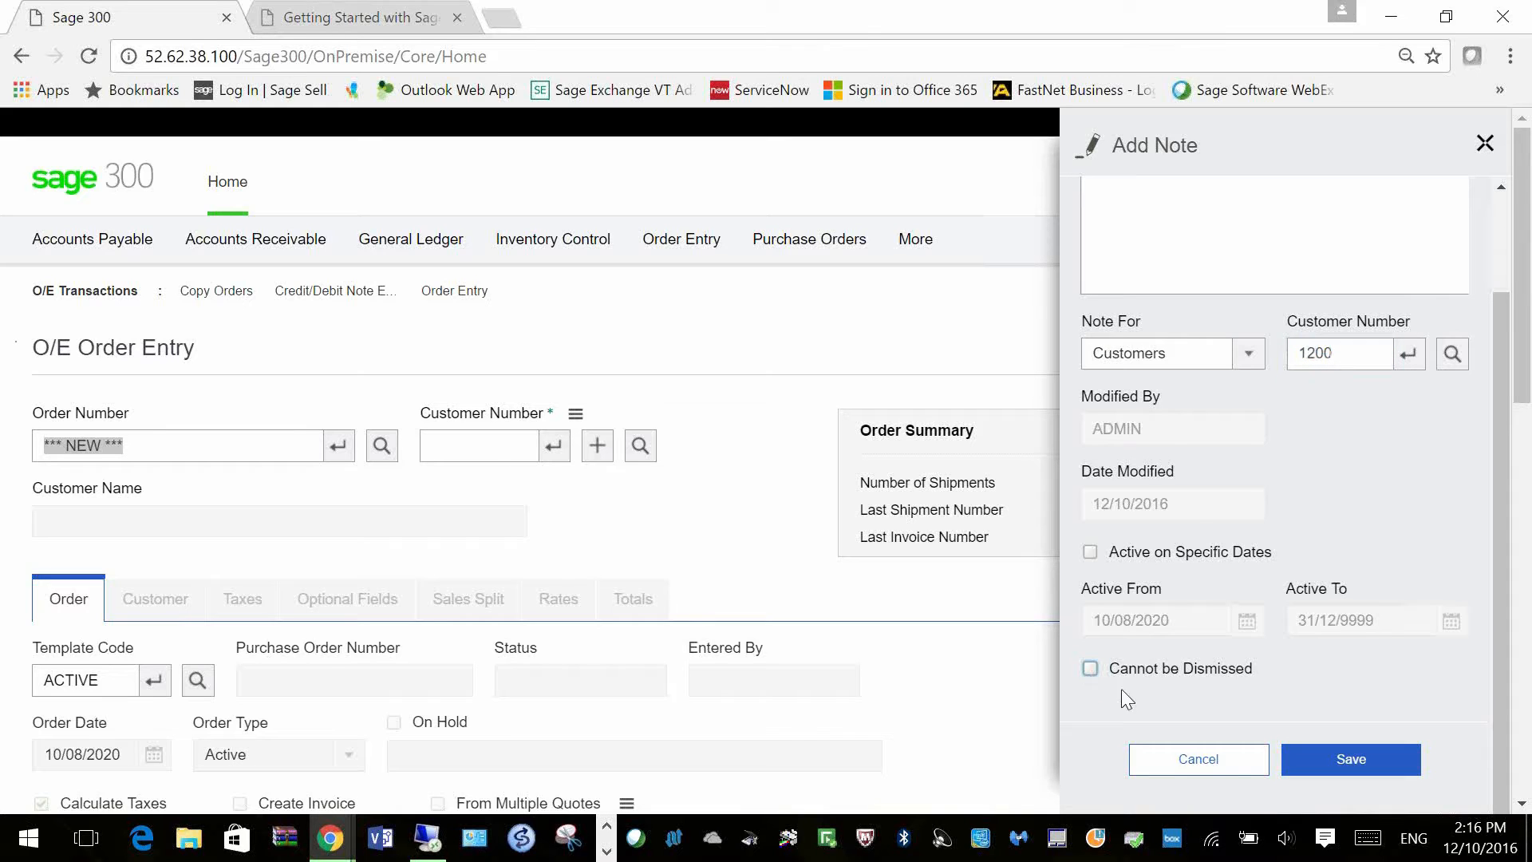
{"action": "scroll", "coordinate": [1177, 693], "scroll_direction": "up", "scroll_amount": 3}
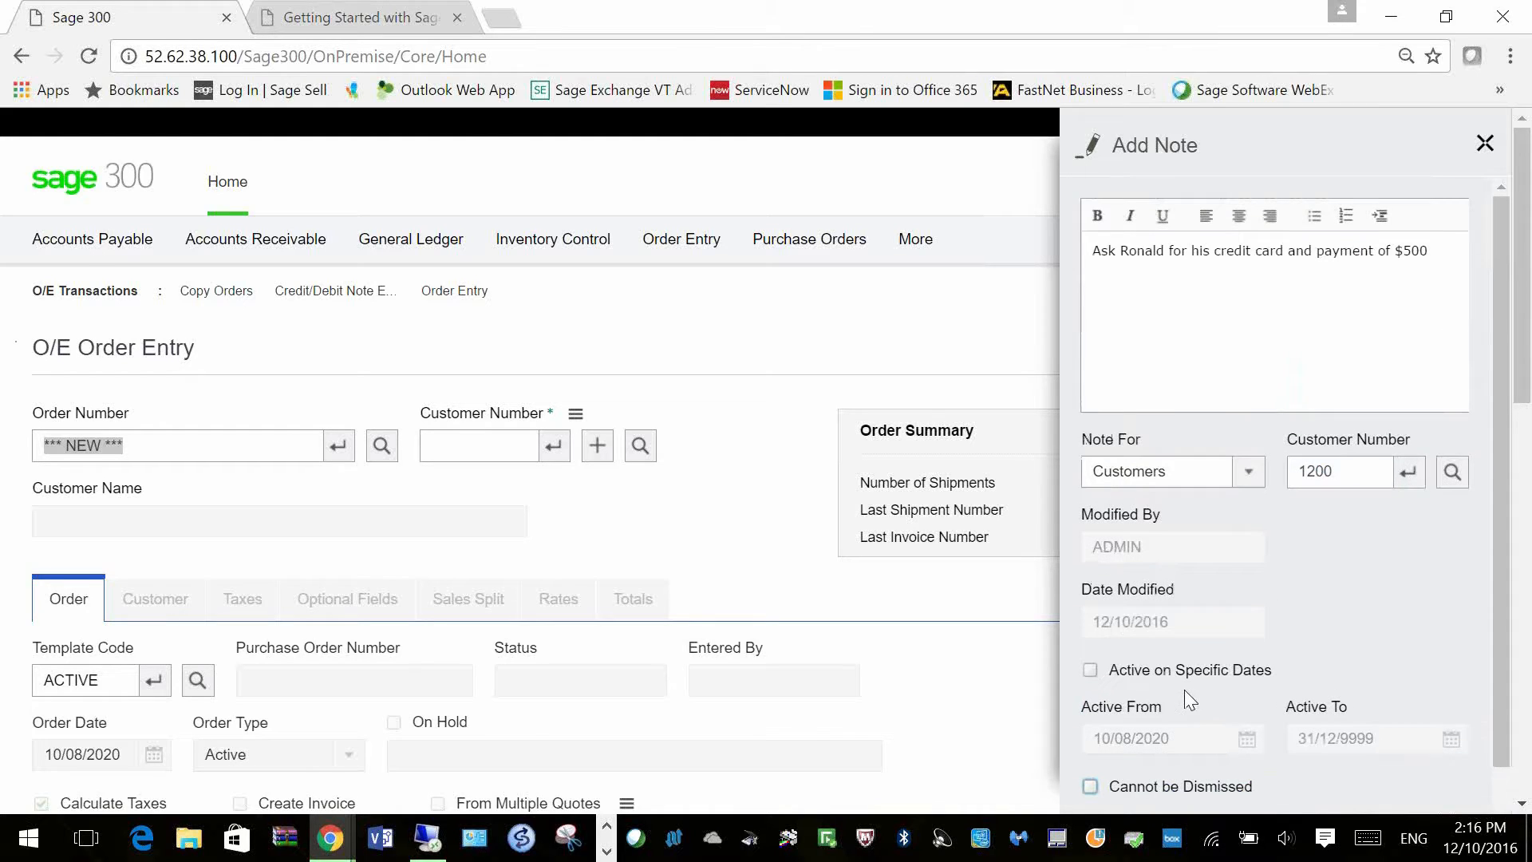
{"action": "scroll", "coordinate": [1288, 677], "scroll_direction": "down", "scroll_amount": 3}
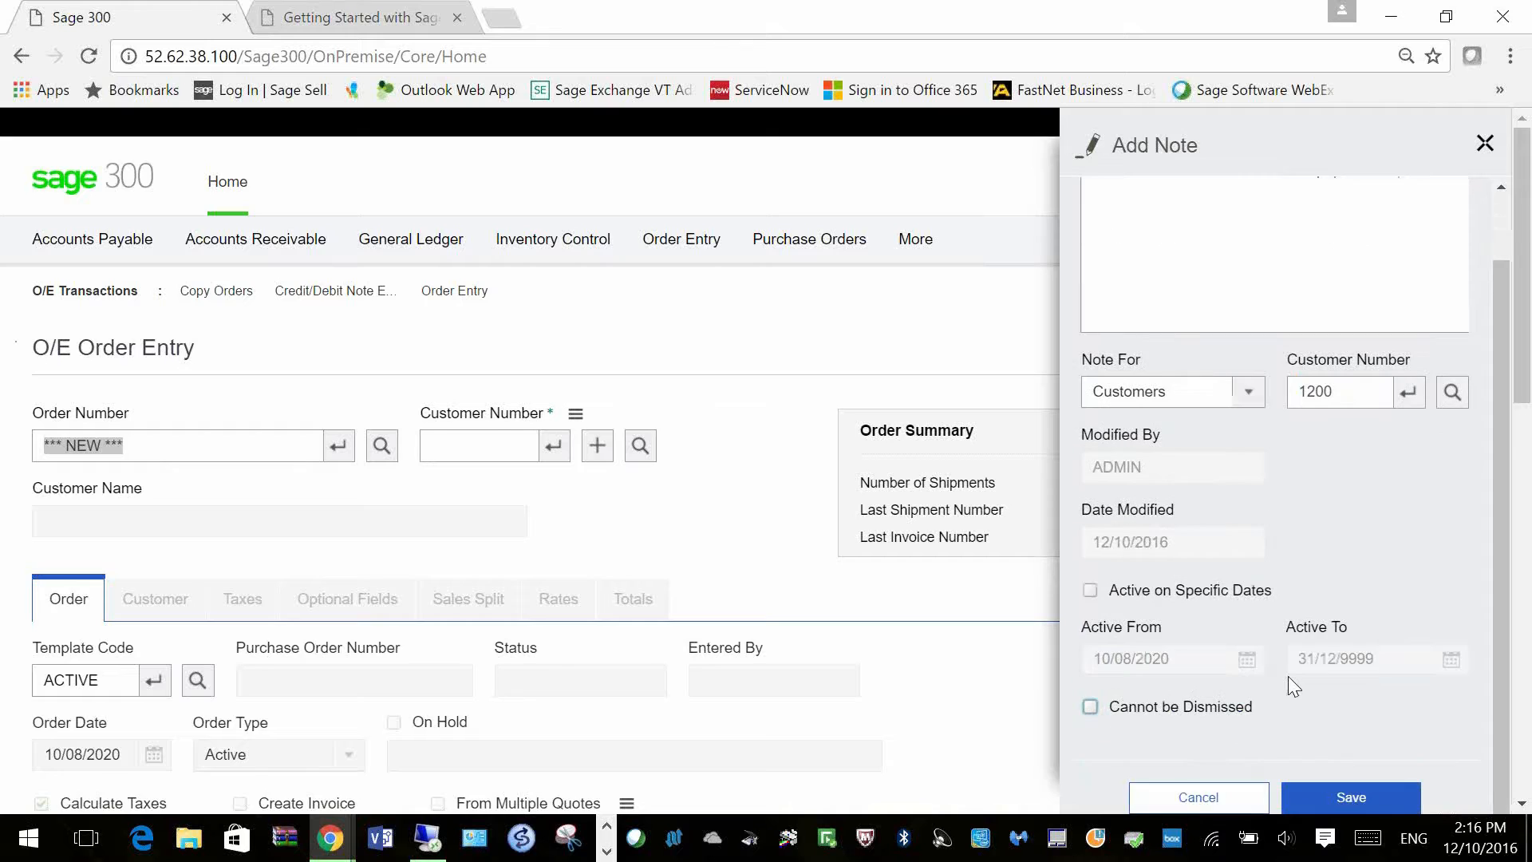
{"action": "scroll", "coordinate": [1285, 667], "scroll_direction": "down", "scroll_amount": 3}
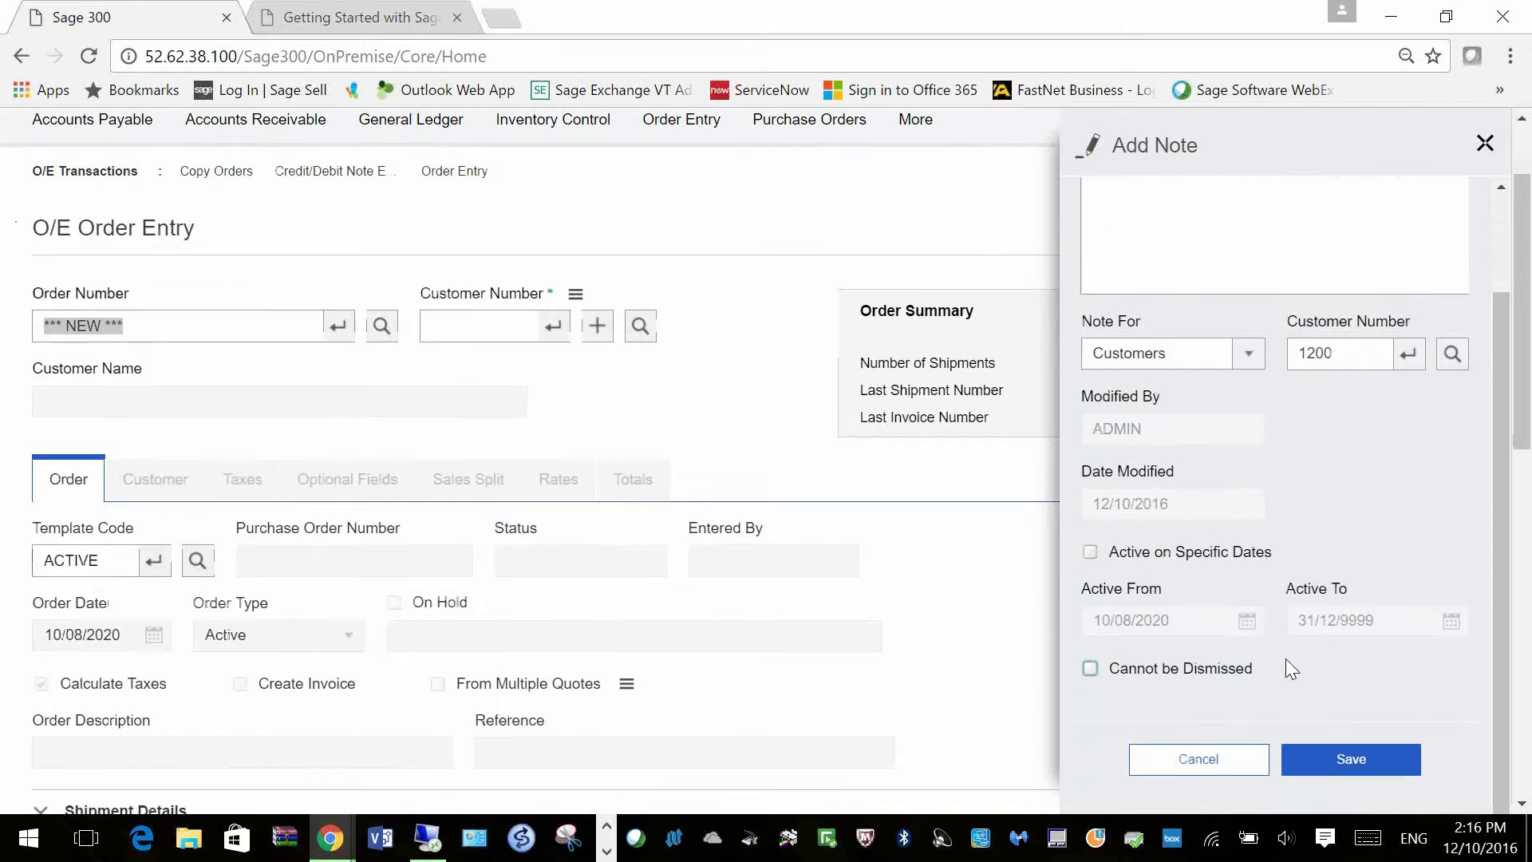
{"action": "left_click", "coordinate": [1353, 759]}
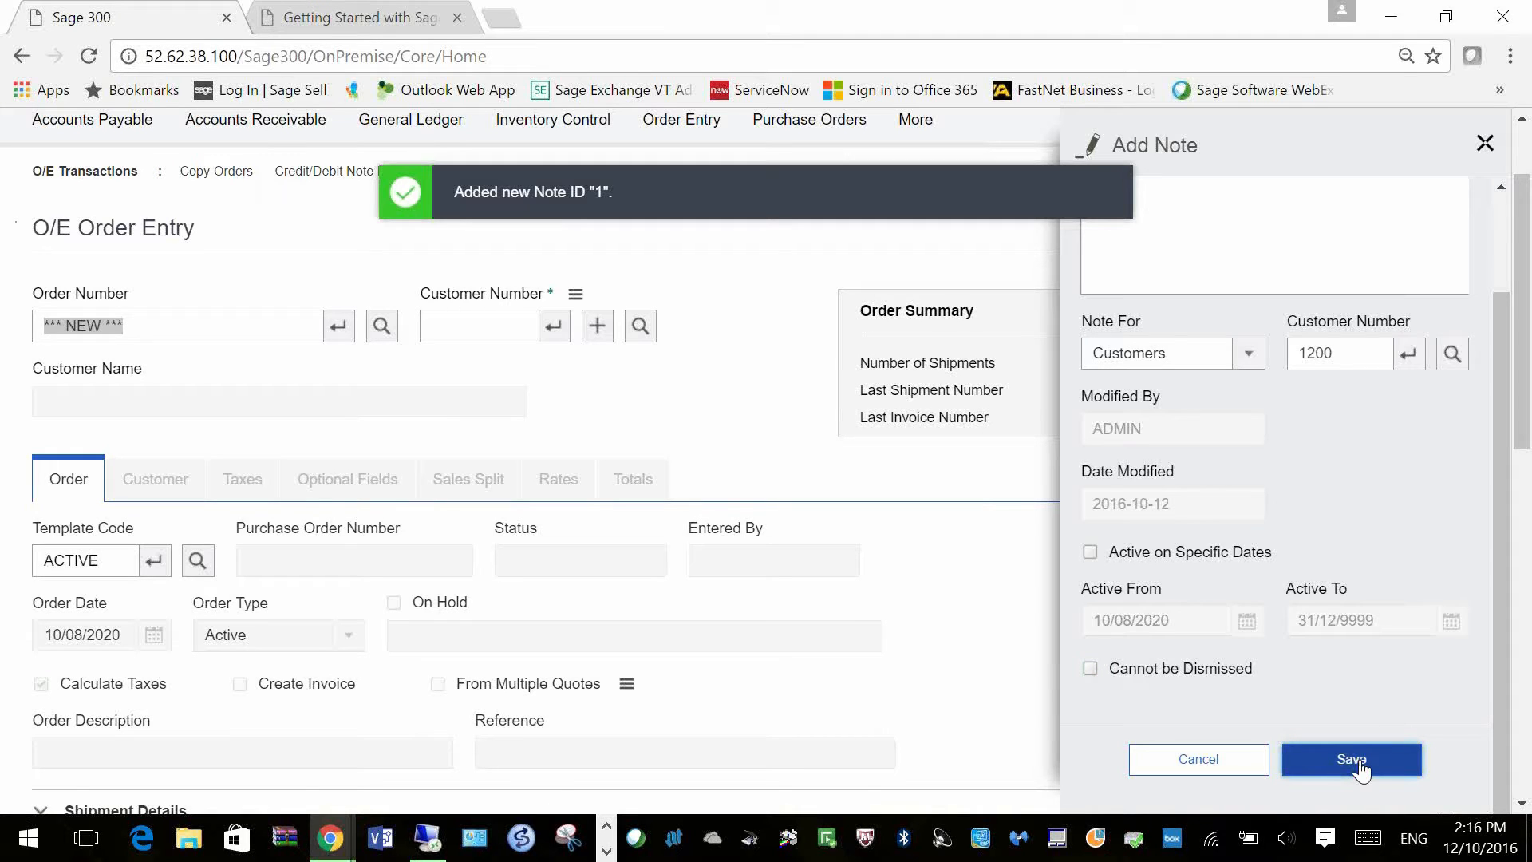
{"action": "scroll", "coordinate": [1361, 769], "scroll_direction": "up", "scroll_amount": 2}
{"action": "scroll", "coordinate": [1333, 739], "scroll_direction": "up", "scroll_amount": 2}
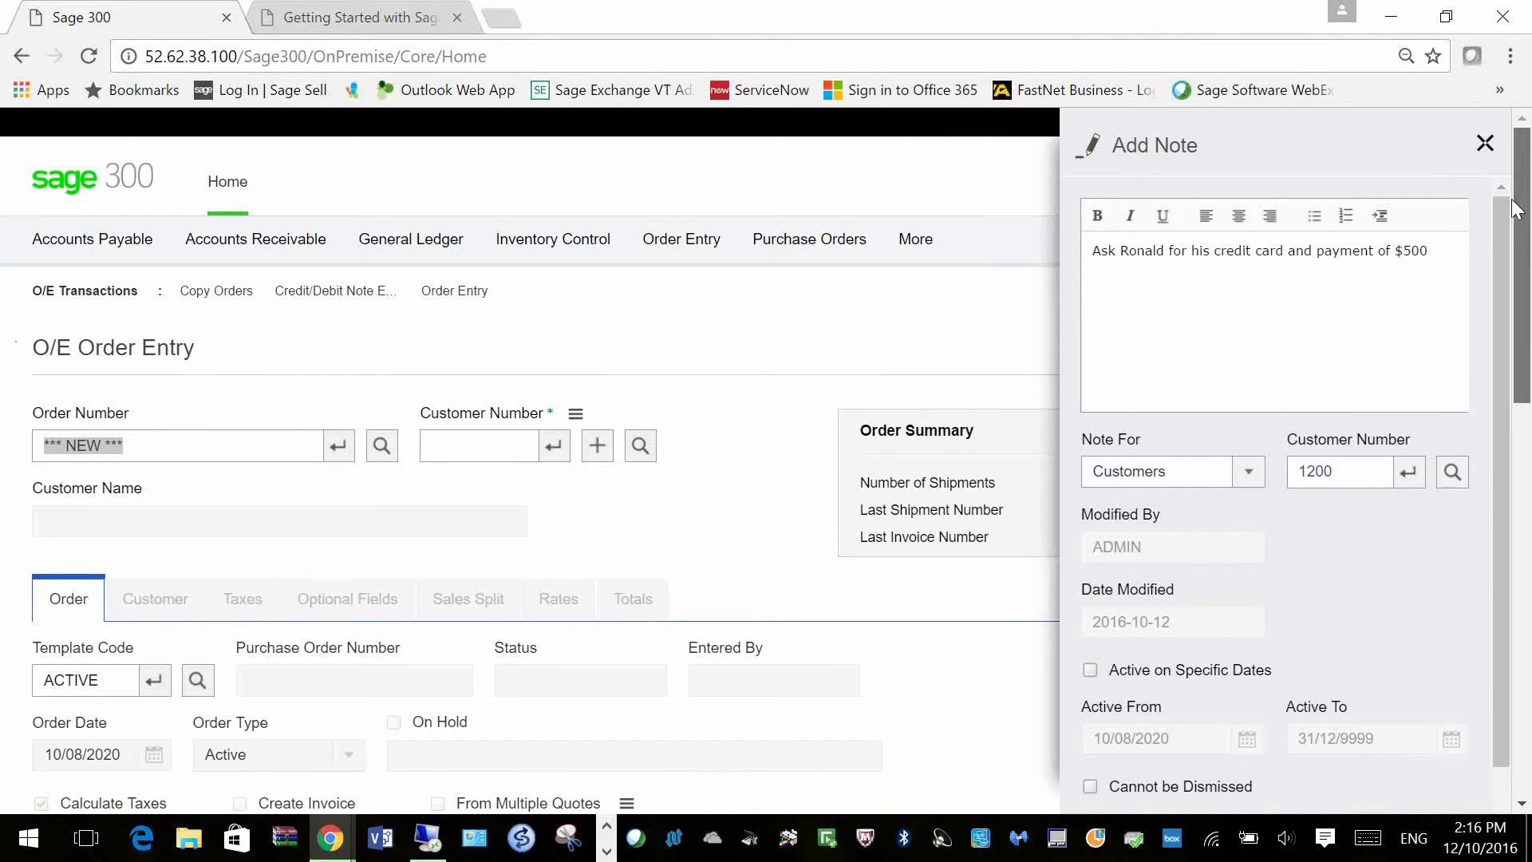
Step: Close the saved note and write a new note 'This takes 2 weeks for delivery'
{"action": "left_click", "coordinate": [1481, 143]}
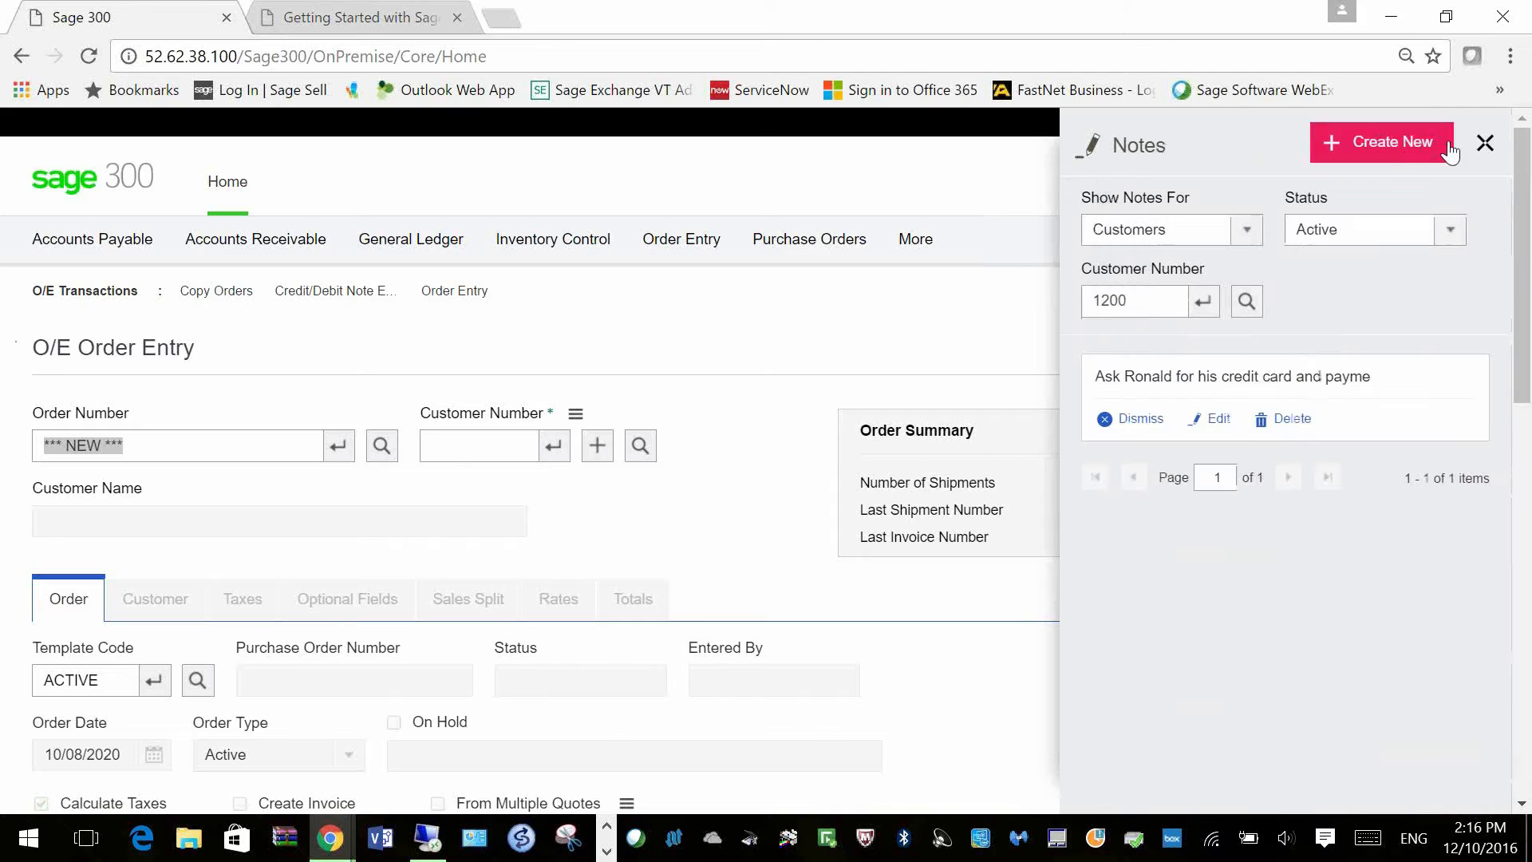
{"action": "left_click", "coordinate": [1387, 141]}
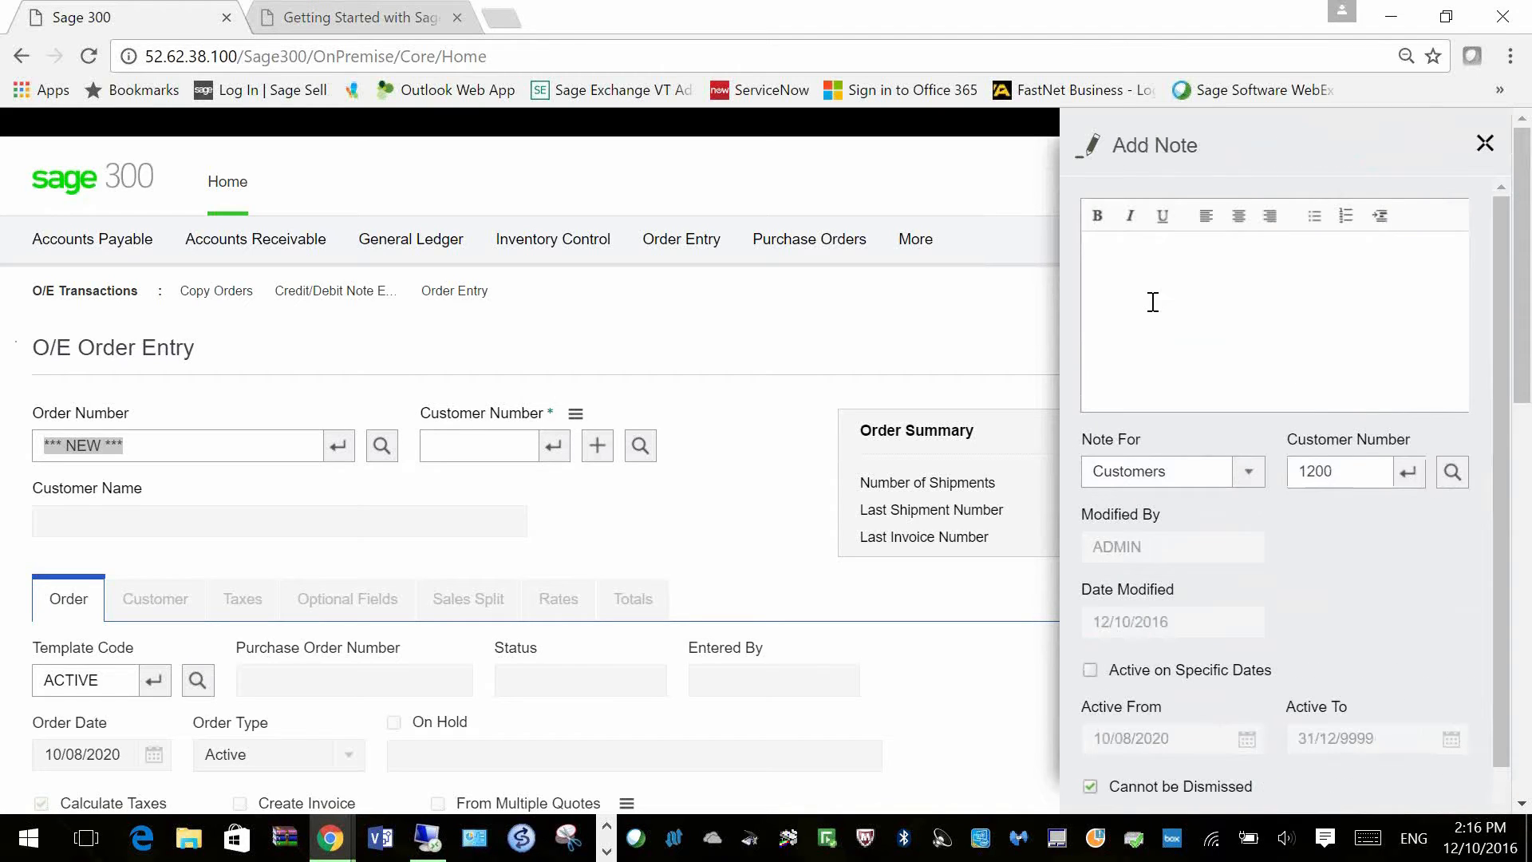
{"action": "left_click", "coordinate": [1275, 253]}
{"action": "type", "text": "This takes 2 weee"}
{"action": "key", "text": "BackSpace"}
{"action": "type", "text": "ks for"}
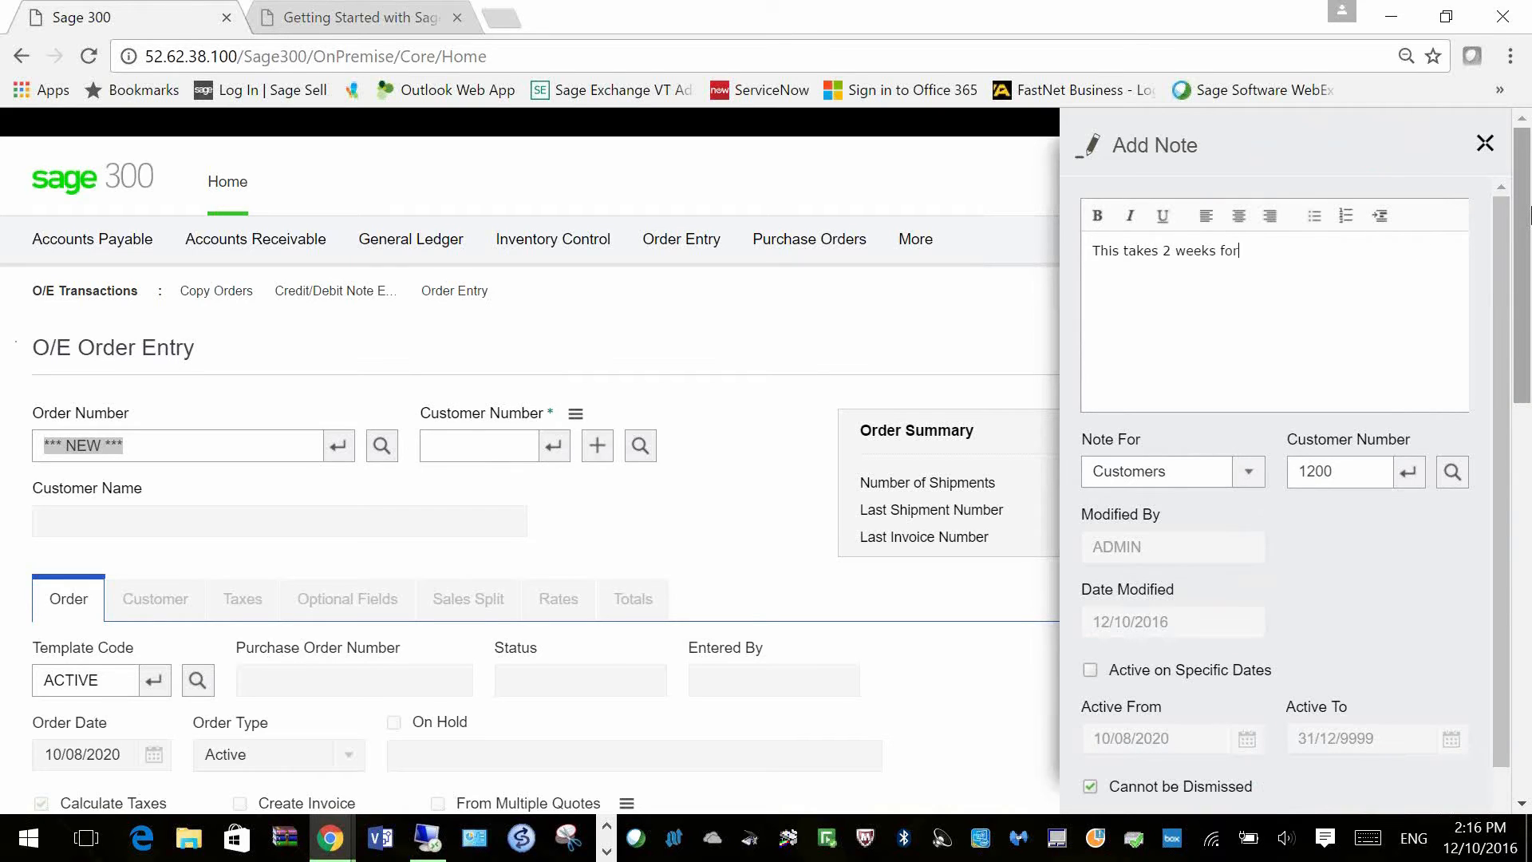
{"action": "type", "text": " deiivery"}
Step: Attach the note to inventory item A1-103/0, save it, and close the notes panels
{"action": "left_click", "coordinate": [1247, 472]}
{"action": "left_click", "coordinate": [1200, 572]}
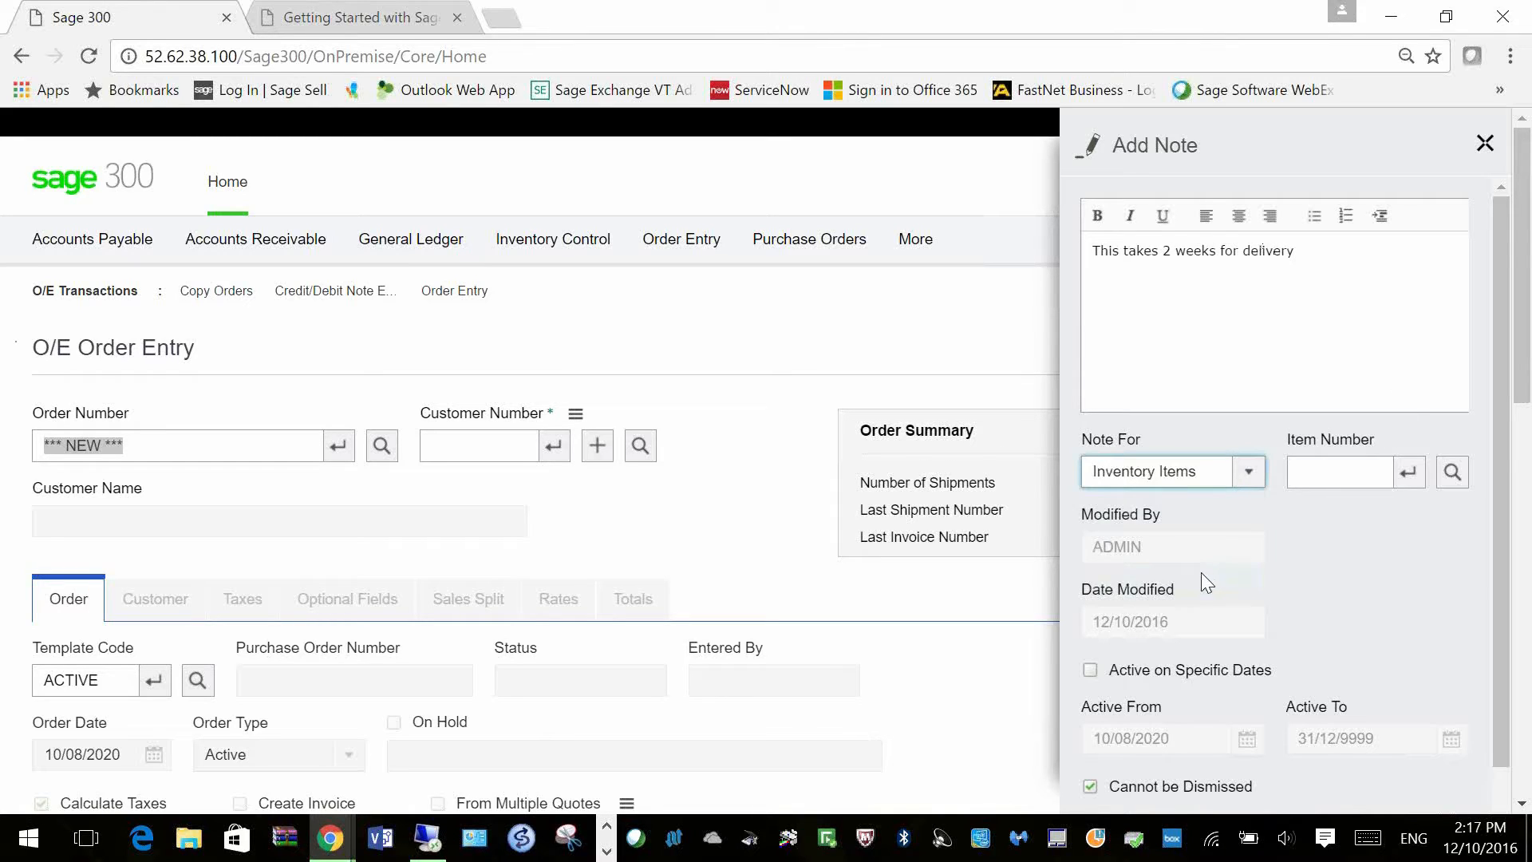
{"action": "left_click", "coordinate": [1459, 478]}
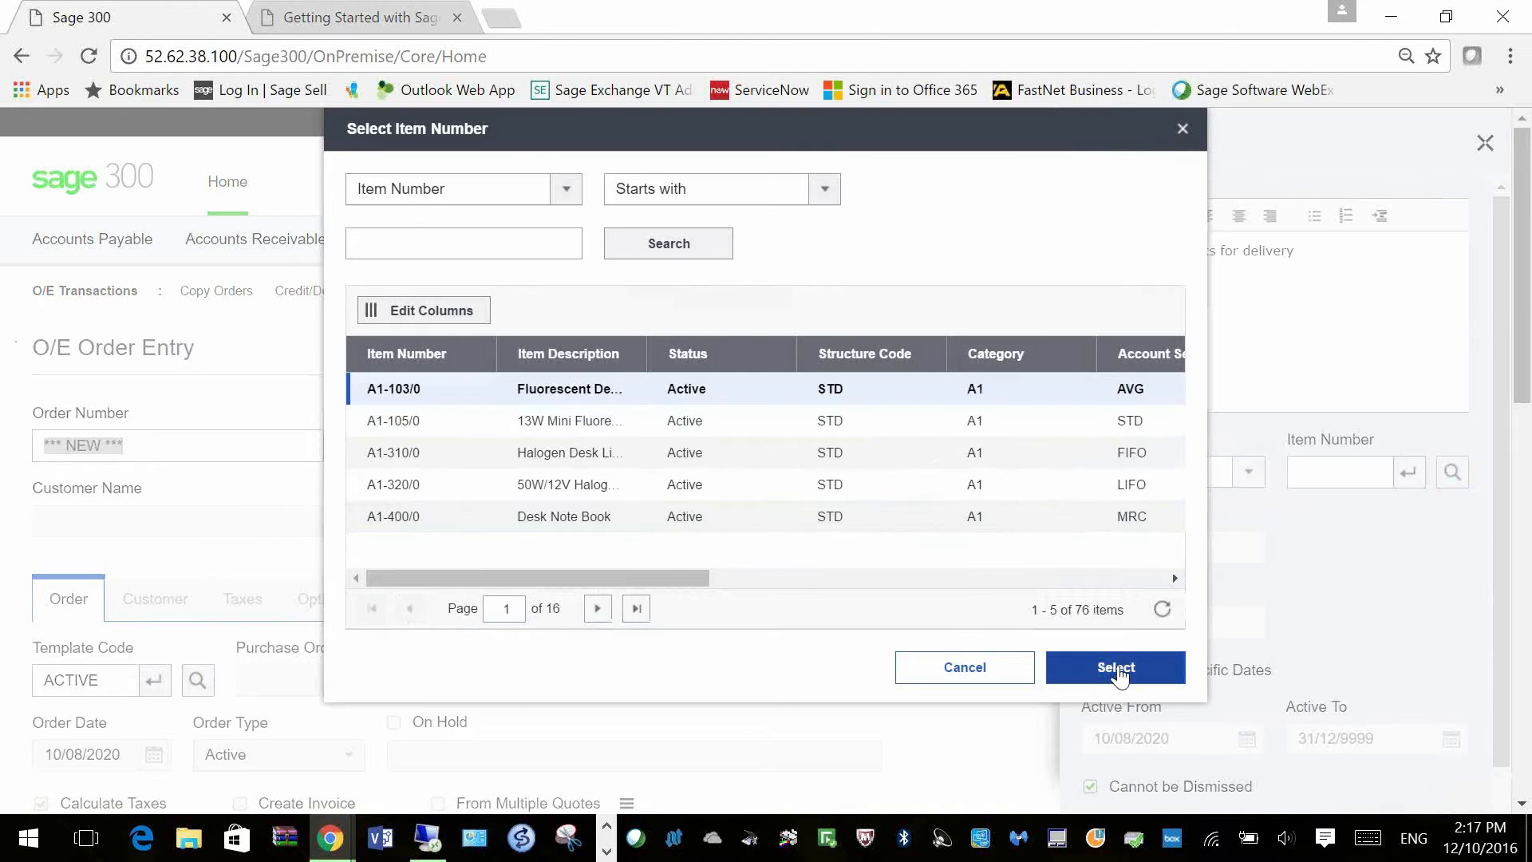
{"action": "left_click", "coordinate": [1117, 670]}
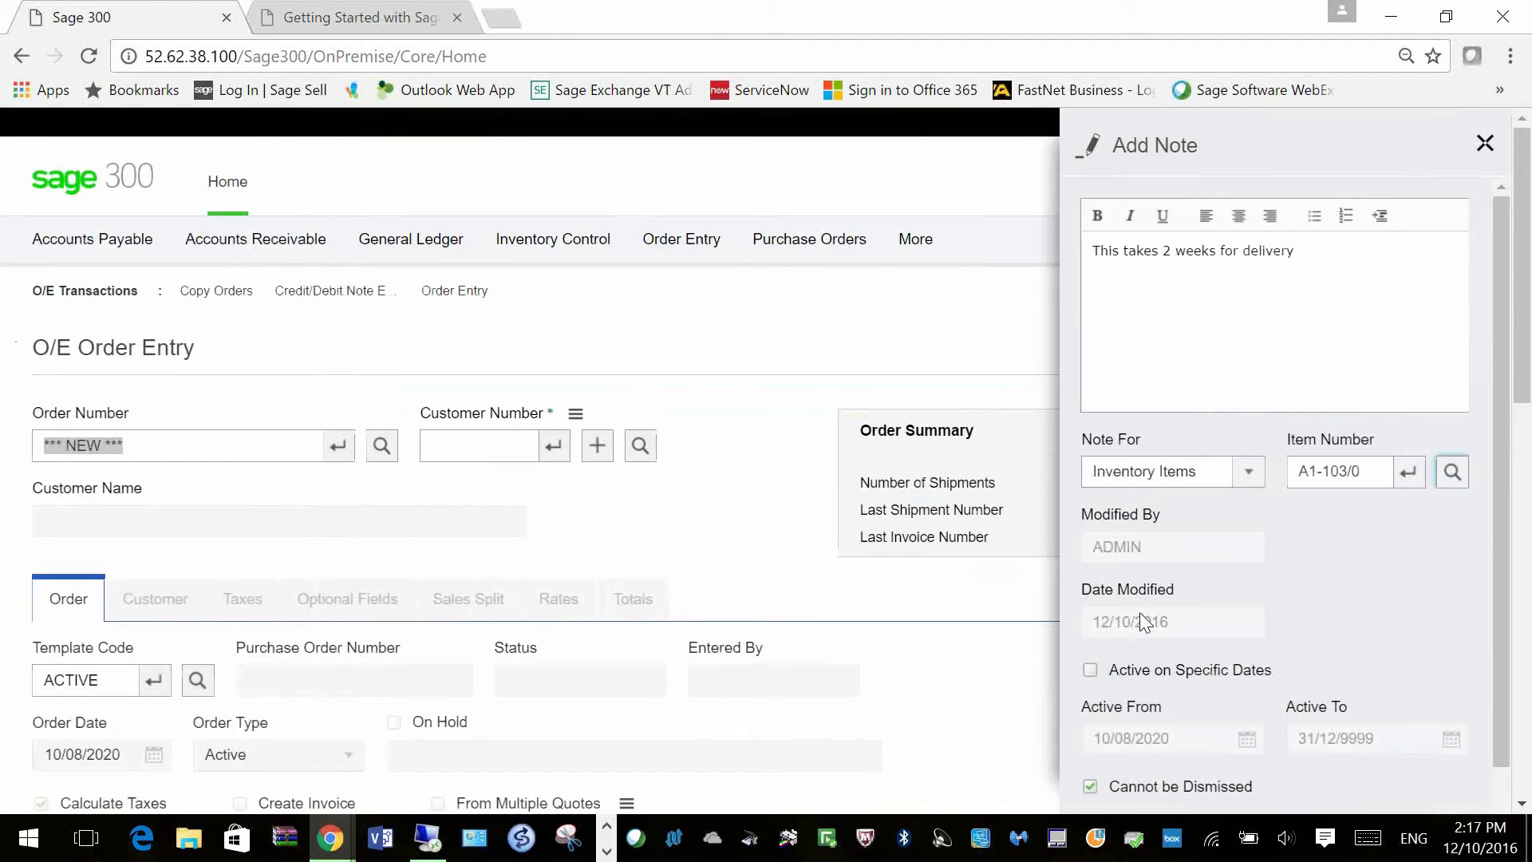
{"action": "scroll", "coordinate": [1139, 611], "scroll_direction": "down", "scroll_amount": 4}
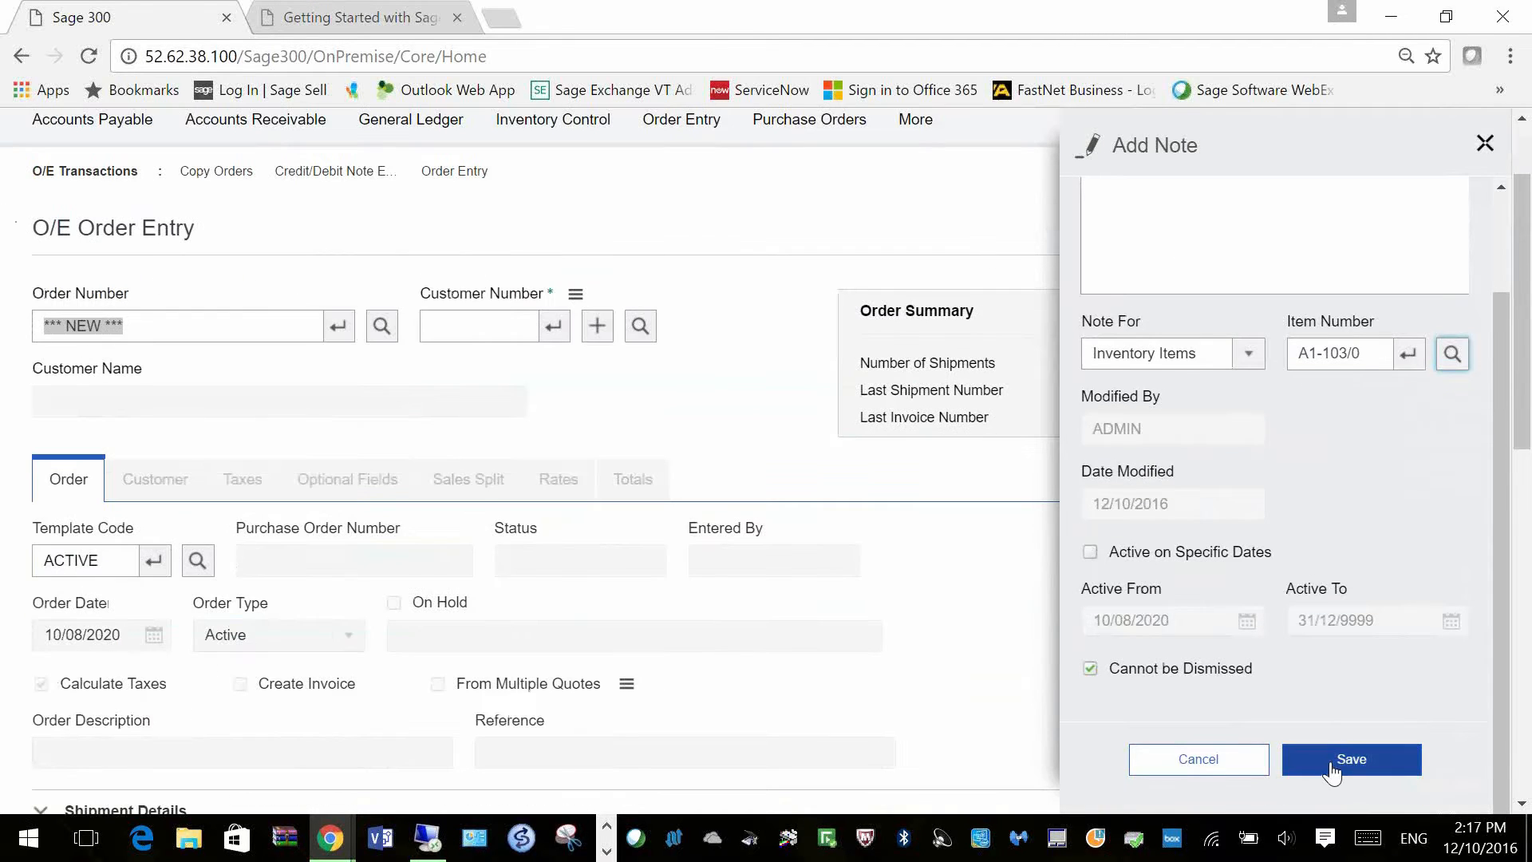
{"action": "left_click", "coordinate": [1332, 764]}
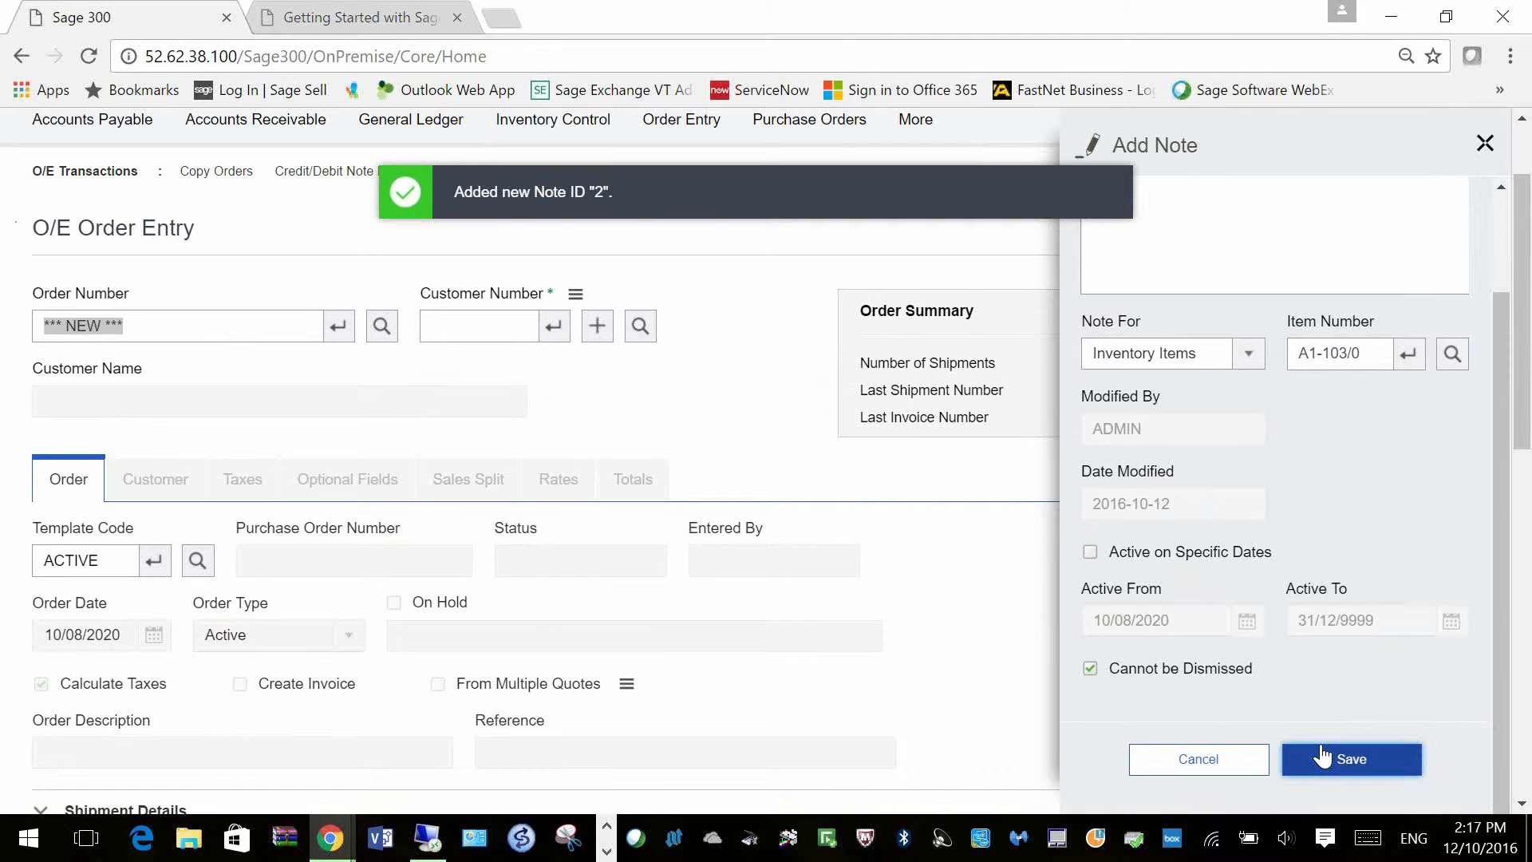
{"action": "scroll", "coordinate": [1329, 559], "scroll_direction": "up", "scroll_amount": 5}
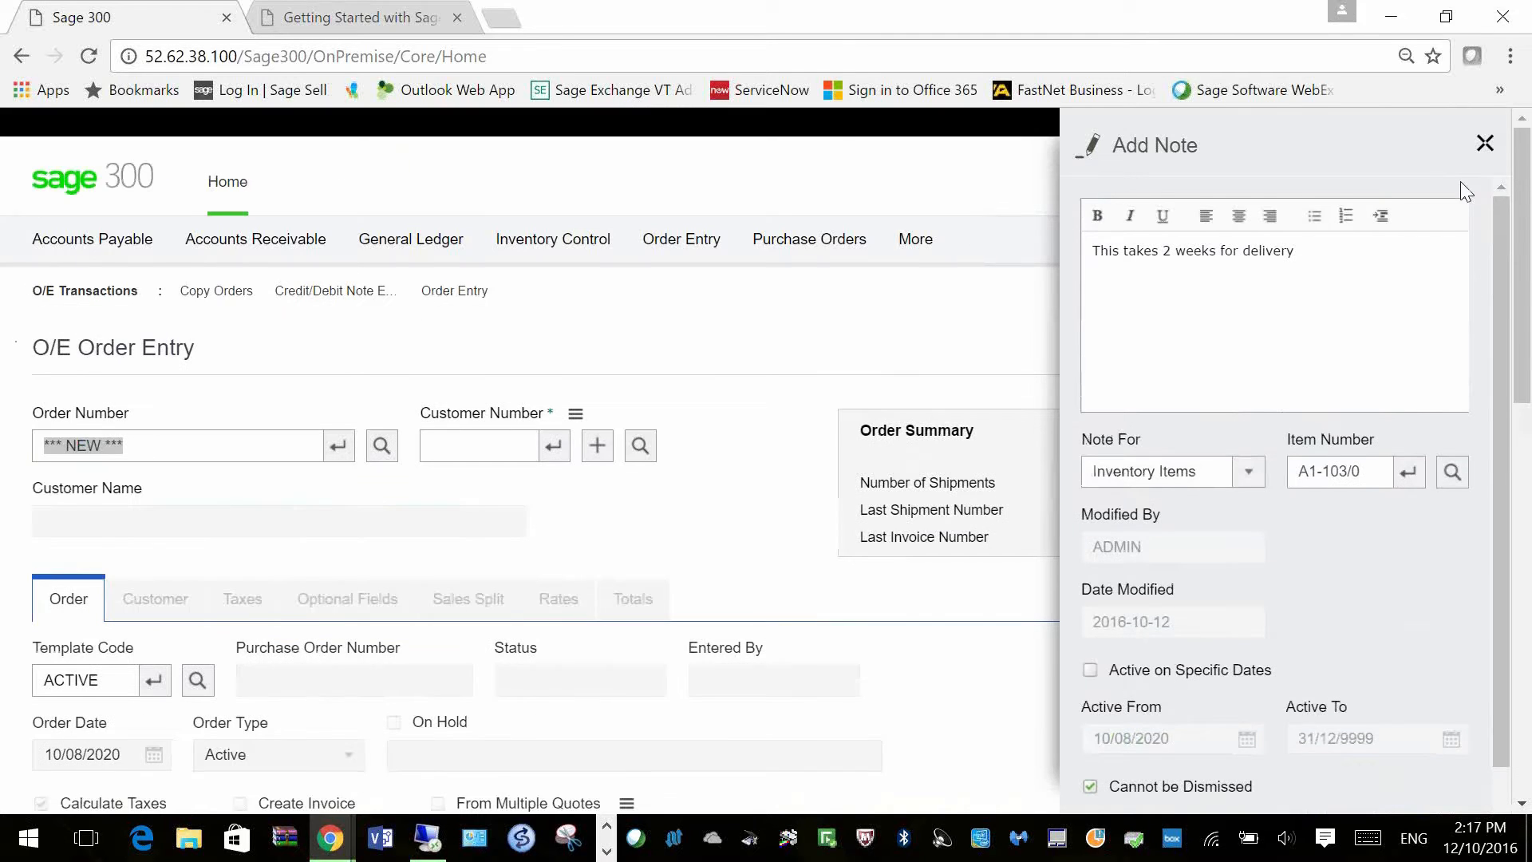
{"action": "left_click", "coordinate": [1486, 142]}
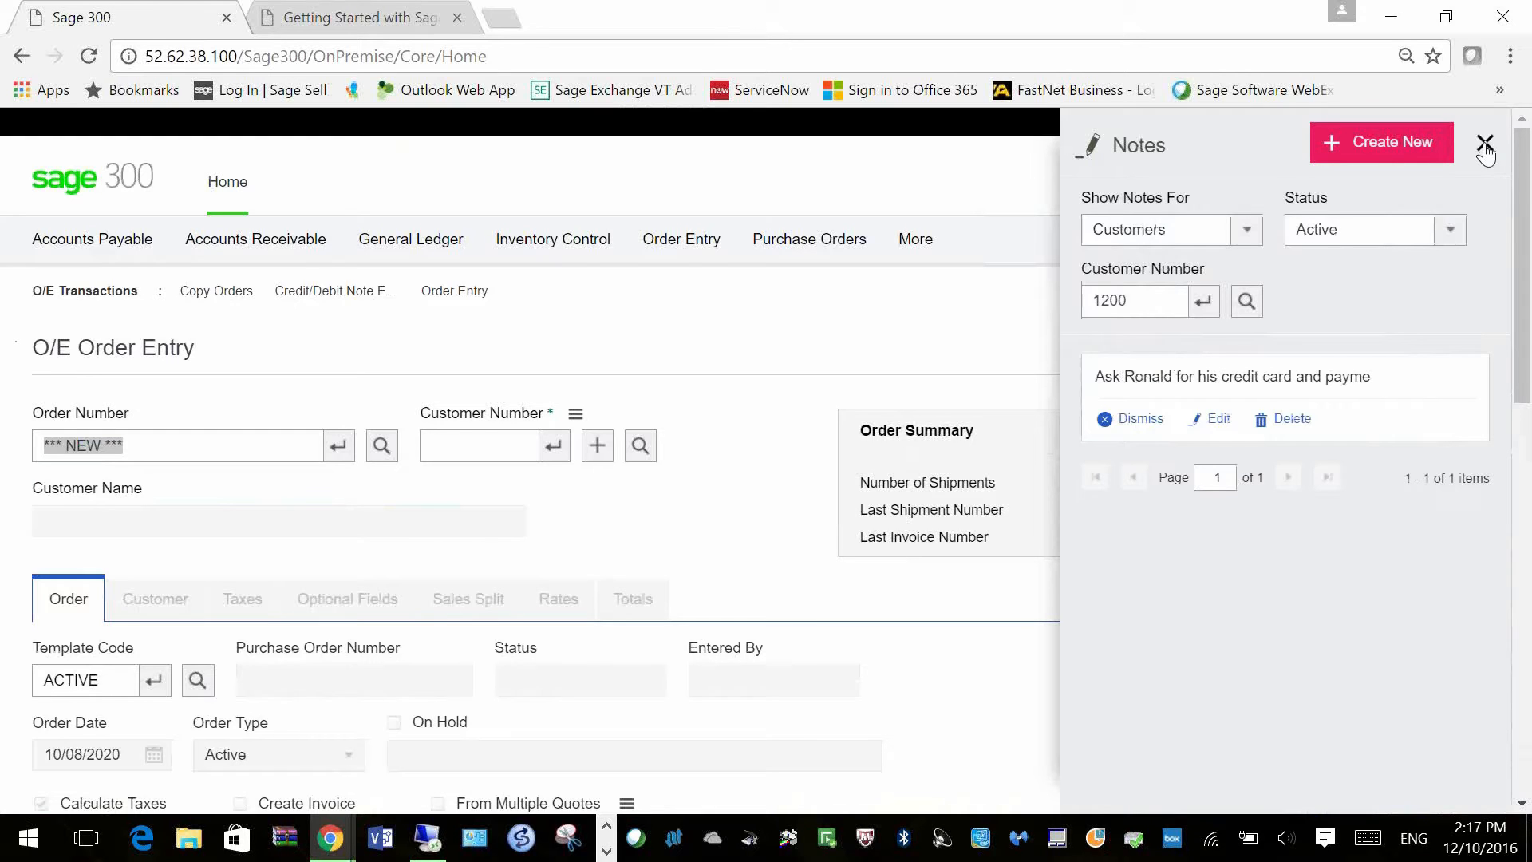
{"action": "left_click", "coordinate": [1485, 147]}
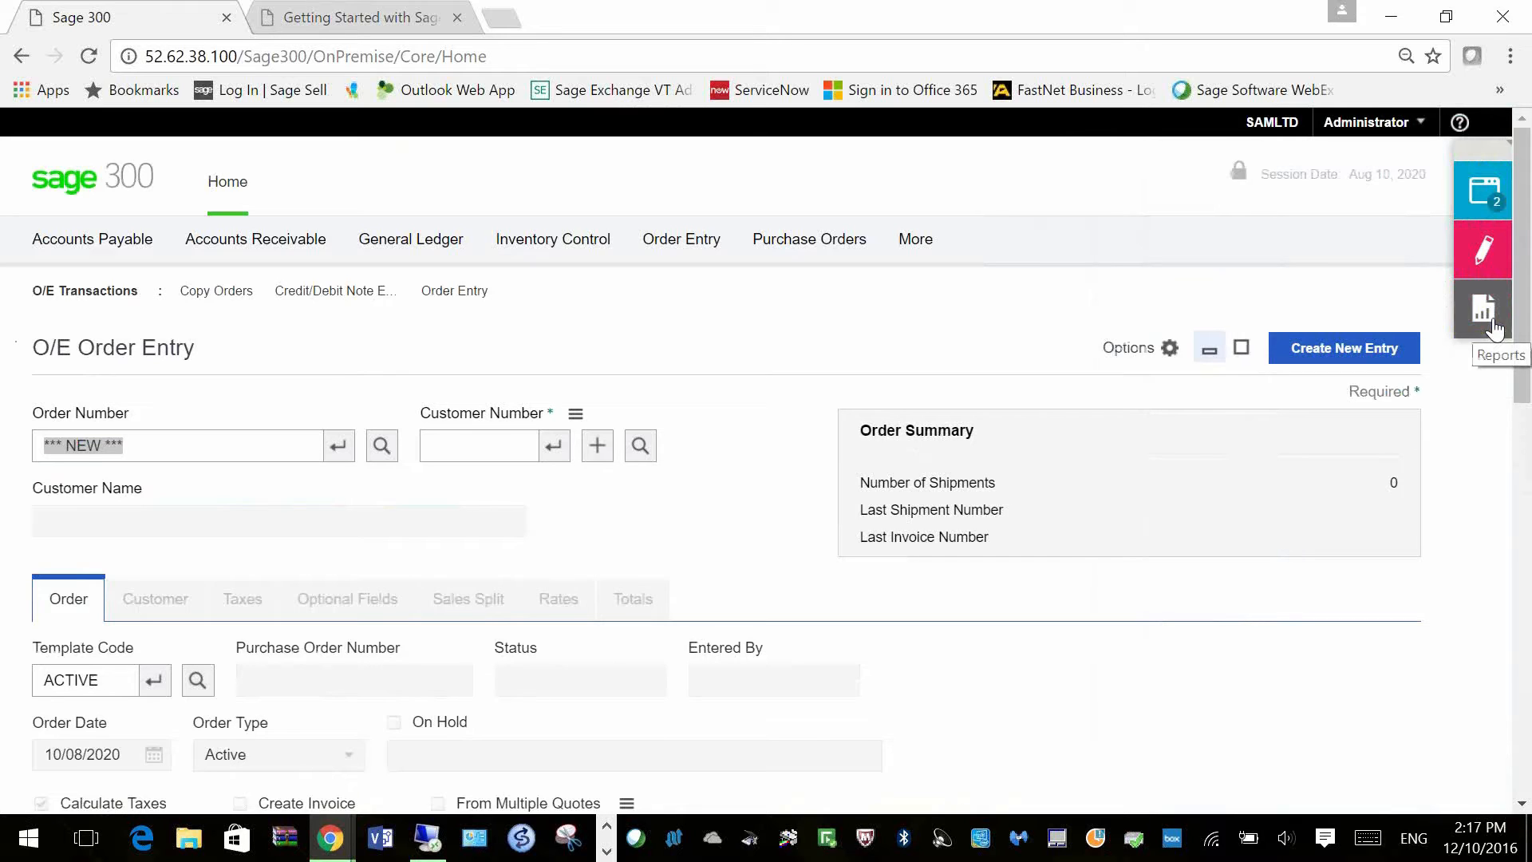
Step: Add and save a report link titled My Customers pointing to Customers.rpt
{"action": "left_click", "coordinate": [1493, 323]}
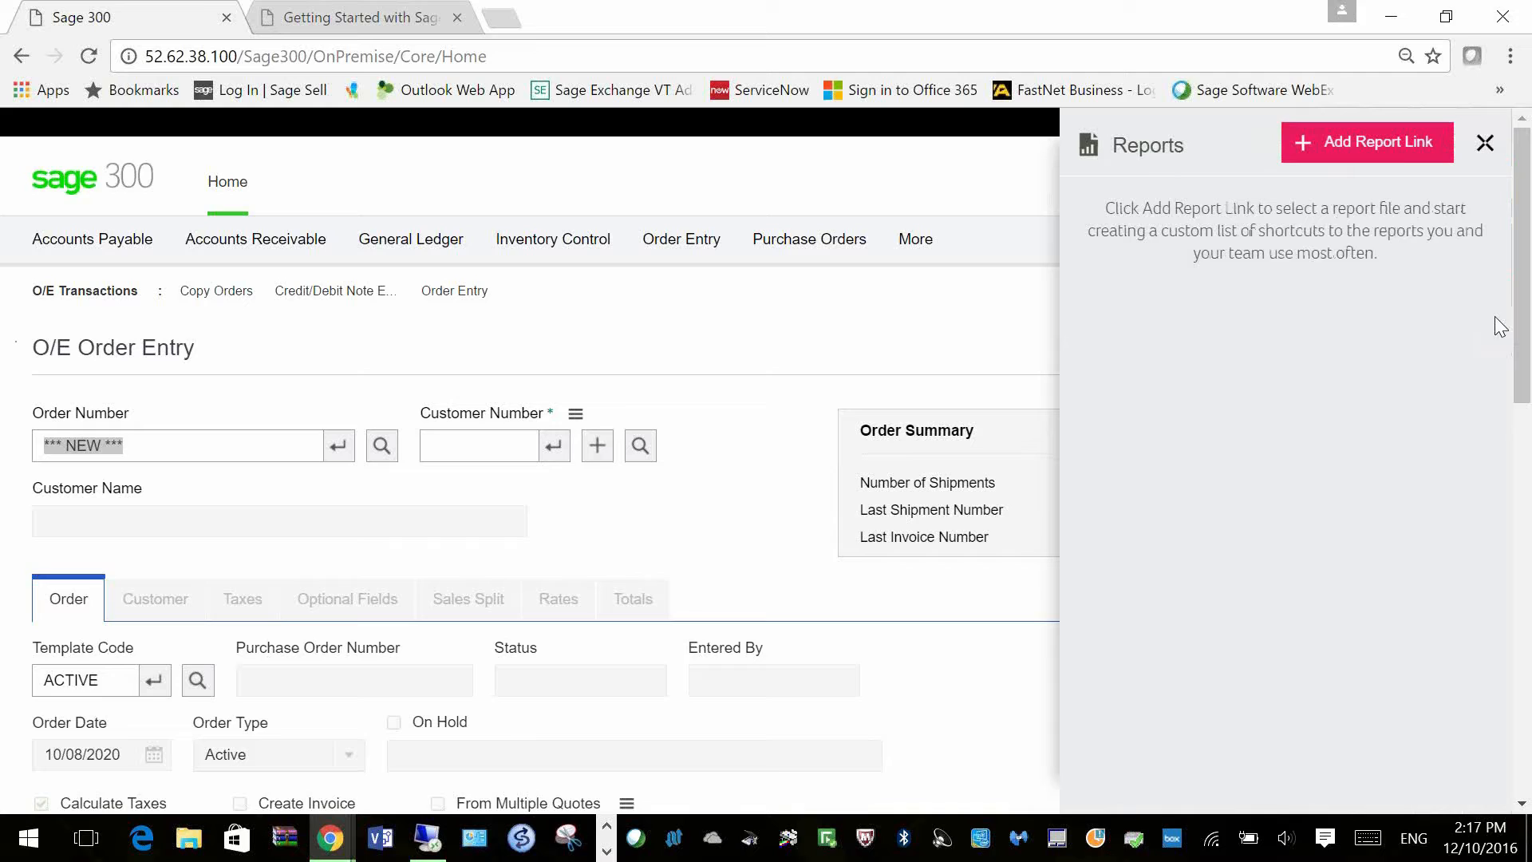
{"action": "left_click", "coordinate": [1396, 152]}
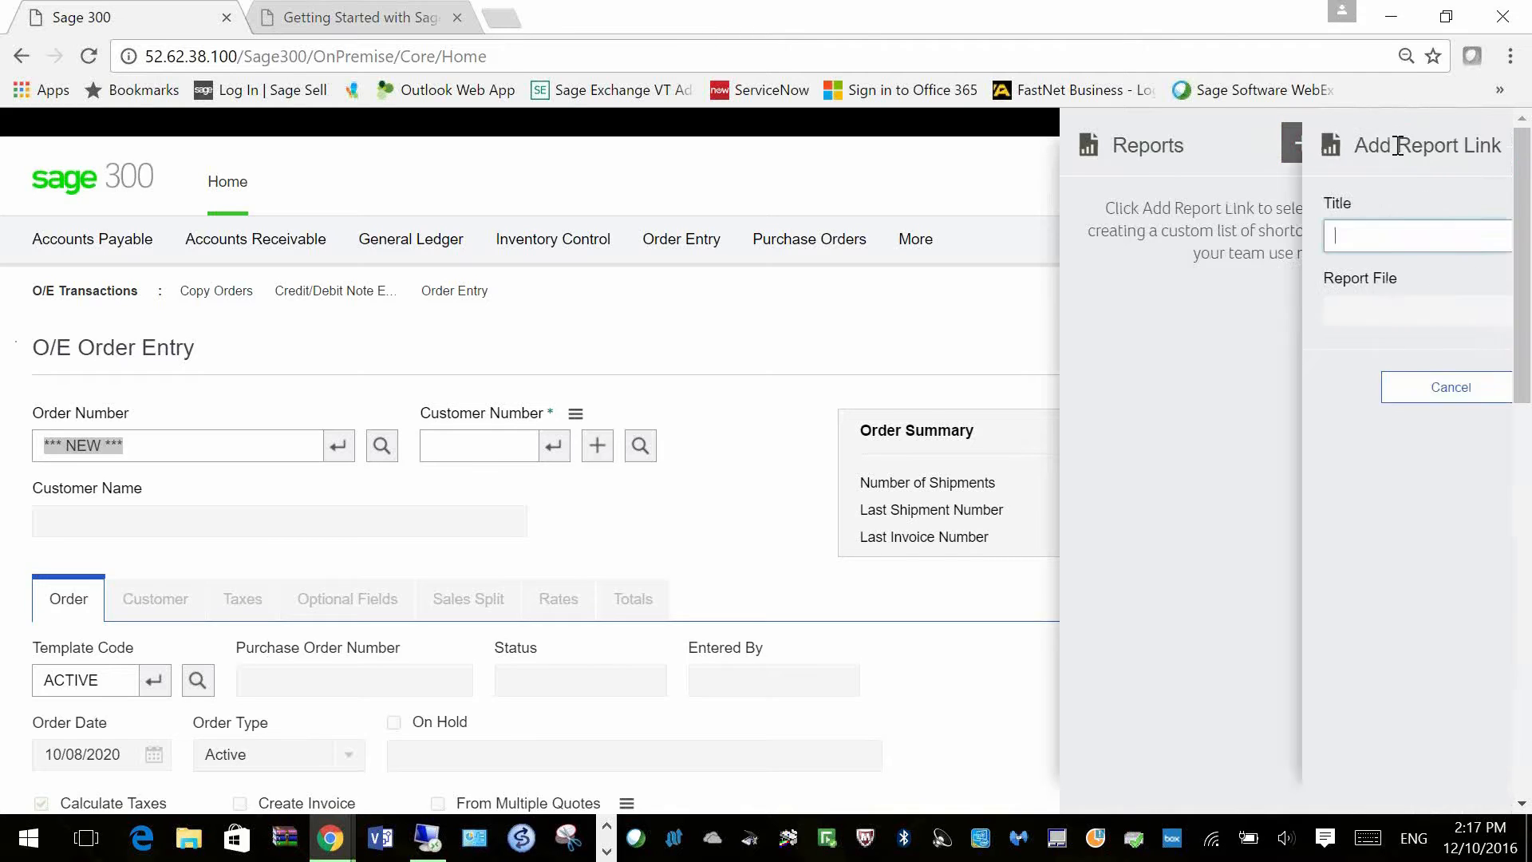
{"action": "type", "text": "My Customers"}
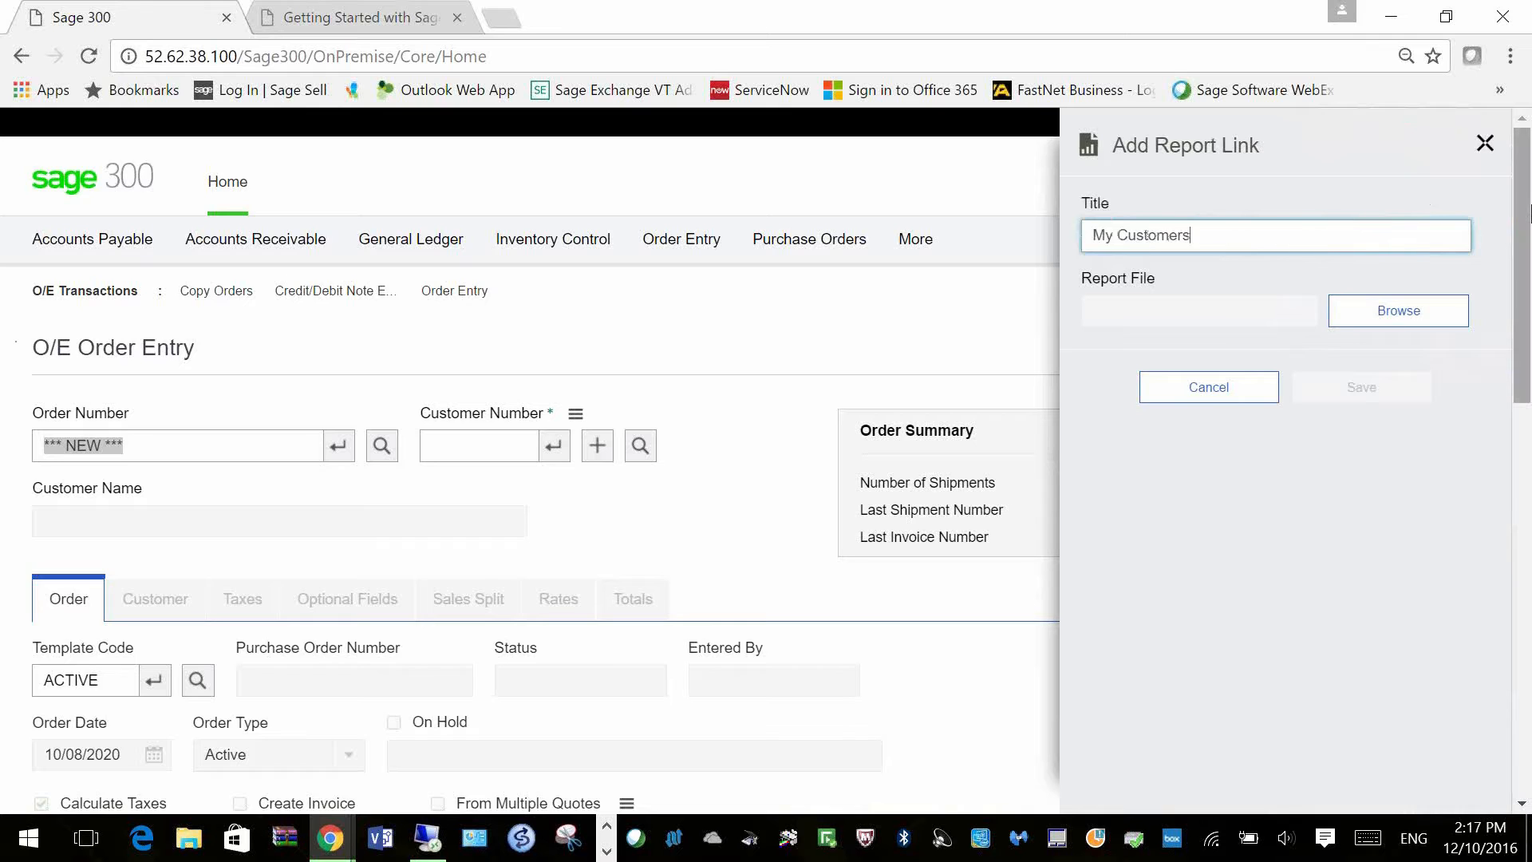
{"action": "key", "text": "Tab"}
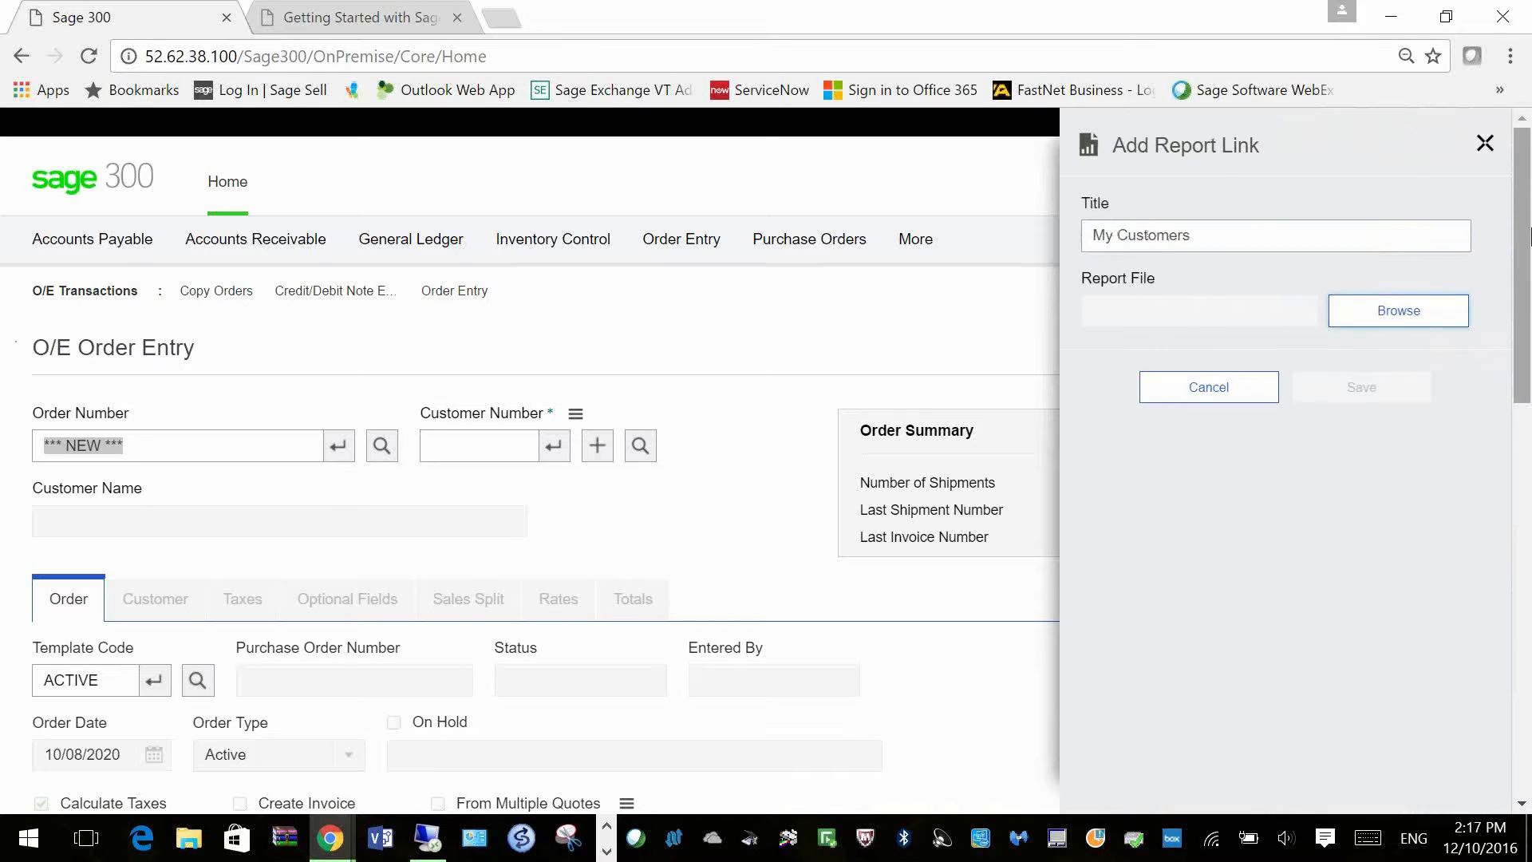
{"action": "left_click", "coordinate": [1417, 307]}
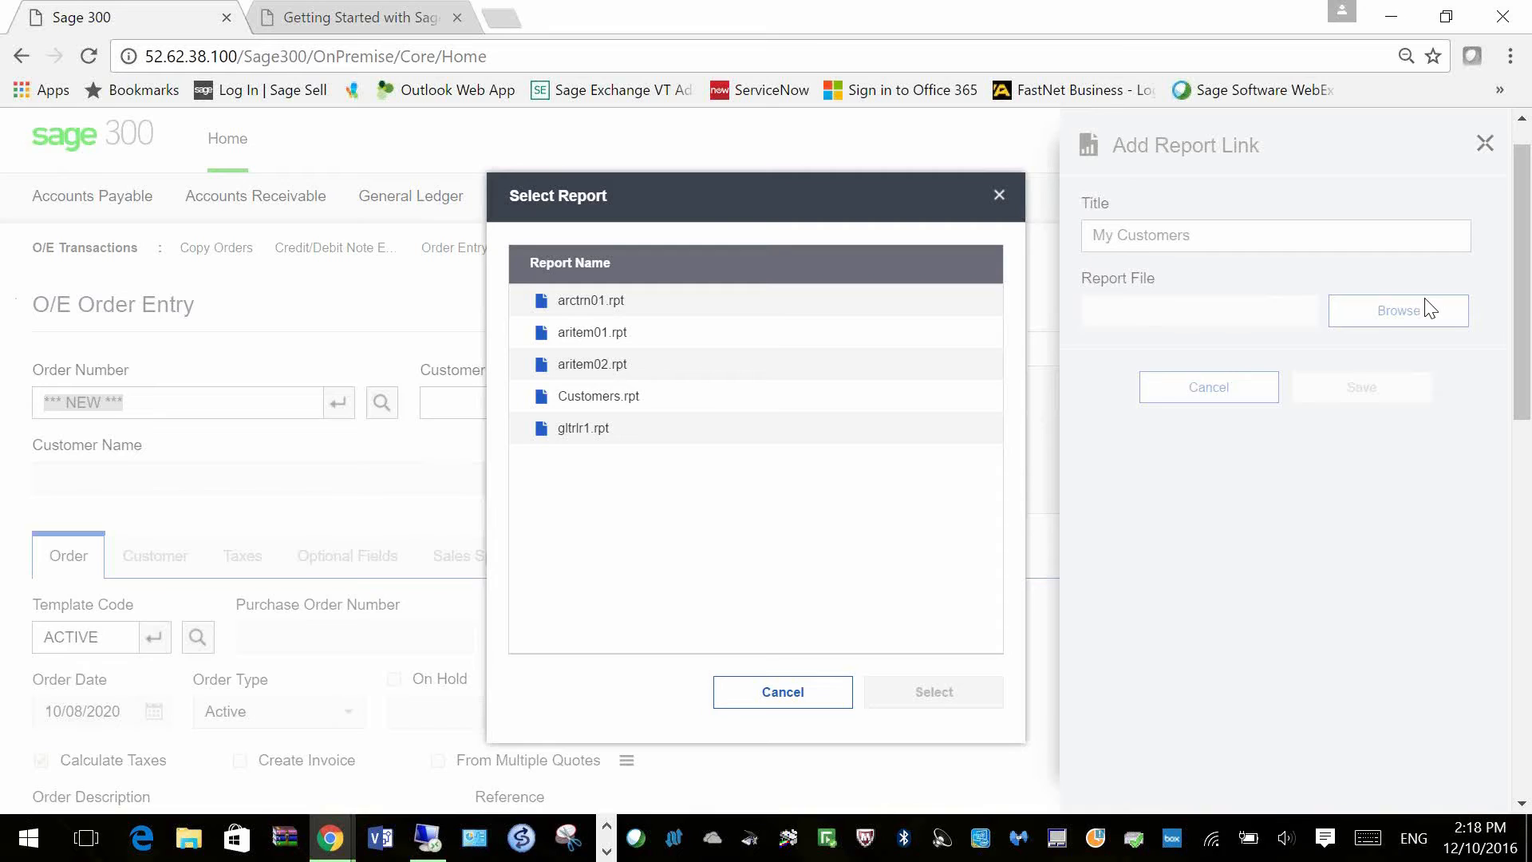
{"action": "left_click", "coordinate": [606, 404]}
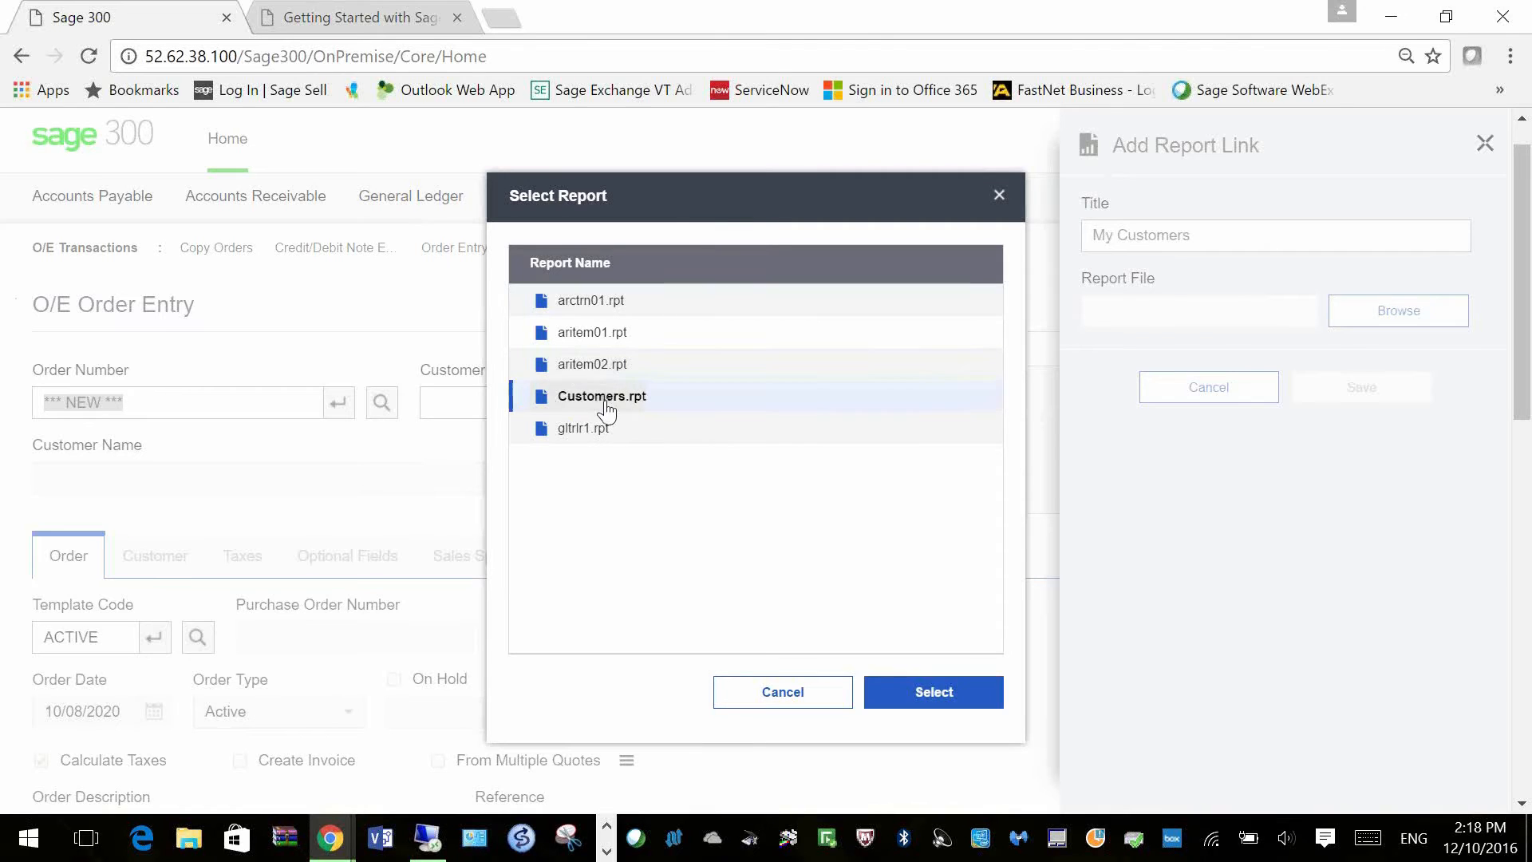
{"action": "left_click", "coordinate": [966, 695]}
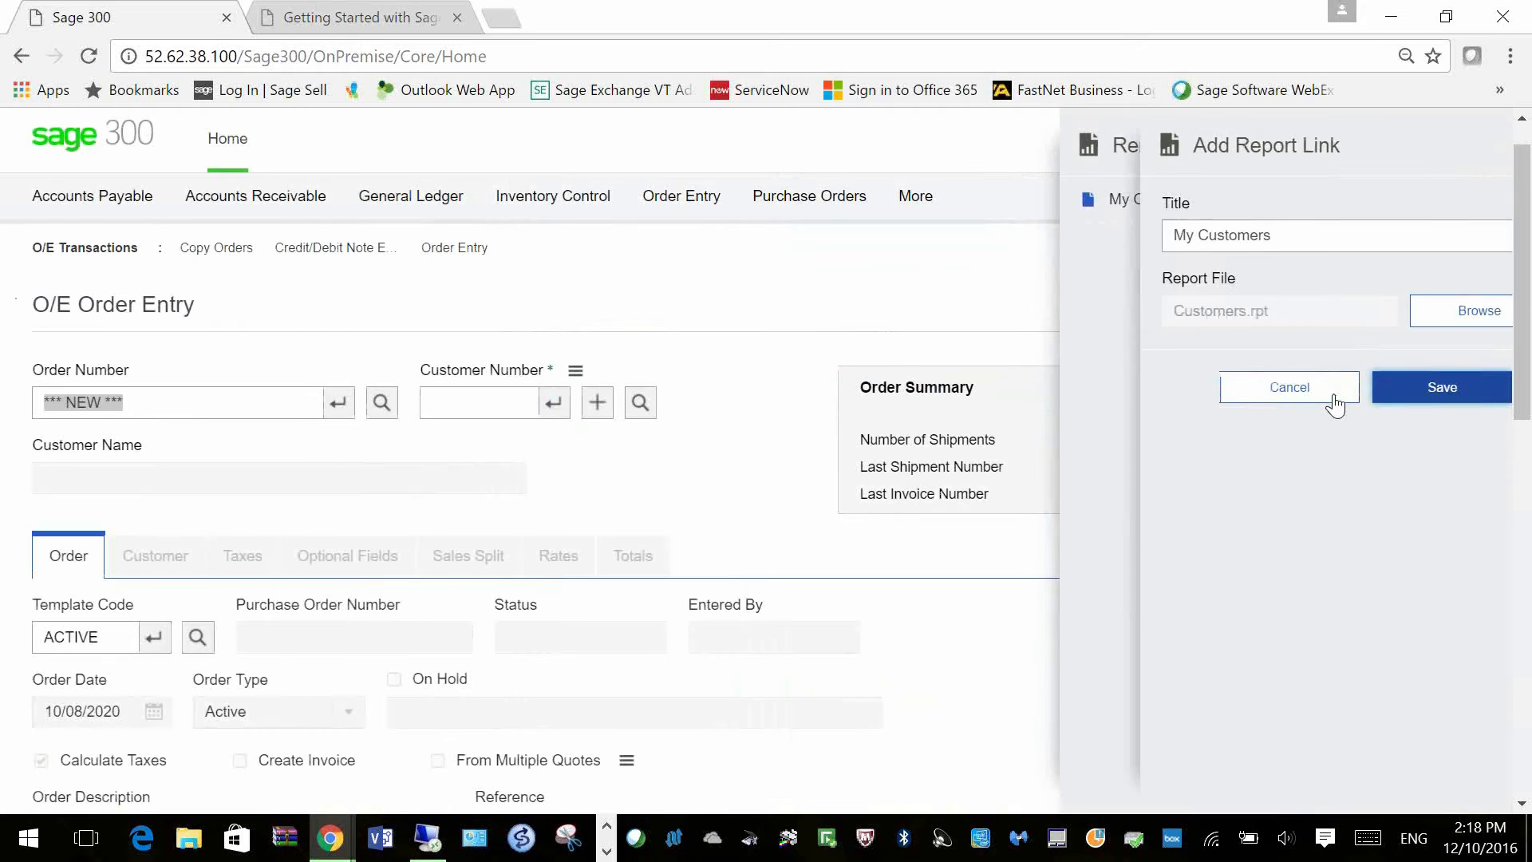
{"action": "left_click", "coordinate": [1335, 403]}
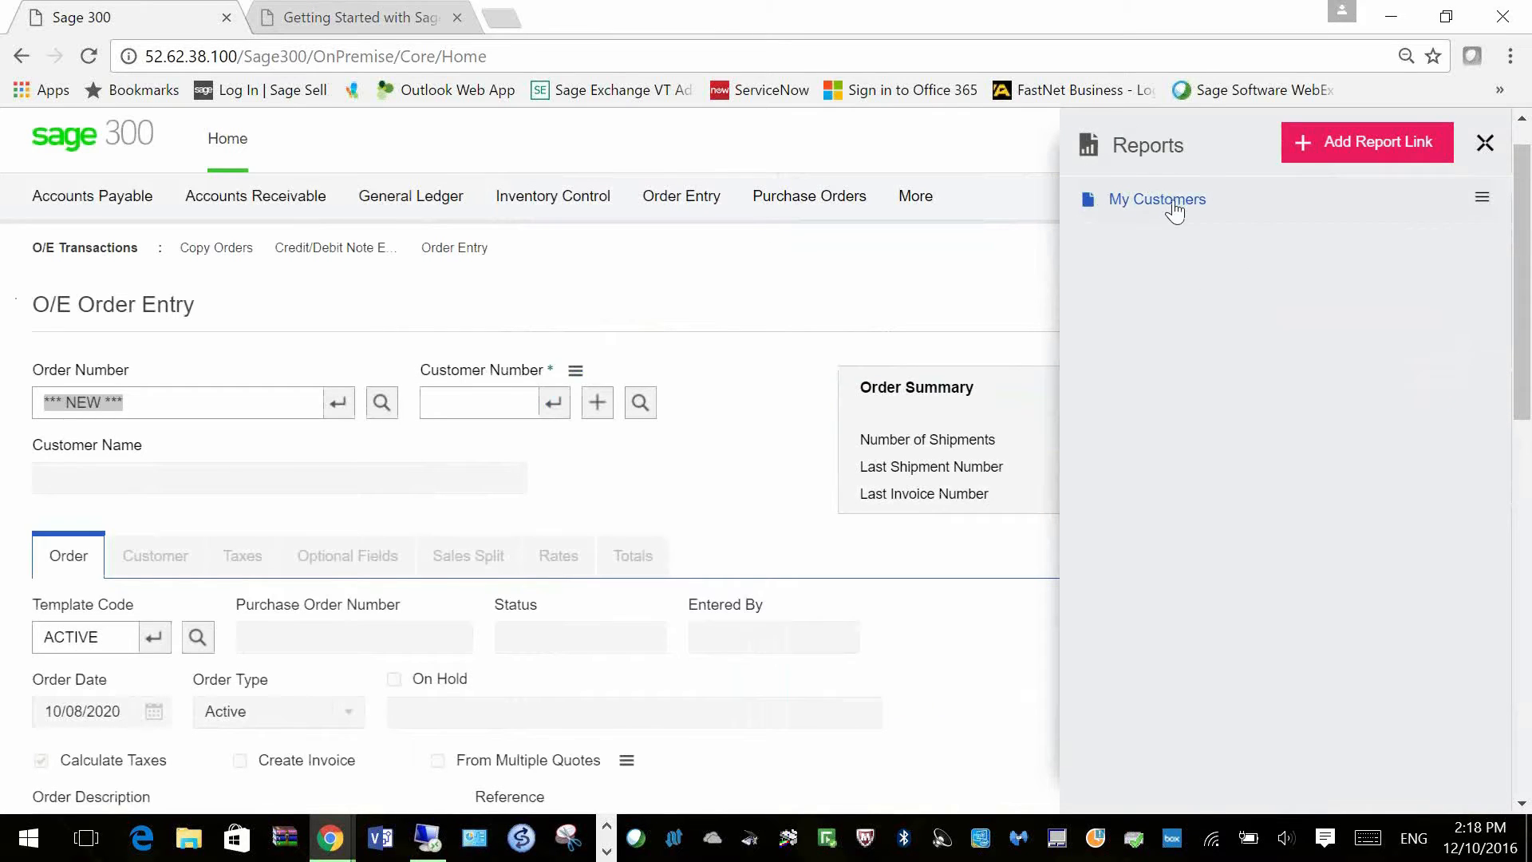
{"action": "mouse_move", "coordinate": [915, 209]}
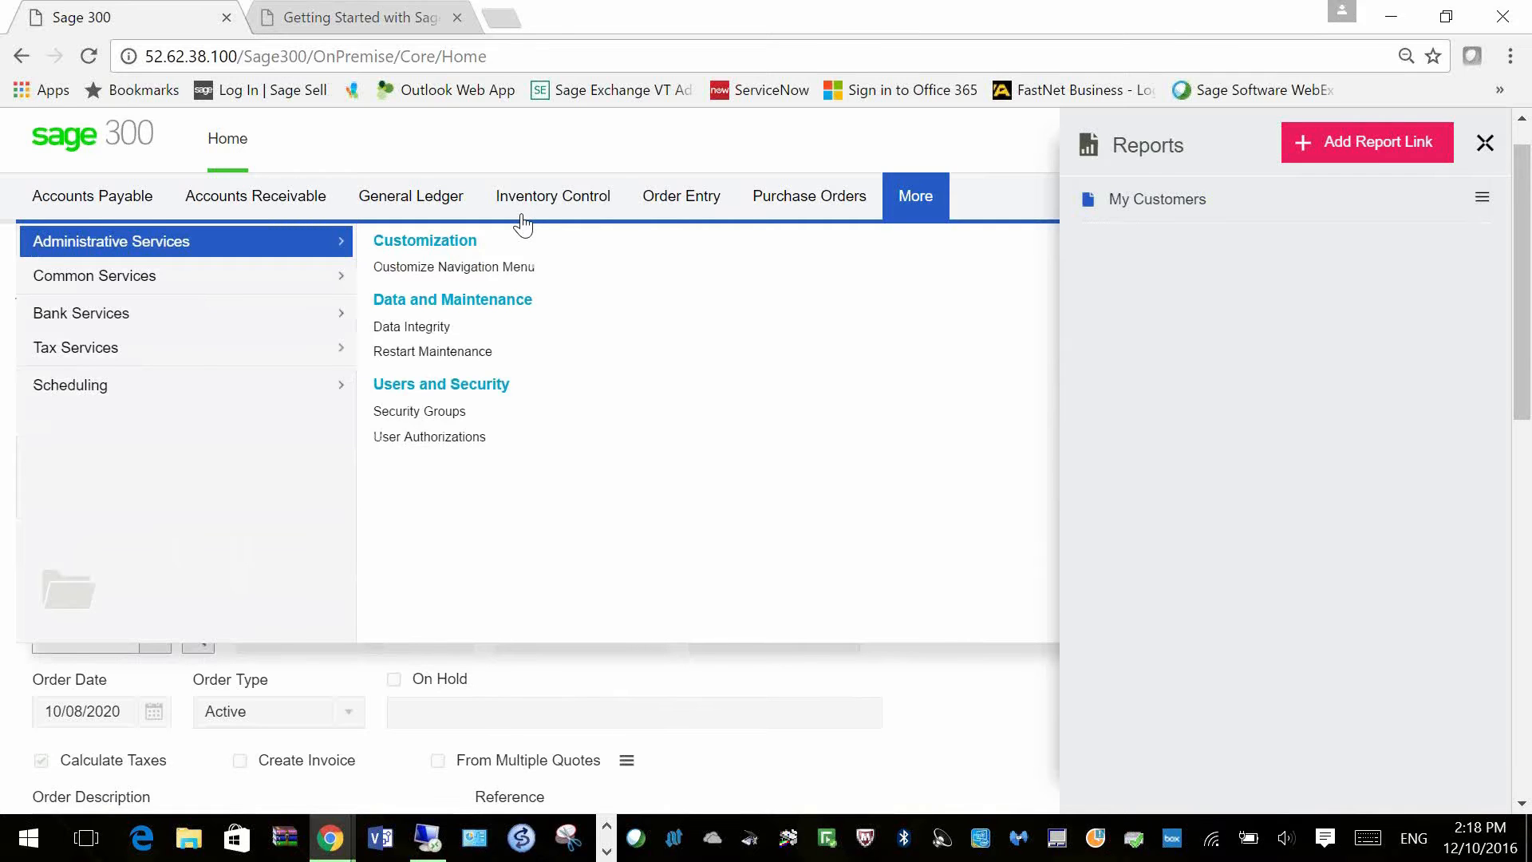
Step: Run the My Customers report with country Canada, listing three customers
{"action": "left_click", "coordinate": [1181, 201]}
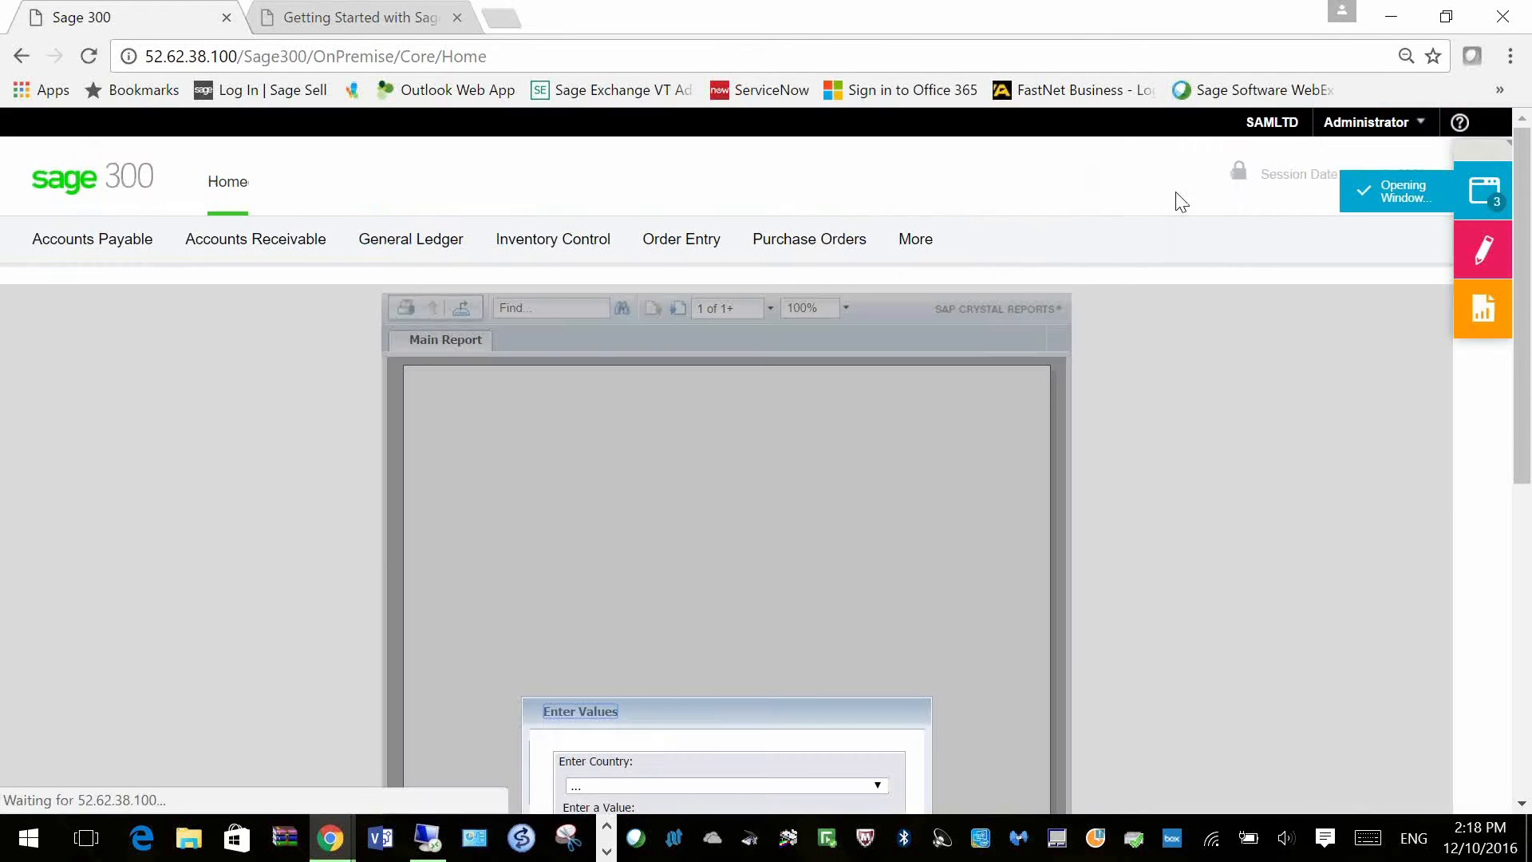
{"action": "scroll", "coordinate": [798, 806], "scroll_direction": "down", "scroll_amount": 3}
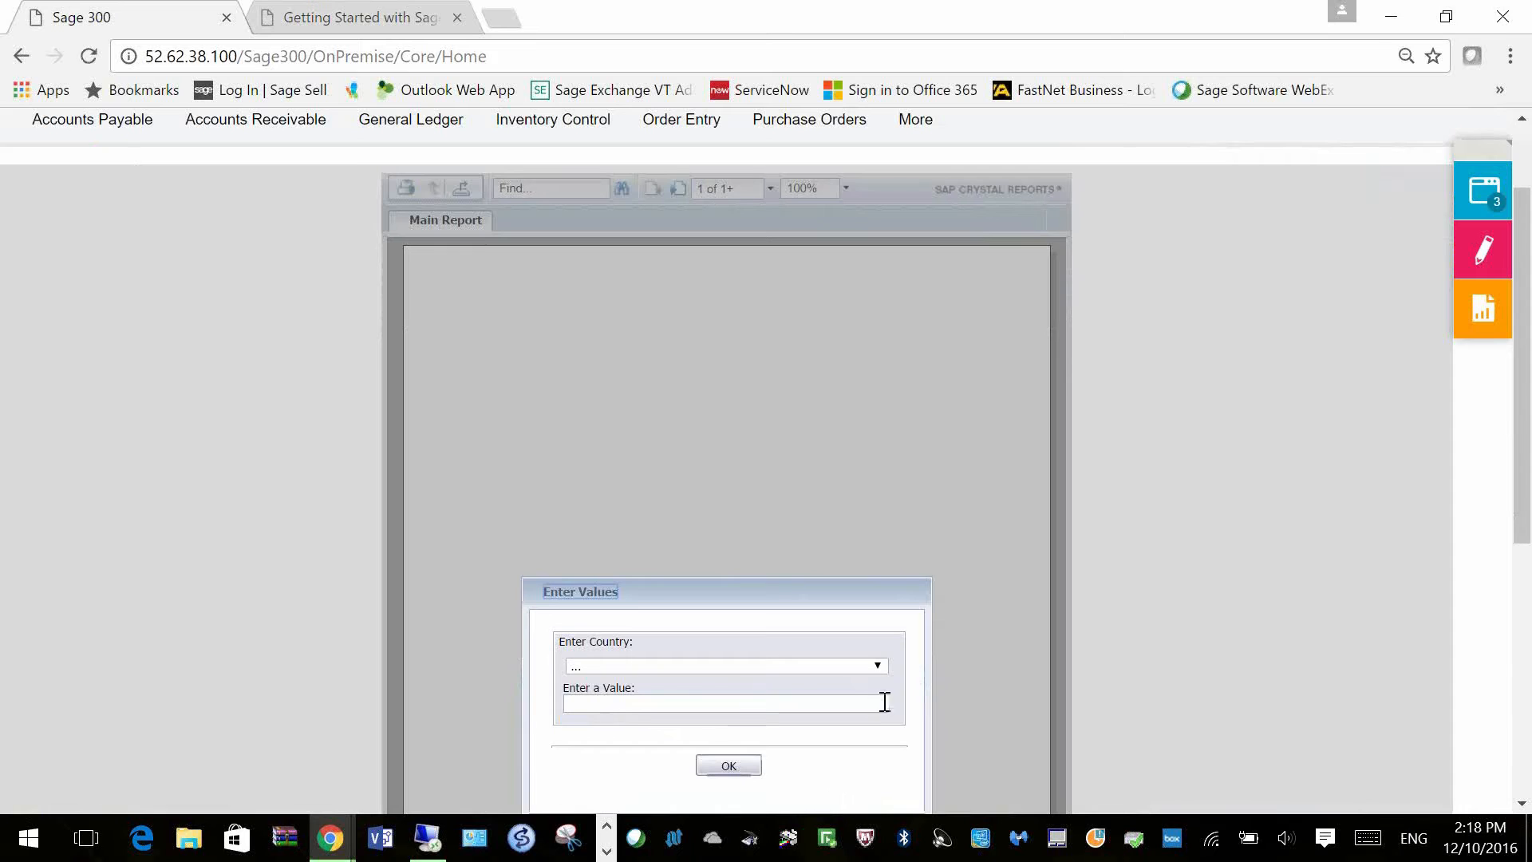
{"action": "left_click", "coordinate": [878, 669]}
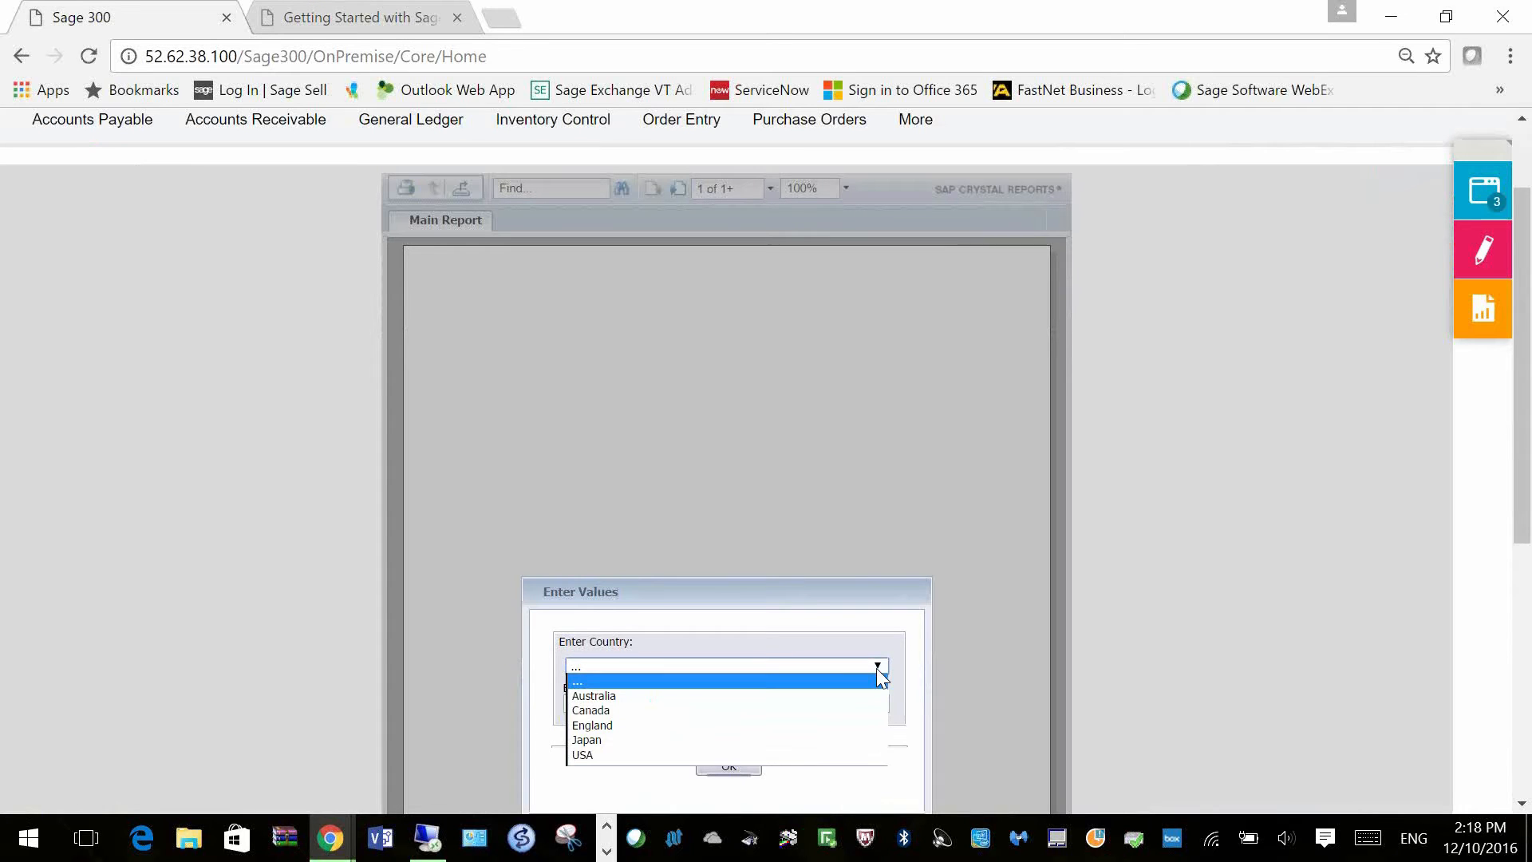
{"action": "left_click", "coordinate": [793, 711]}
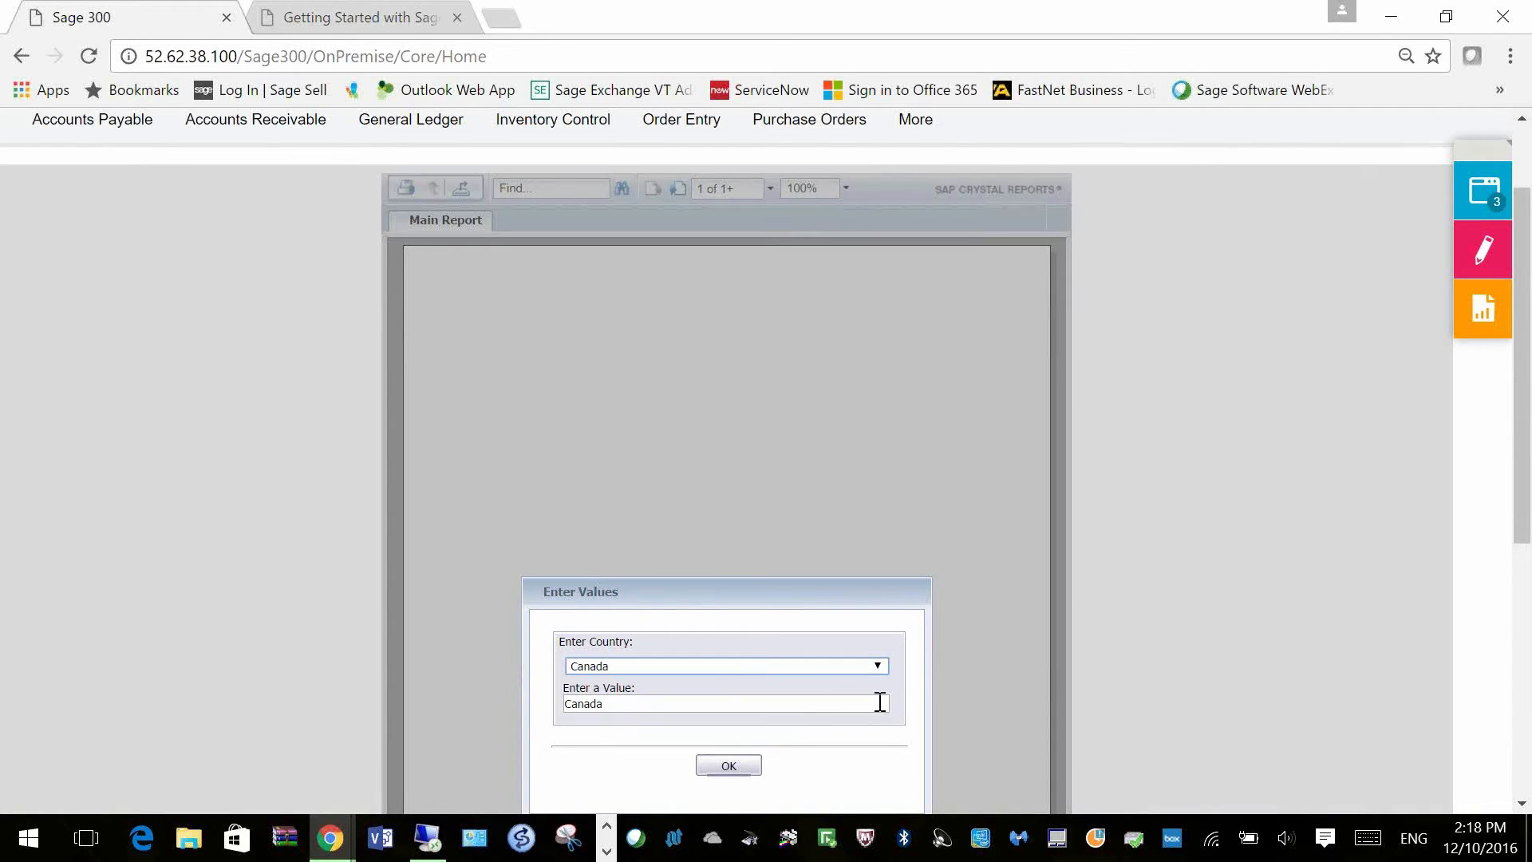
{"action": "left_click", "coordinate": [728, 768]}
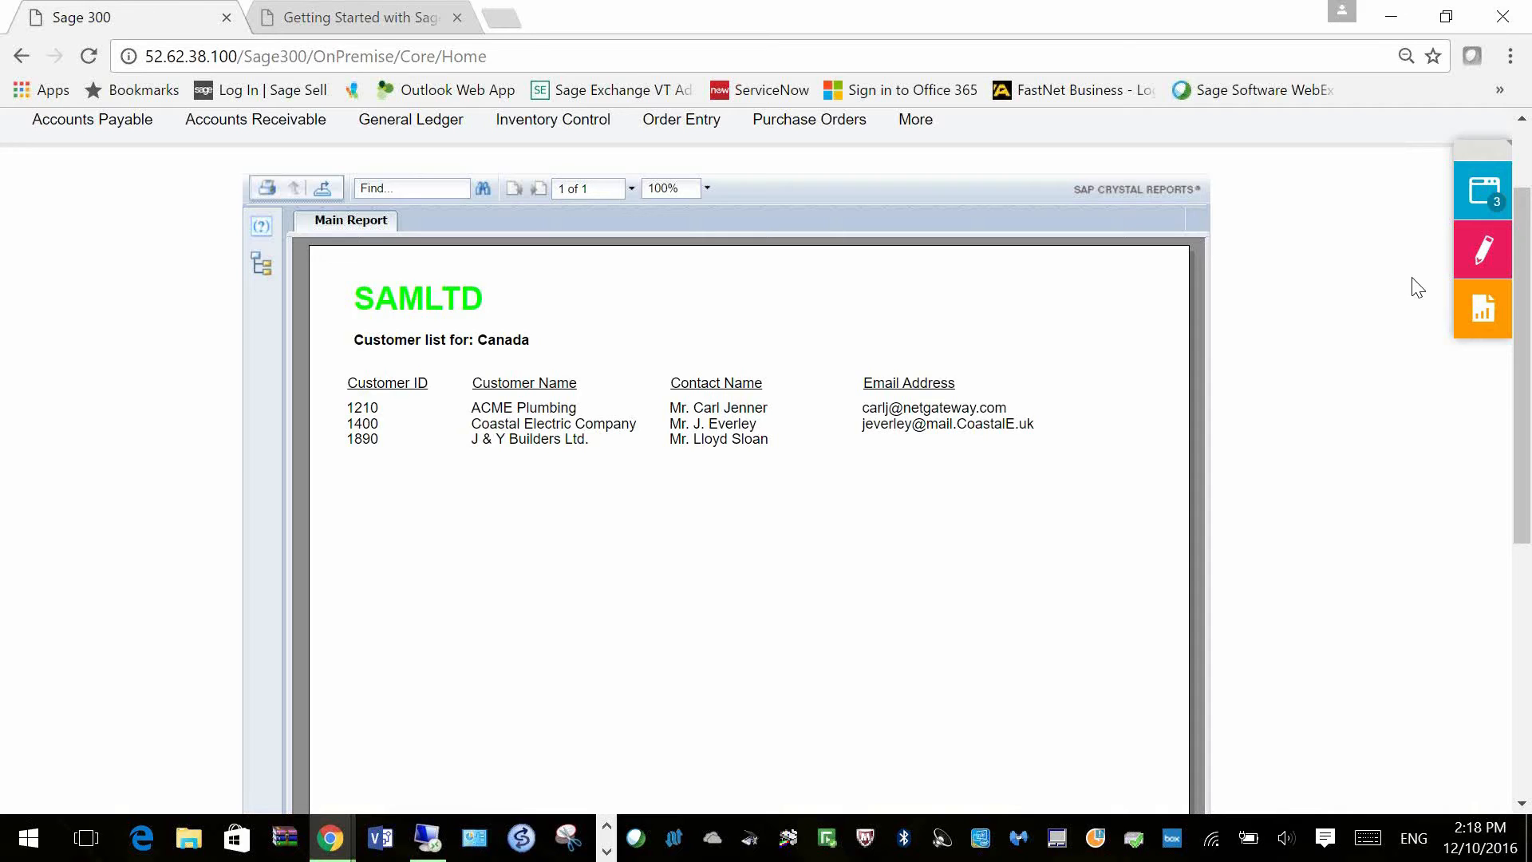
{"action": "mouse_move", "coordinate": [1463, 225]}
Step: Close the report and open the A/R Customers screen
{"action": "left_click", "coordinate": [1429, 264]}
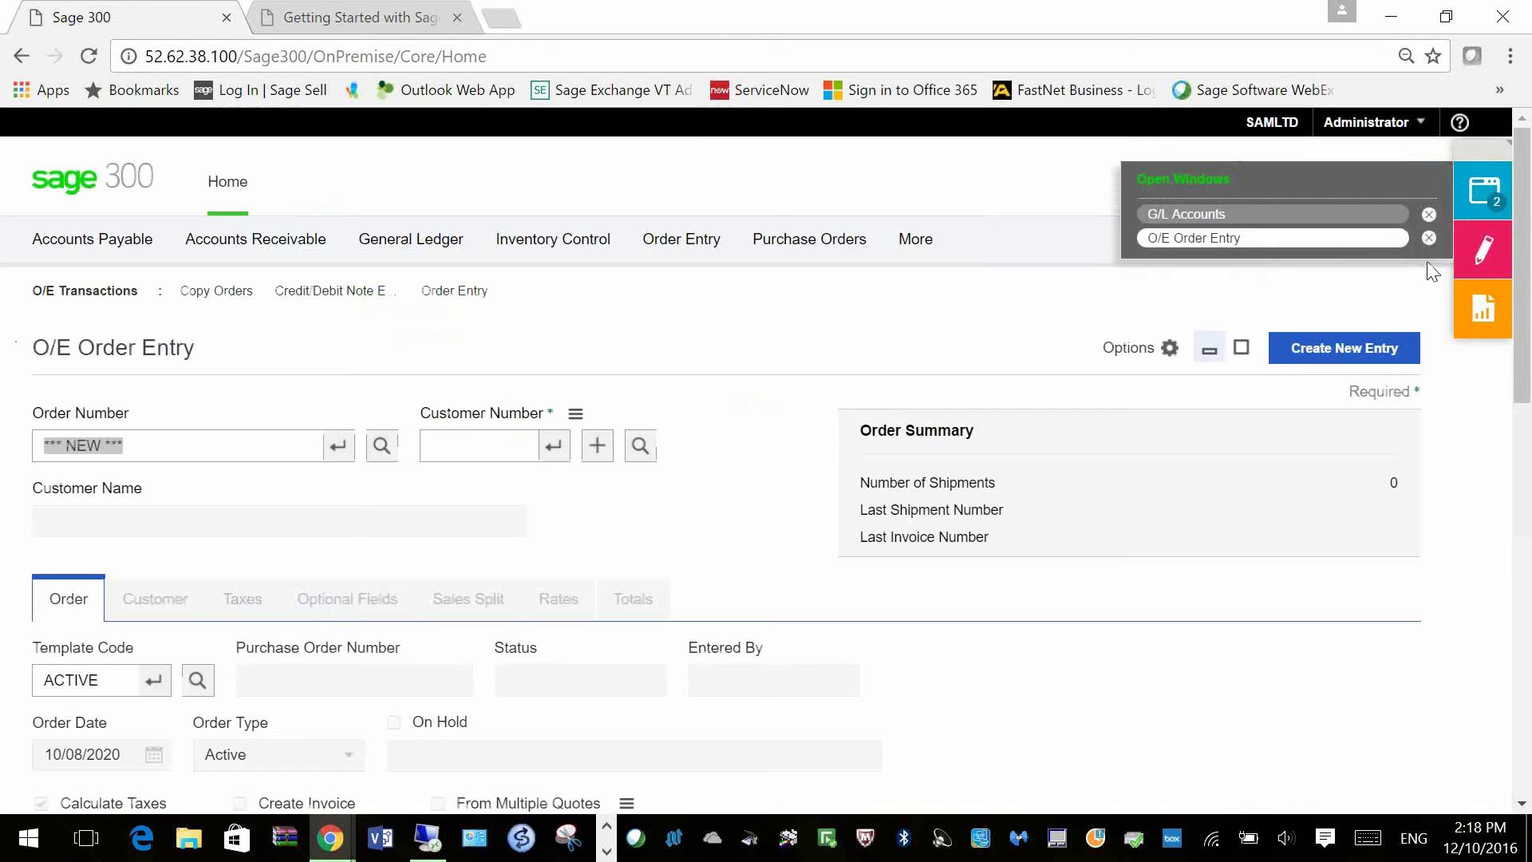
{"action": "mouse_move", "coordinate": [507, 269]}
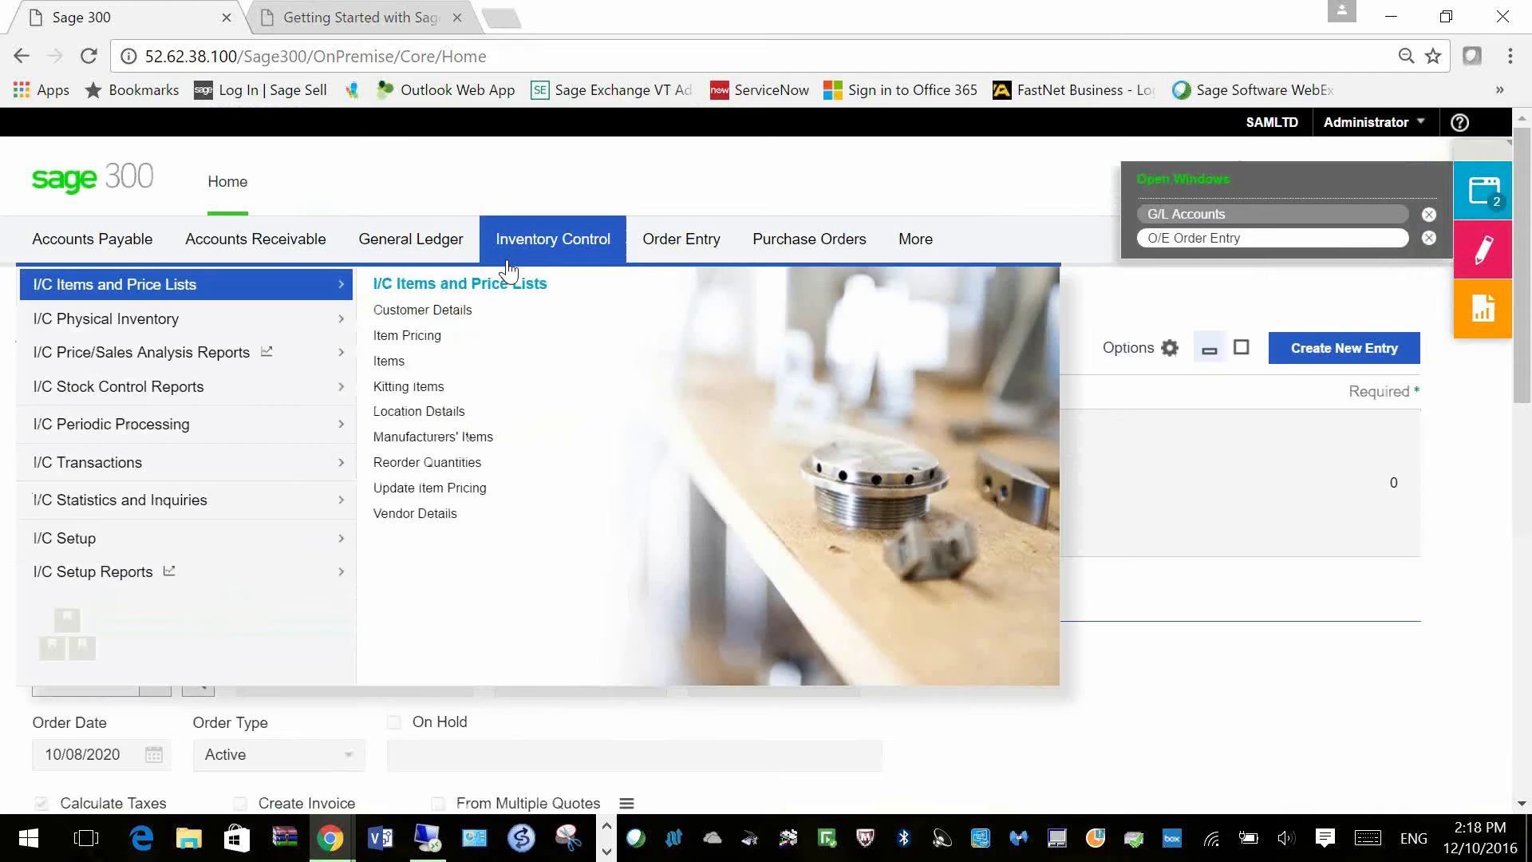
{"action": "mouse_move", "coordinate": [256, 255]}
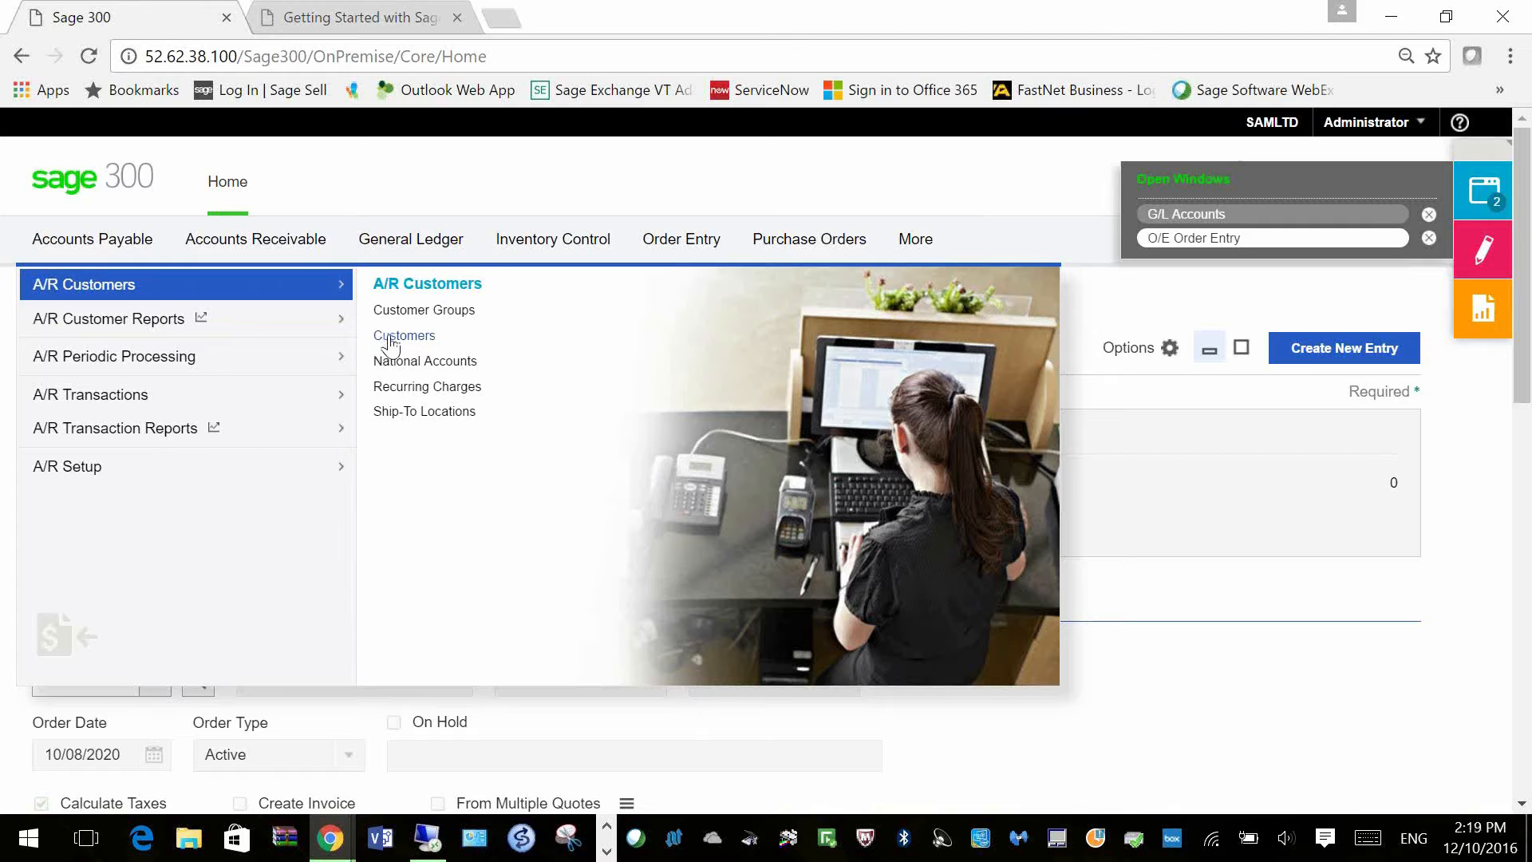
{"action": "left_click", "coordinate": [391, 343]}
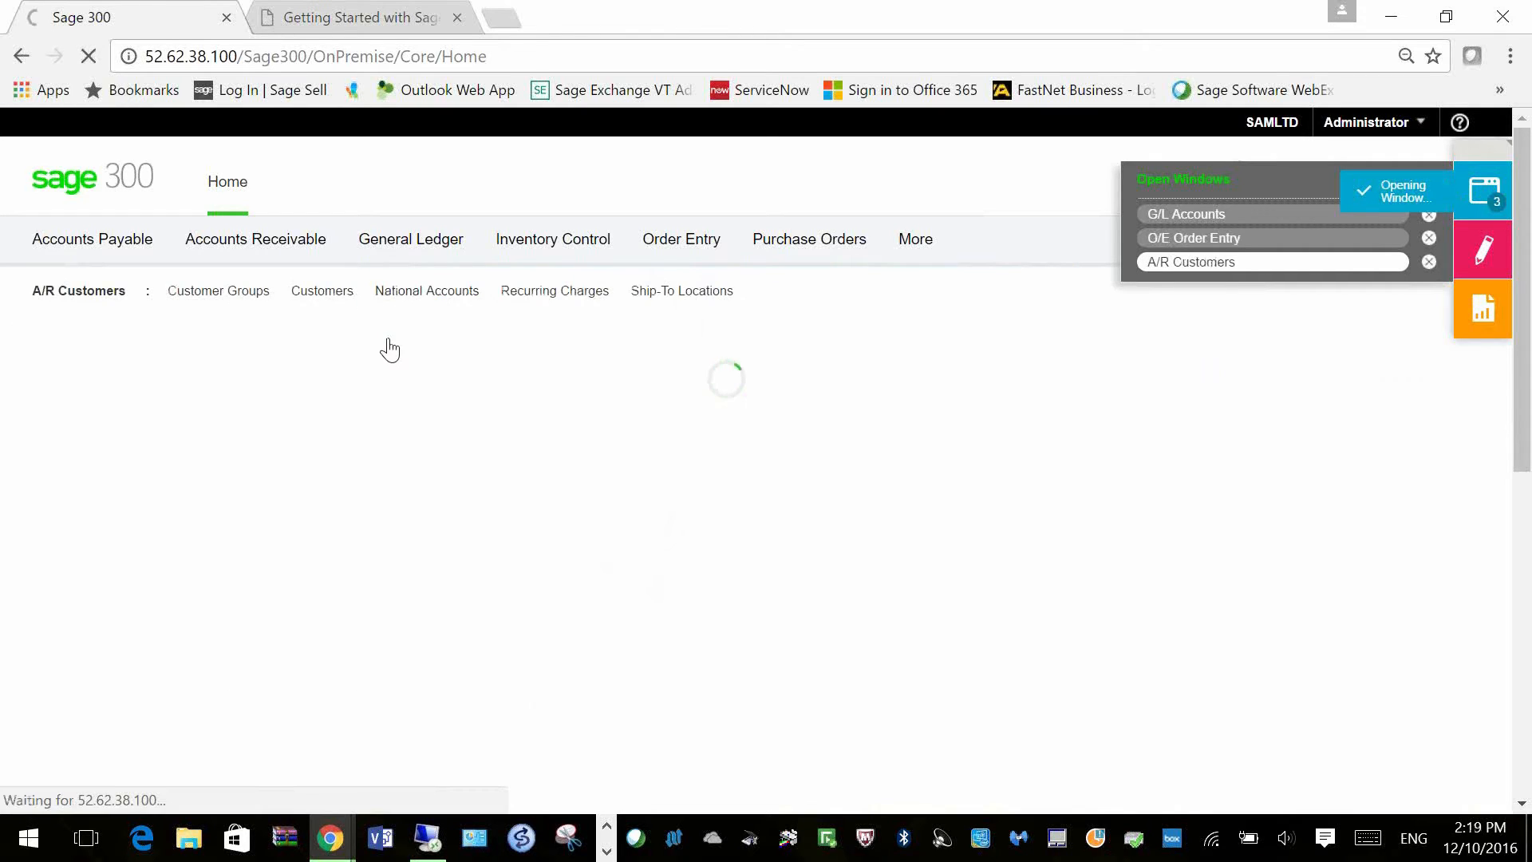
{"action": "mouse_move", "coordinate": [411, 260]}
{"action": "mouse_move", "coordinate": [329, 253]}
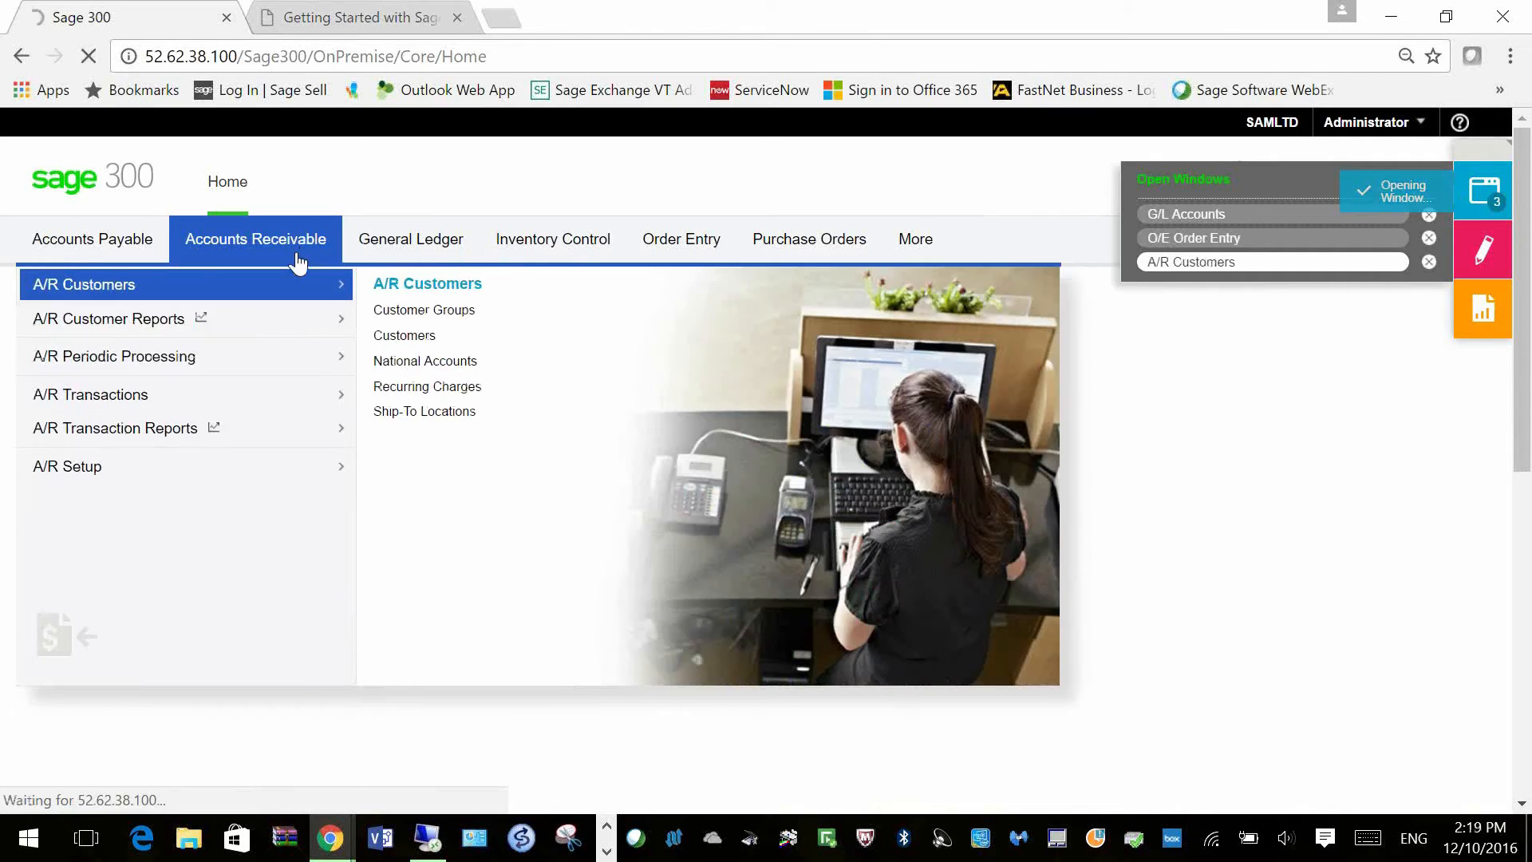
{"action": "mouse_move", "coordinate": [345, 319]}
{"action": "left_click", "coordinate": [406, 339]}
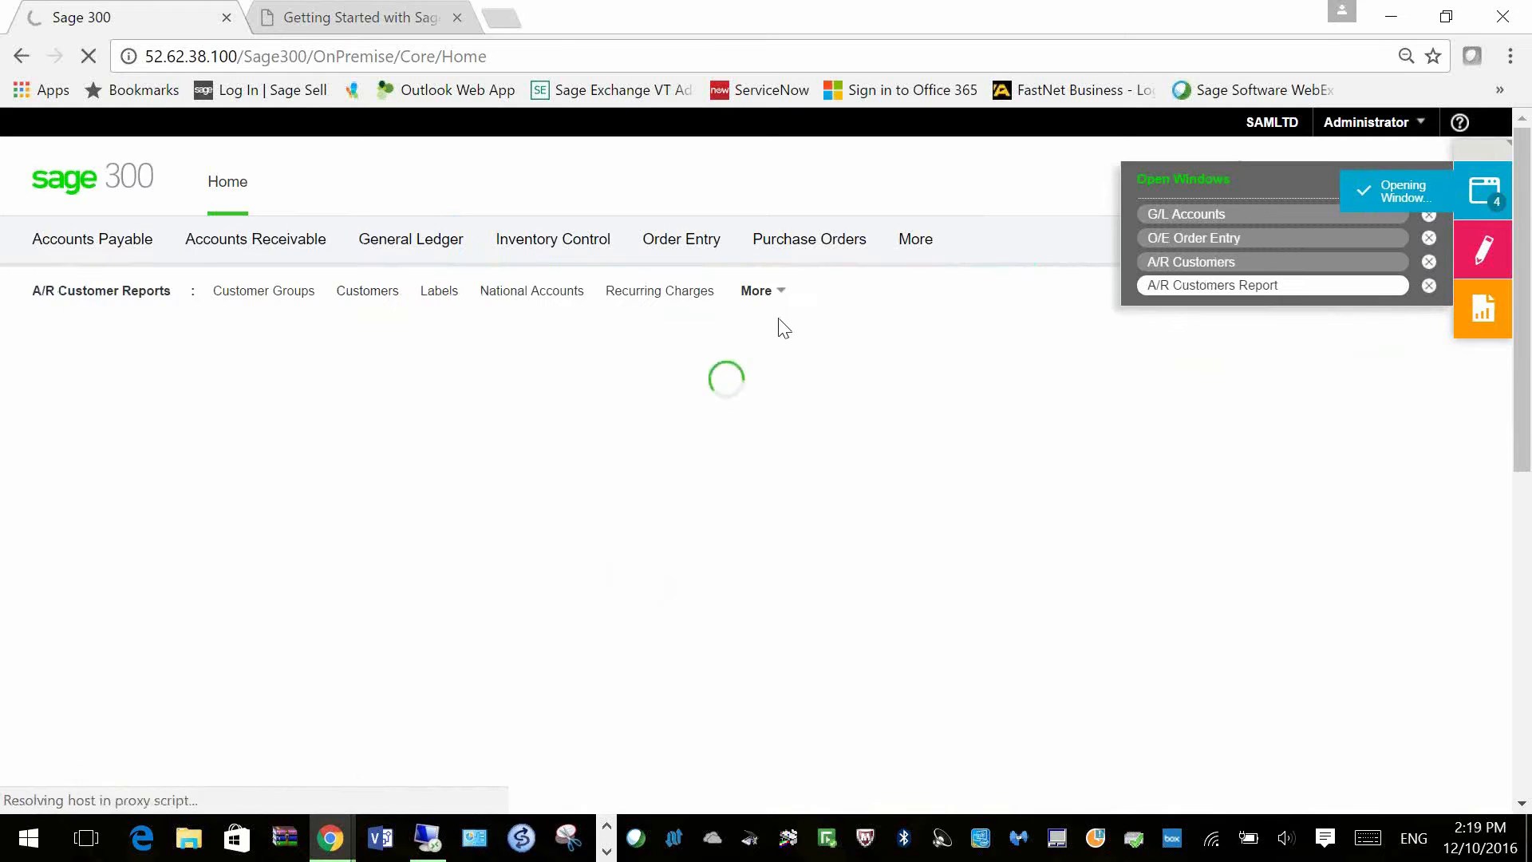
{"action": "mouse_move", "coordinate": [806, 238]}
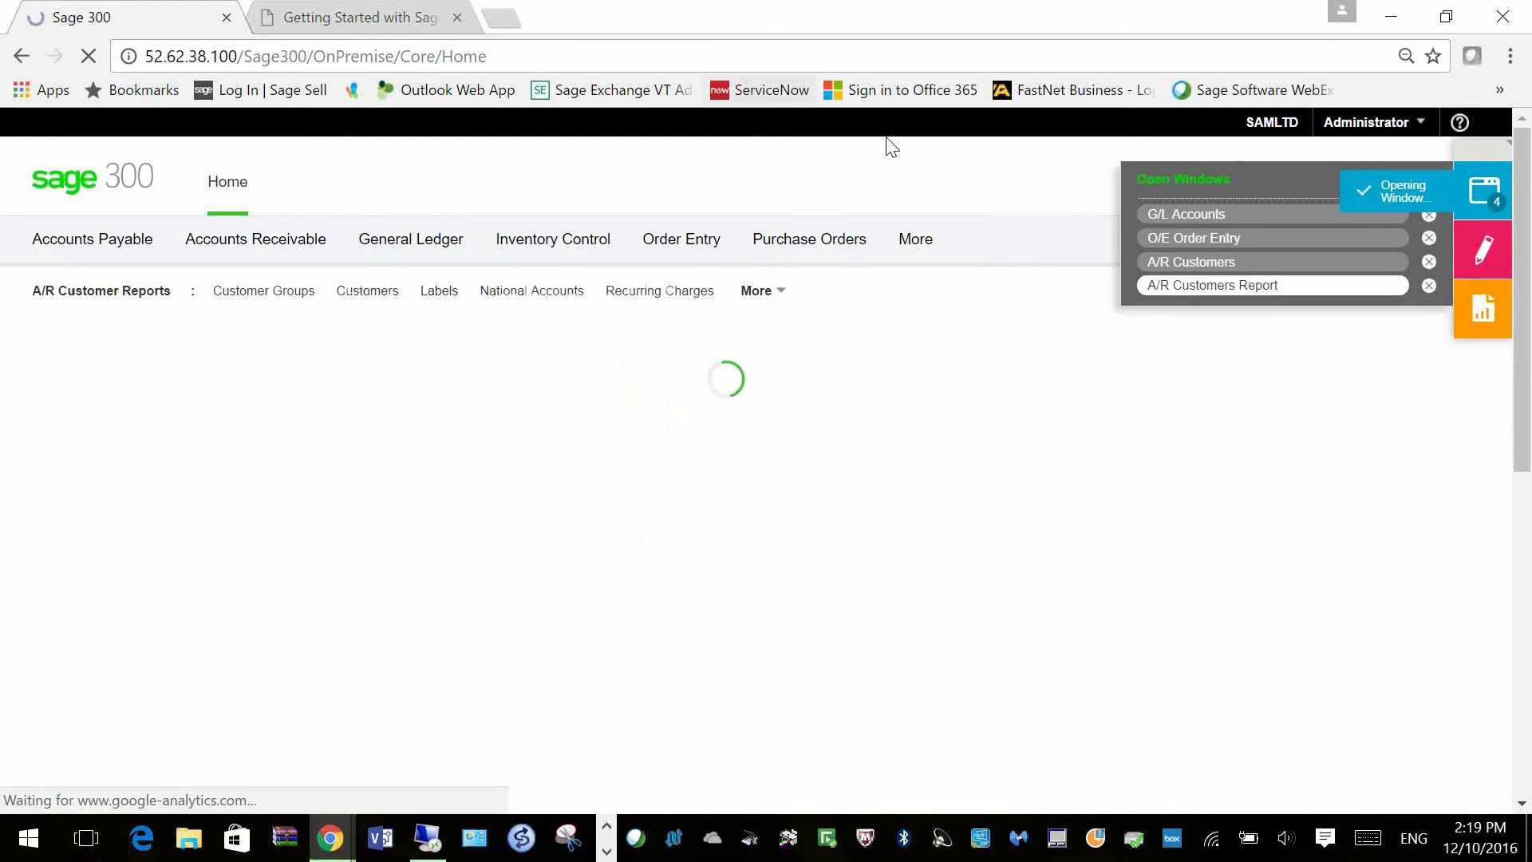
{"action": "left_click", "coordinate": [1171, 263]}
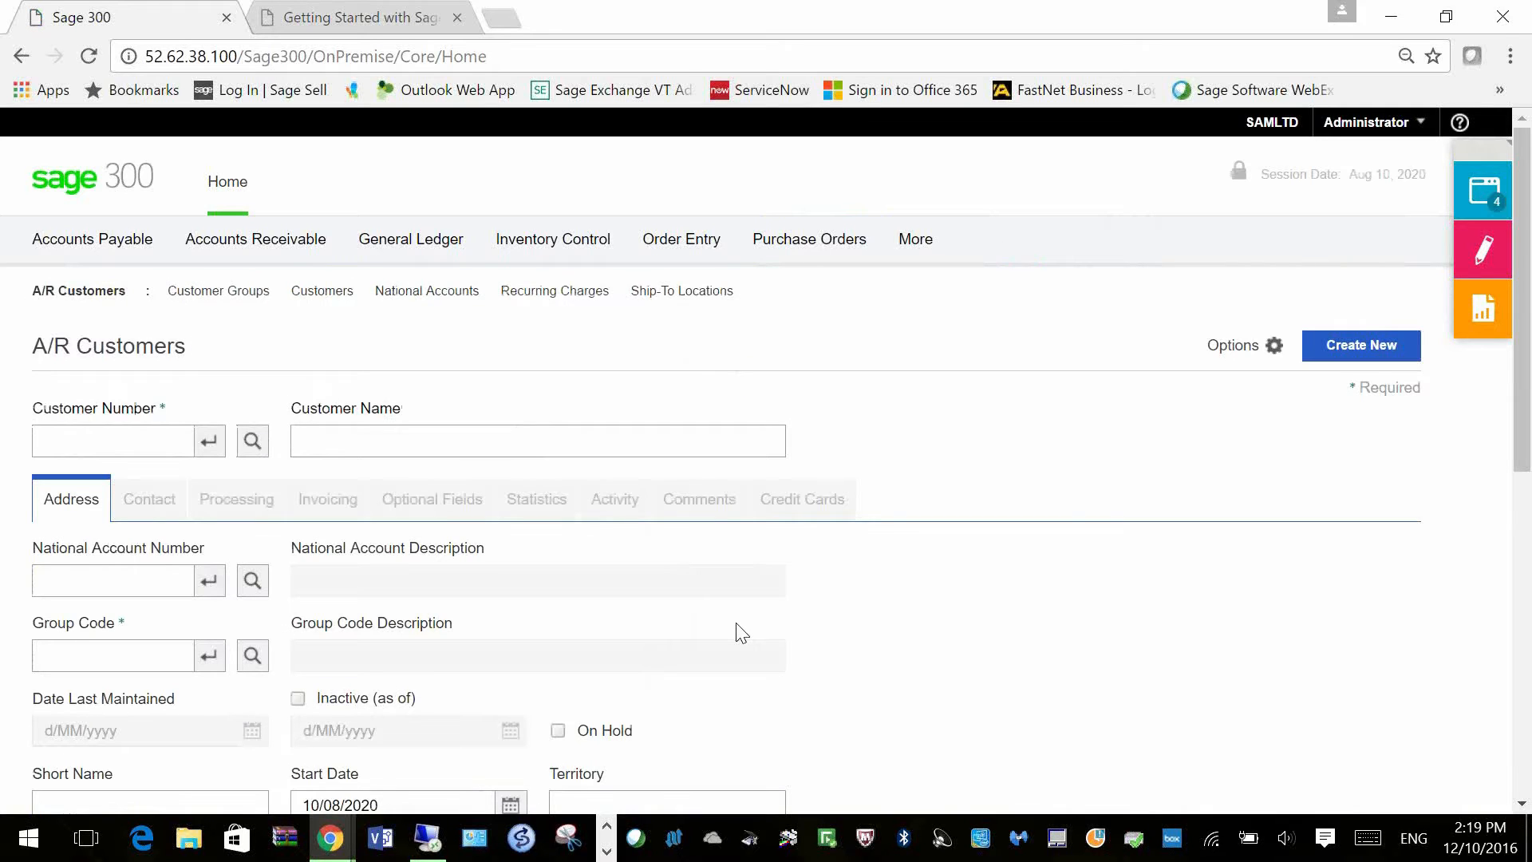
Step: Load the customer by number and view its empty Credit Cards tab
{"action": "left_click", "coordinate": [184, 438]}
{"action": "type", "text": "12"}
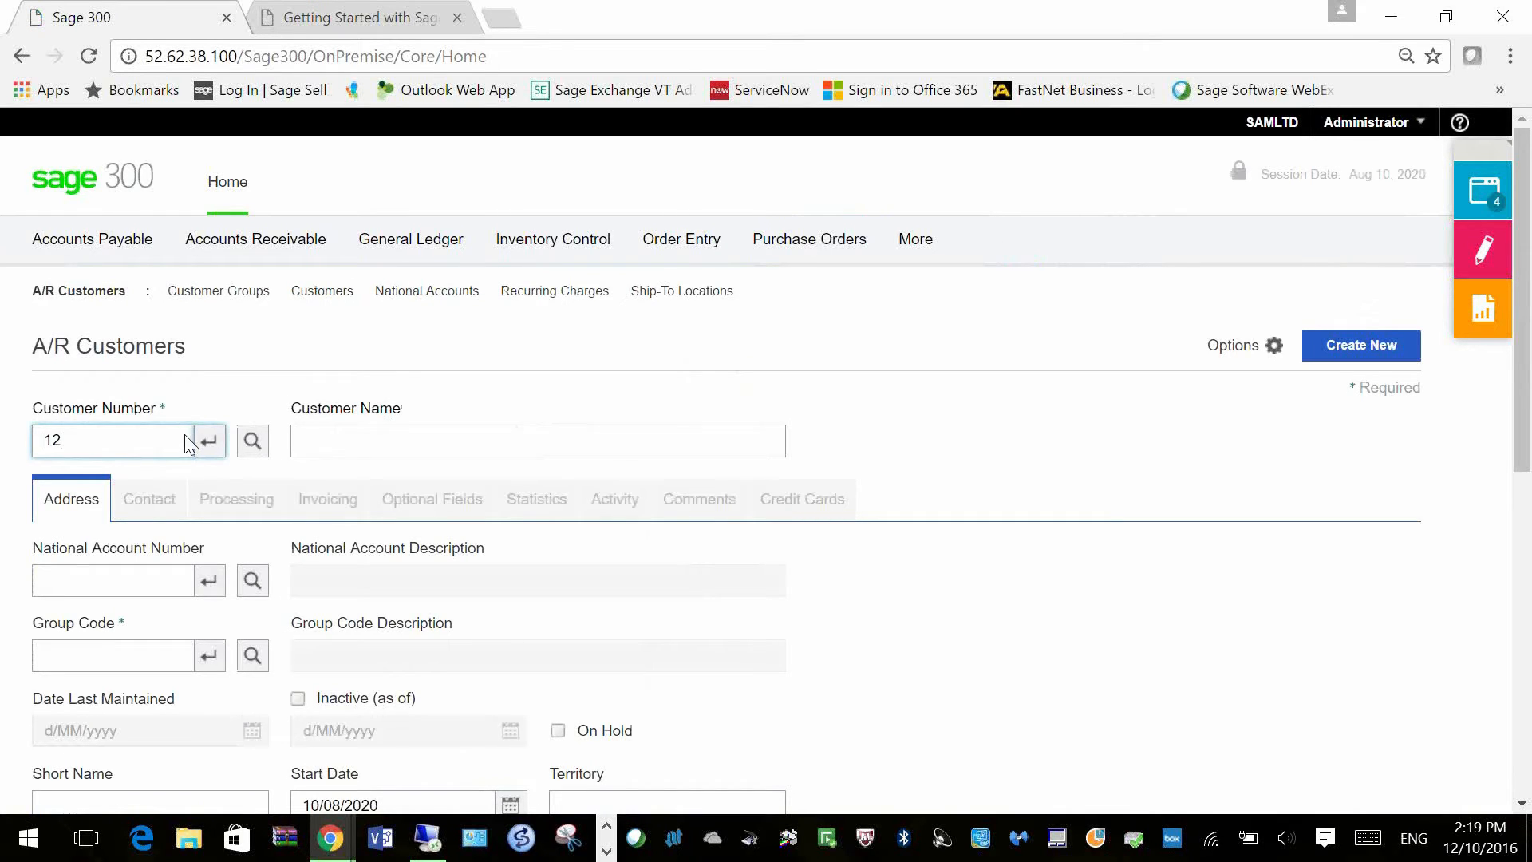
{"action": "type", "text": "00"}
{"action": "key", "text": "Tab"}
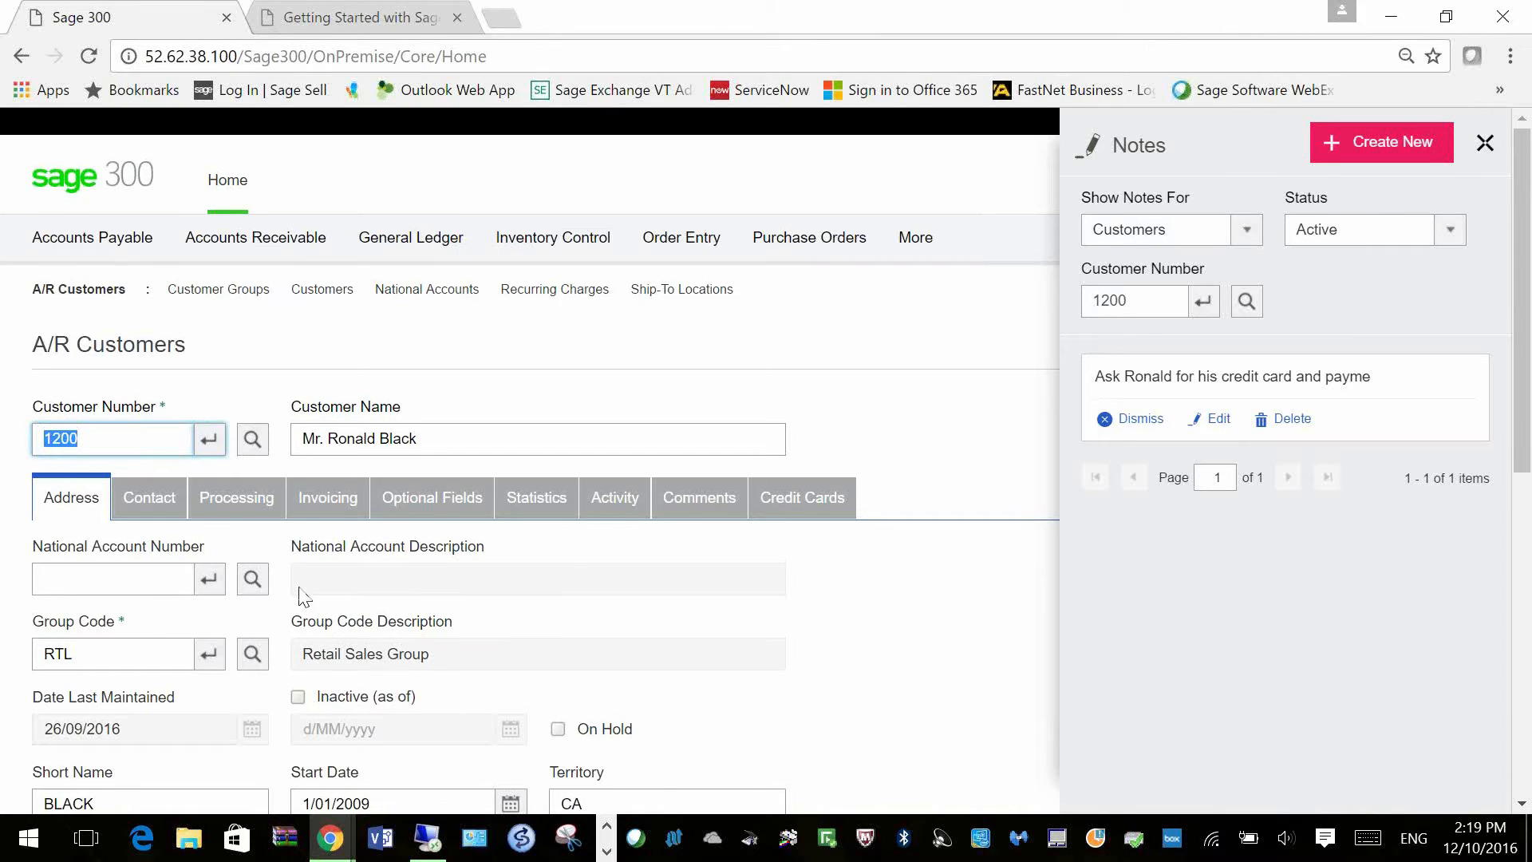
{"action": "scroll", "coordinate": [303, 597], "scroll_direction": "down", "scroll_amount": 2}
{"action": "scroll", "coordinate": [308, 574], "scroll_direction": "down", "scroll_amount": 2}
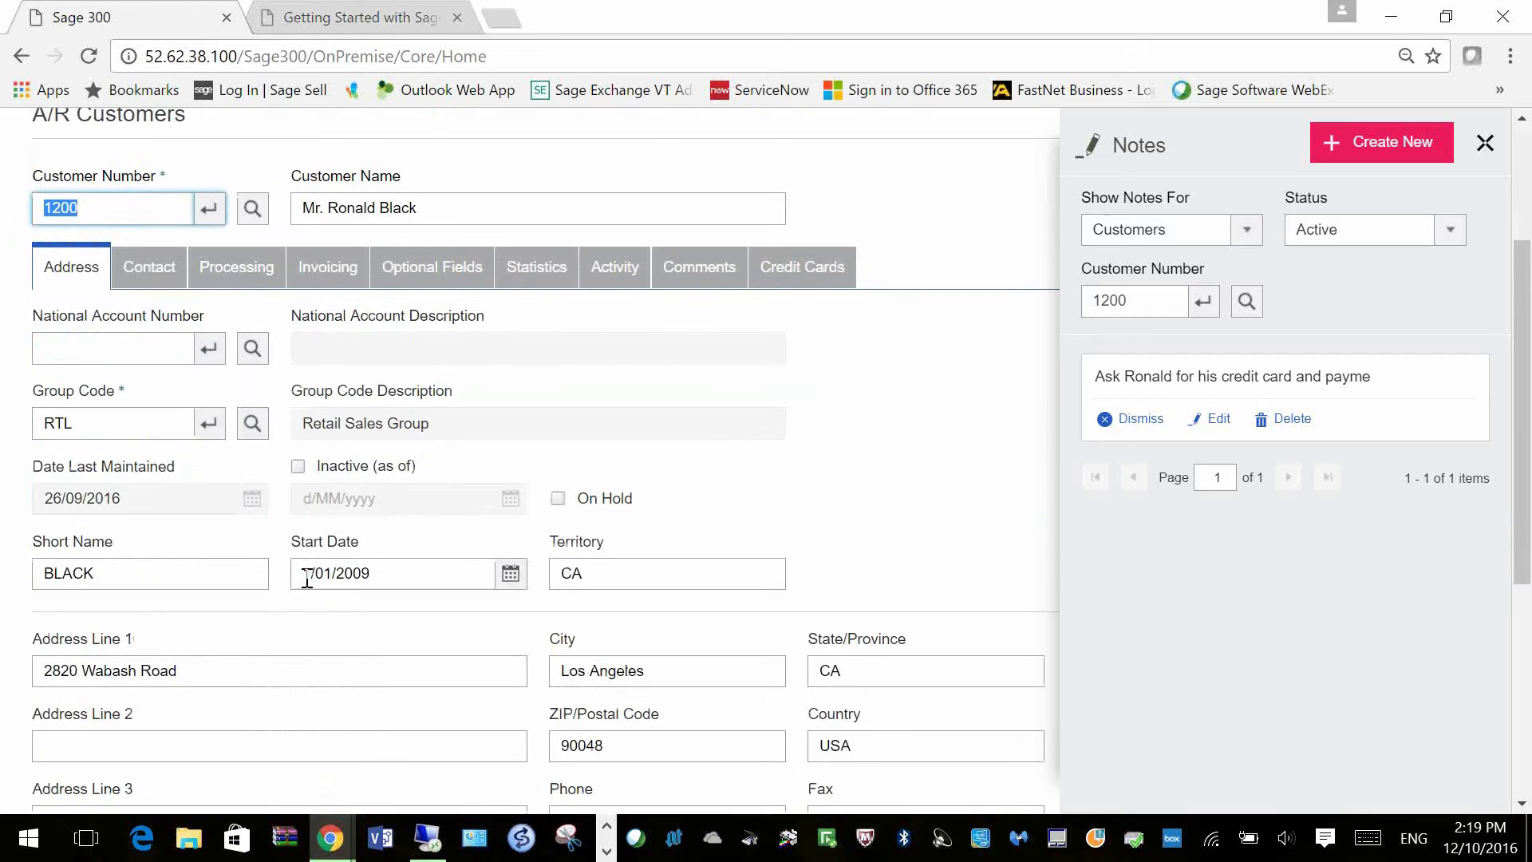
{"action": "scroll", "coordinate": [311, 575], "scroll_direction": "up", "scroll_amount": 4}
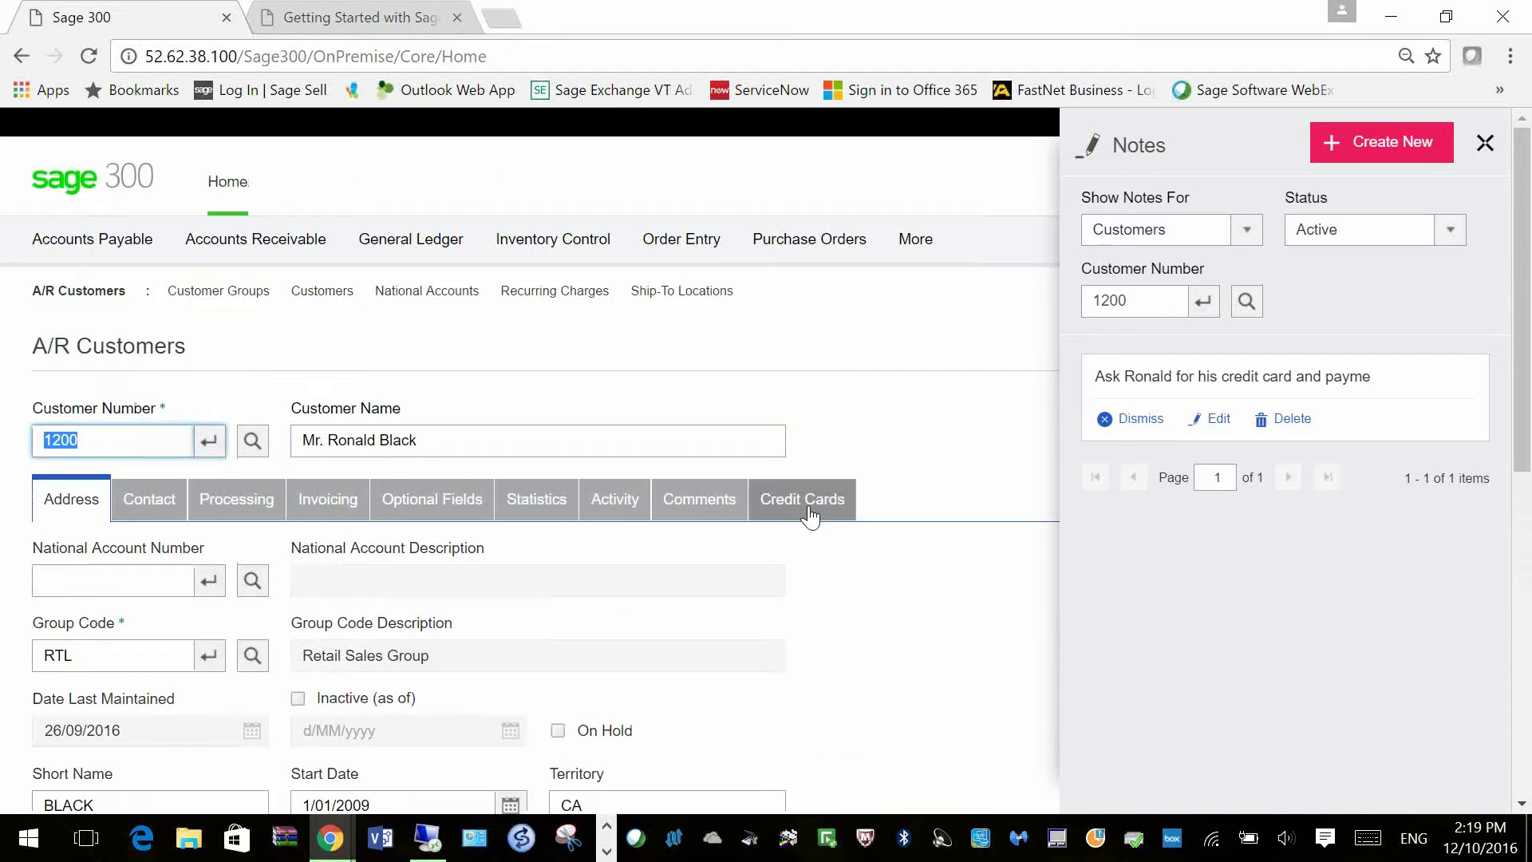
{"action": "left_click", "coordinate": [799, 516]}
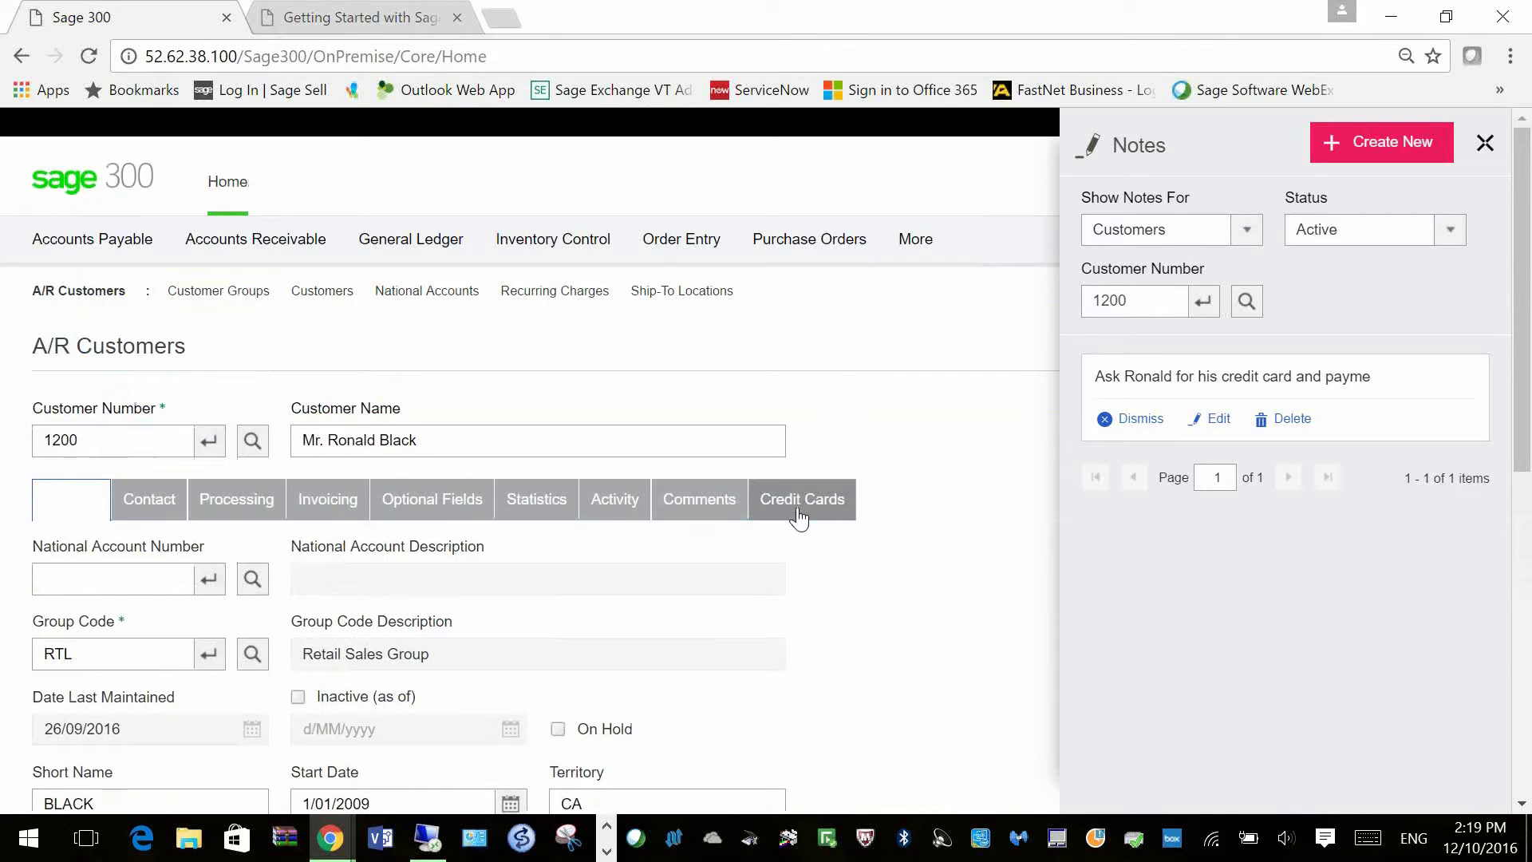
{"action": "scroll", "coordinate": [798, 550], "scroll_direction": "down", "scroll_amount": 5}
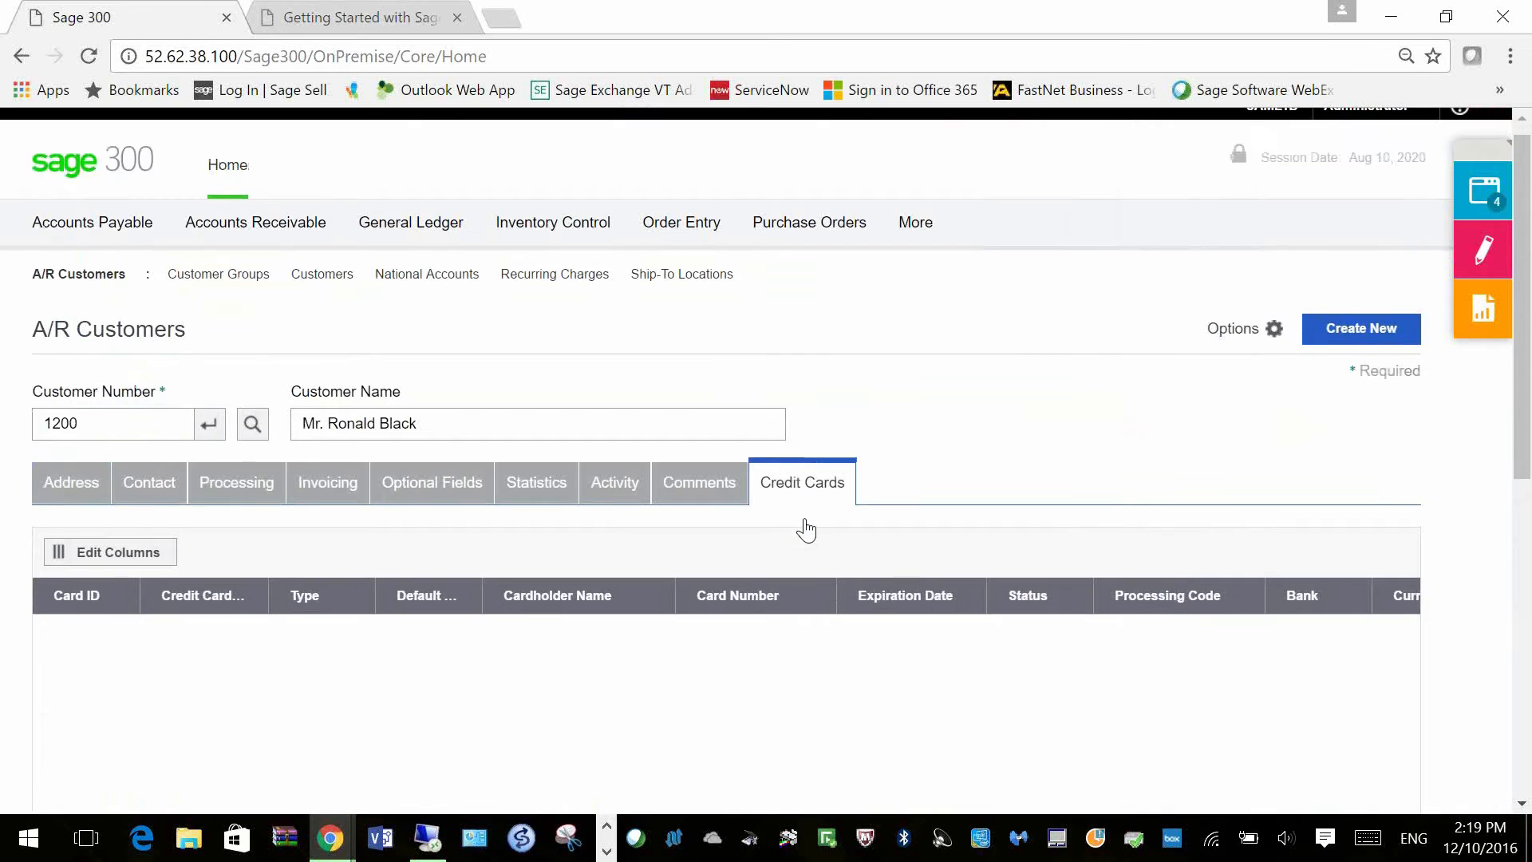
{"action": "scroll", "coordinate": [536, 674], "scroll_direction": "up", "scroll_amount": 4}
{"action": "scroll", "coordinate": [235, 787], "scroll_direction": "down", "scroll_amount": 3}
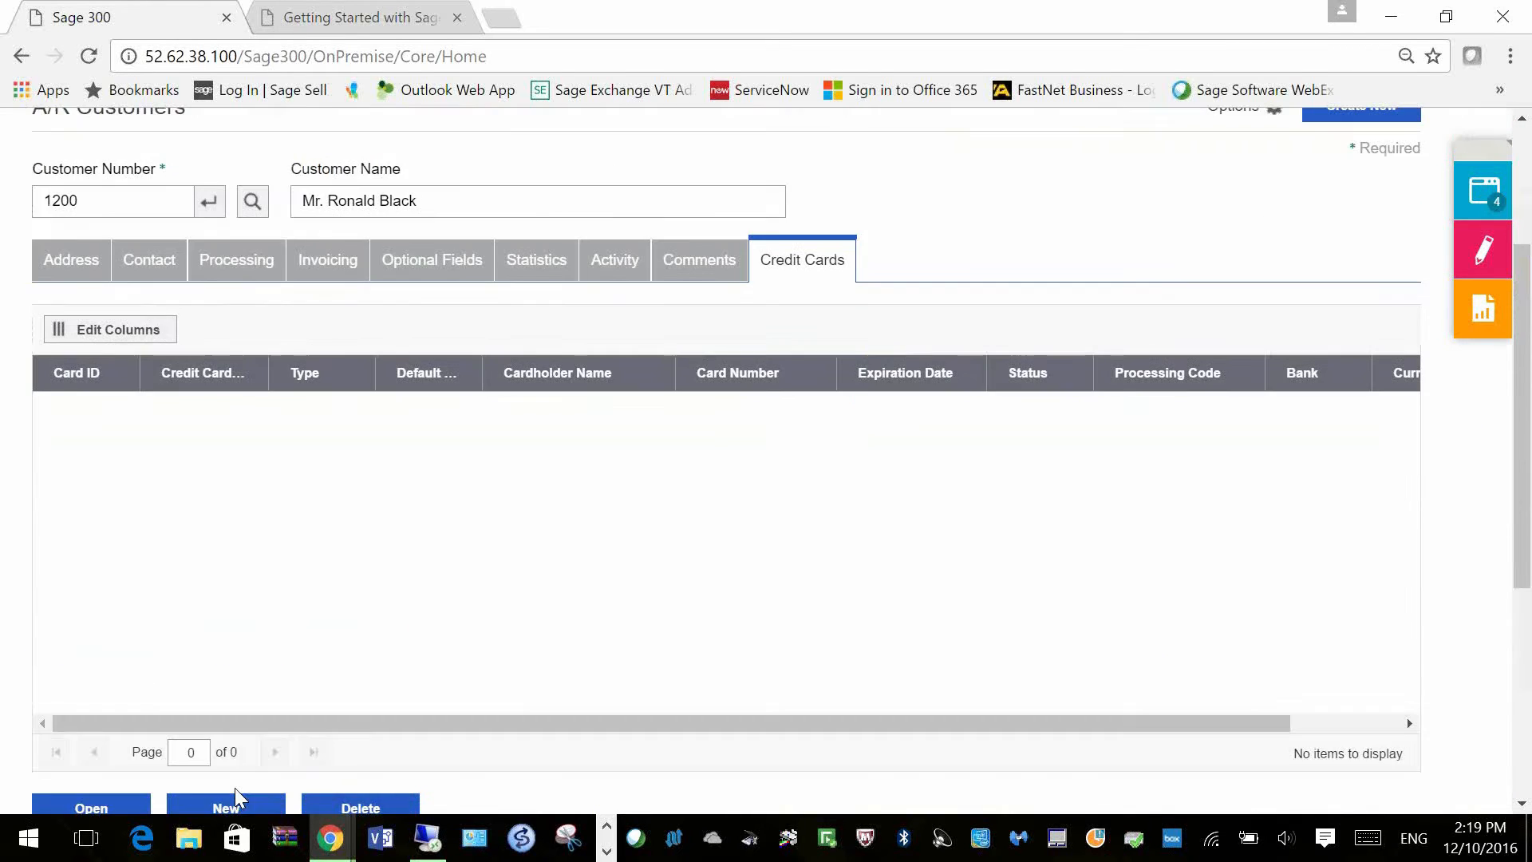
Step: Add a new credit card with Card ID VISA, a description, and processing code SPSDEMO
{"action": "left_click", "coordinate": [220, 701]}
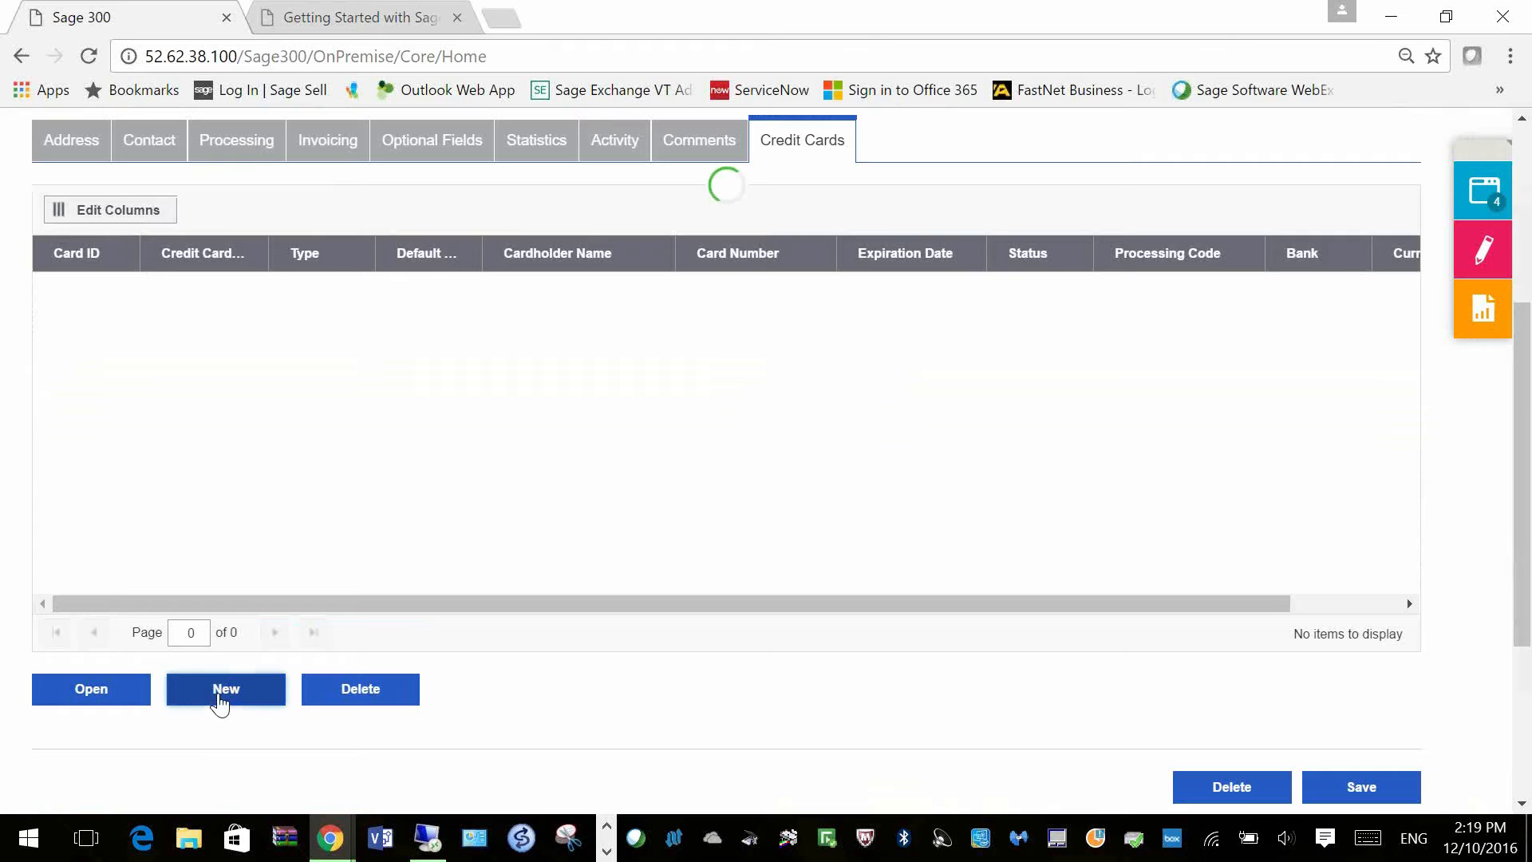
{"action": "left_click", "coordinate": [291, 473]}
{"action": "type", "text": "VISA"}
{"action": "key", "text": "Tab"}
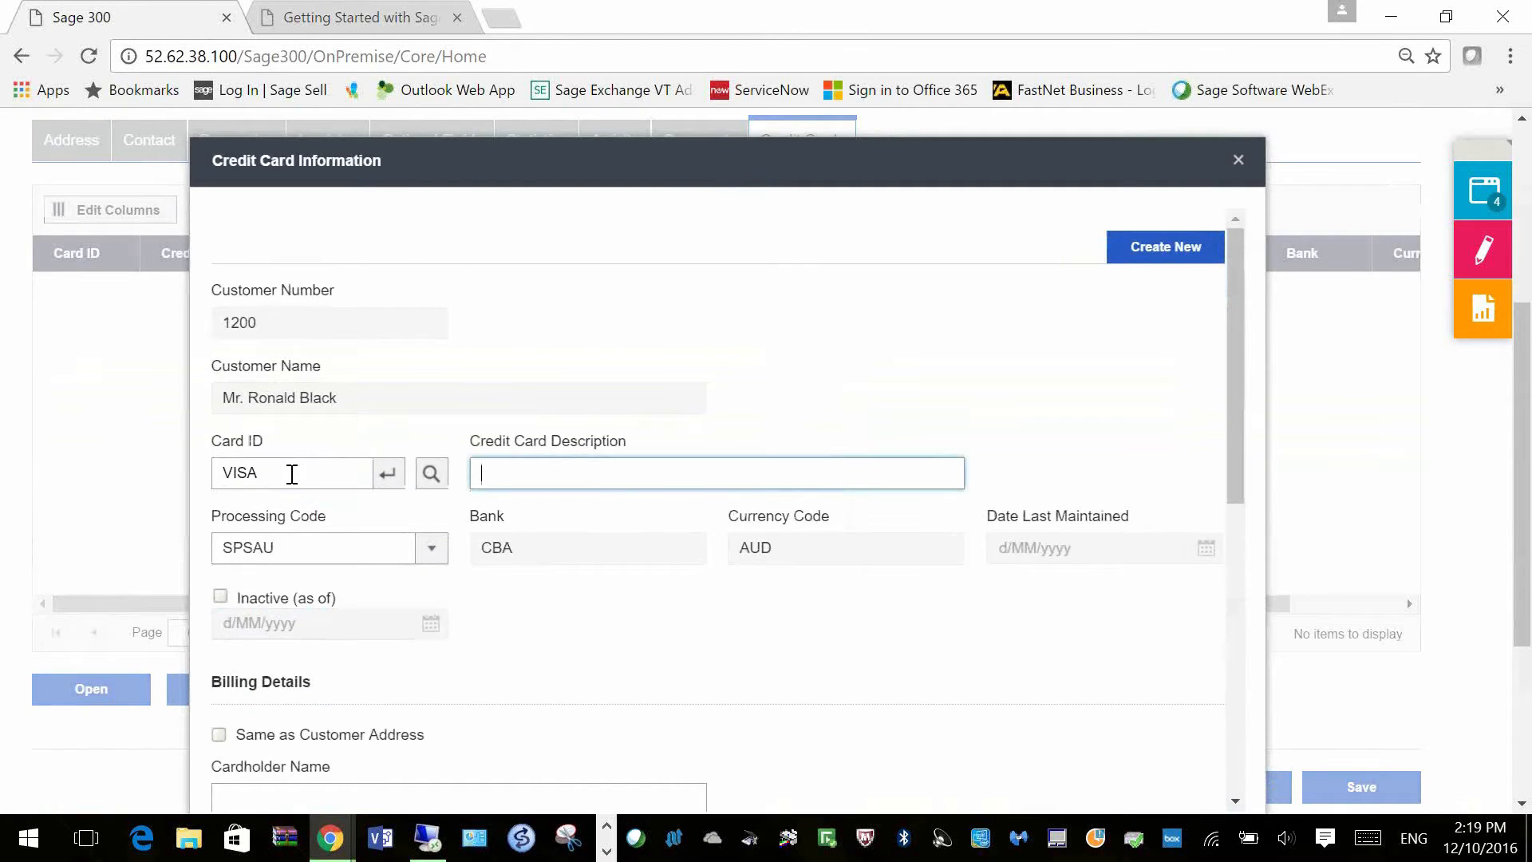
{"action": "type", "text": "ron"}
{"action": "key", "text": "Tab"}
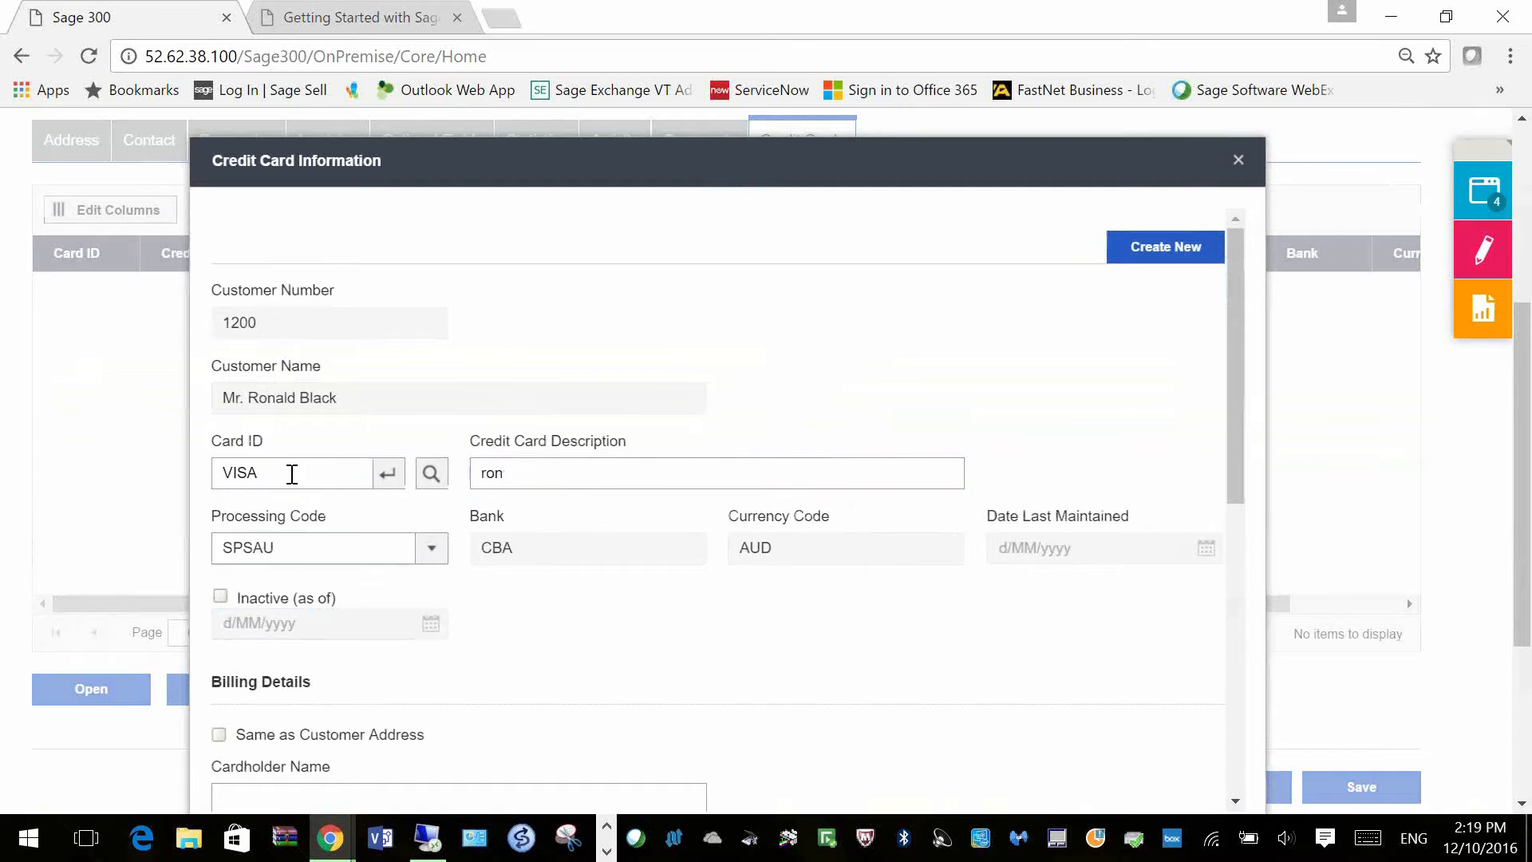
{"action": "left_click", "coordinate": [428, 551]}
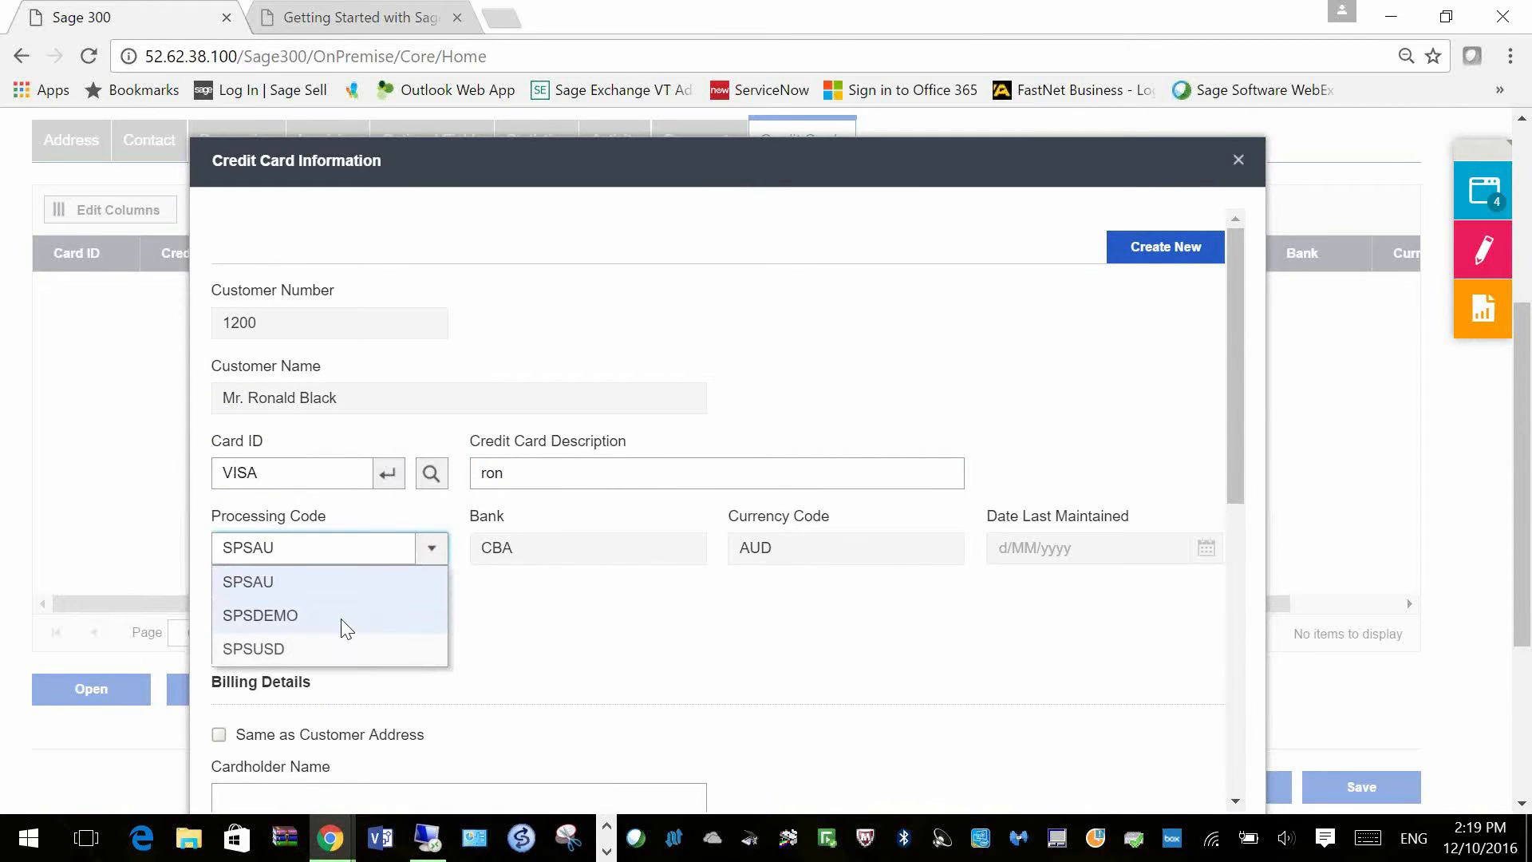
{"action": "left_click", "coordinate": [343, 619]}
Step: Use the customer address for billing and mark the card default and for automatic payments
{"action": "scroll", "coordinate": [587, 681], "scroll_direction": "down", "scroll_amount": 4}
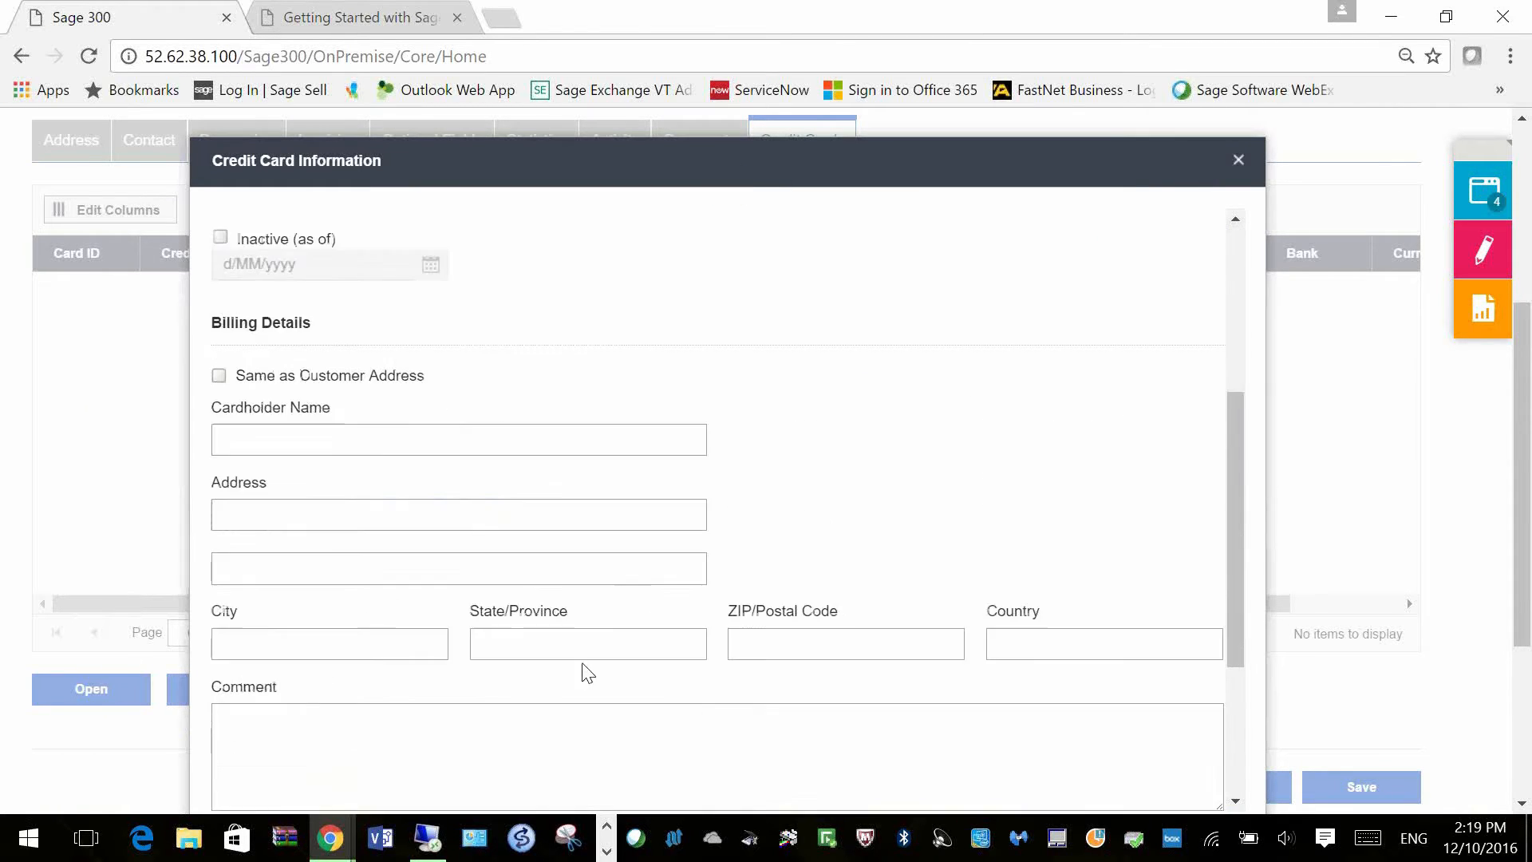
{"action": "left_click", "coordinate": [219, 376]}
{"action": "scroll", "coordinate": [418, 574], "scroll_direction": "down", "scroll_amount": 3}
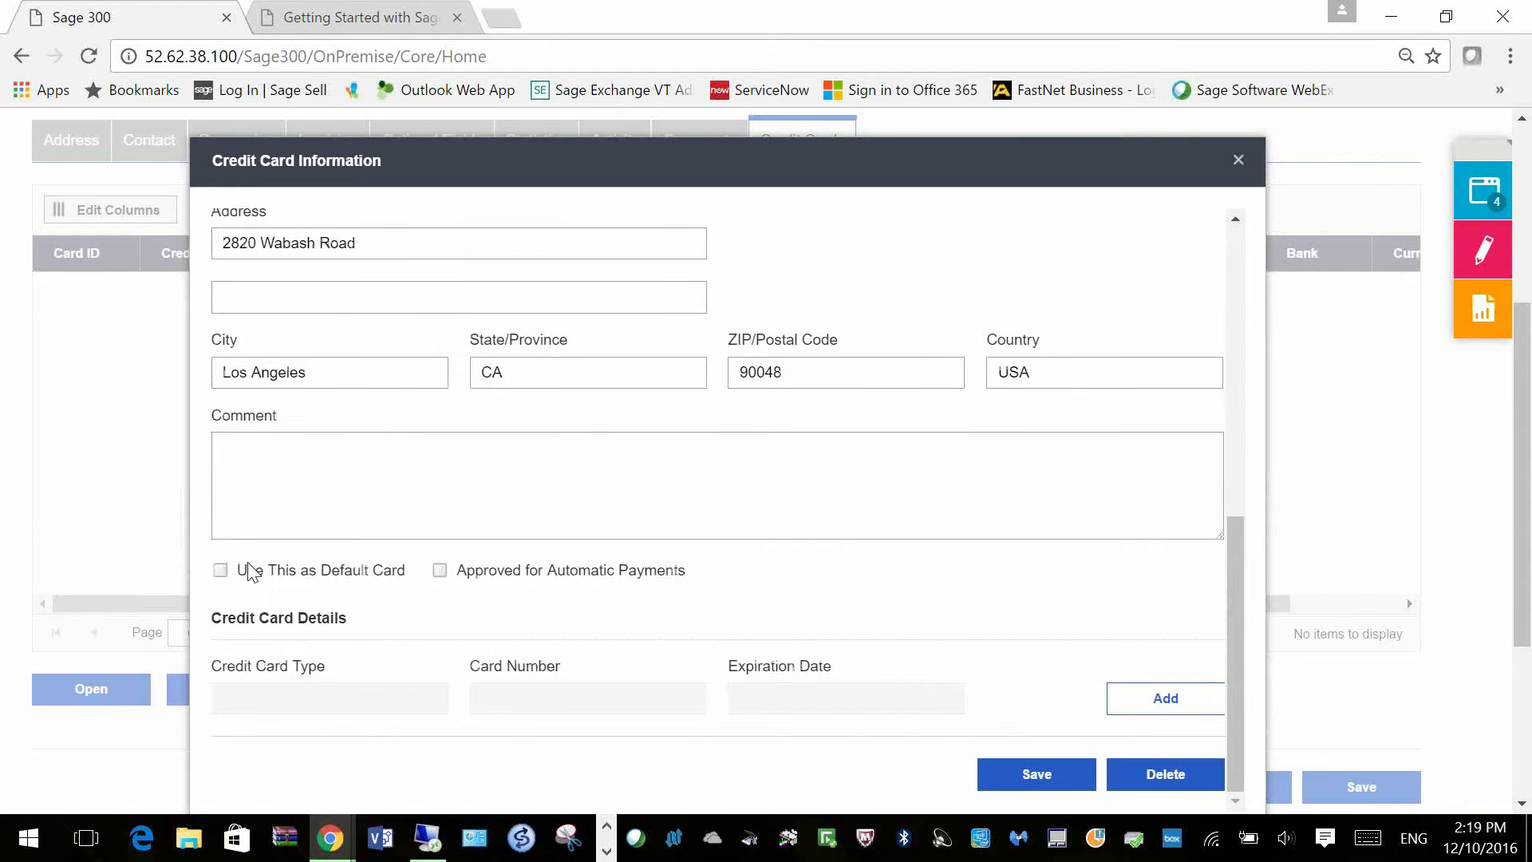
{"action": "left_click", "coordinate": [221, 572]}
{"action": "left_click", "coordinate": [441, 571]}
{"action": "scroll", "coordinate": [501, 591], "scroll_direction": "down", "scroll_amount": 1}
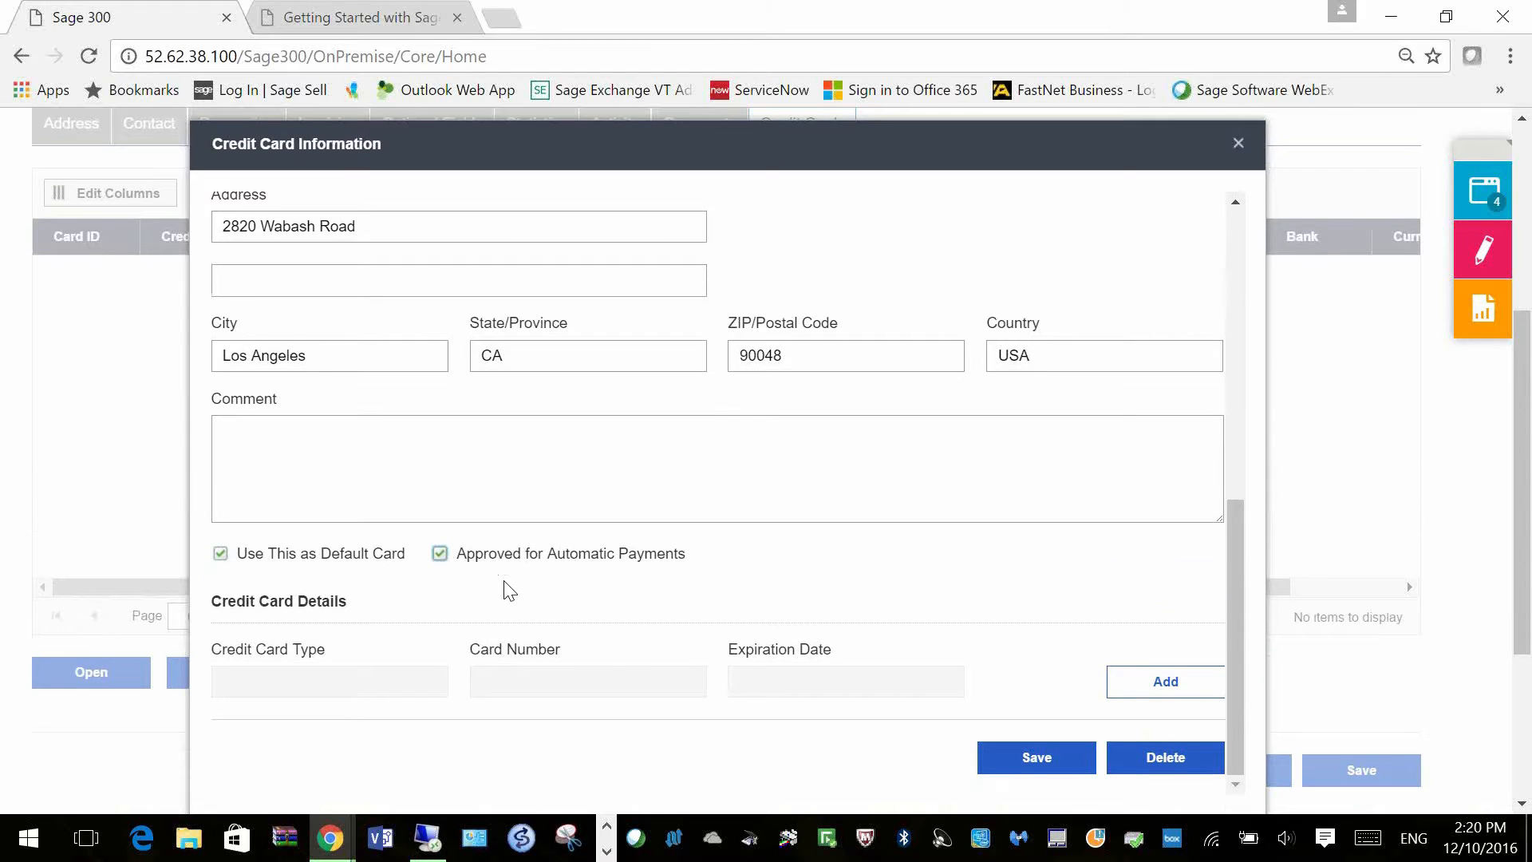
{"action": "scroll", "coordinate": [509, 591], "scroll_direction": "down", "scroll_amount": 2}
{"action": "left_click", "coordinate": [1163, 578]}
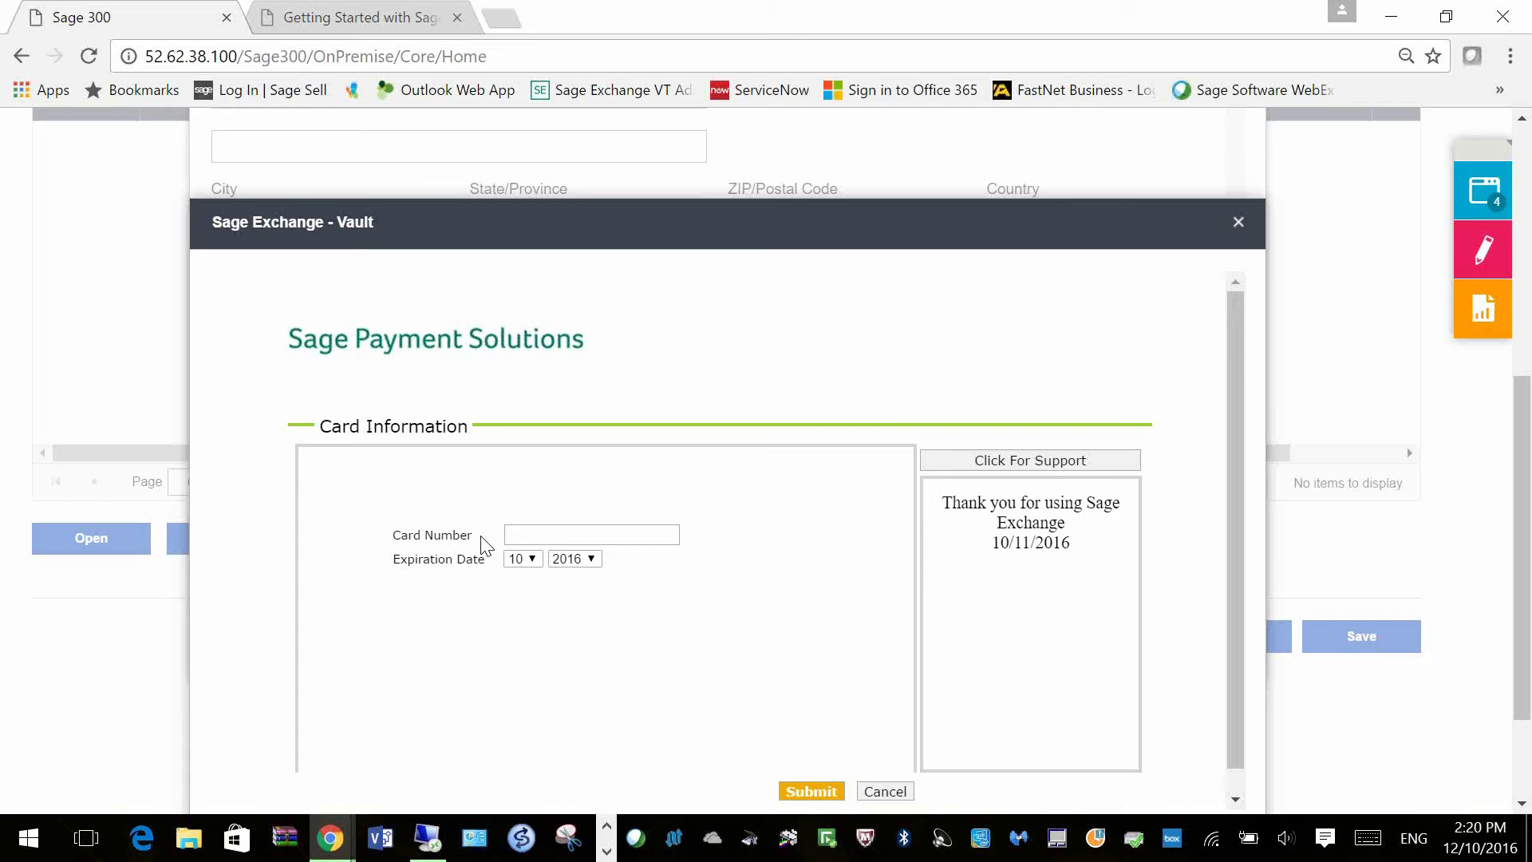
Step: Enter the card number with expiration year 2022 in the vault and submit it
{"action": "left_click", "coordinate": [545, 536]}
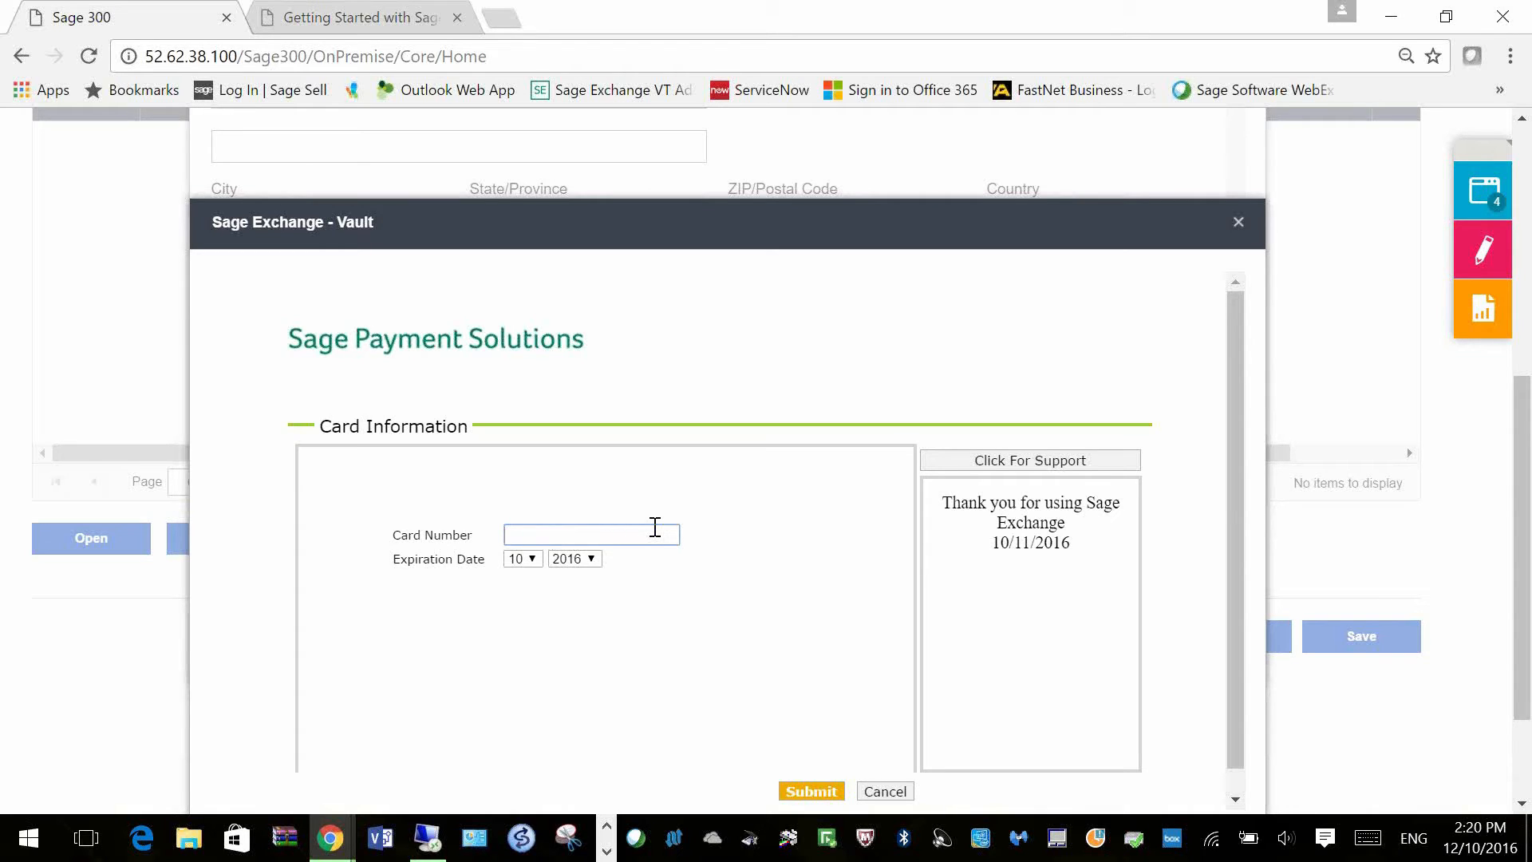
{"action": "type", "text": "411"}
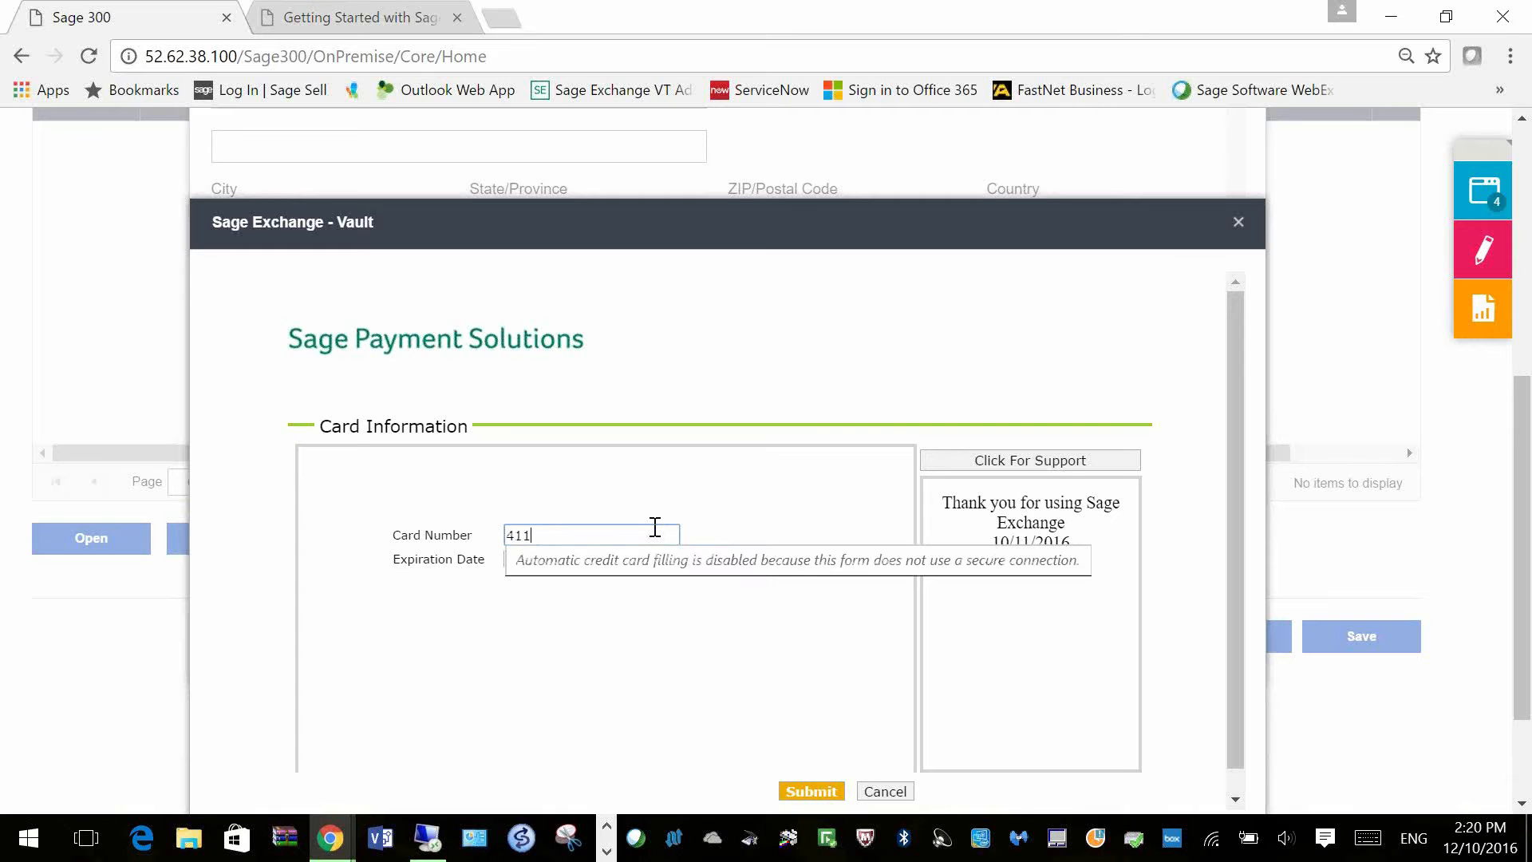
{"action": "type", "text": "1111111111111"}
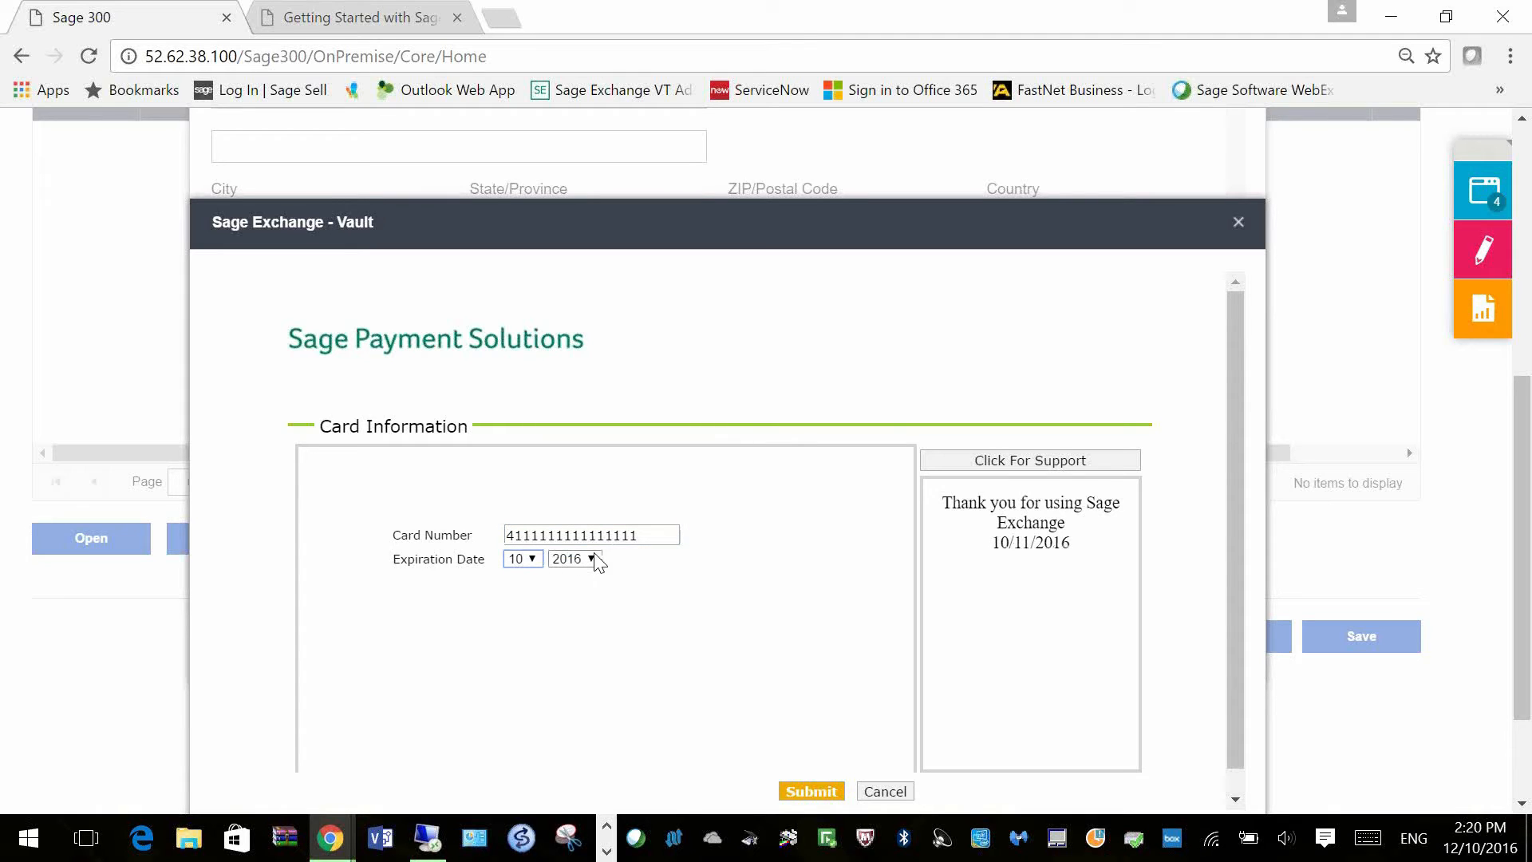
{"action": "left_click", "coordinate": [596, 559]}
{"action": "left_click", "coordinate": [574, 672]}
{"action": "left_click", "coordinate": [810, 791]}
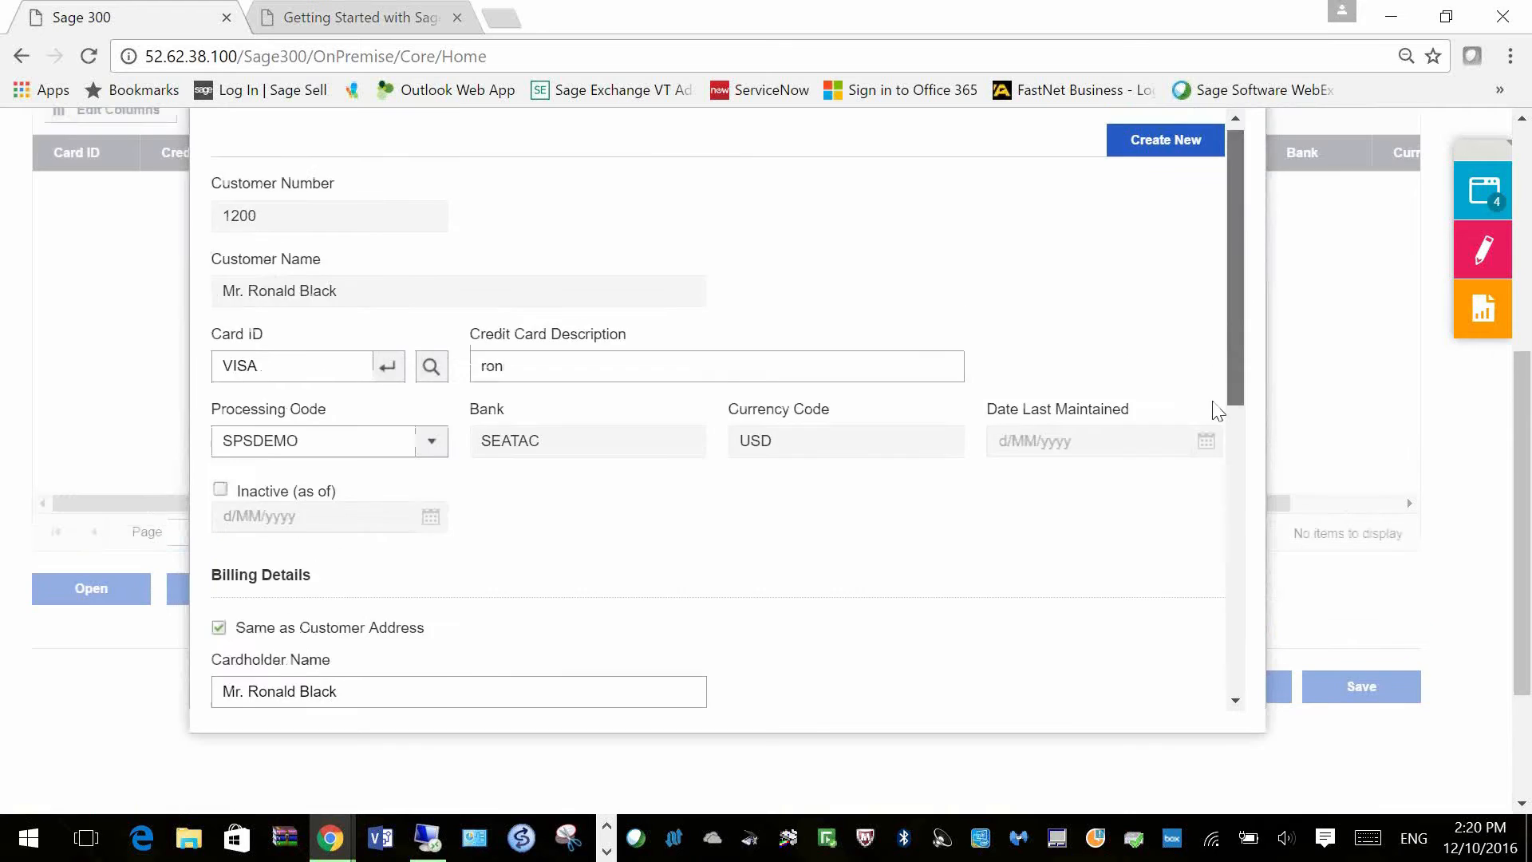
Step: Save the VISA card record in Credit Card Information
{"action": "scroll", "coordinate": [1218, 410], "scroll_direction": "down", "scroll_amount": 8}
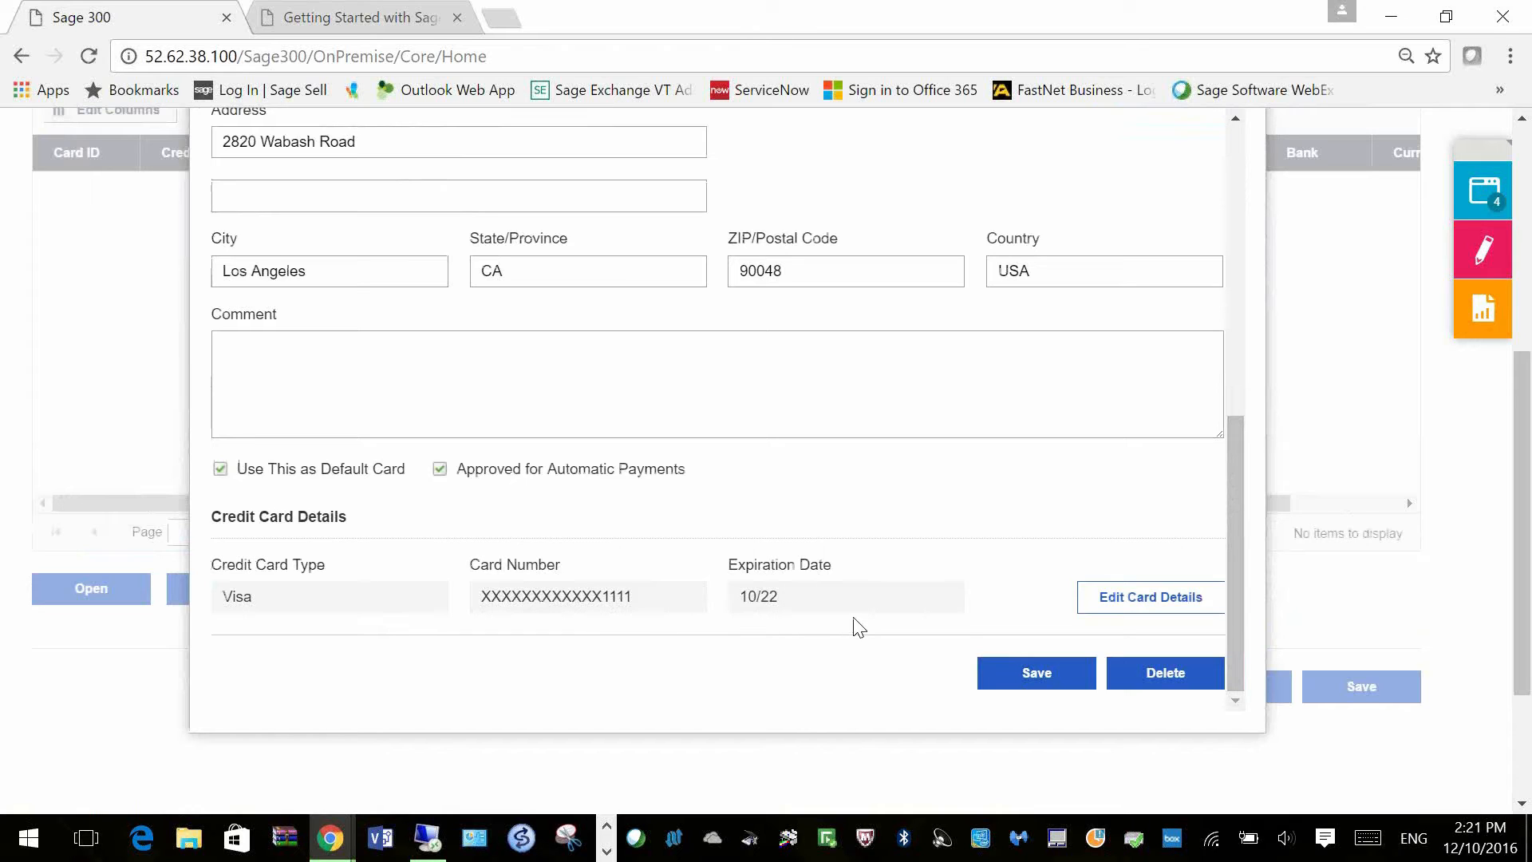
{"action": "left_click", "coordinate": [1037, 672]}
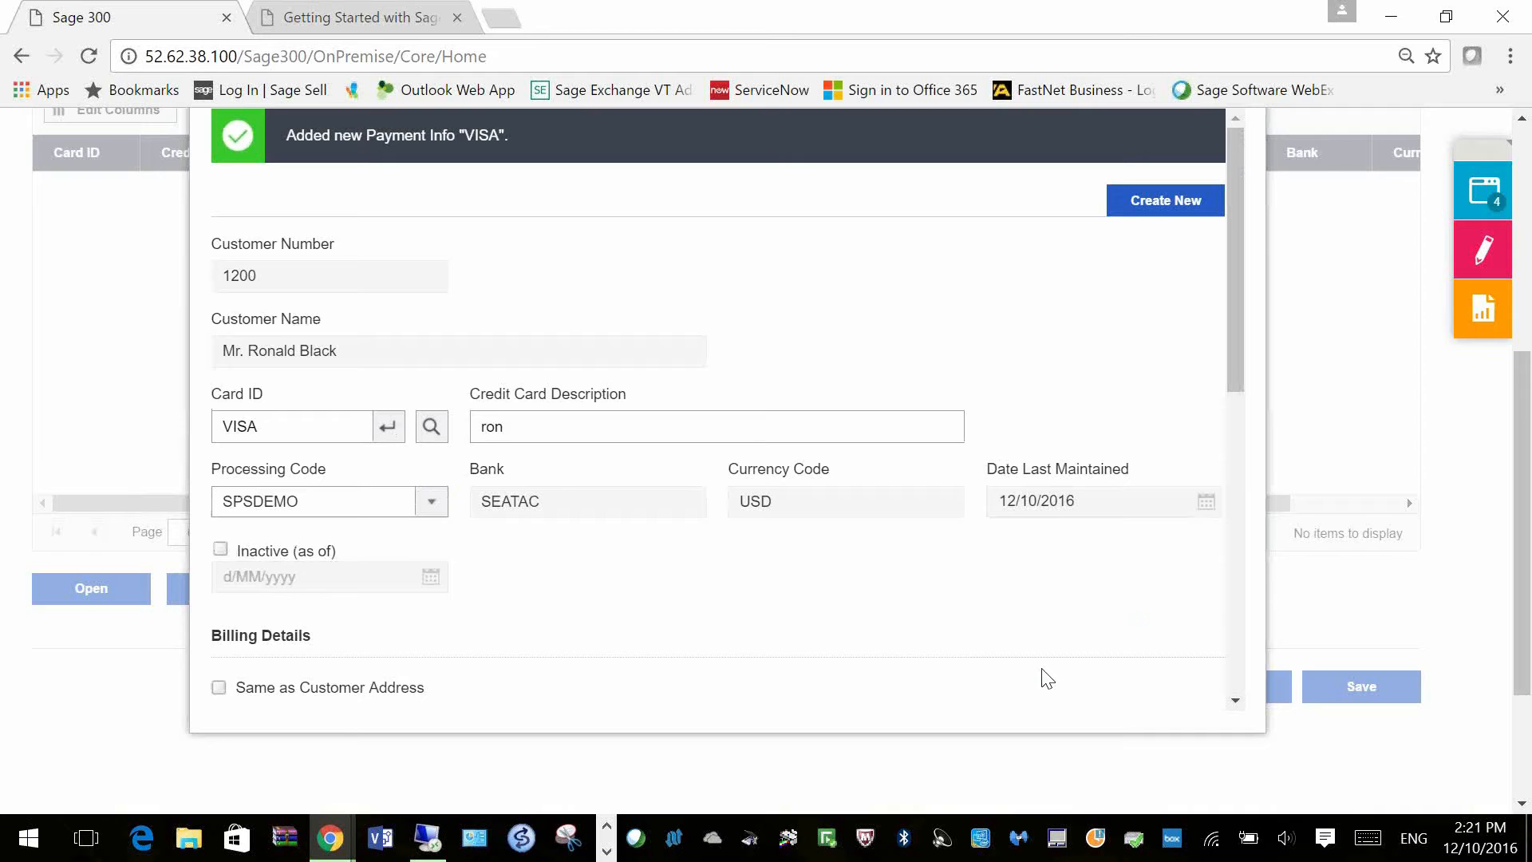
{"action": "left_click_drag", "start_coordinate": [1238, 332], "coordinate": [1229, 655]}
{"action": "left_click", "coordinate": [1037, 673]}
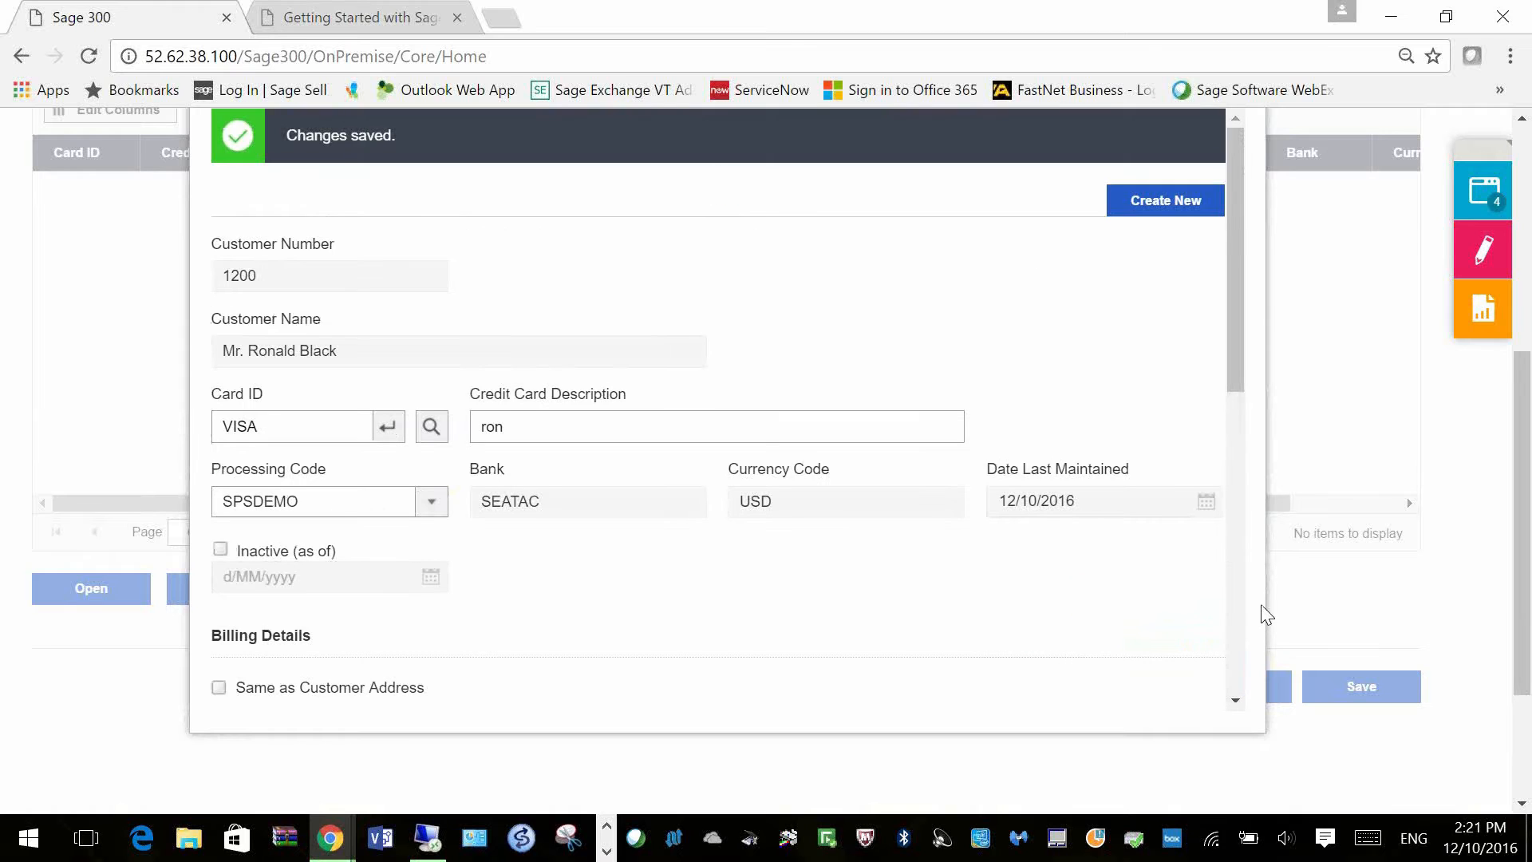
{"action": "scroll", "coordinate": [1258, 424], "scroll_direction": "up", "scroll_amount": 4}
{"action": "scroll", "coordinate": [1256, 325], "scroll_direction": "up", "scroll_amount": 3}
Step: Close the credit card window, save the customer record, and open the Options menu
{"action": "left_click", "coordinate": [1239, 513]}
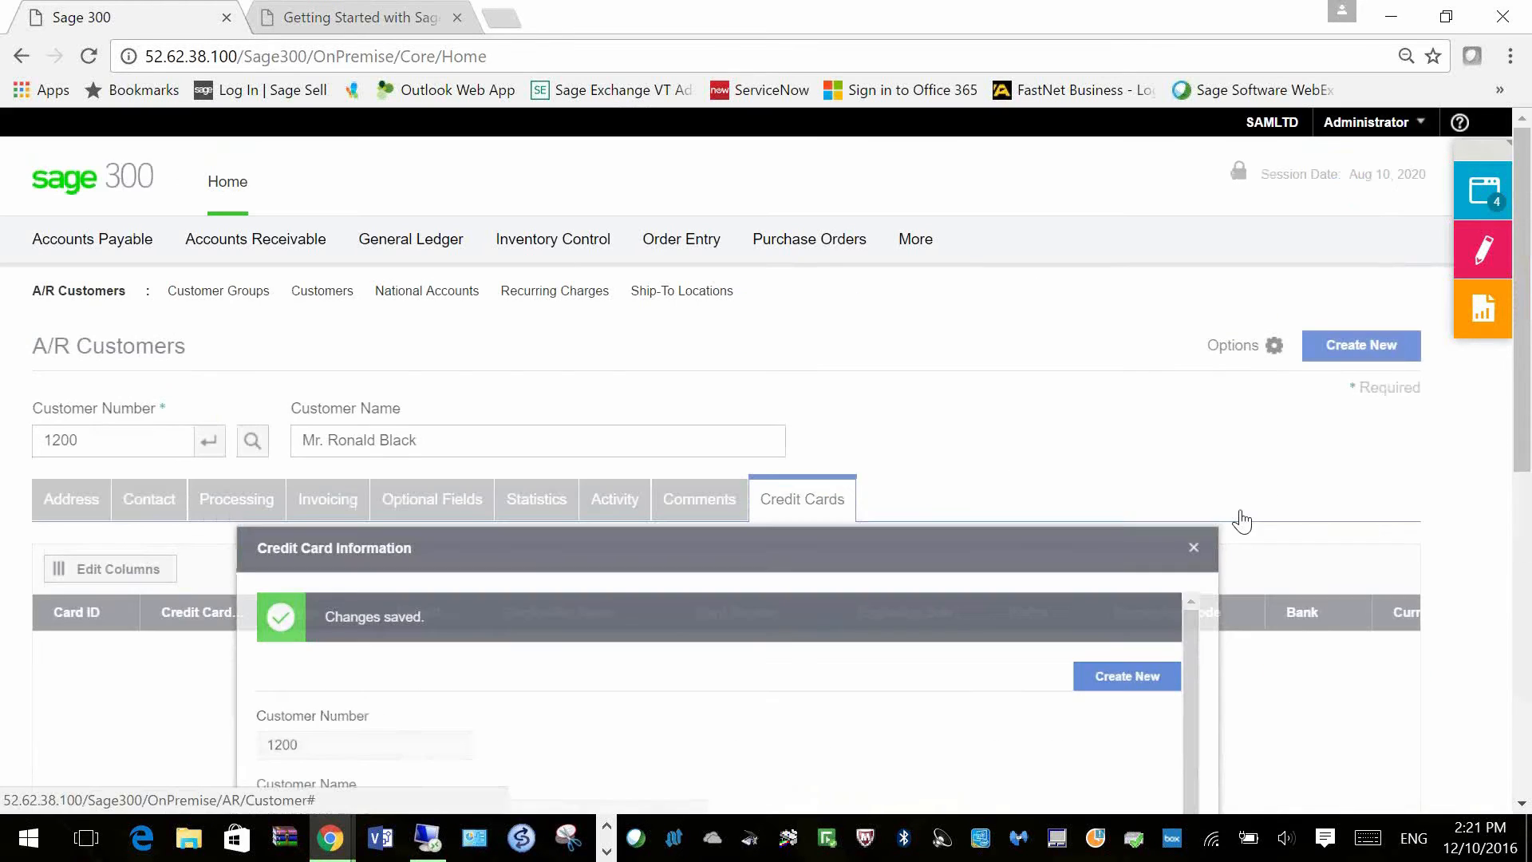
{"action": "scroll", "coordinate": [1308, 524], "scroll_direction": "down", "scroll_amount": 3}
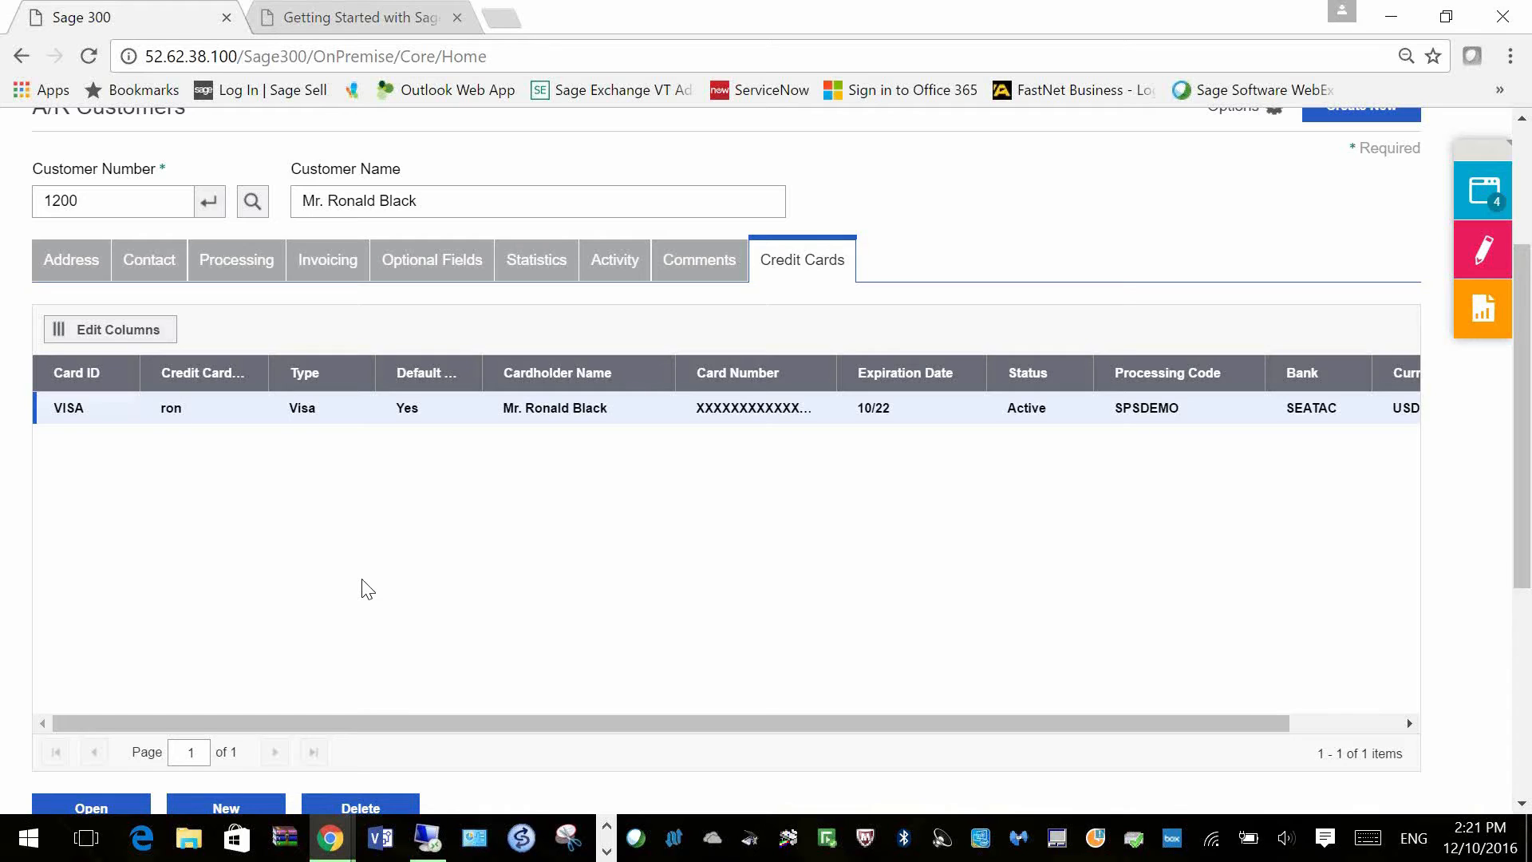
{"action": "scroll", "coordinate": [437, 556], "scroll_direction": "down", "scroll_amount": 2}
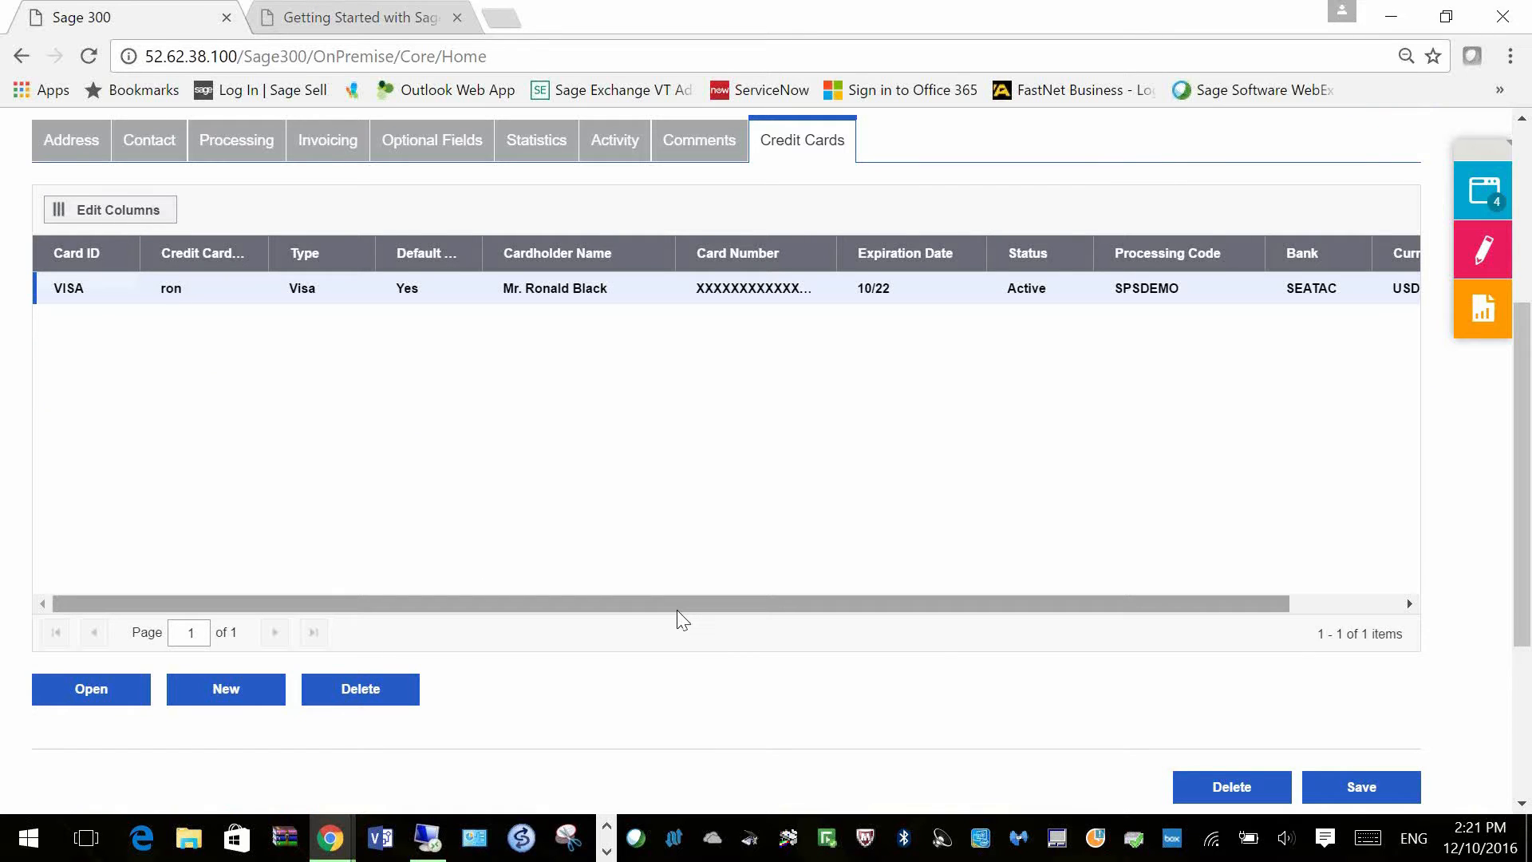
{"action": "scroll", "coordinate": [684, 620], "scroll_direction": "up", "scroll_amount": 1}
{"action": "scroll", "coordinate": [732, 595], "scroll_direction": "down", "scroll_amount": 2}
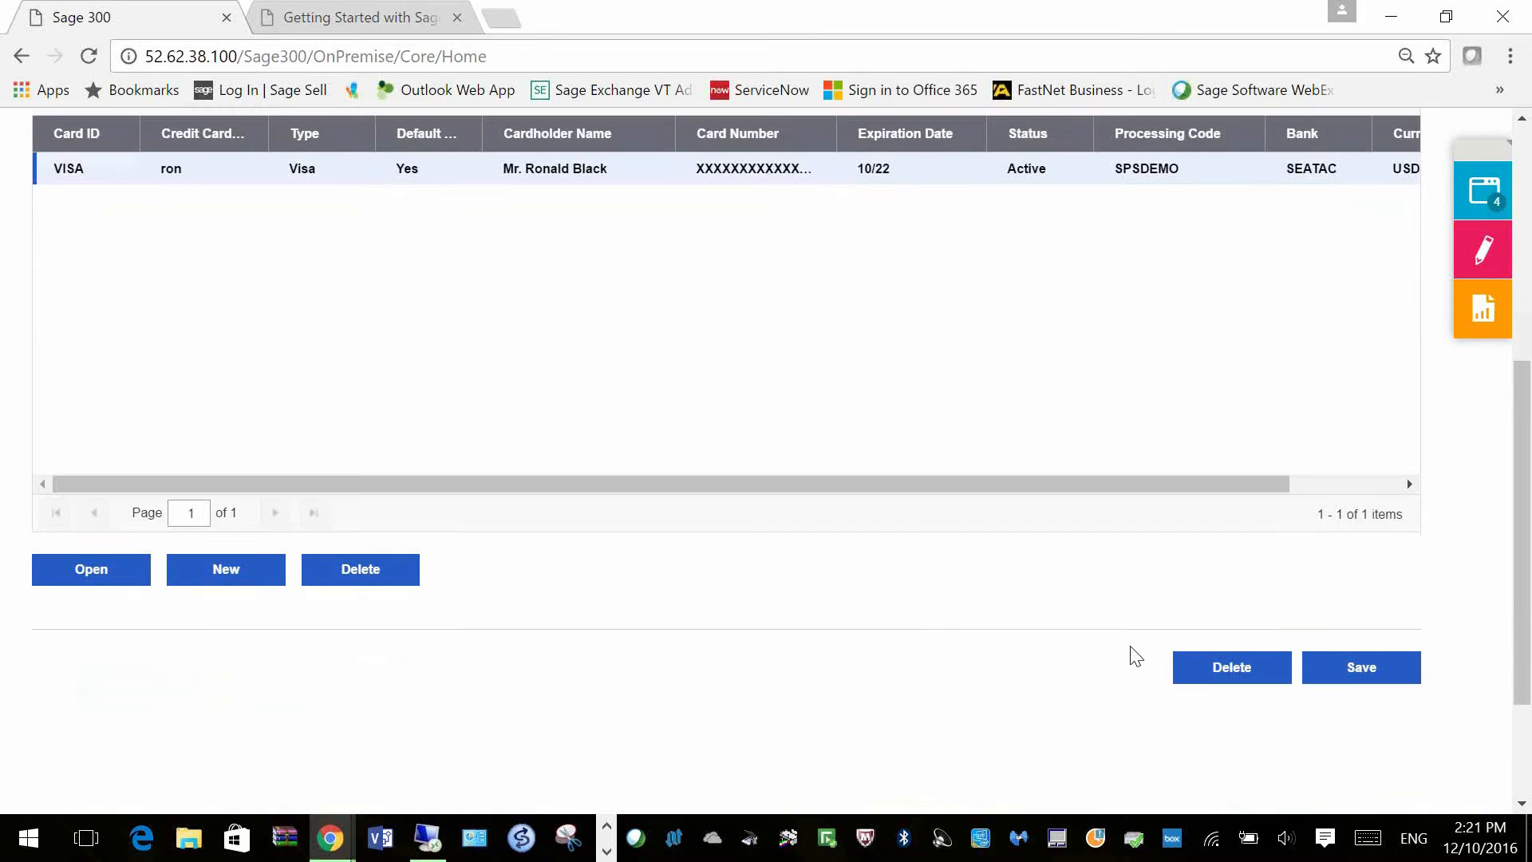
{"action": "left_click", "coordinate": [1359, 674]}
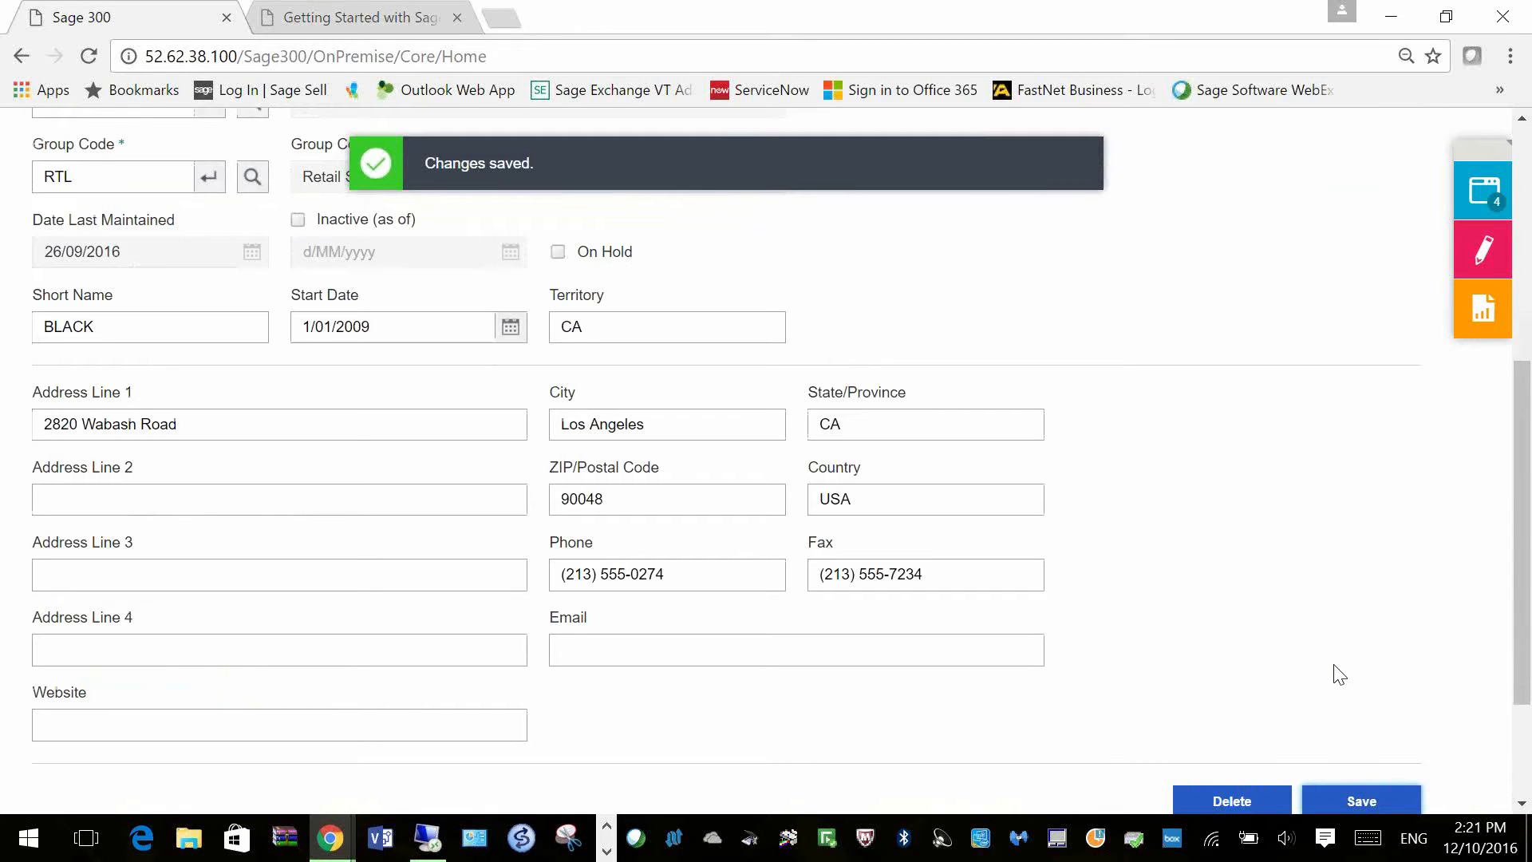
{"action": "scroll", "coordinate": [1339, 666], "scroll_direction": "up", "scroll_amount": 6}
{"action": "left_click", "coordinate": [1245, 344]}
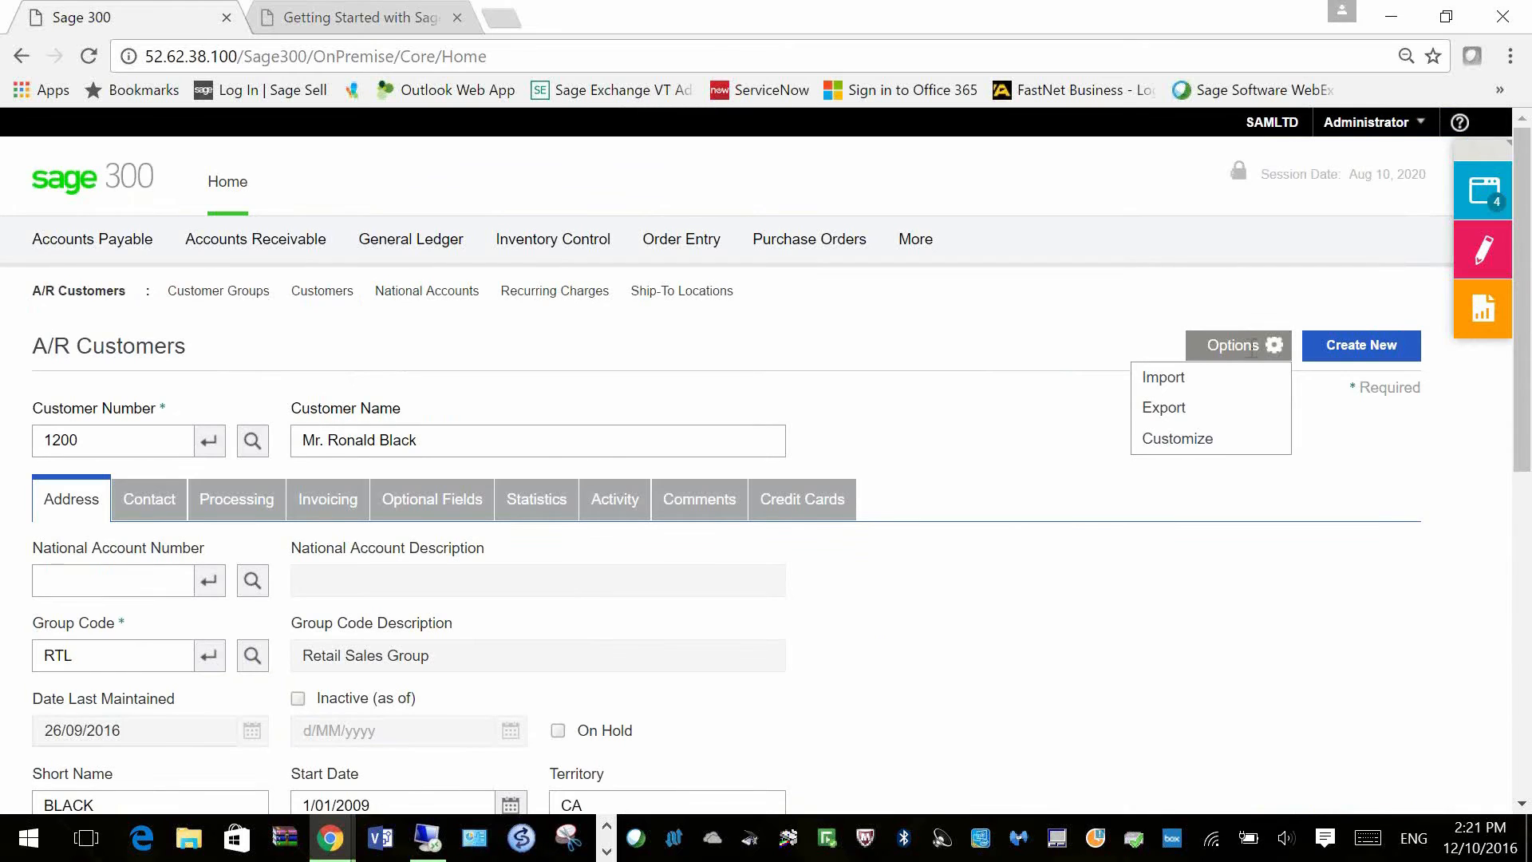
Step: In Customize, rename the Customer Number label to 'Client ID' and Customer Name to 'Client Name'
{"action": "left_click", "coordinate": [1197, 447]}
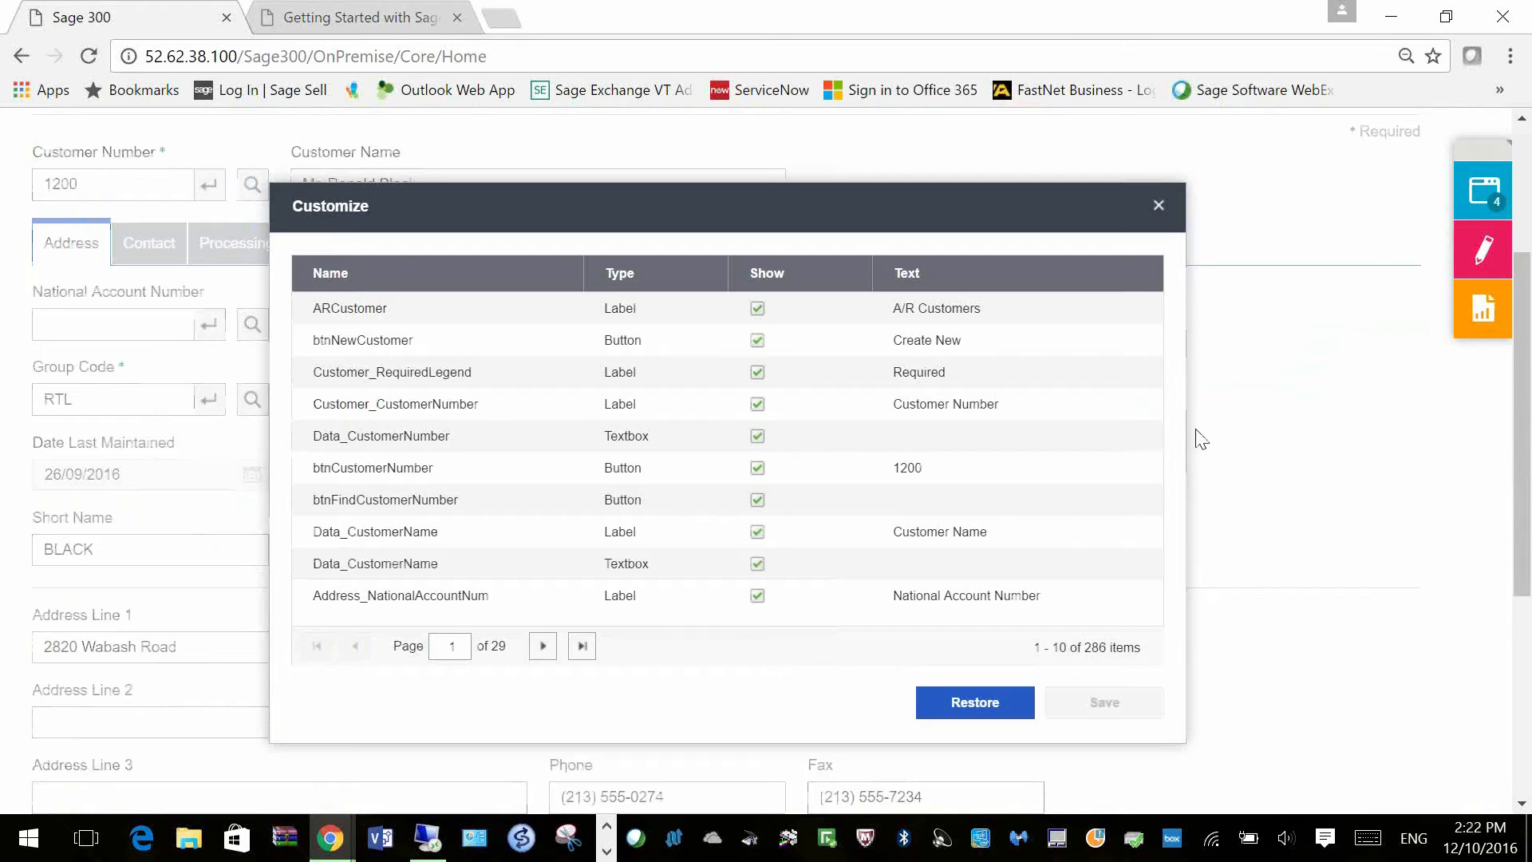
{"action": "left_click", "coordinate": [1025, 404]}
{"action": "type", "text": "Client "}
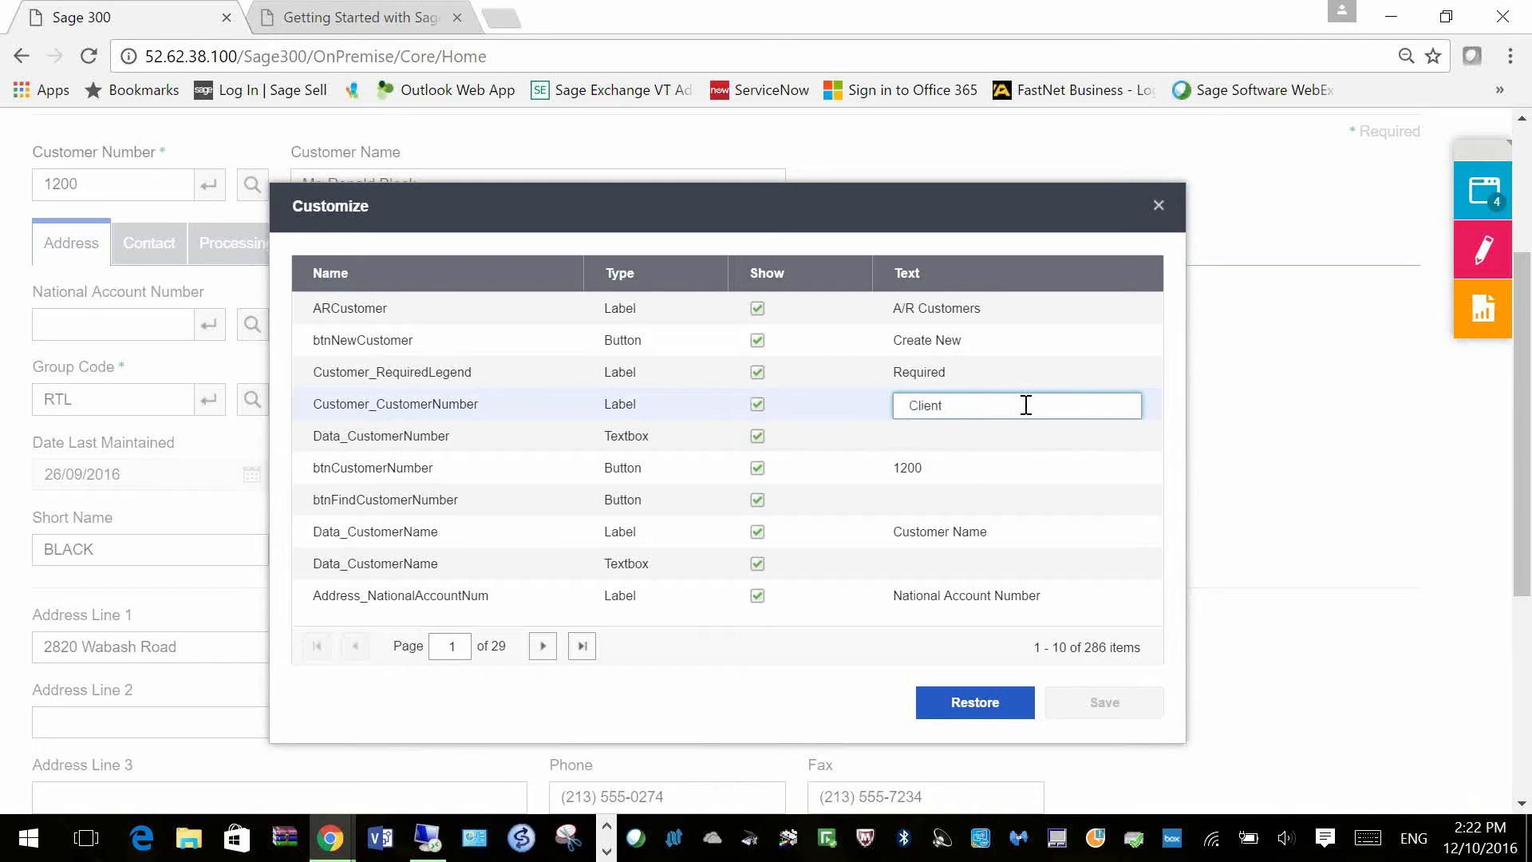
{"action": "type", "text": "ID"}
{"action": "left_click", "coordinate": [993, 533]}
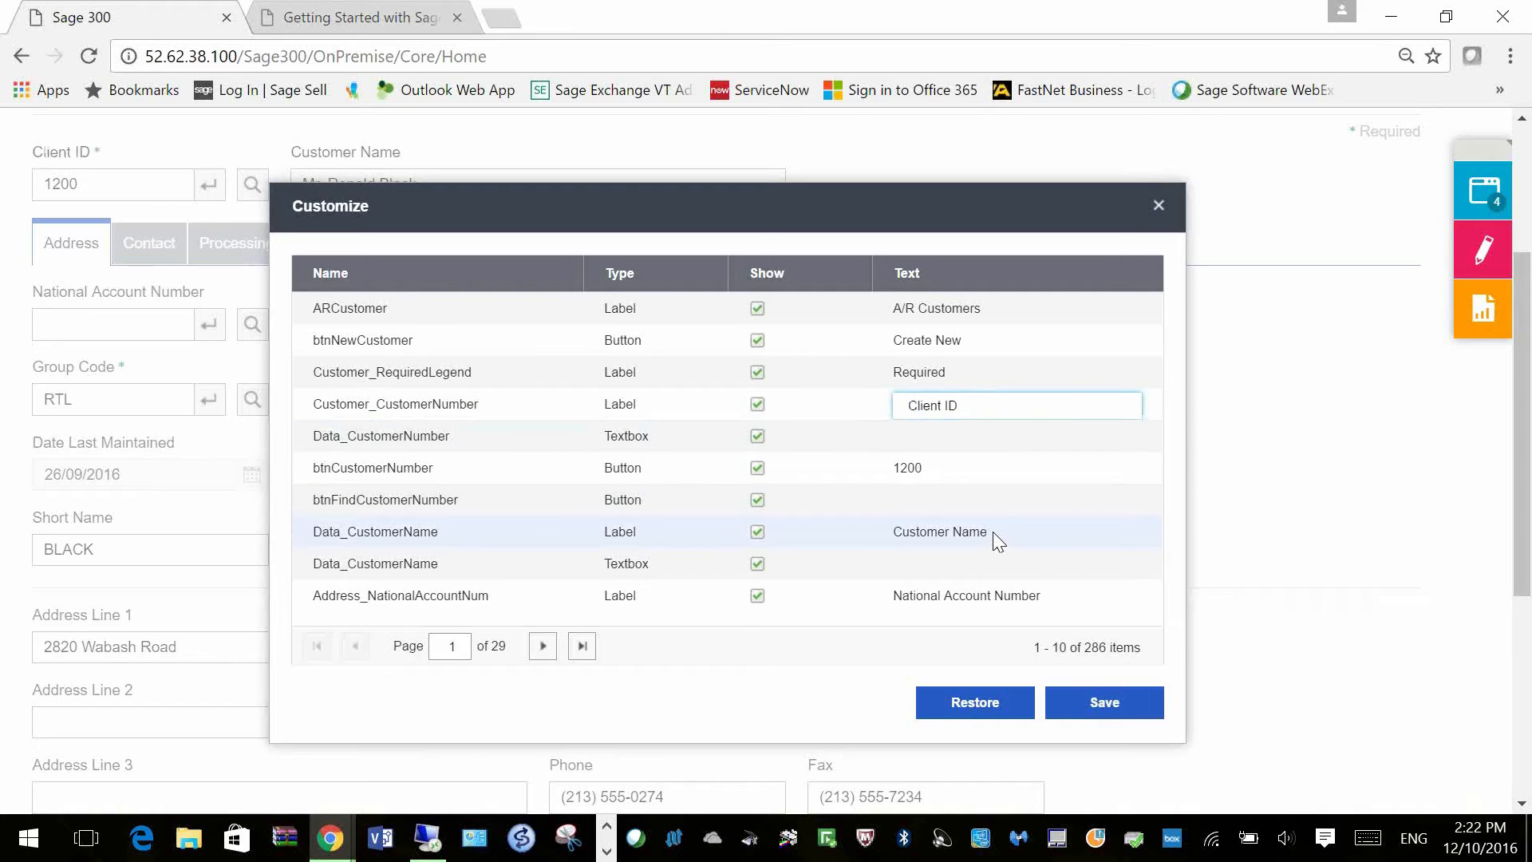
{"action": "type", "text": "Client Name"}
{"action": "key", "text": "Tab"}
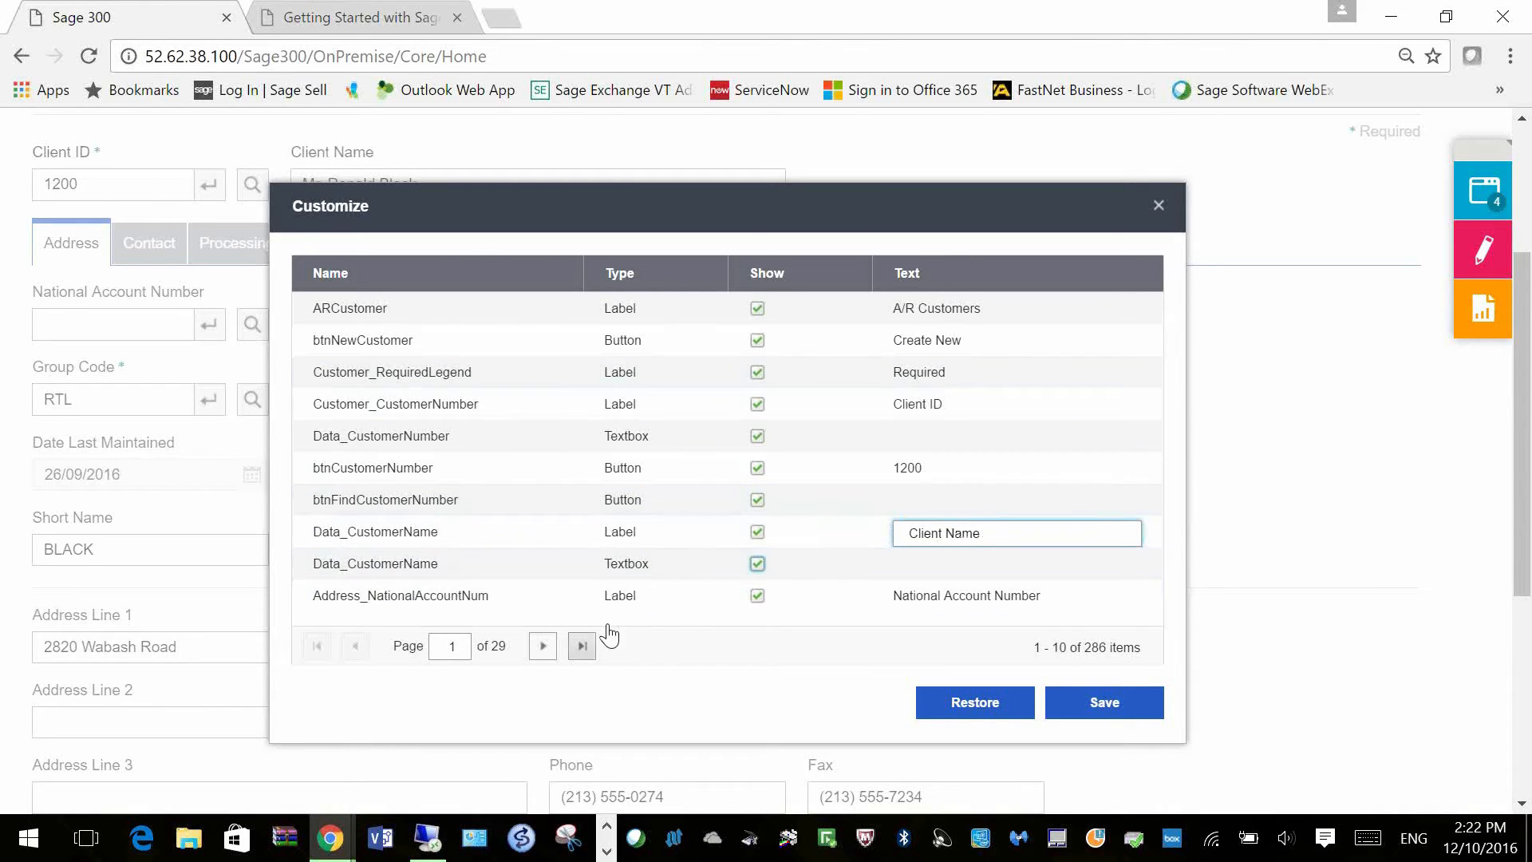
Step: Hide the Short Name label and entry box on page 3 and save the customization
{"action": "left_click", "coordinate": [542, 645]}
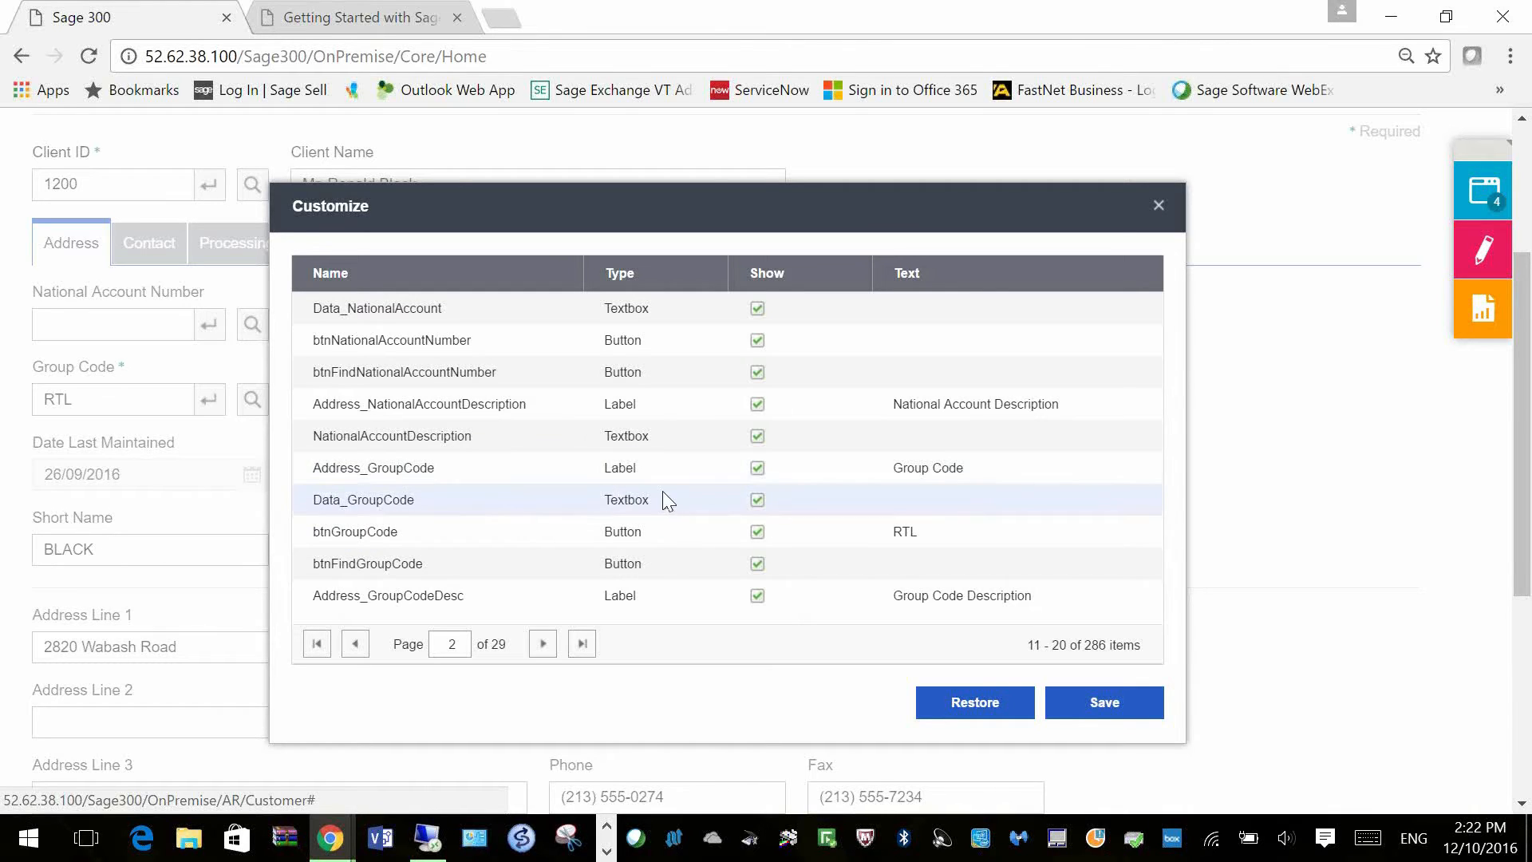
{"action": "left_click", "coordinate": [543, 644]}
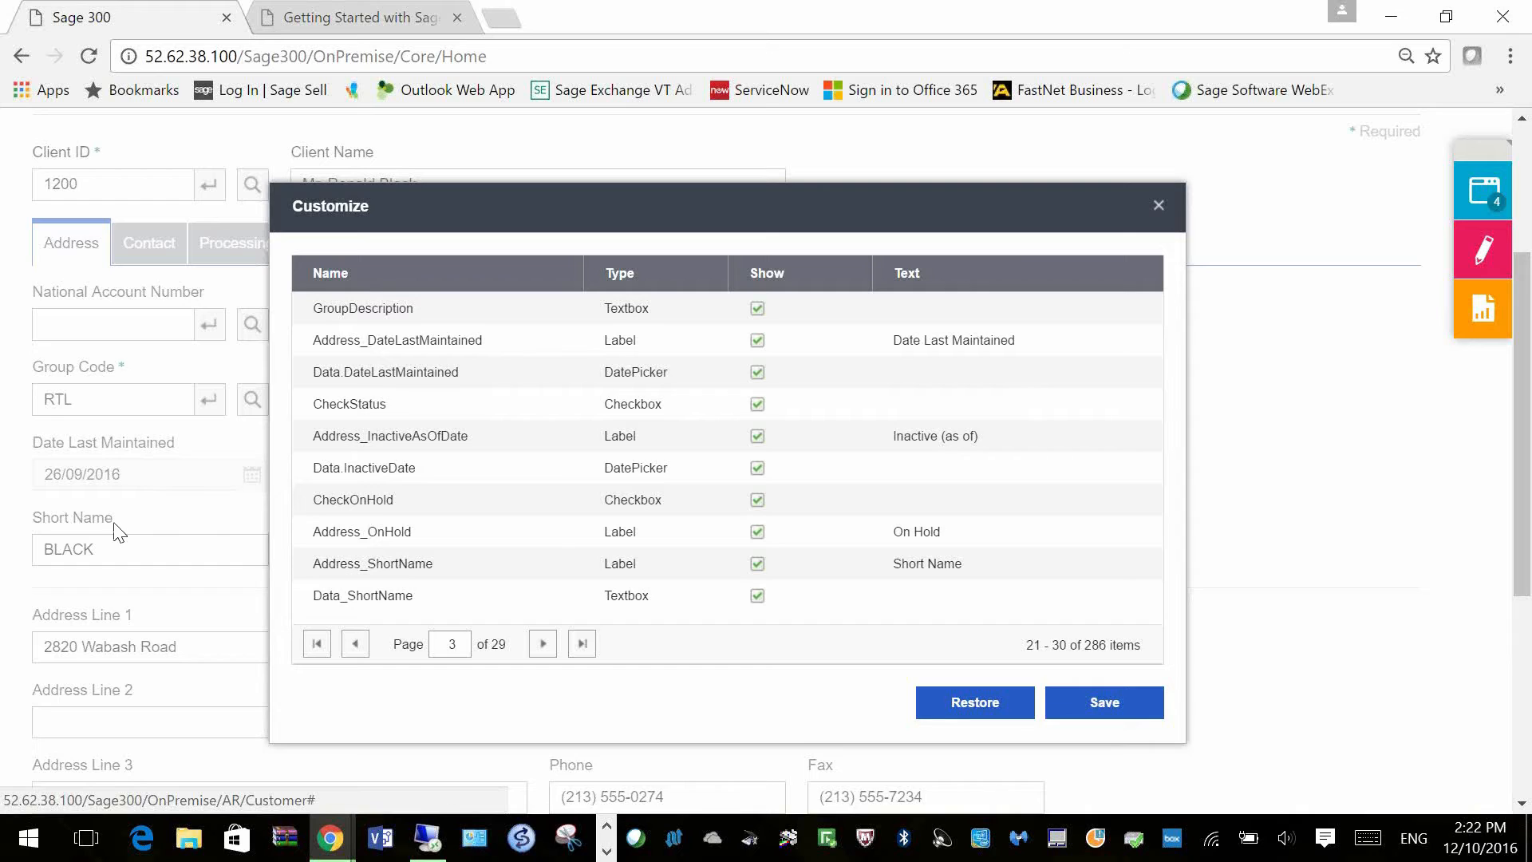
{"action": "left_click", "coordinate": [758, 564]}
{"action": "left_click", "coordinate": [756, 597]}
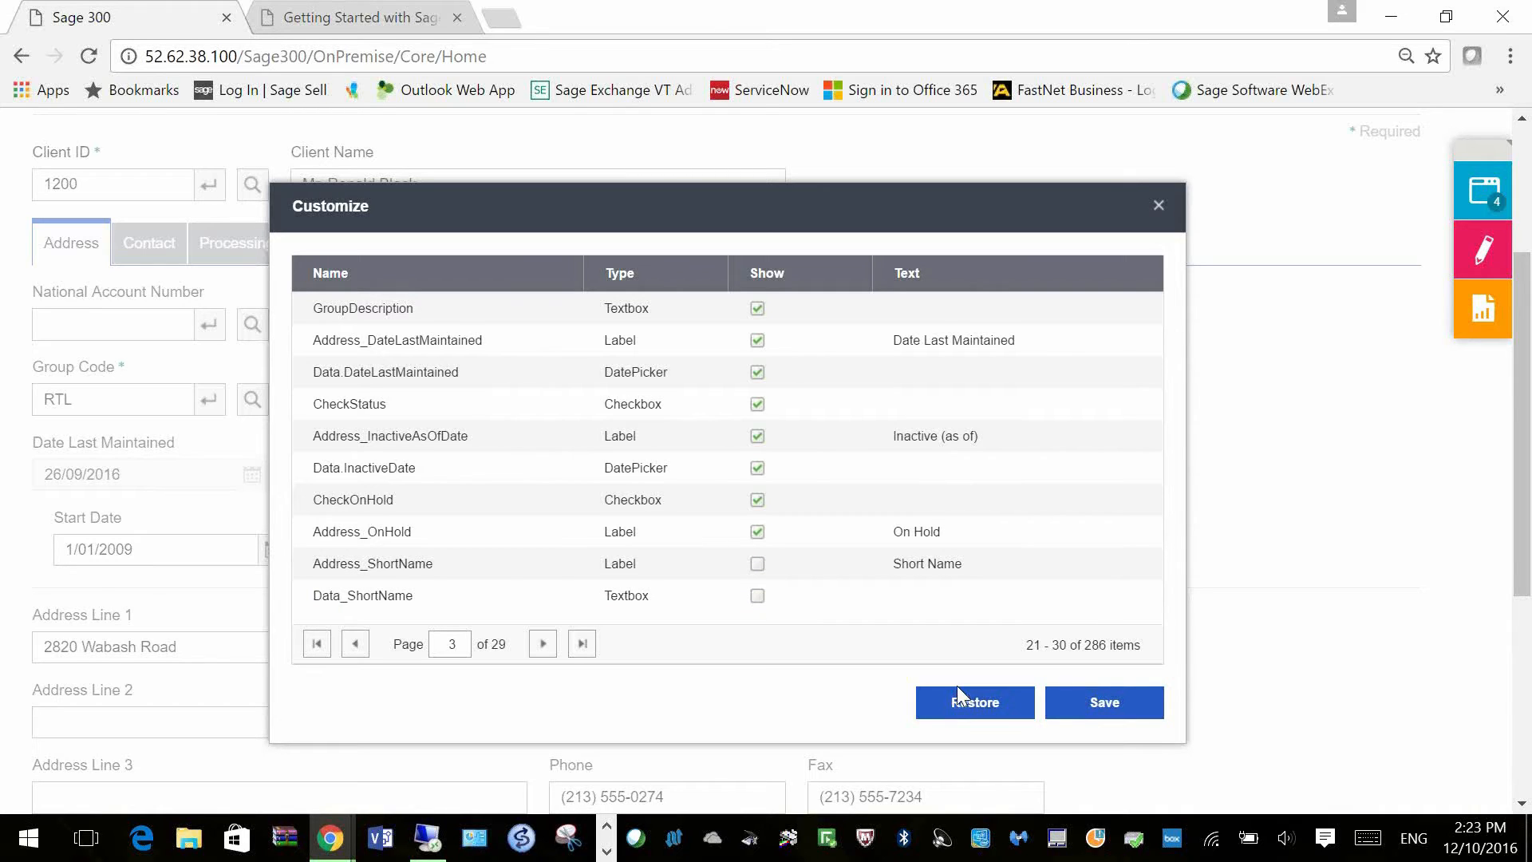
{"action": "left_click", "coordinate": [1106, 711]}
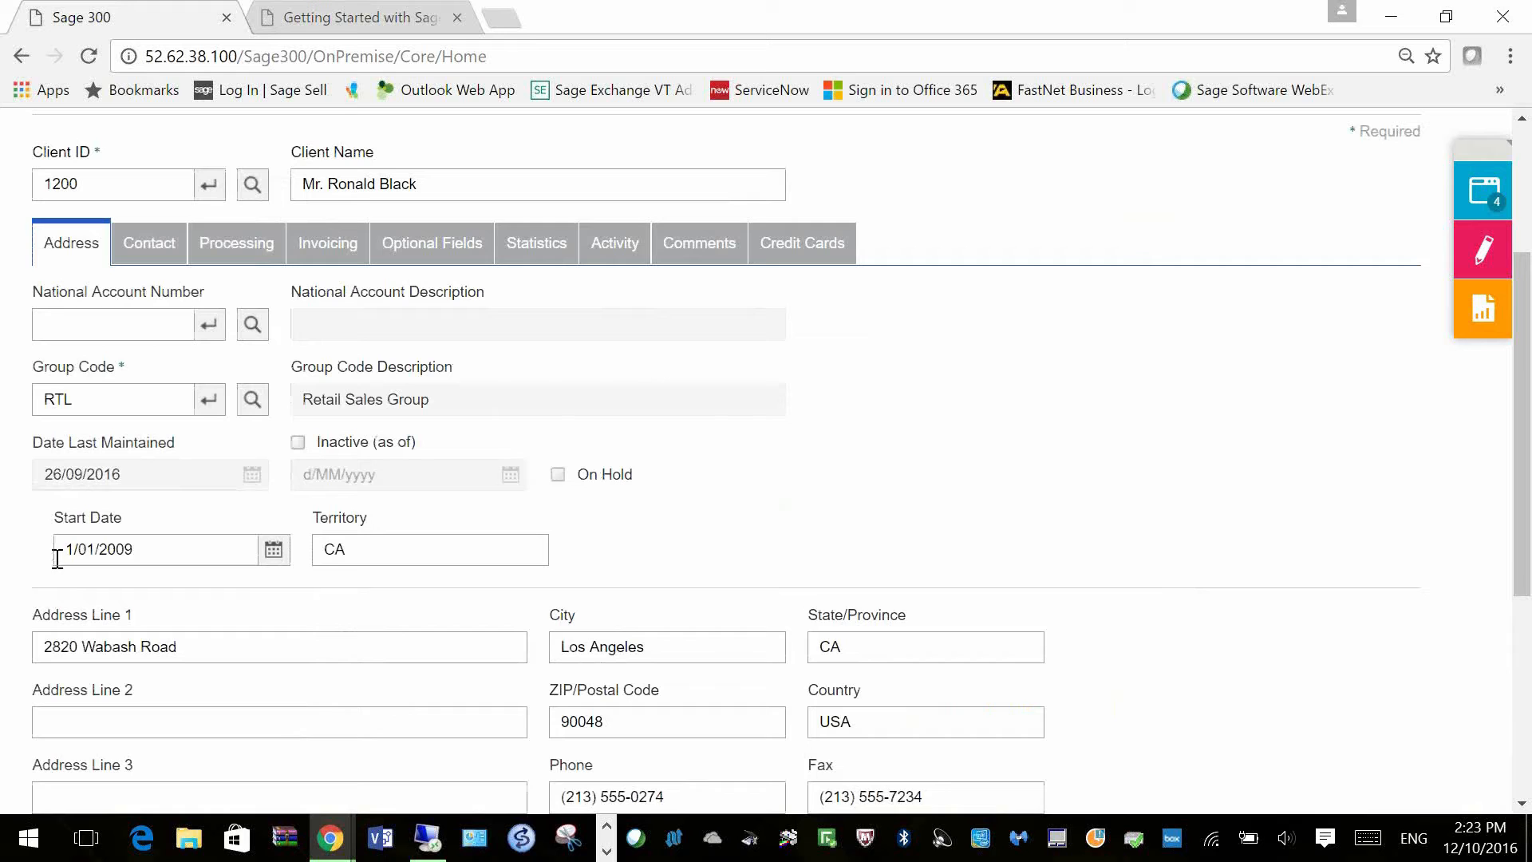
Step: Review the customized form for customer 1200, then show the Window Manager's open windows list
{"action": "scroll", "coordinate": [790, 514], "scroll_direction": "down", "scroll_amount": 3}
{"action": "scroll", "coordinate": [808, 517], "scroll_direction": "up", "scroll_amount": 5}
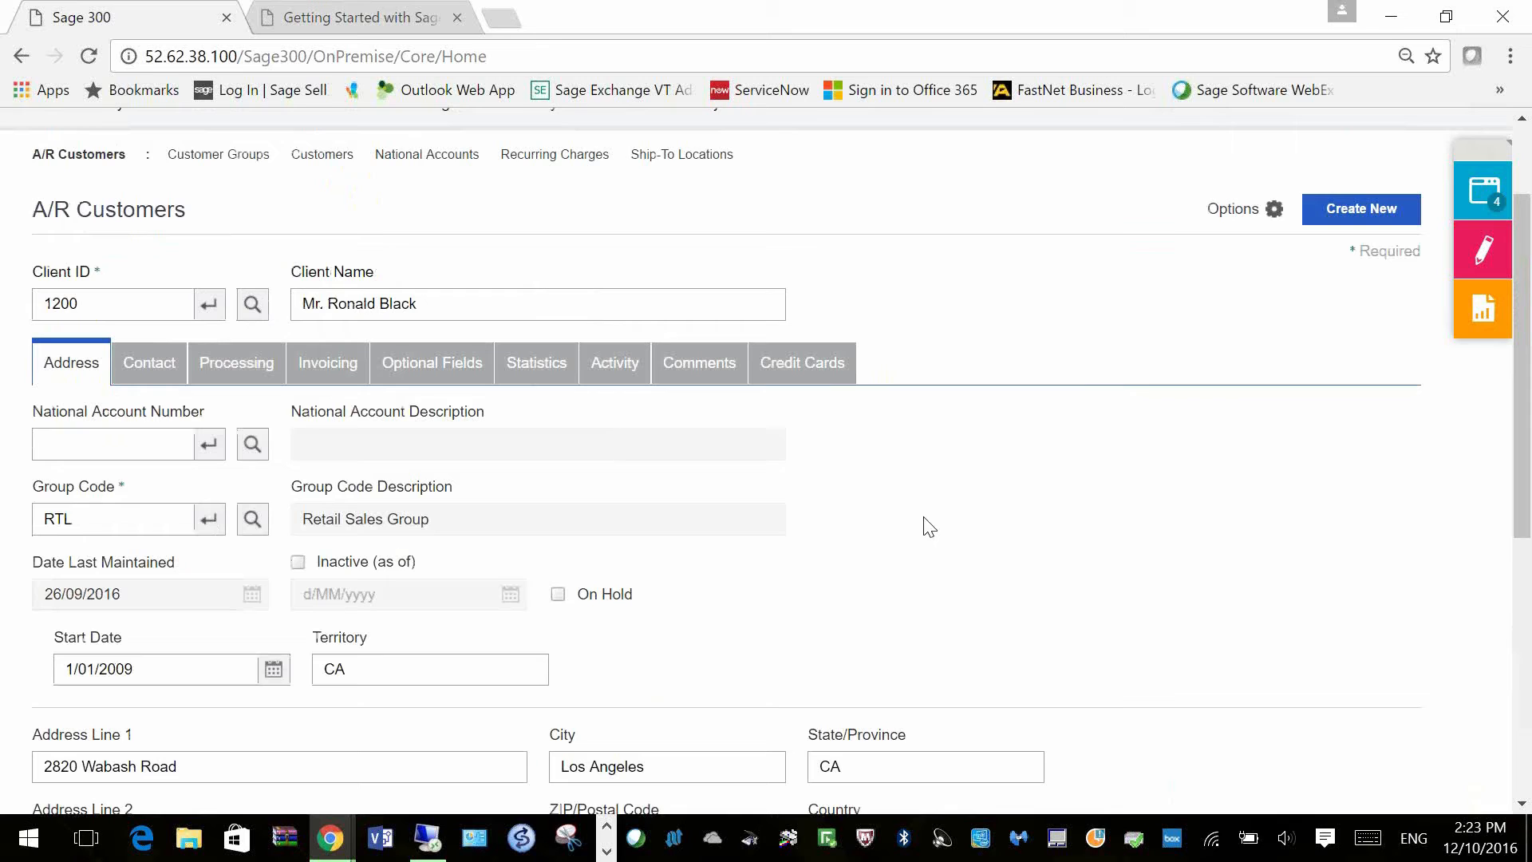
{"action": "scroll", "coordinate": [968, 487], "scroll_direction": "down", "scroll_amount": 2}
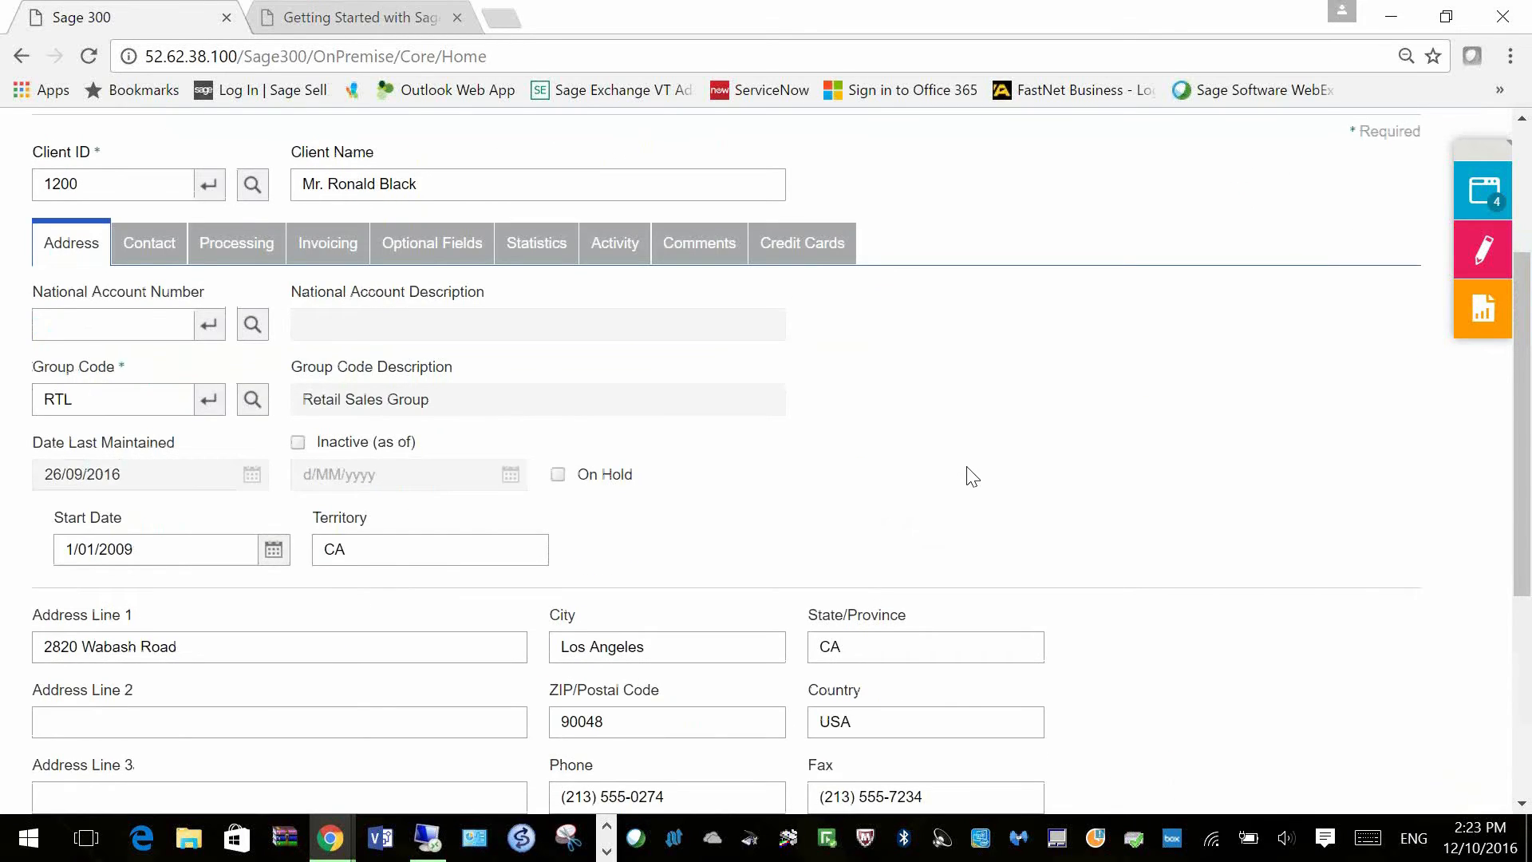
{"action": "scroll", "coordinate": [944, 426], "scroll_direction": "down", "scroll_amount": 1}
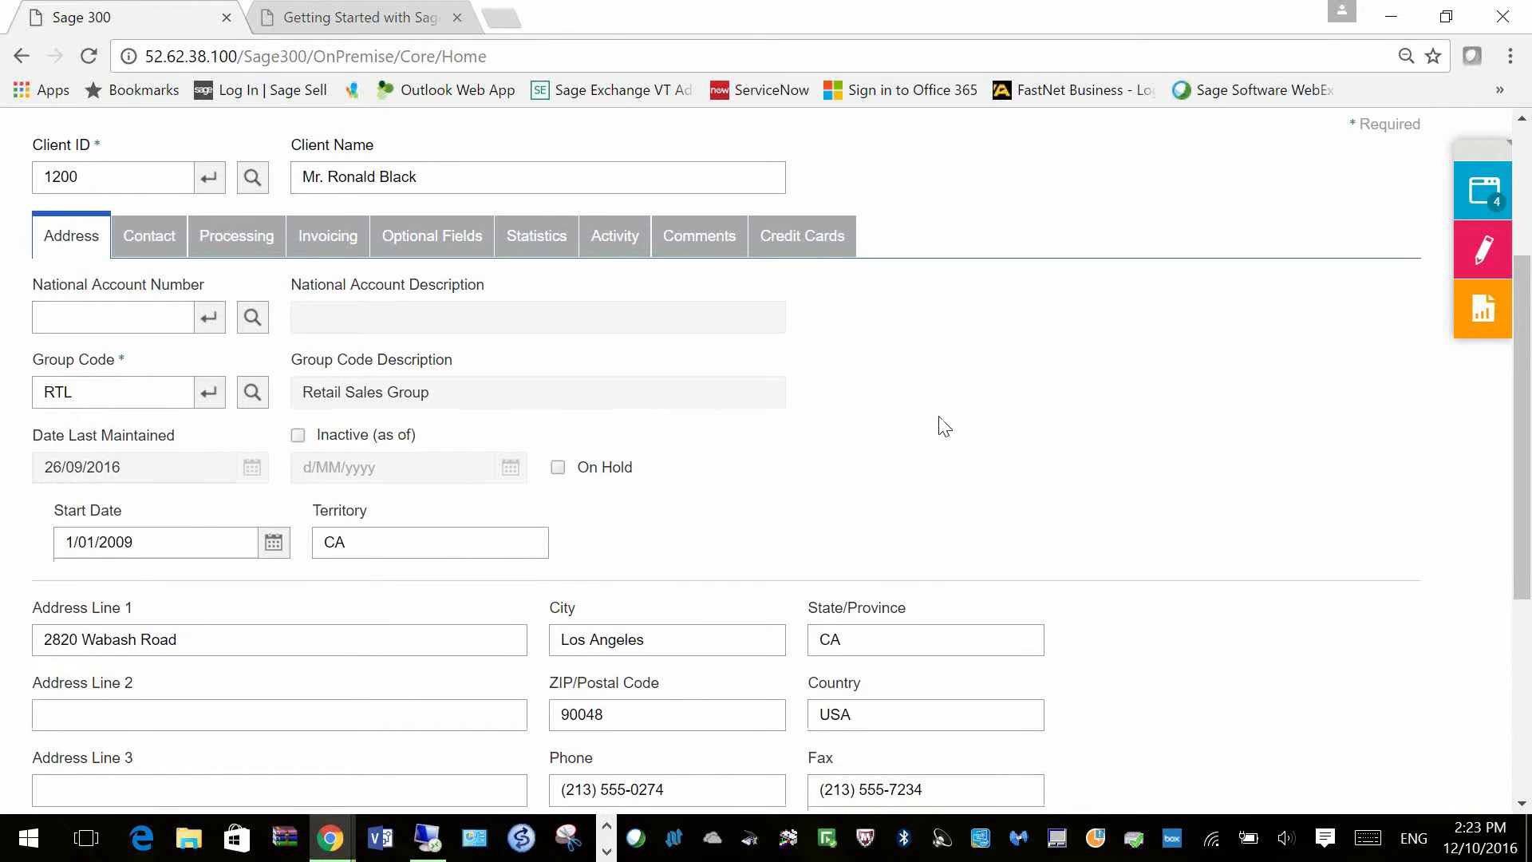
{"action": "scroll", "coordinate": [942, 424], "scroll_direction": "down", "scroll_amount": 2}
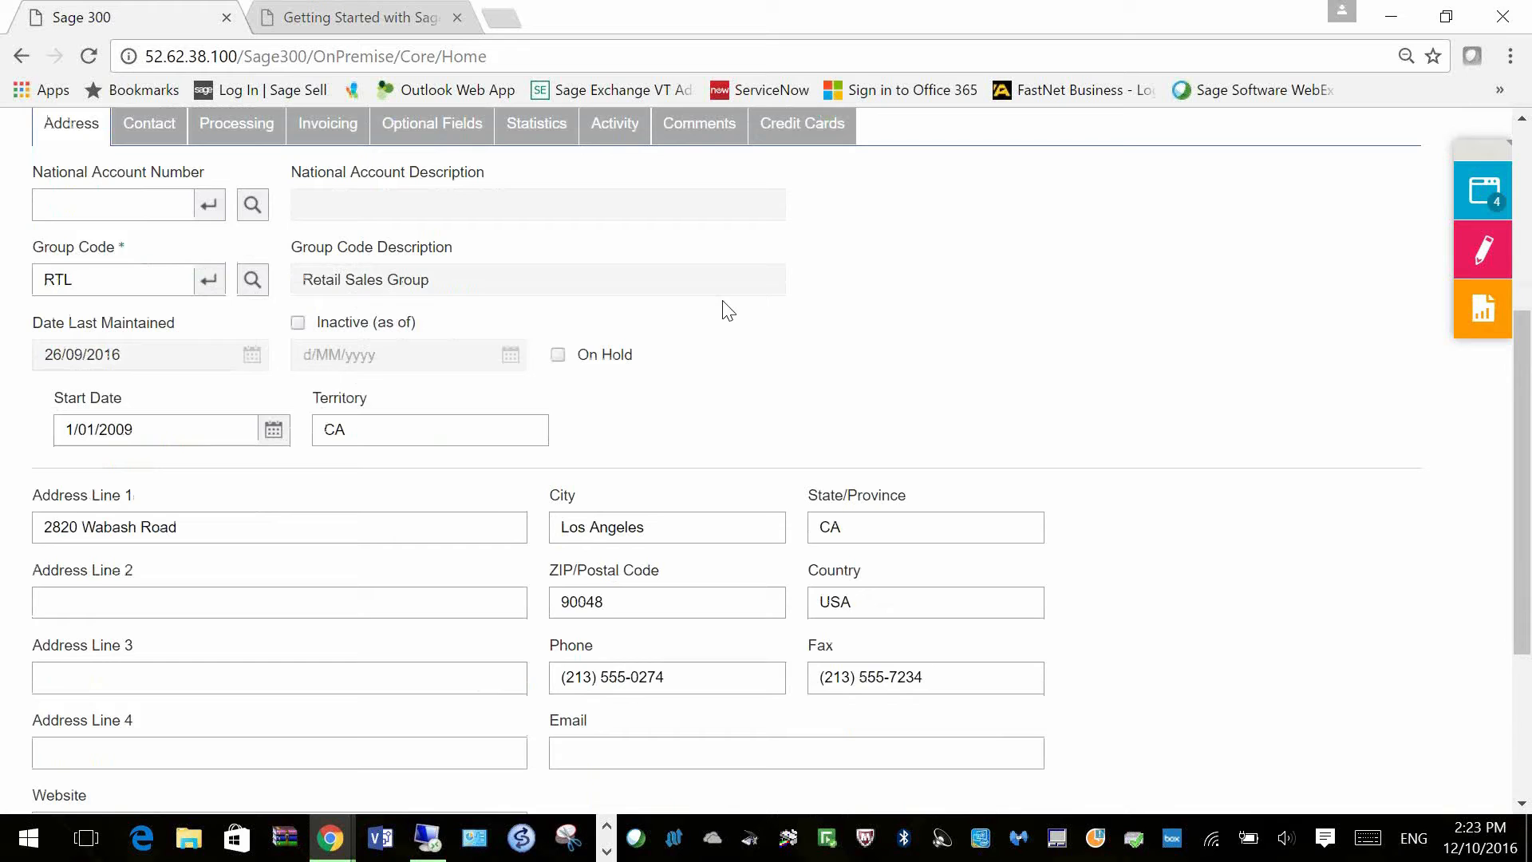
{"action": "scroll", "coordinate": [727, 311], "scroll_direction": "down", "scroll_amount": 2}
{"action": "scroll", "coordinate": [728, 311], "scroll_direction": "up", "scroll_amount": 1}
{"action": "scroll", "coordinate": [1139, 431], "scroll_direction": "down", "scroll_amount": 3}
{"action": "scroll", "coordinate": [1284, 517], "scroll_direction": "up", "scroll_amount": 1}
{"action": "scroll", "coordinate": [1284, 517], "scroll_direction": "up", "scroll_amount": 7}
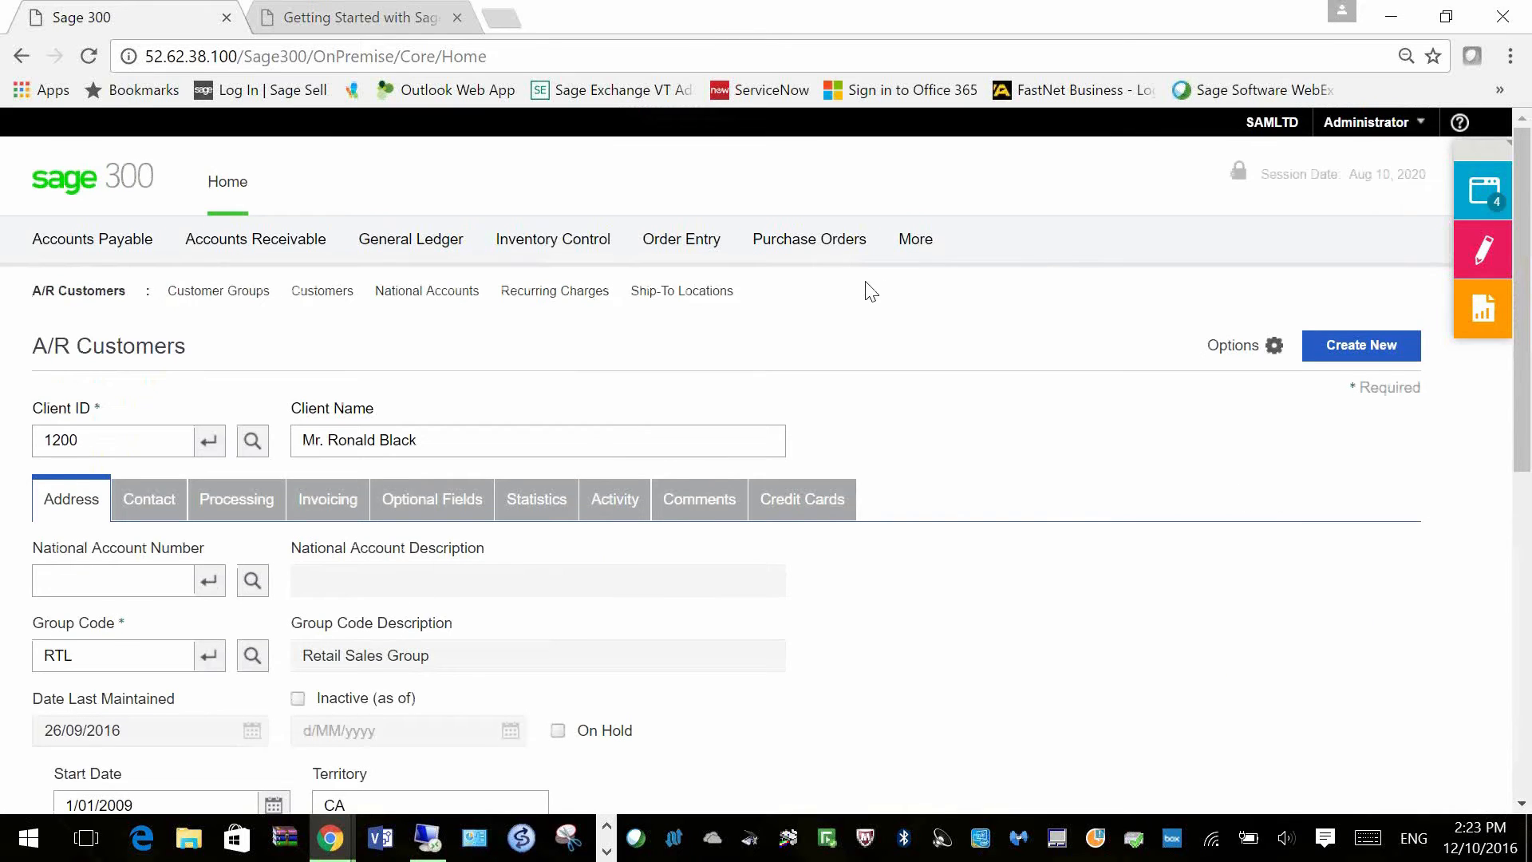
{"action": "left_click", "coordinate": [1481, 192]}
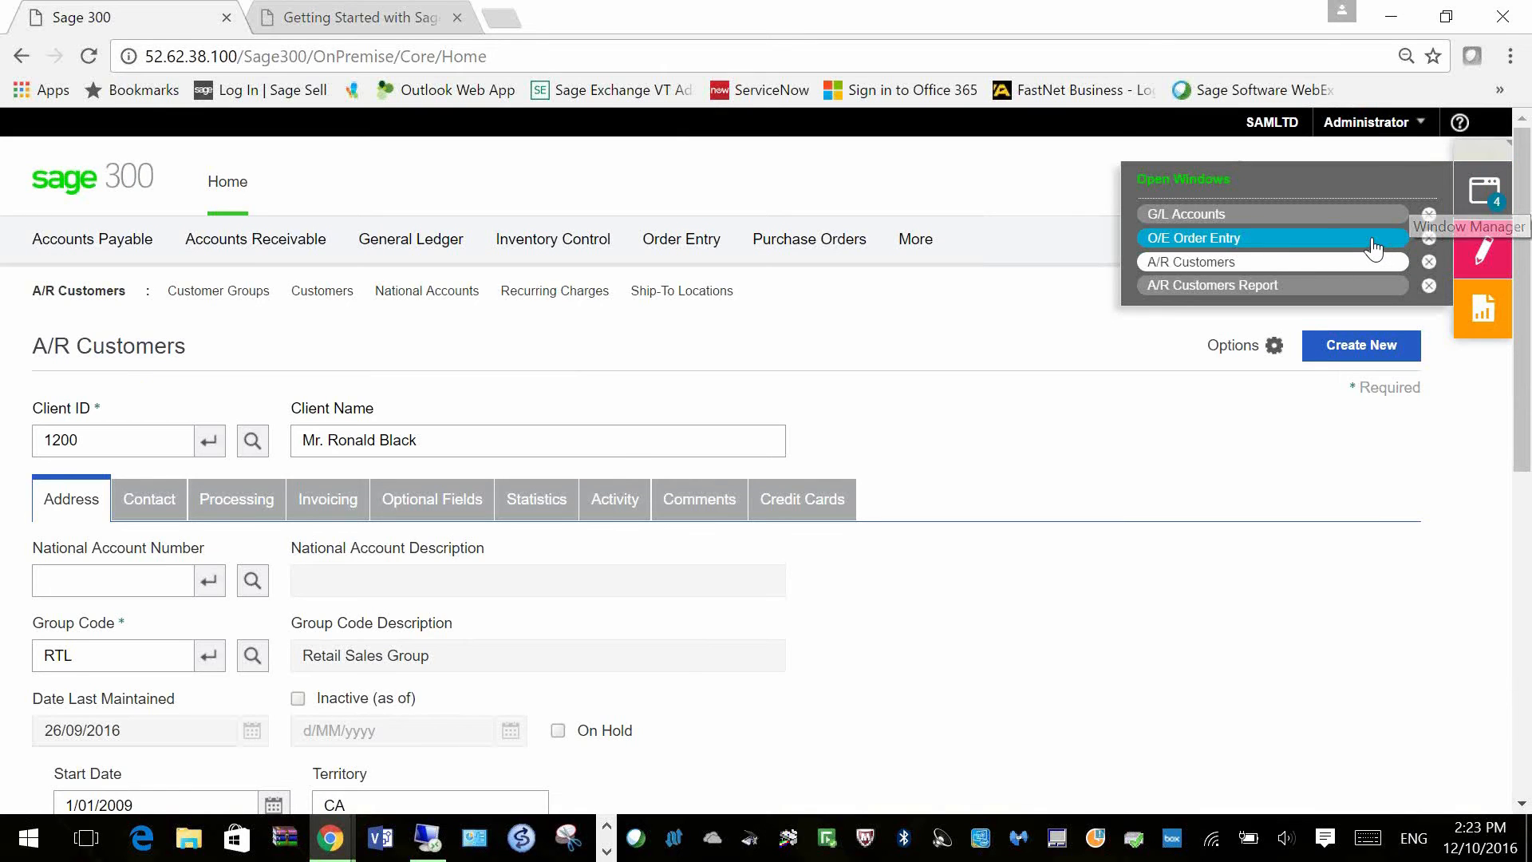
Step: Switch to O/E Order Entry and load customer 1100 (Bargain Mart - San Diego) on the new order
{"action": "left_click", "coordinate": [1373, 249]}
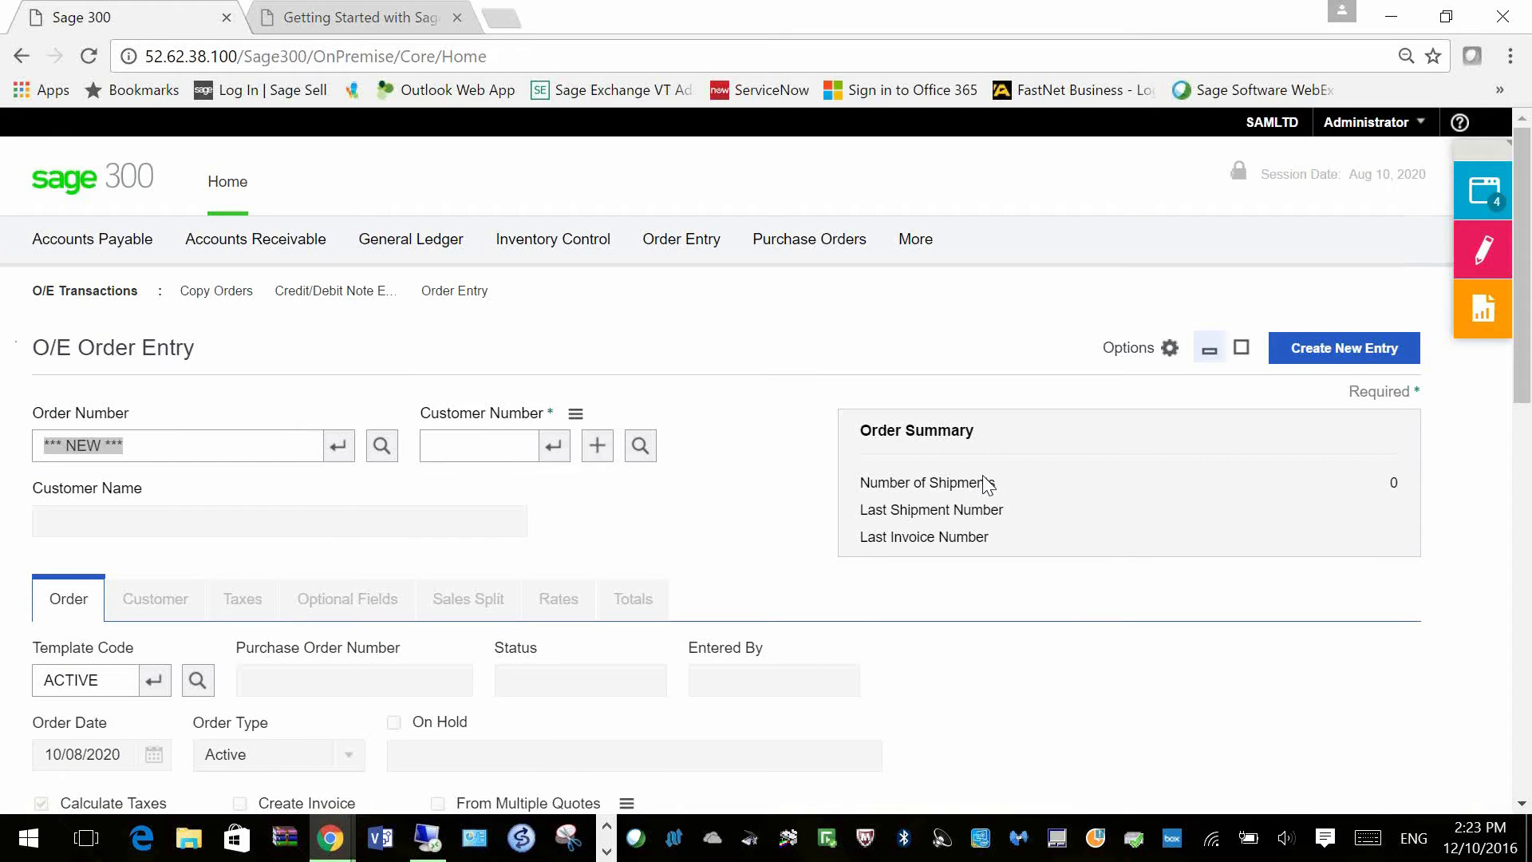
{"action": "scroll", "coordinate": [482, 319], "scroll_direction": "down", "scroll_amount": 2}
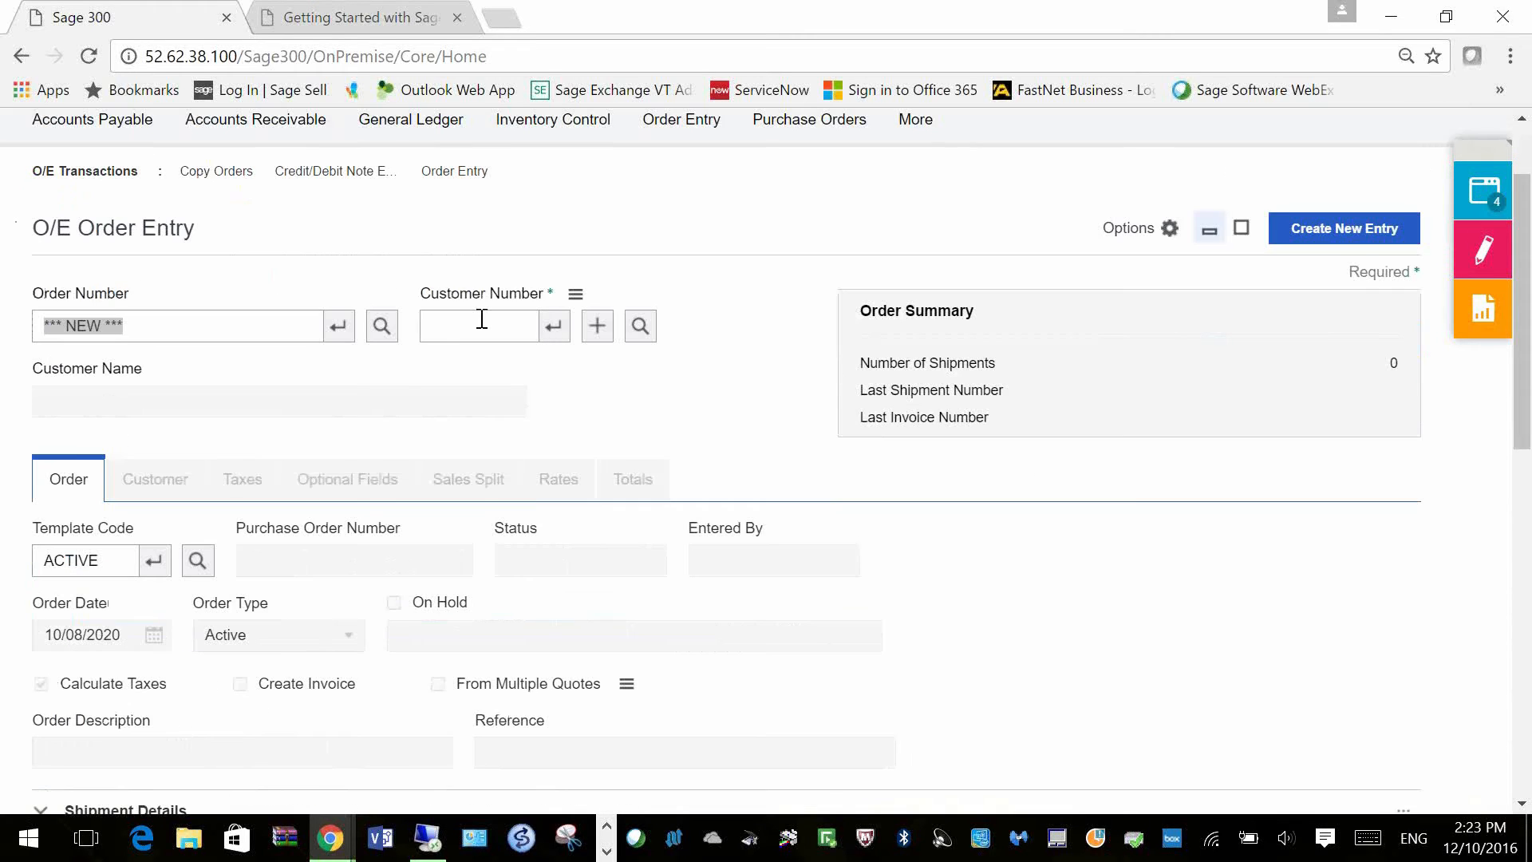
{"action": "left_click", "coordinate": [481, 319]}
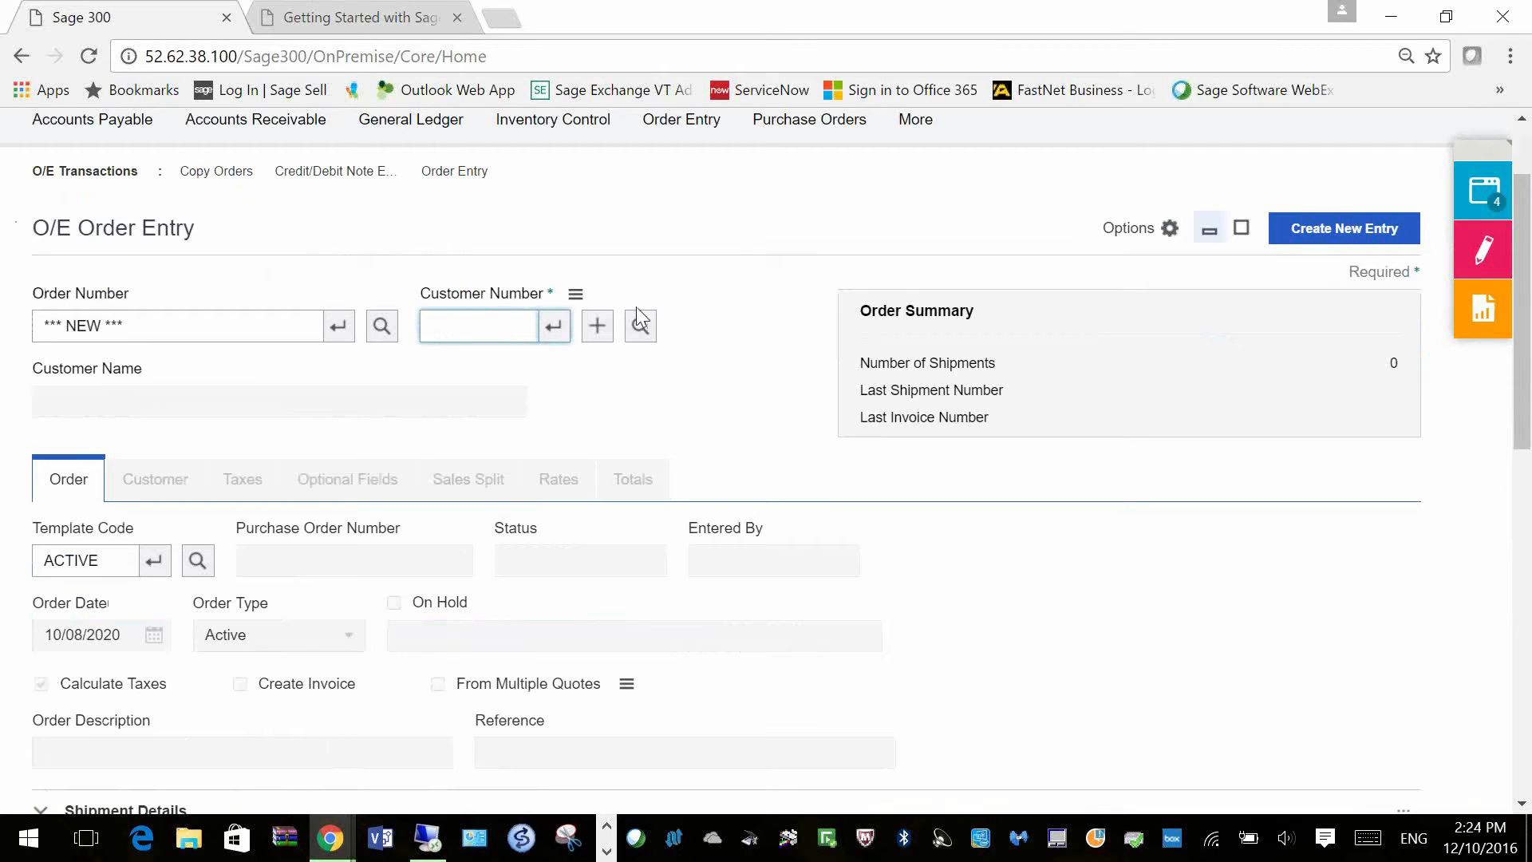
{"action": "type", "text": "1100"}
{"action": "left_click", "coordinate": [556, 337]}
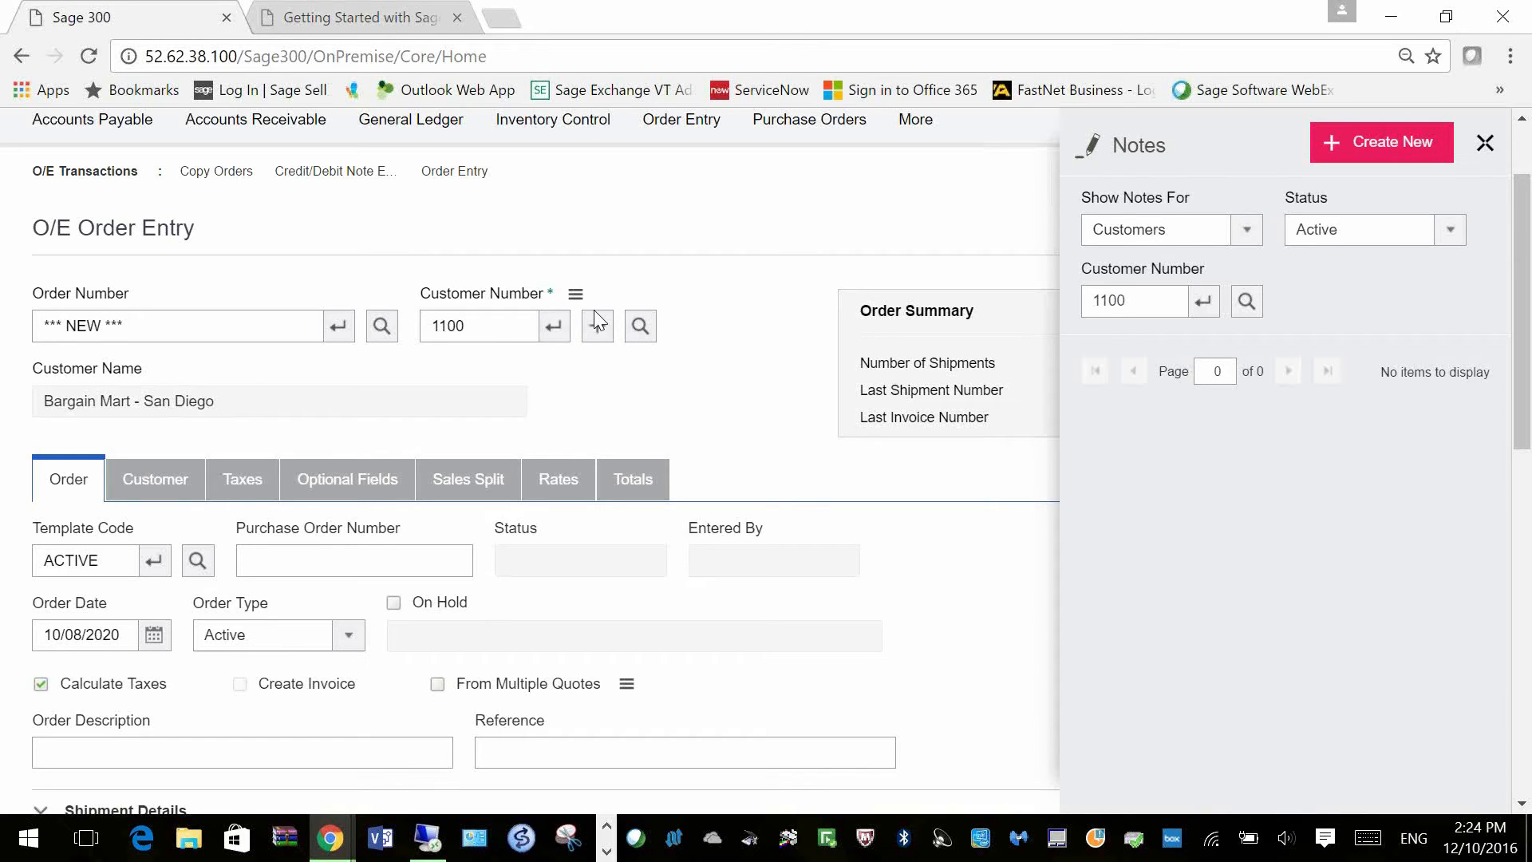
{"action": "scroll", "coordinate": [622, 475], "scroll_direction": "down", "scroll_amount": 5}
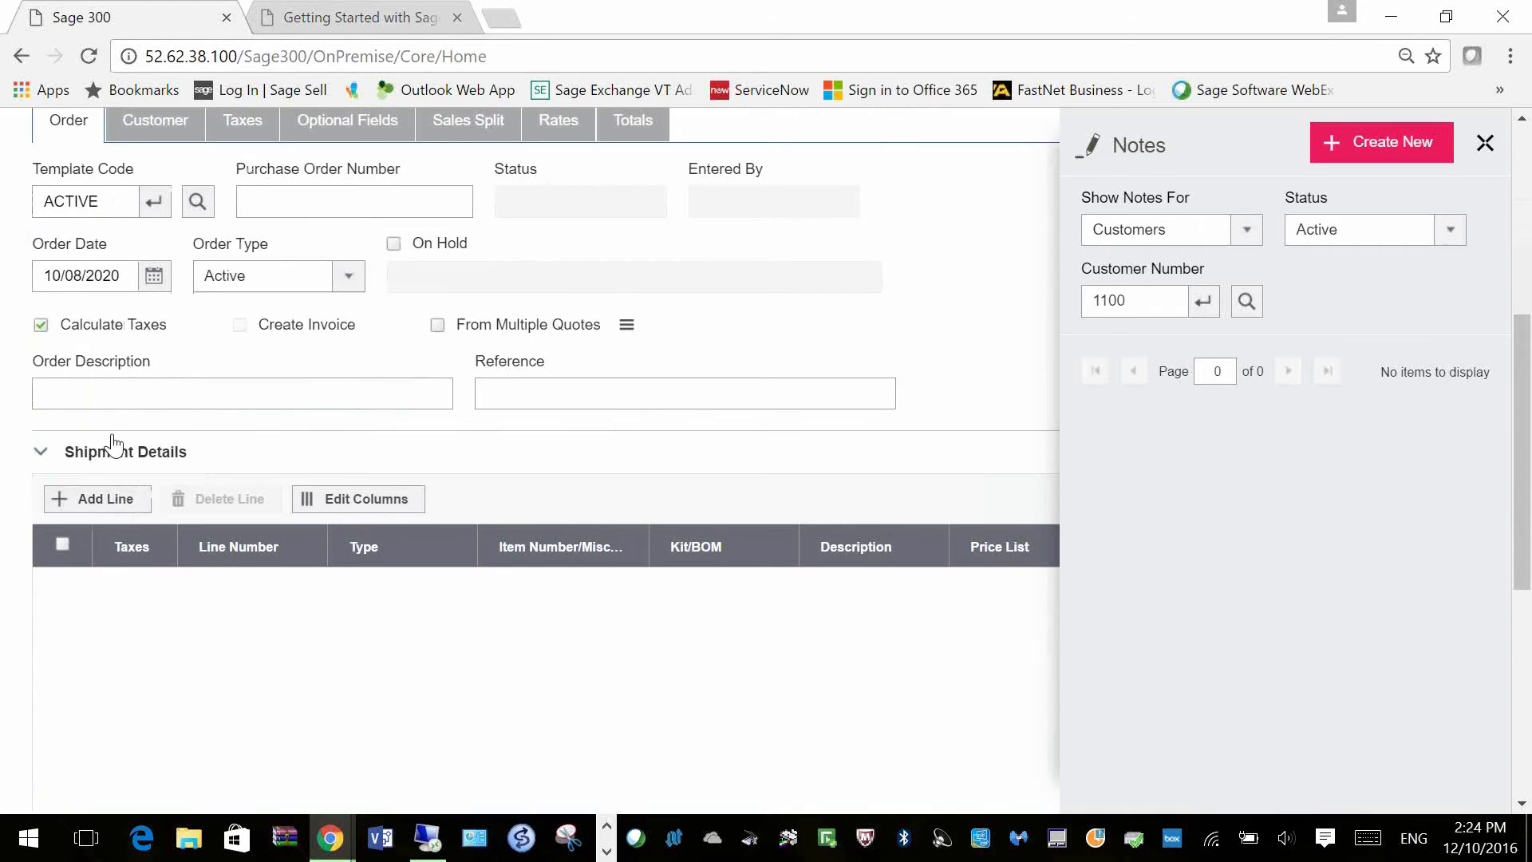
Step: Add order line 1 with item A1-103/0 chosen from the item list
{"action": "left_click", "coordinate": [104, 501]}
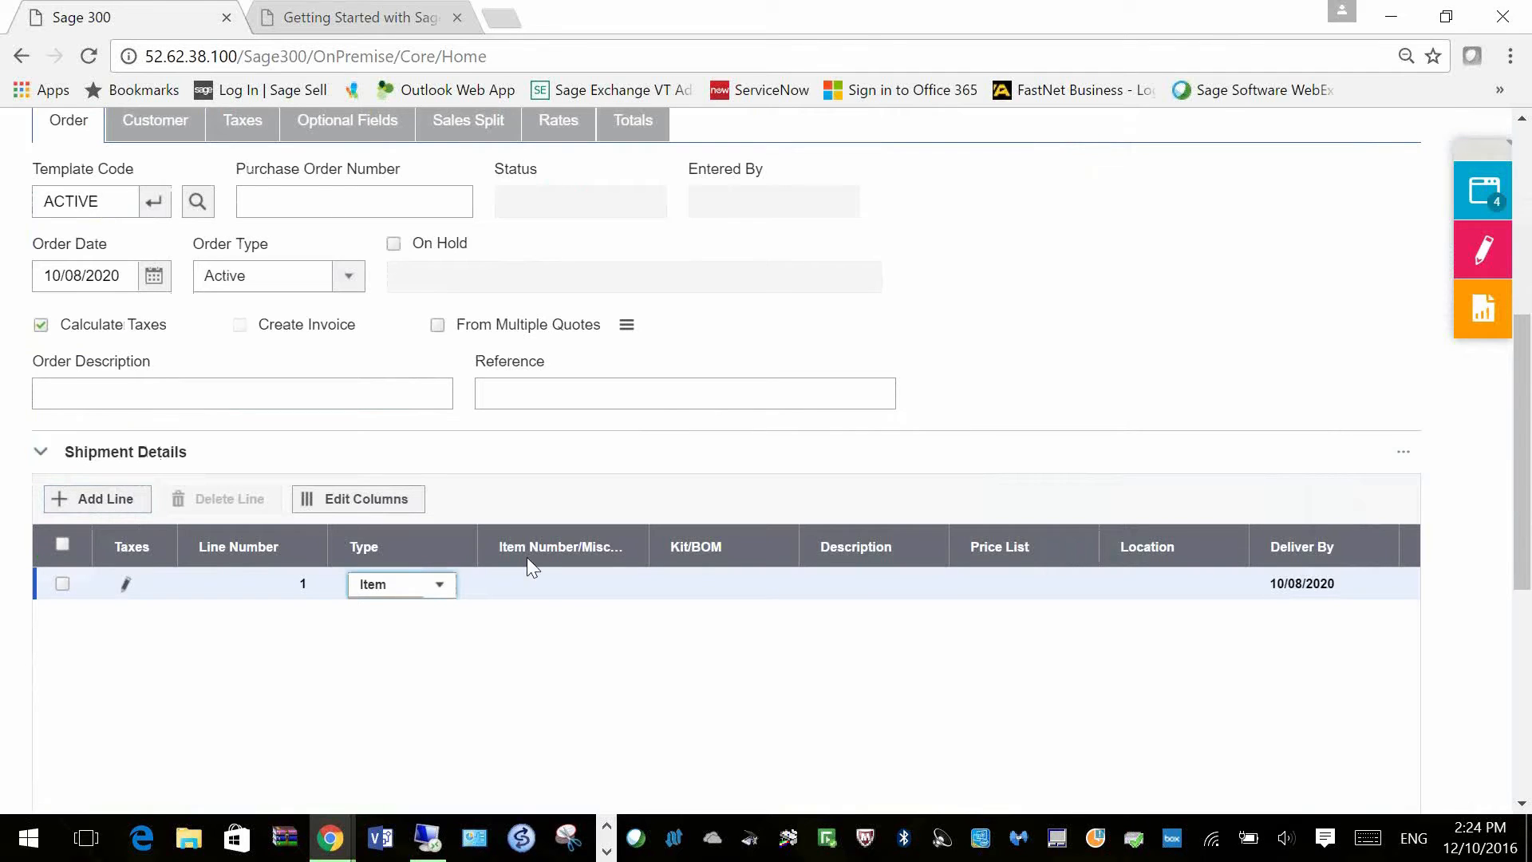
{"action": "left_click", "coordinate": [567, 584]}
{"action": "left_click", "coordinate": [613, 584]}
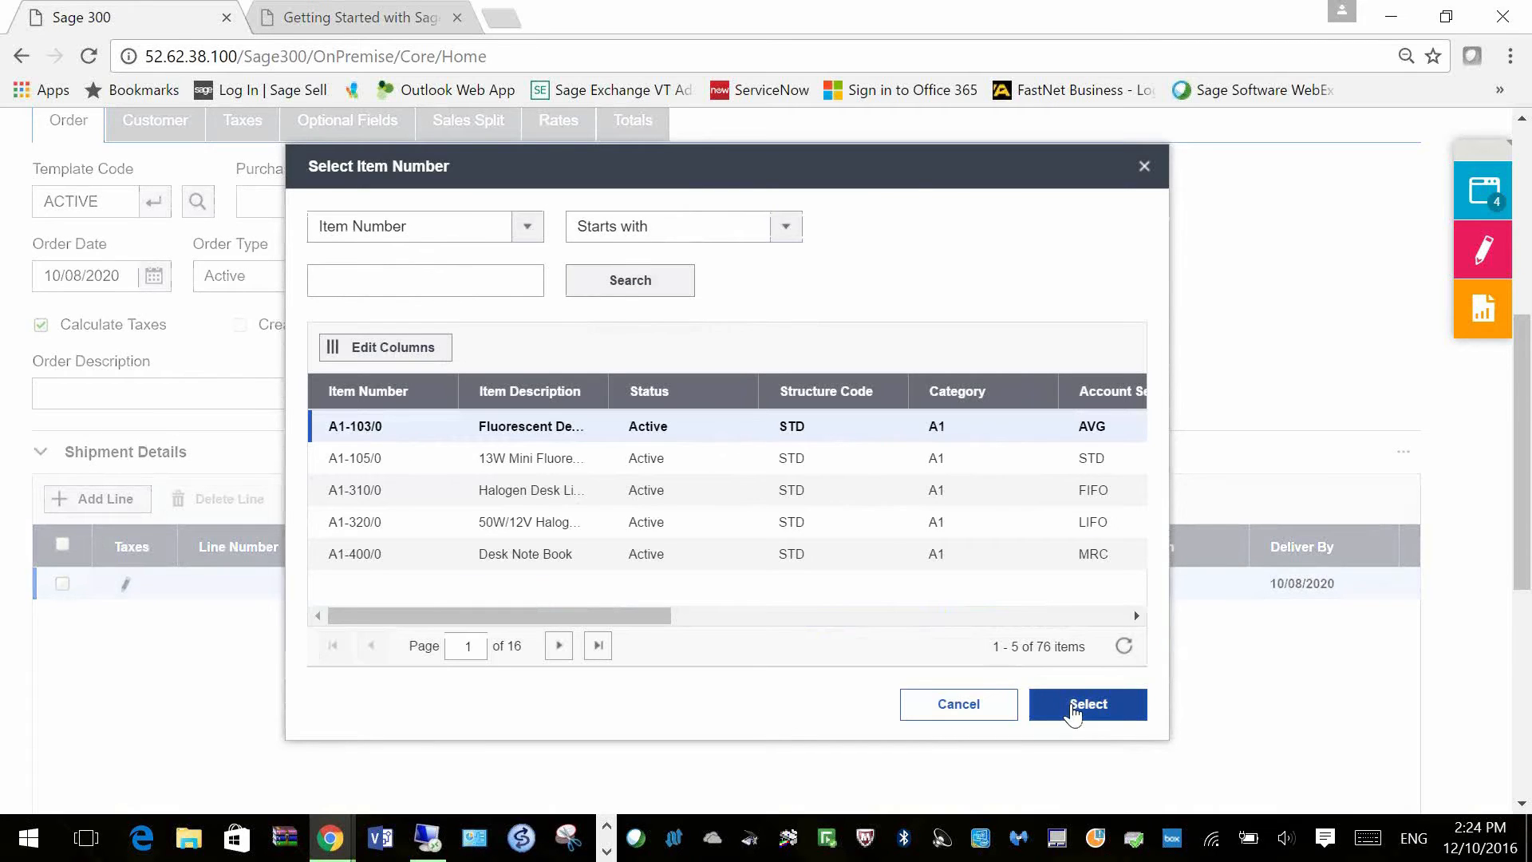
{"action": "left_click", "coordinate": [1073, 713]}
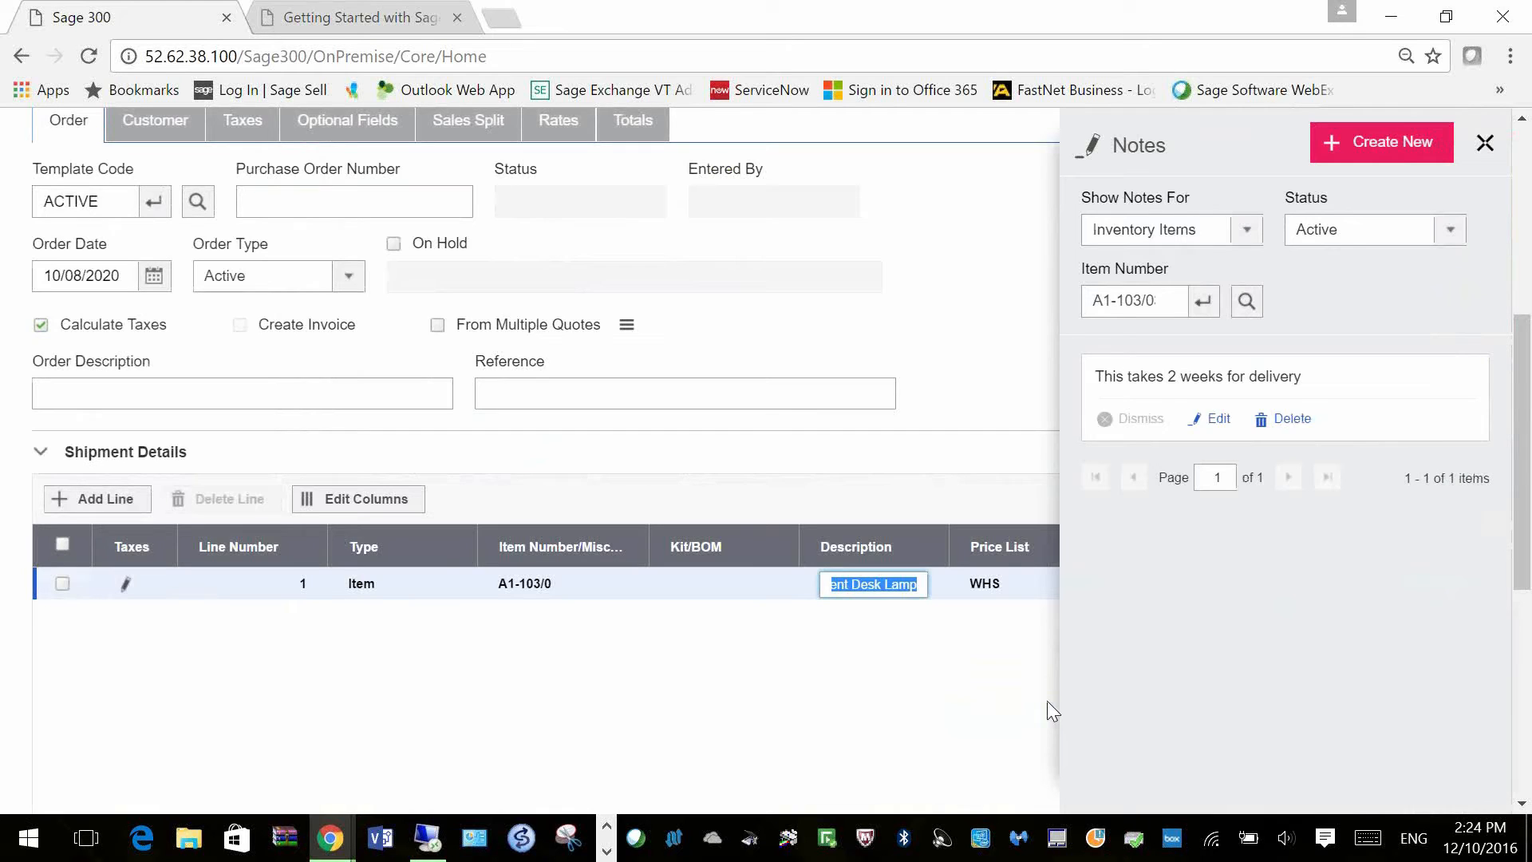
{"action": "left_click", "coordinate": [1485, 146]}
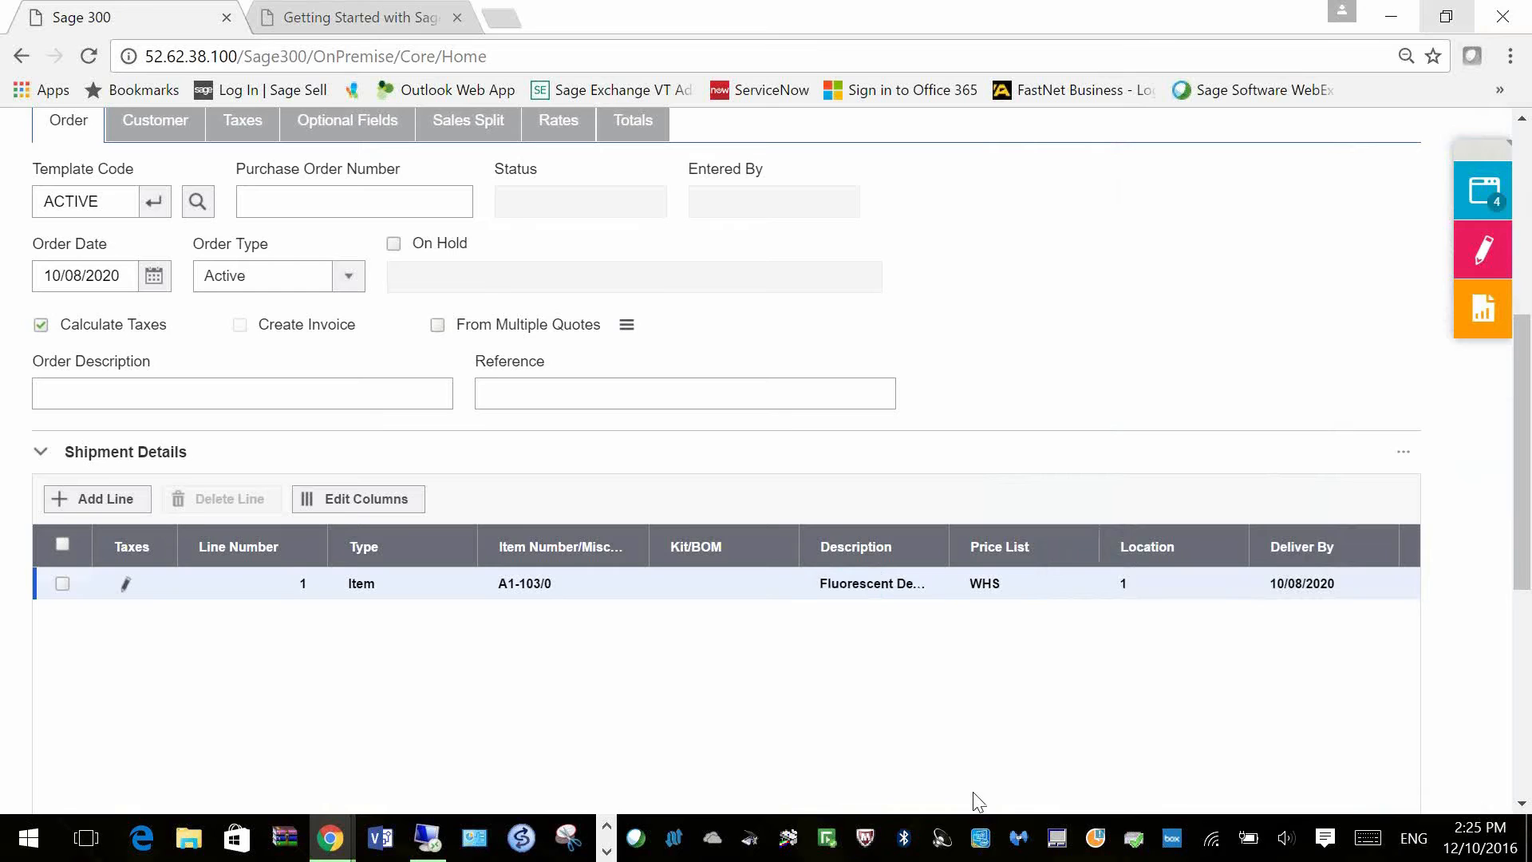
{"action": "scroll", "coordinate": [974, 792], "scroll_direction": "down", "scroll_amount": 1}
{"action": "scroll", "coordinate": [985, 766], "scroll_direction": "down", "scroll_amount": 4}
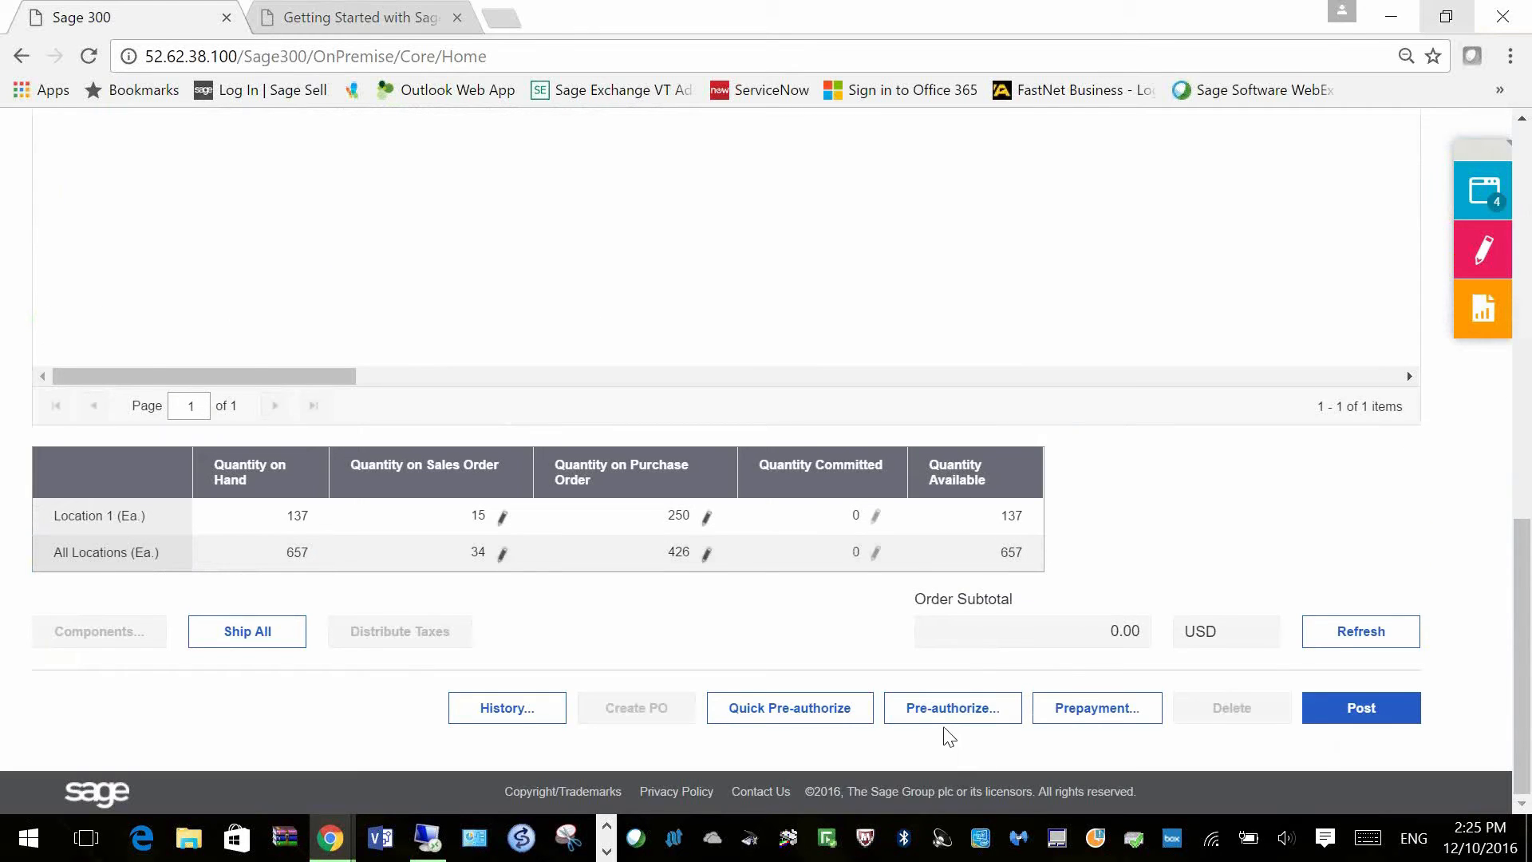
{"action": "left_click", "coordinate": [916, 716]}
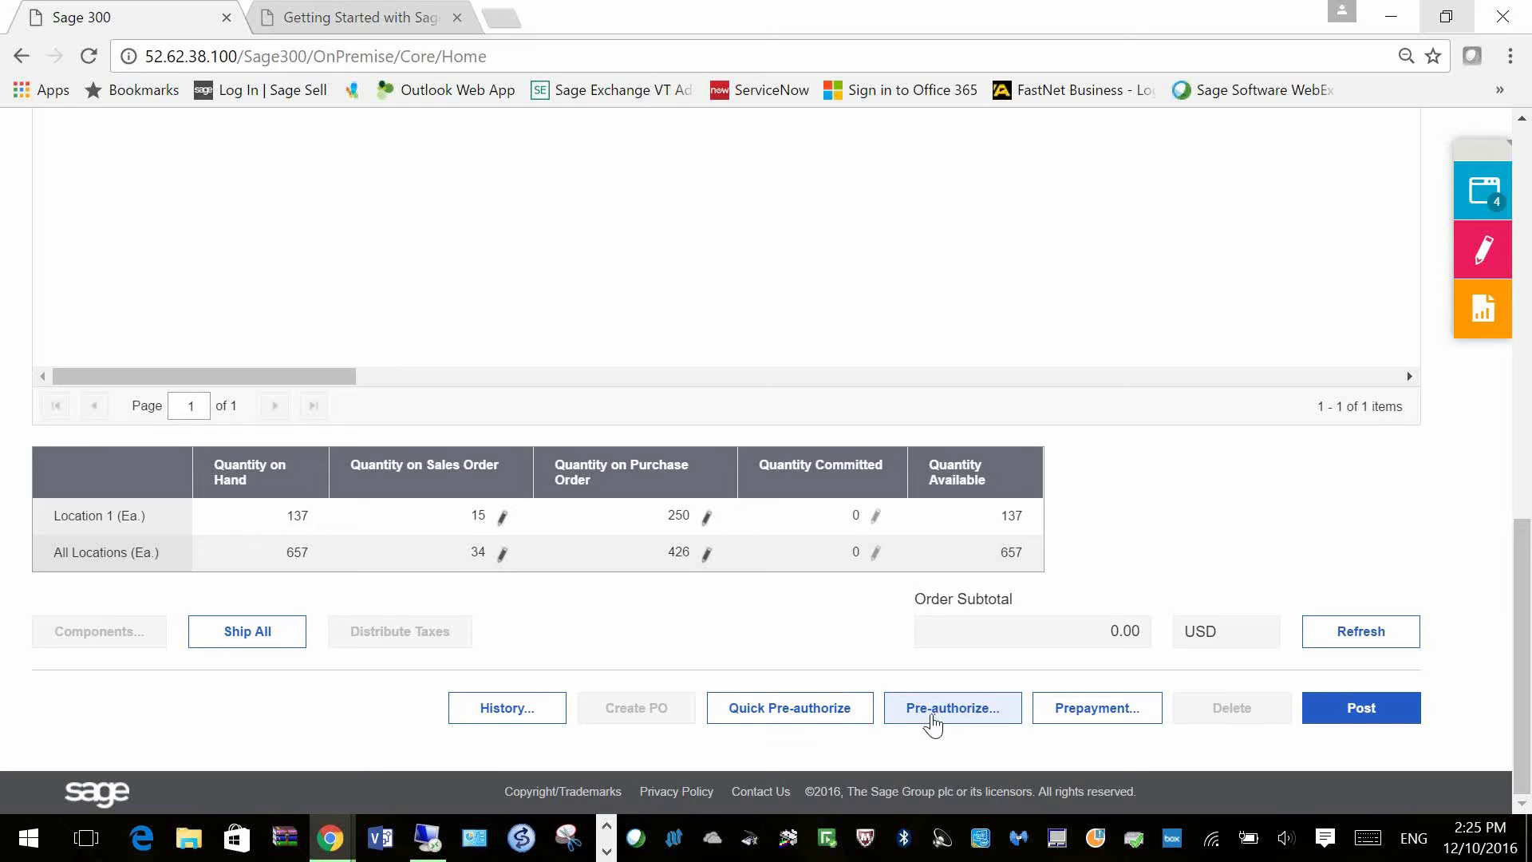
Step: Set line 1's quantity ordered to 10 and post the sales order
{"action": "scroll", "coordinate": [971, 726], "scroll_direction": "up", "scroll_amount": 6}
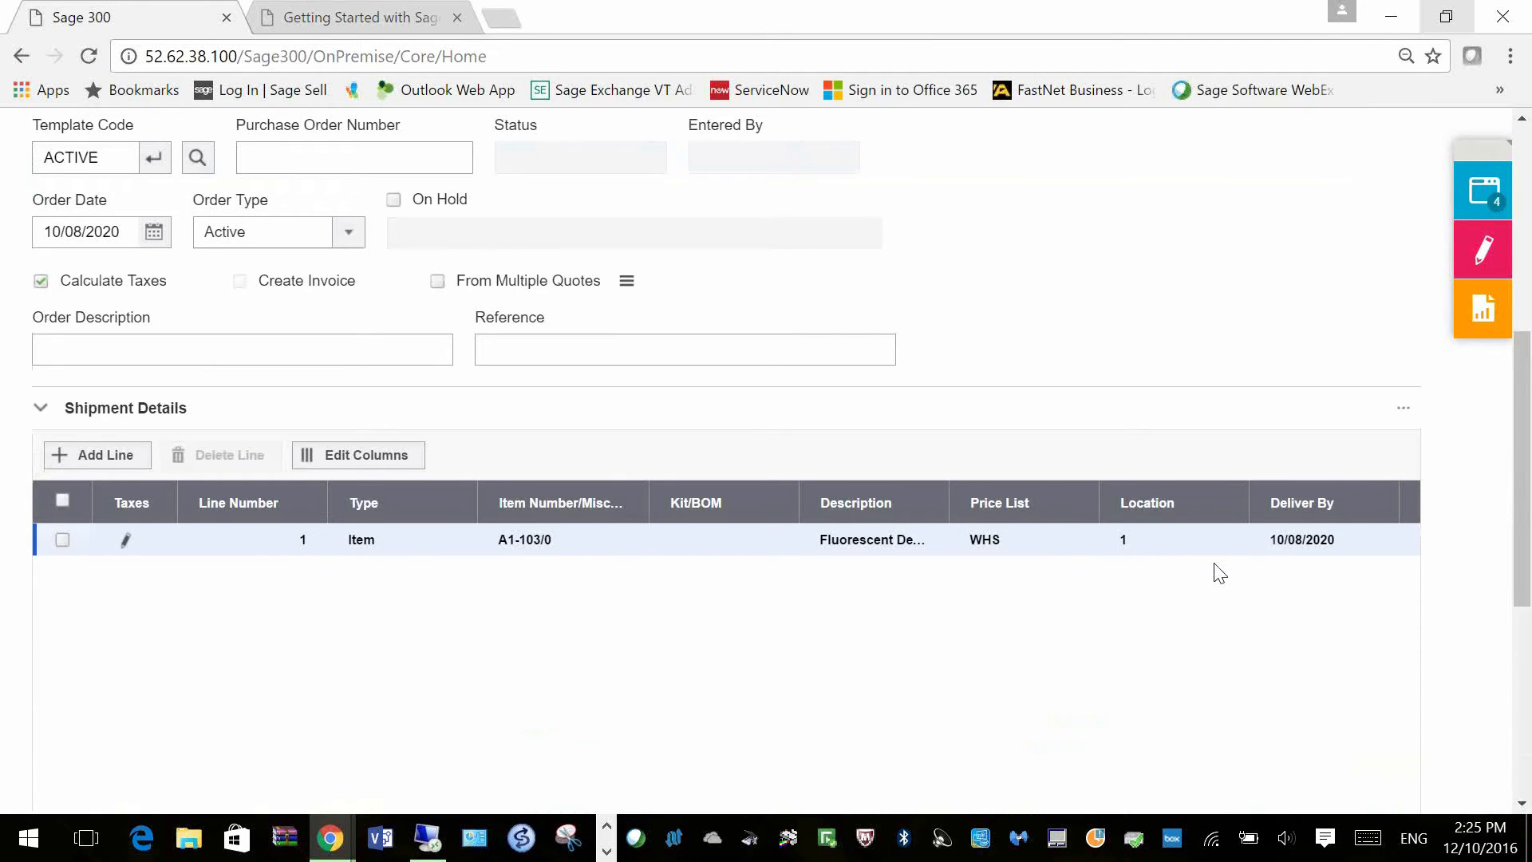
{"action": "left_click", "coordinate": [1257, 547]}
{"action": "key", "text": "Tab"}
{"action": "key", "text": "Tab"}
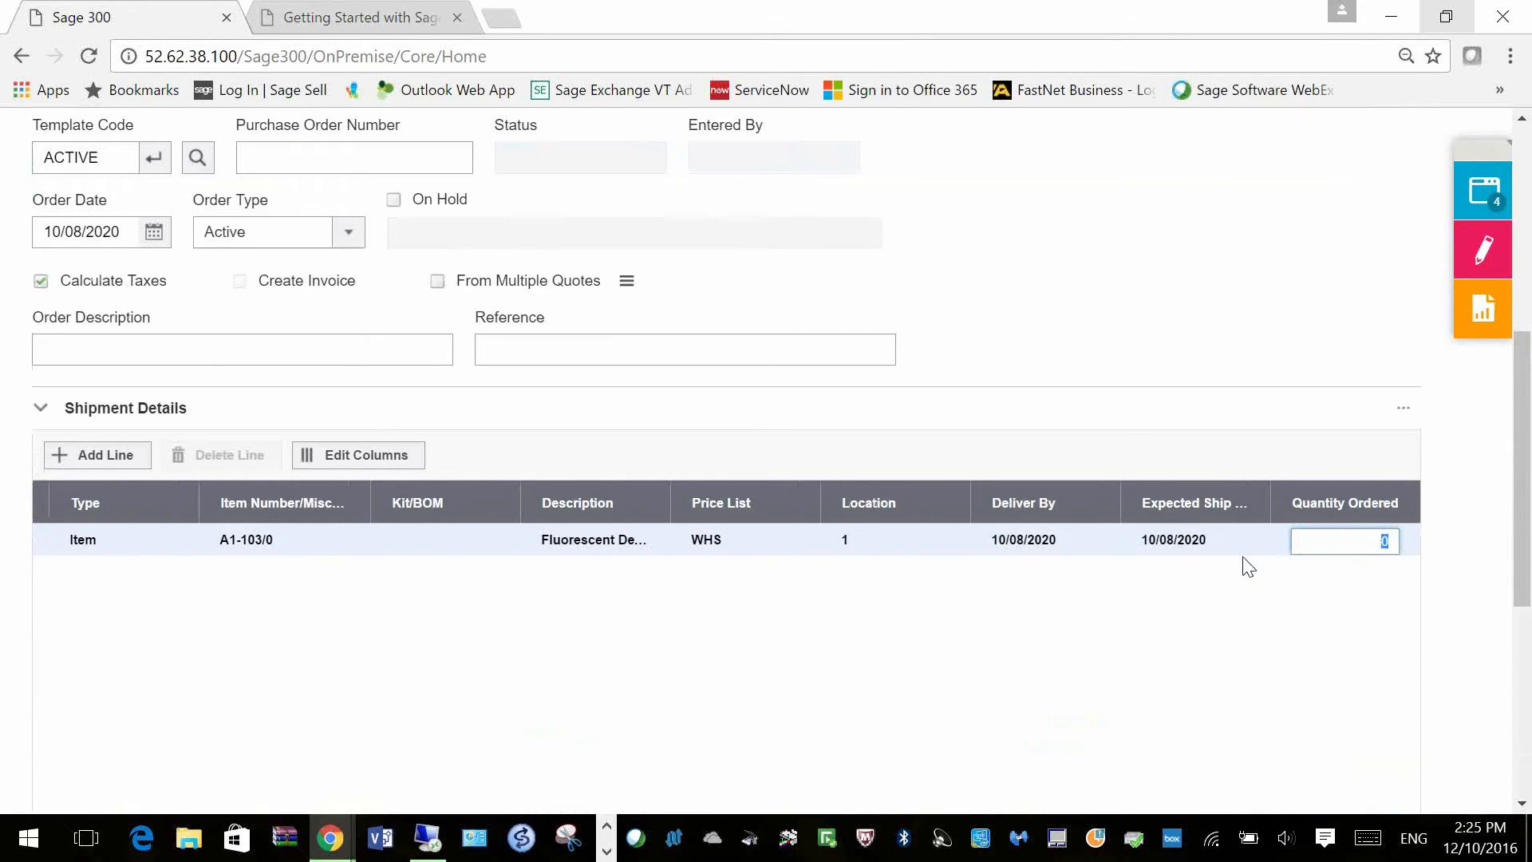
{"action": "left_click", "coordinate": [1213, 540]}
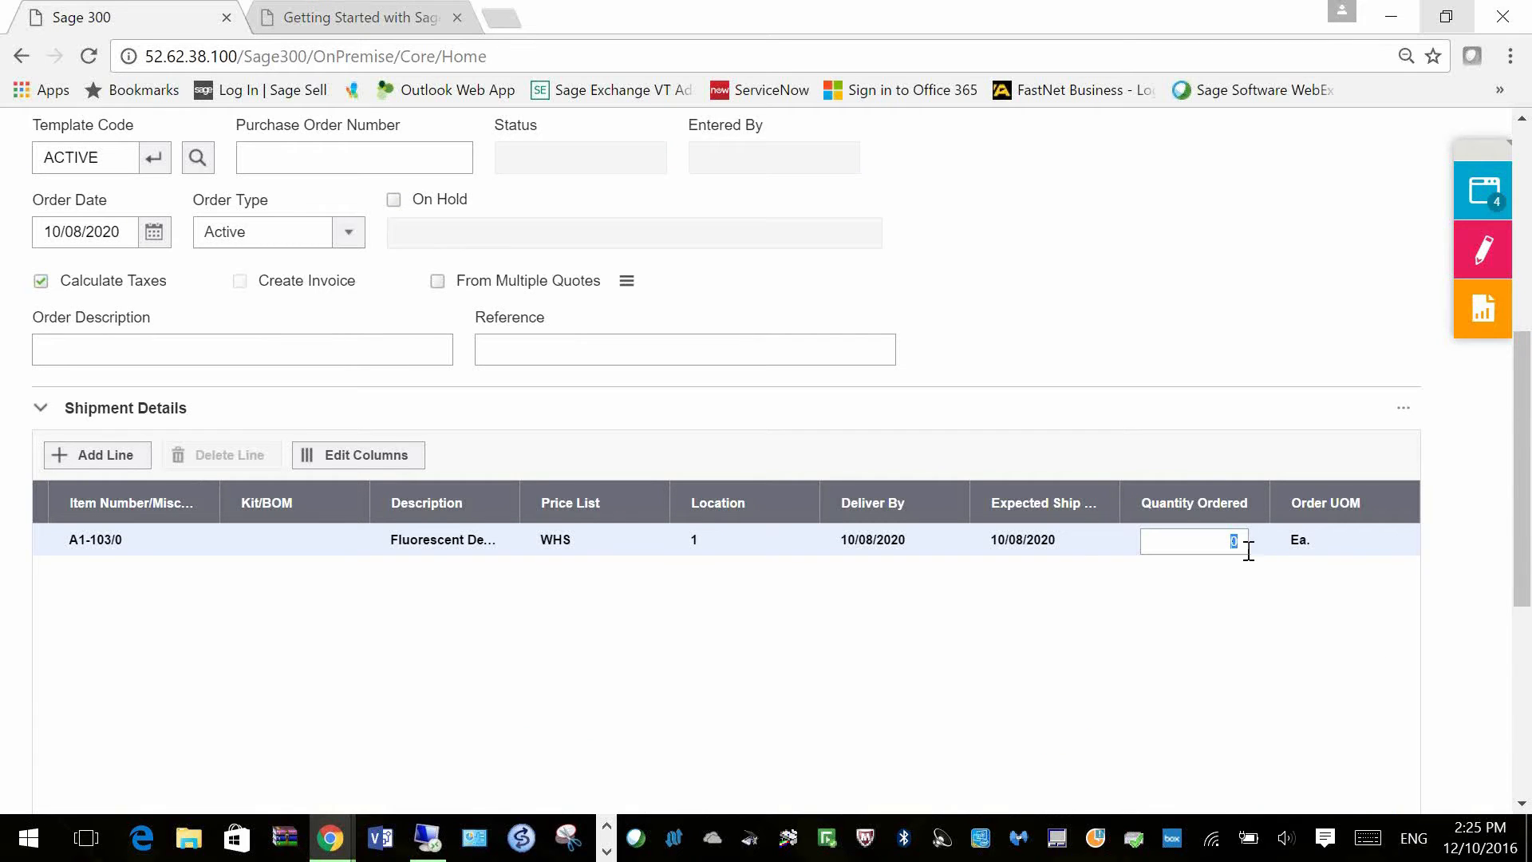
{"action": "type", "text": "10"}
{"action": "key", "text": "Tab"}
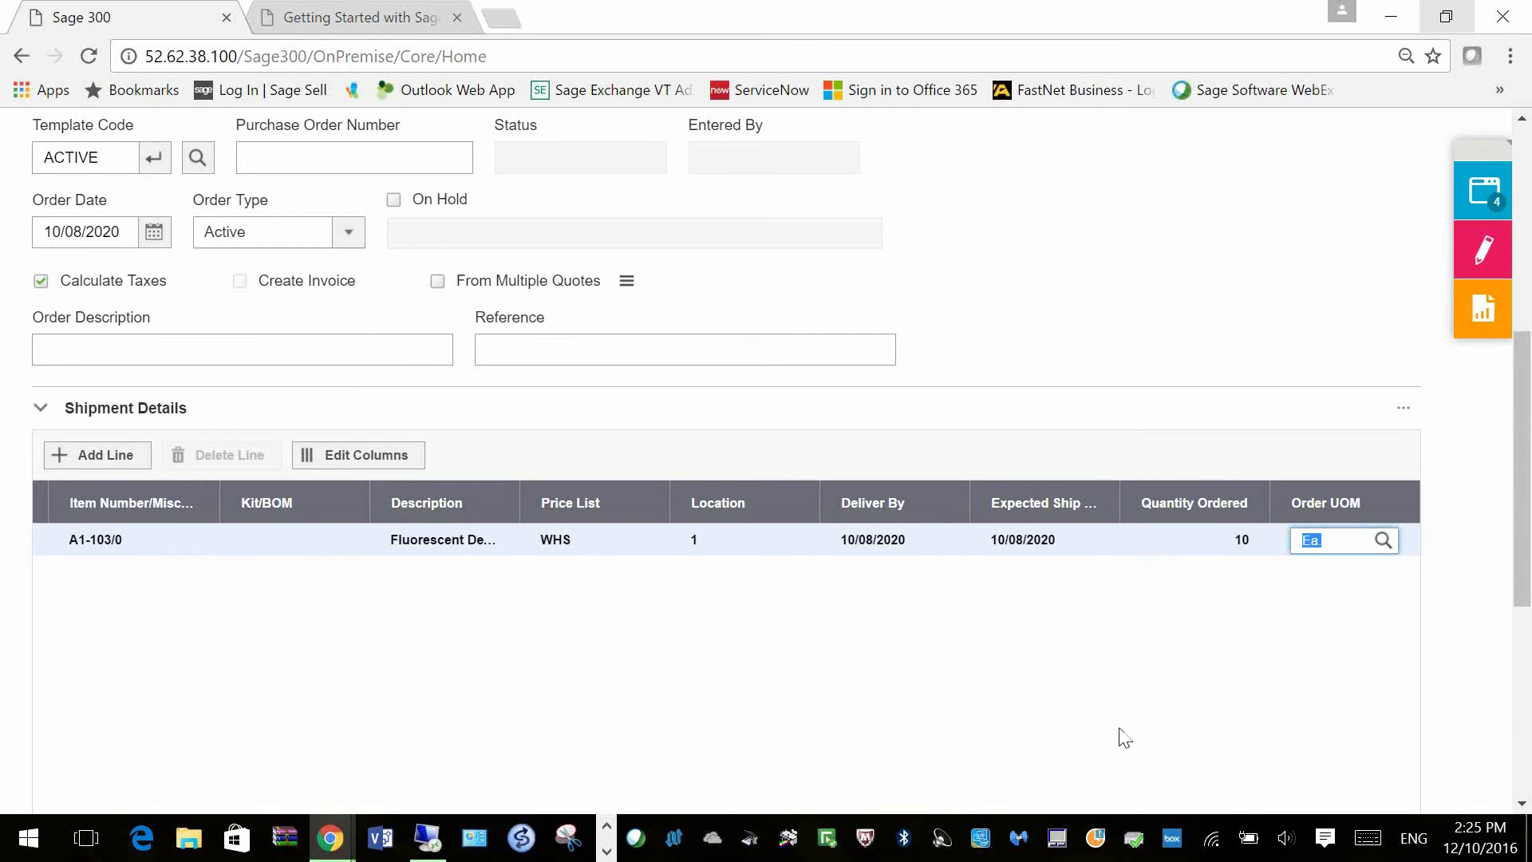
{"action": "scroll", "coordinate": [1106, 750], "scroll_direction": "down", "scroll_amount": 6}
{"action": "left_click", "coordinate": [1380, 714]}
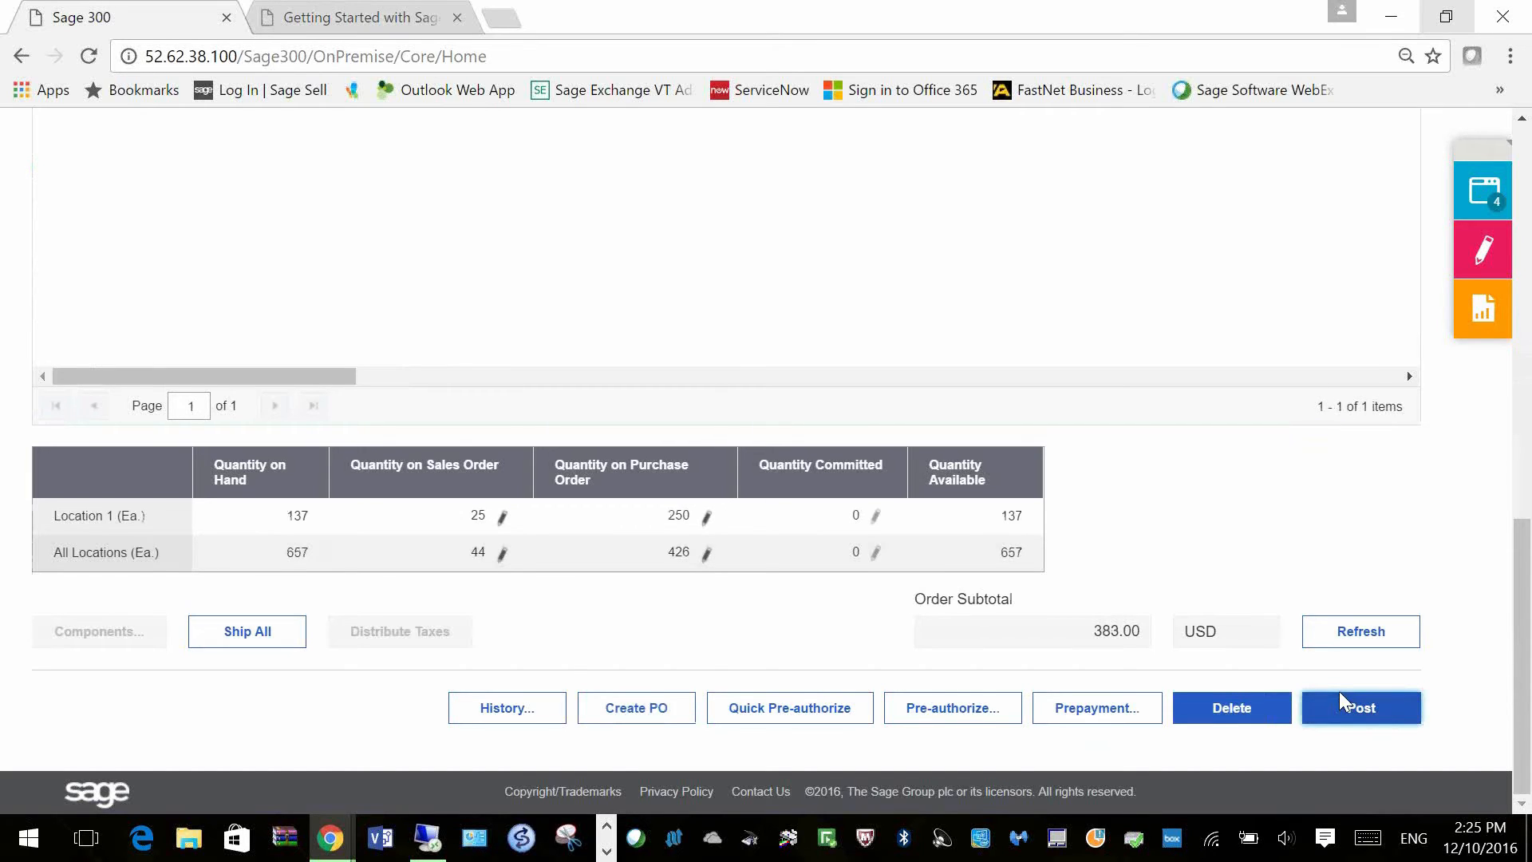
{"action": "scroll", "coordinate": [1339, 691], "scroll_direction": "up", "scroll_amount": 1}
{"action": "scroll", "coordinate": [1340, 702], "scroll_direction": "up", "scroll_amount": 10}
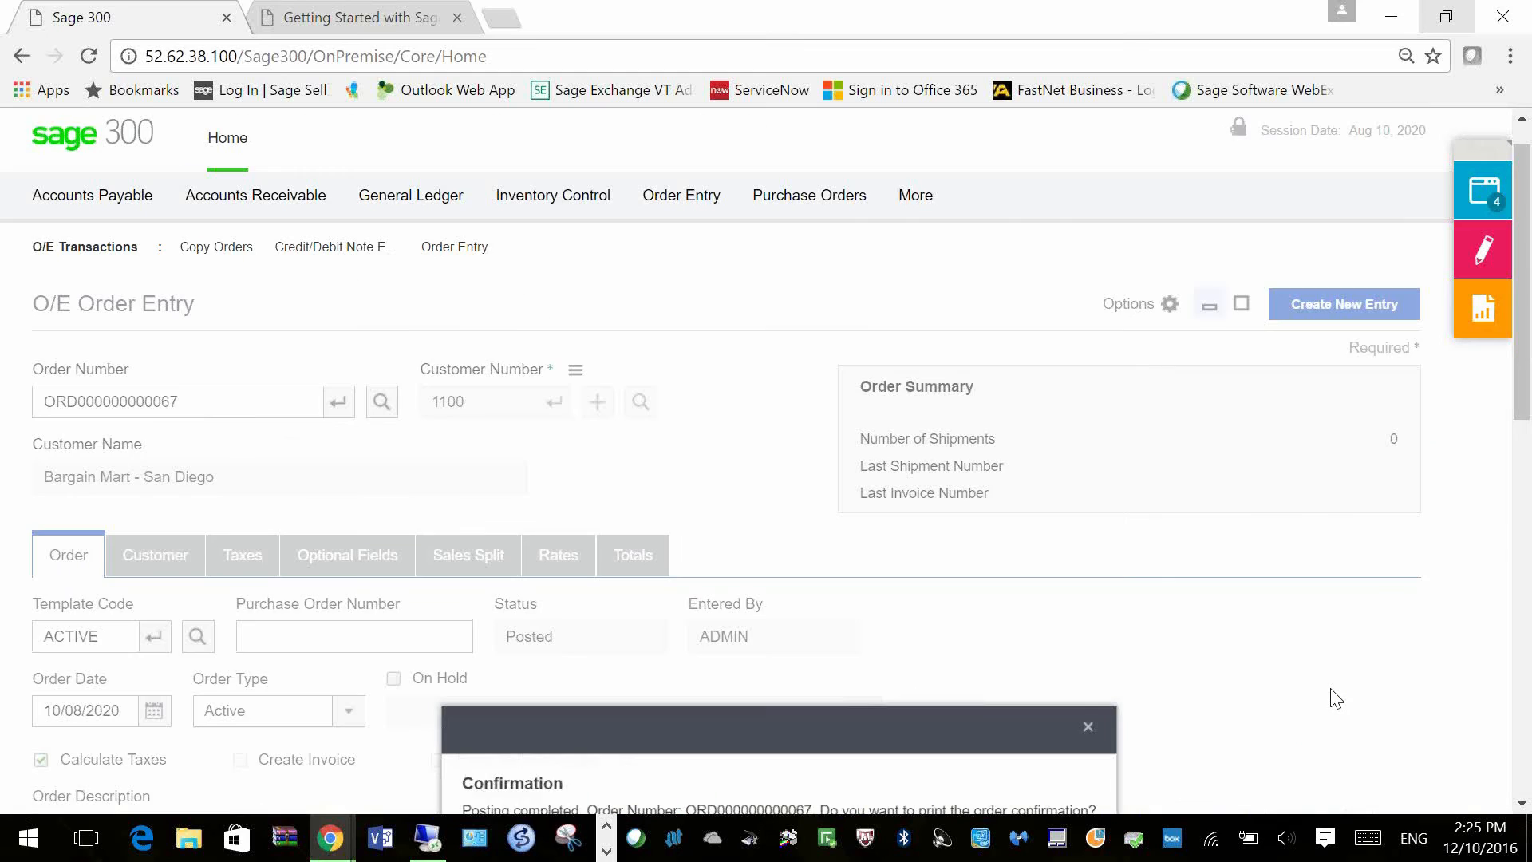
Step: Decline printing the order confirmation, leaving a blank *** NEW *** order
{"action": "scroll", "coordinate": [1337, 698], "scroll_direction": "up", "scroll_amount": 1}
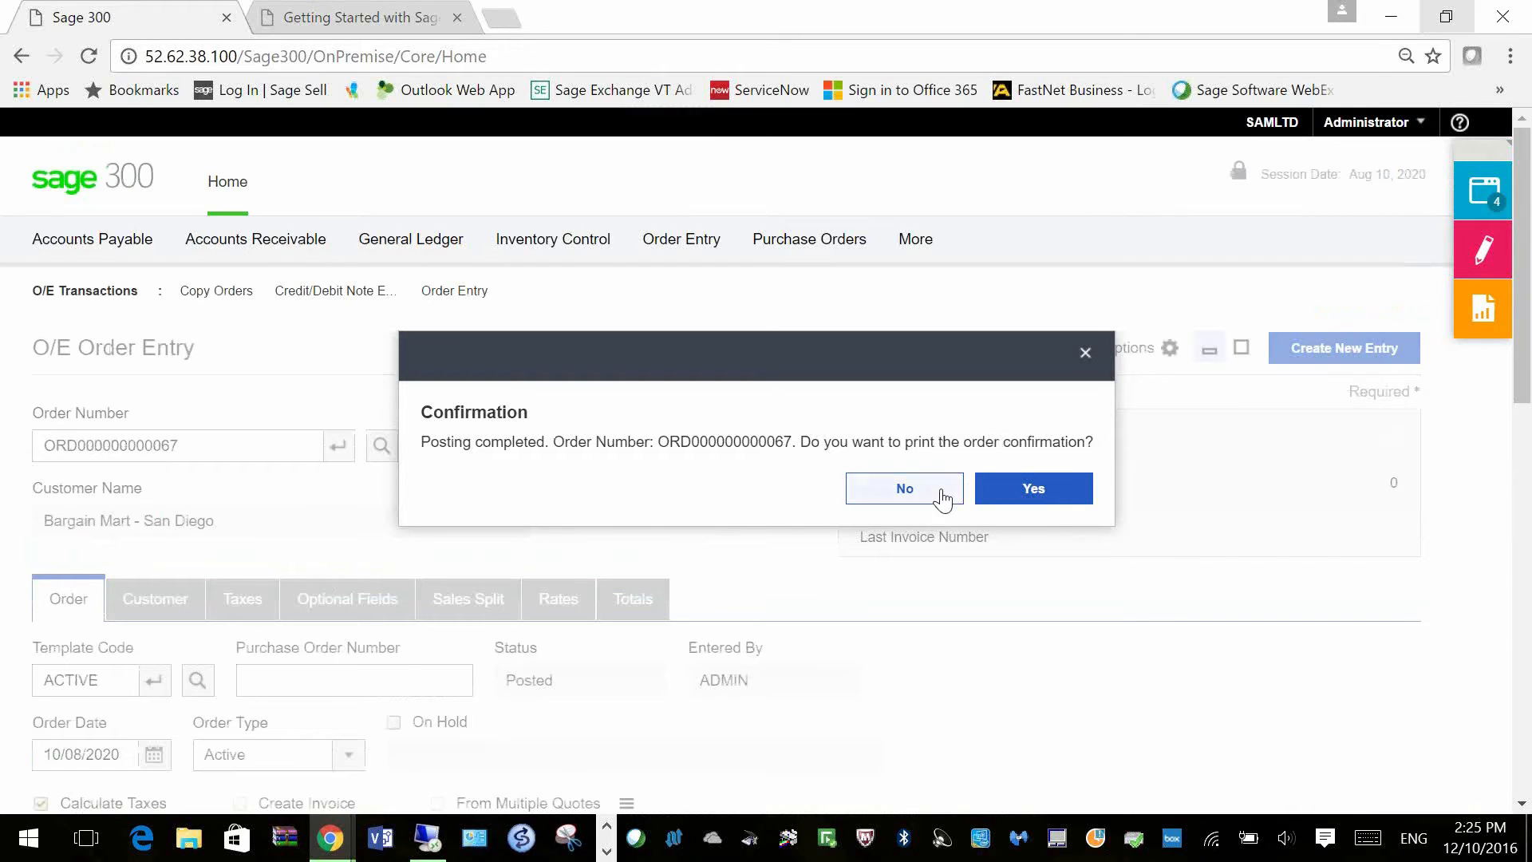
{"action": "left_click", "coordinate": [894, 492]}
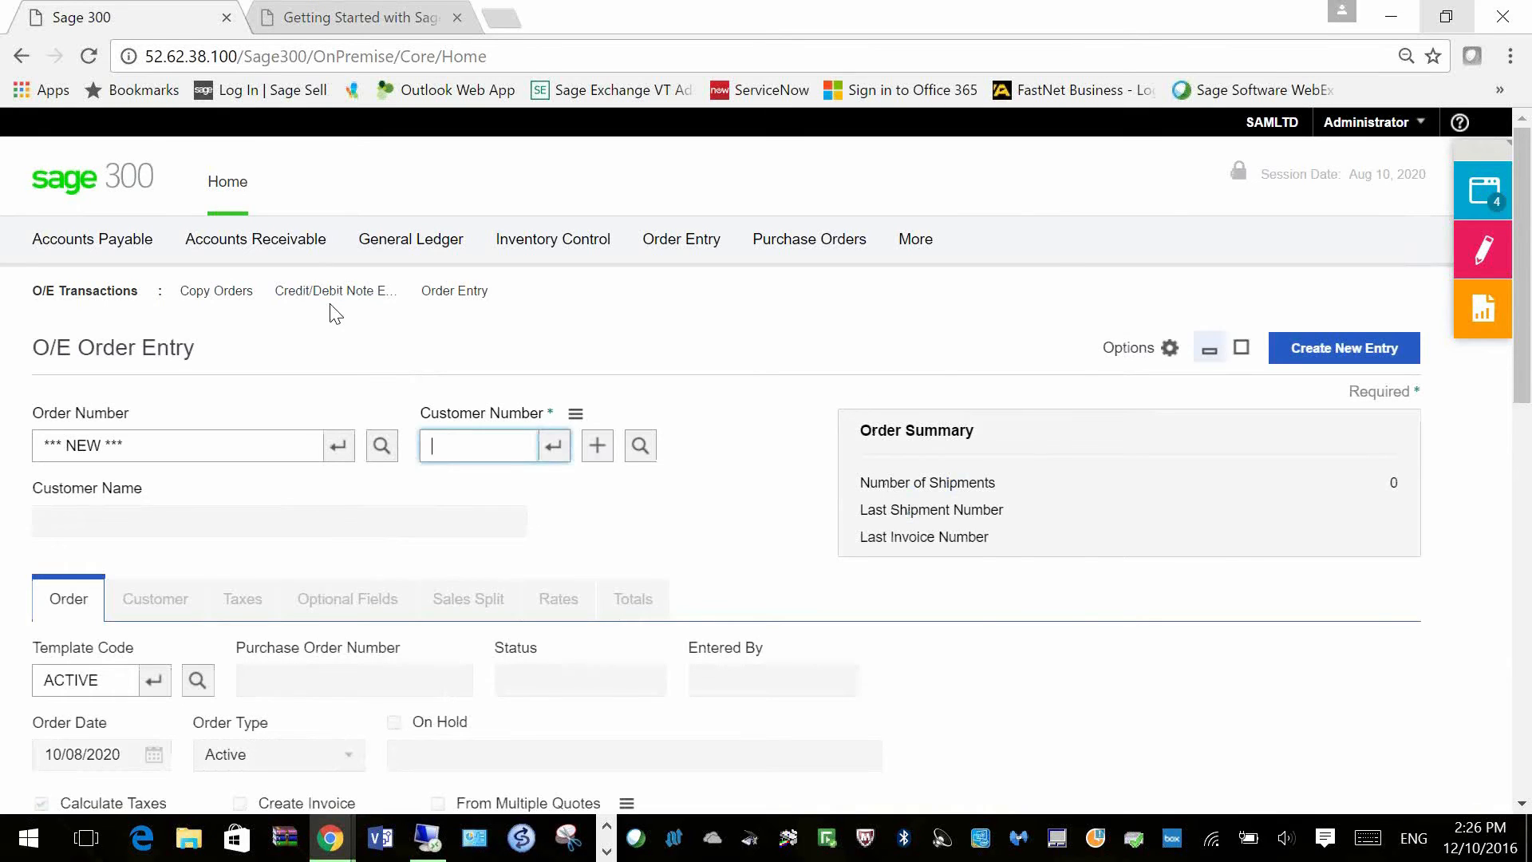
{"action": "mouse_move", "coordinate": [104, 257]}
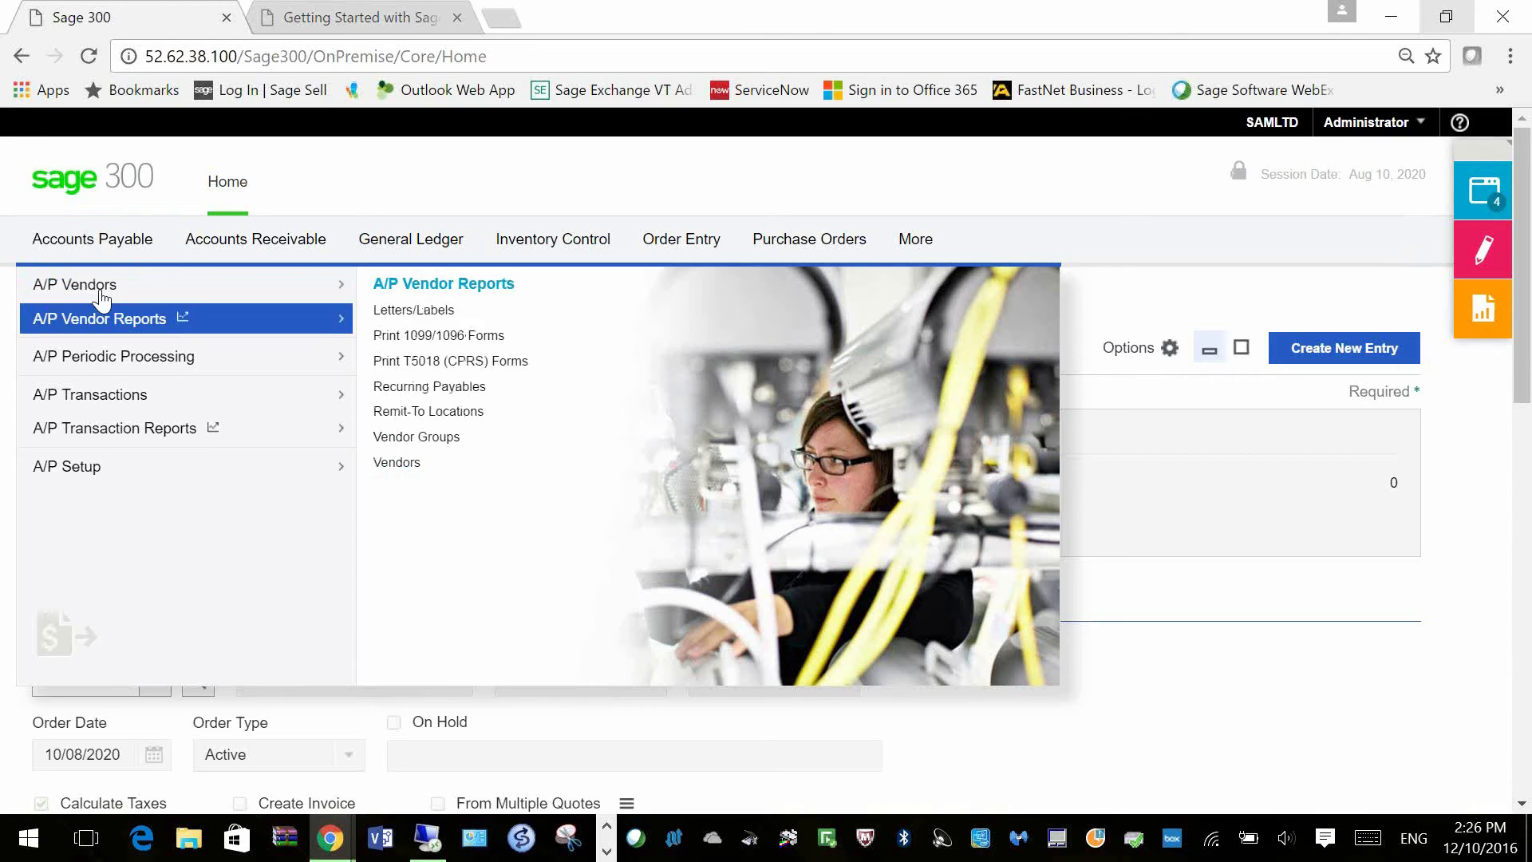
Step: Create a new A/P invoice batch described 'AP Invoices' with entry description 'Entry desc'
{"action": "mouse_move", "coordinate": [95, 397]}
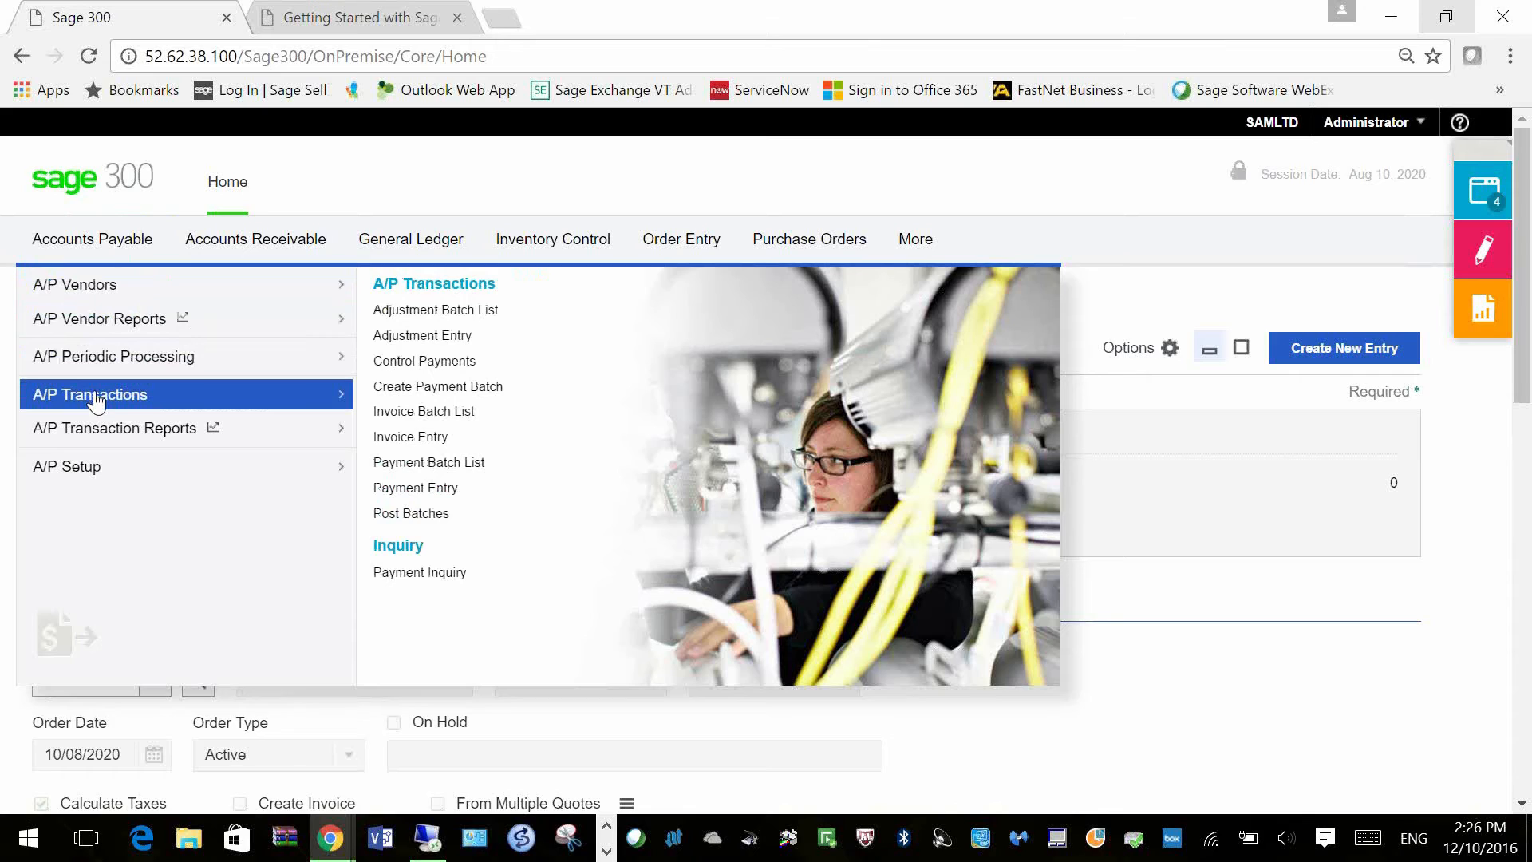
{"action": "left_click", "coordinate": [403, 411]}
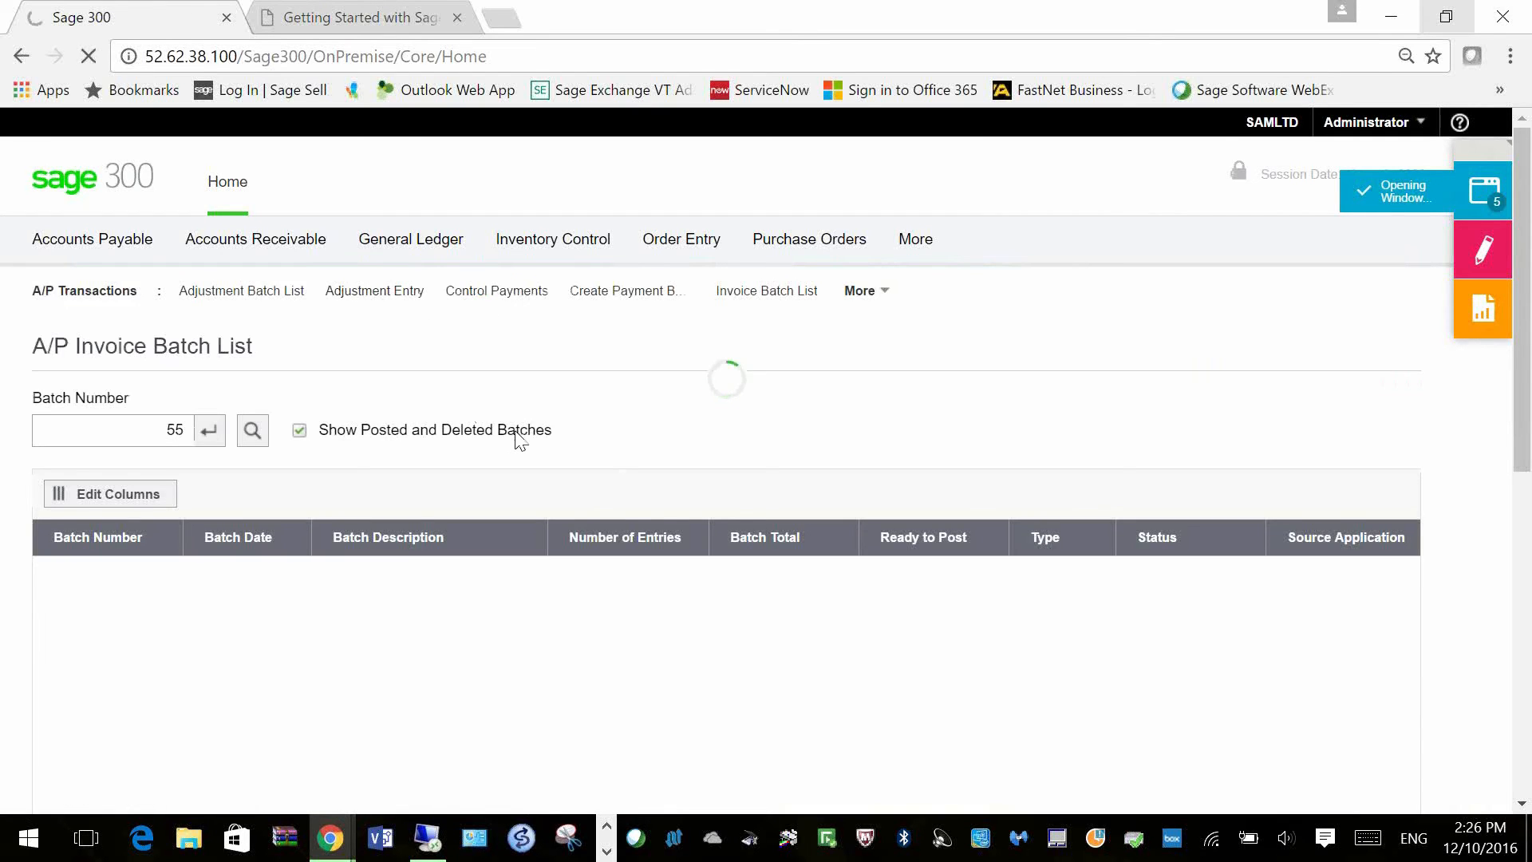
{"action": "scroll", "coordinate": [668, 486], "scroll_direction": "down", "scroll_amount": 1}
{"action": "scroll", "coordinate": [667, 485], "scroll_direction": "down", "scroll_amount": 3}
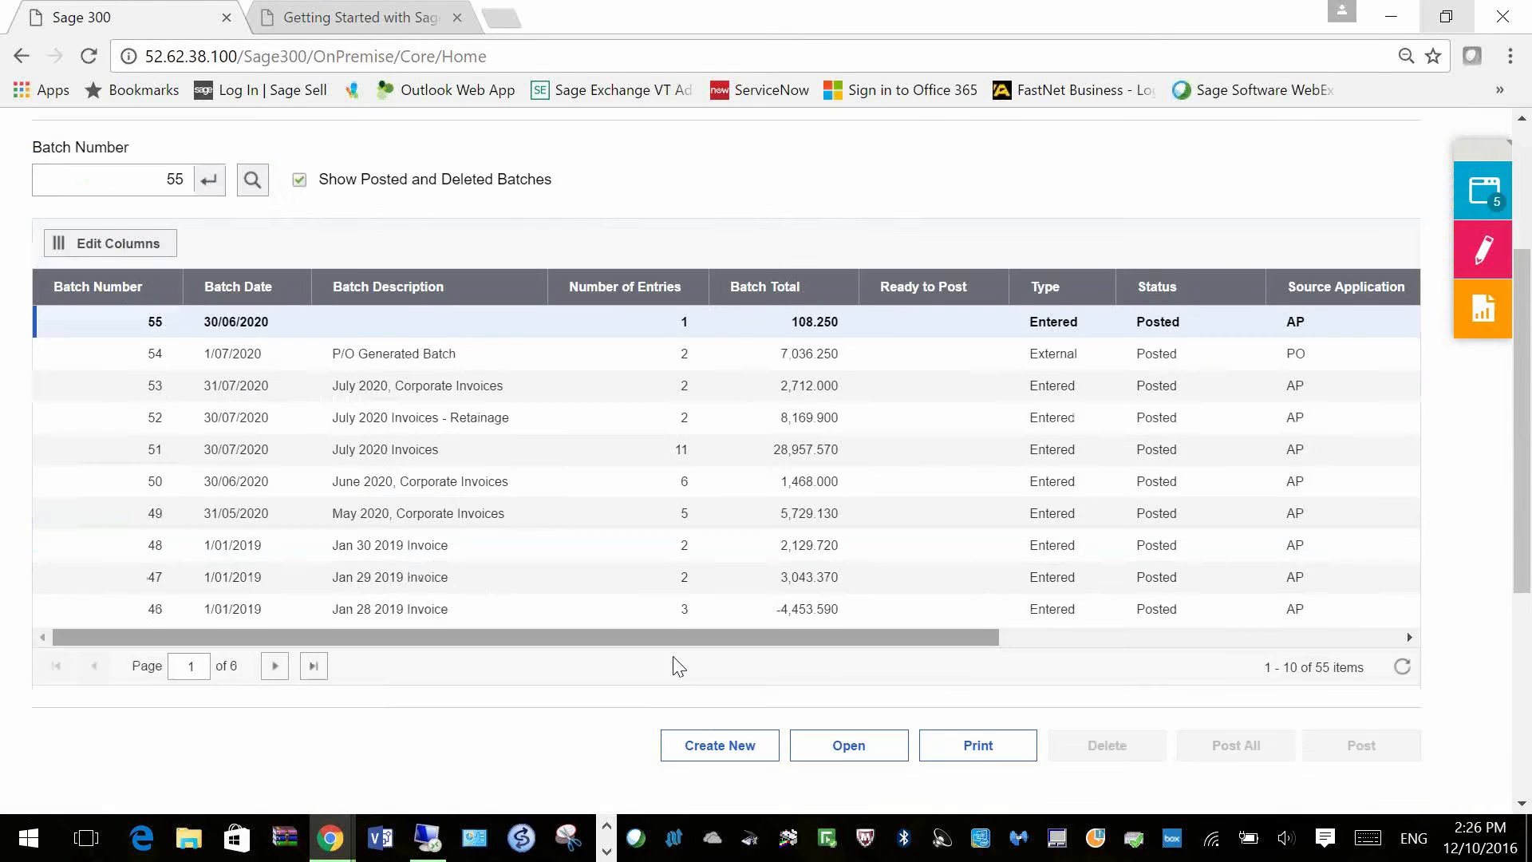
{"action": "scroll", "coordinate": [678, 666], "scroll_direction": "down", "scroll_amount": 2}
{"action": "left_click", "coordinate": [740, 636]}
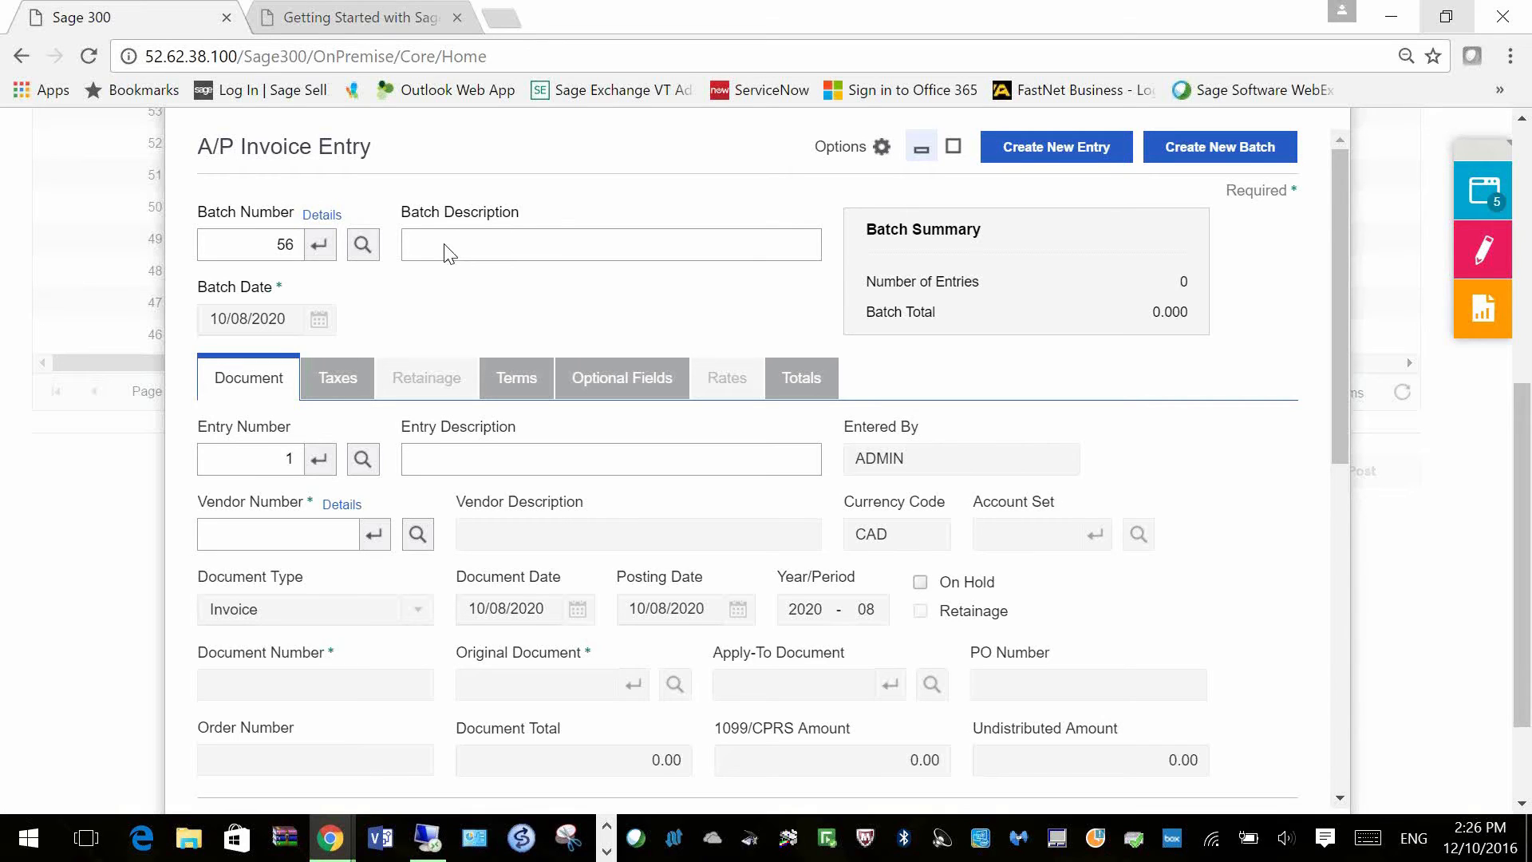
{"action": "left_click", "coordinate": [547, 249]}
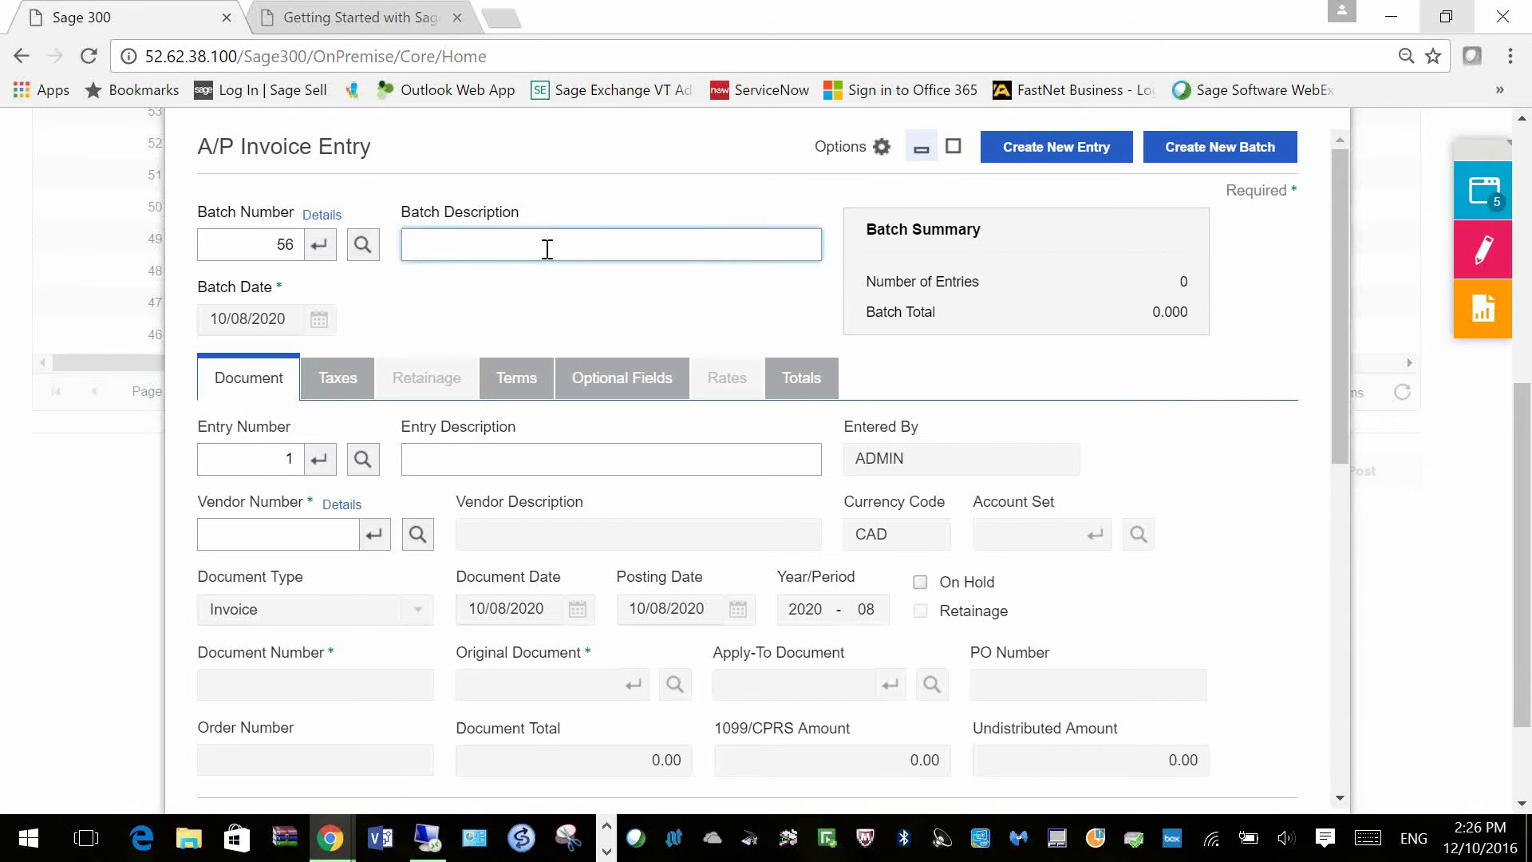
{"action": "type", "text": "AP Invoices"}
{"action": "key", "text": "Tab"}
{"action": "type", "text": "Entry desc"}
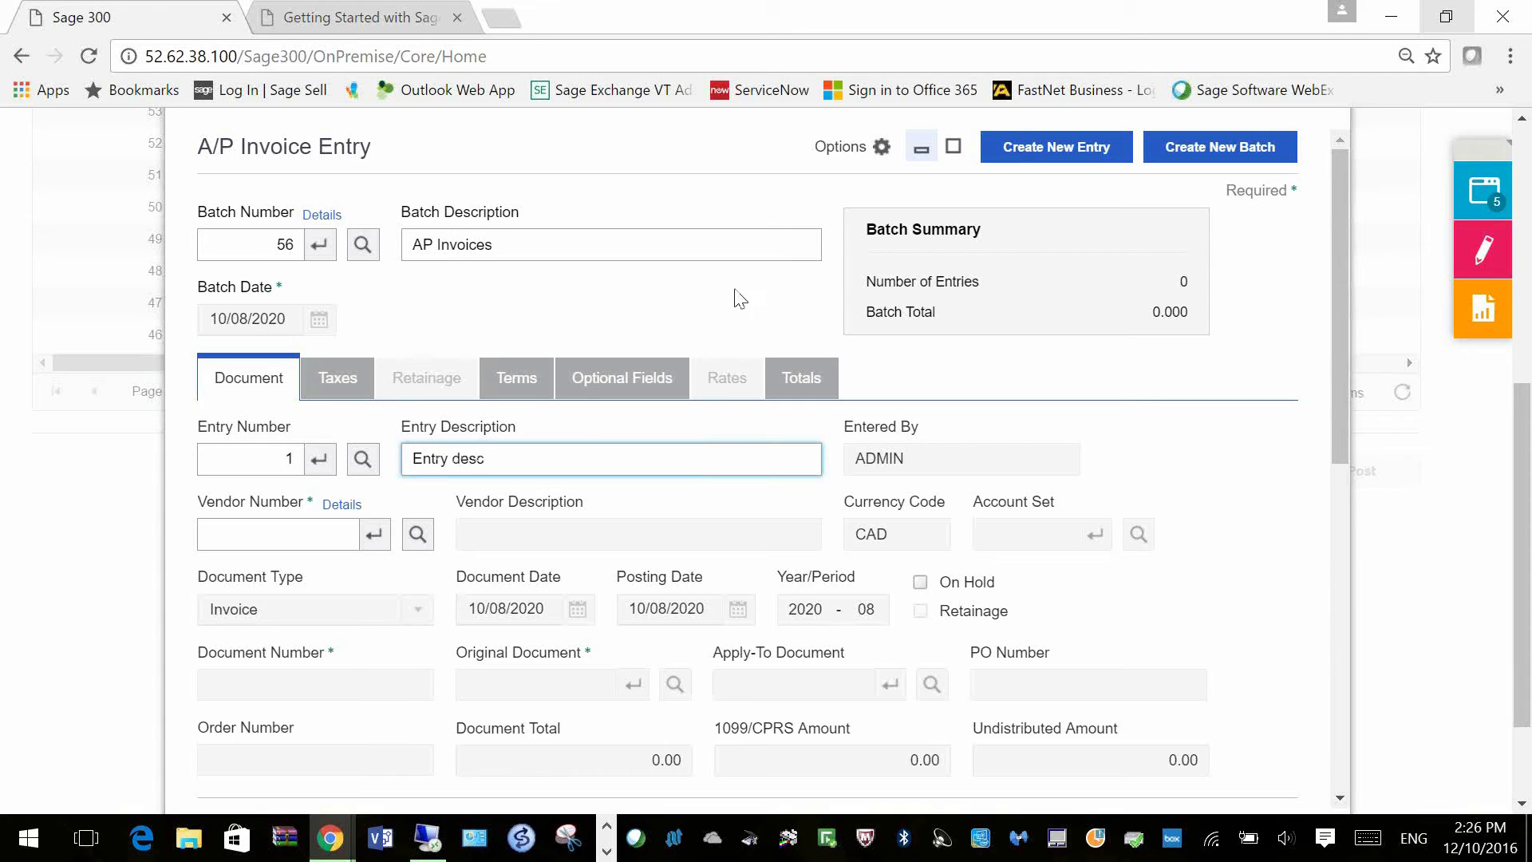
{"action": "key", "text": "Tab"}
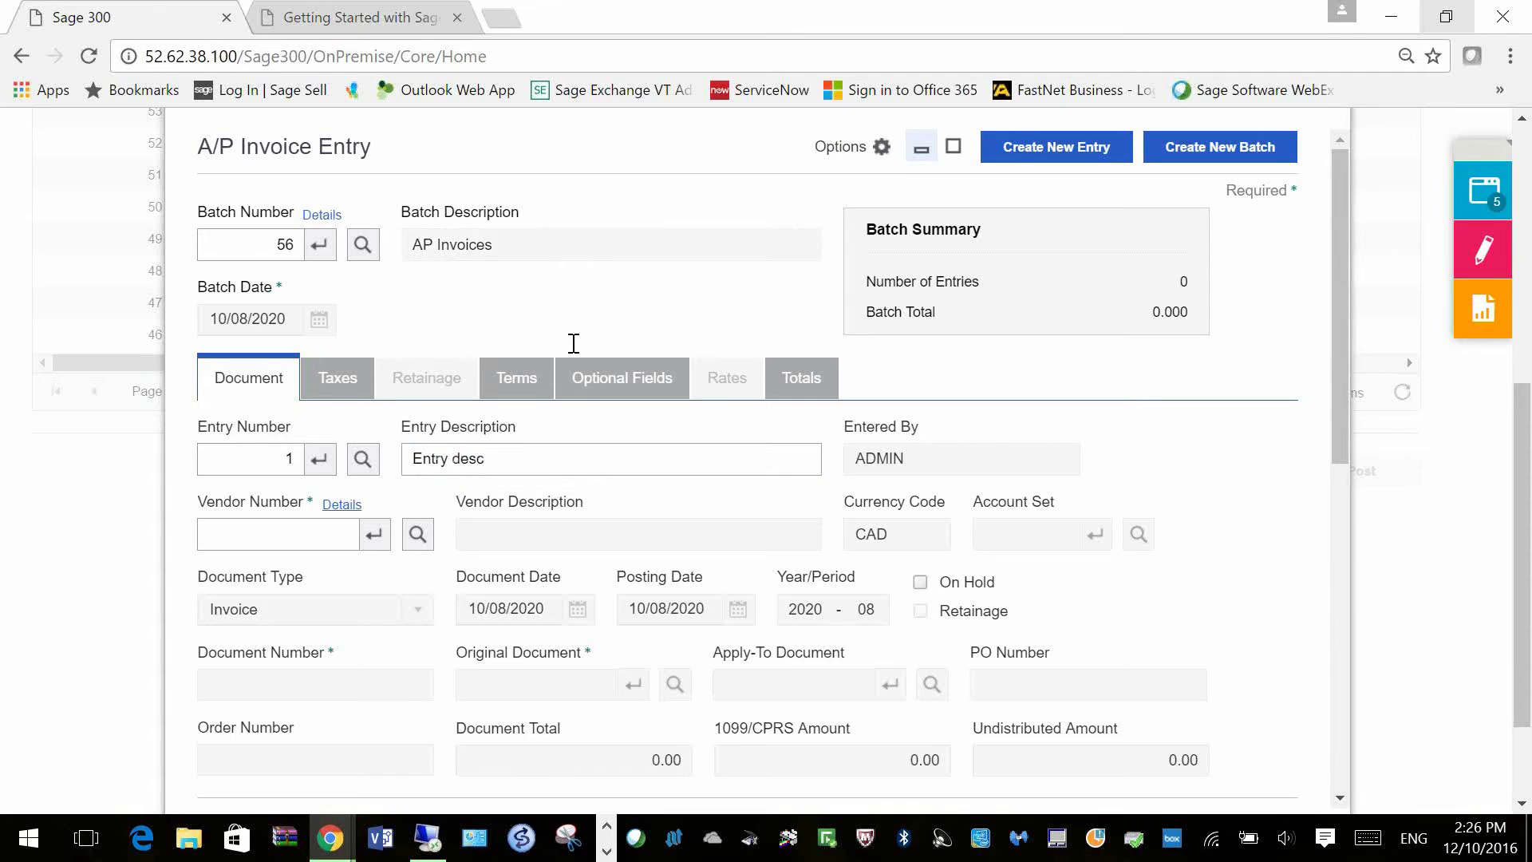
Step: Select vendor 1350 Exide Industrial Batteries for the invoice using the vendor finder
{"action": "left_click", "coordinate": [417, 535]}
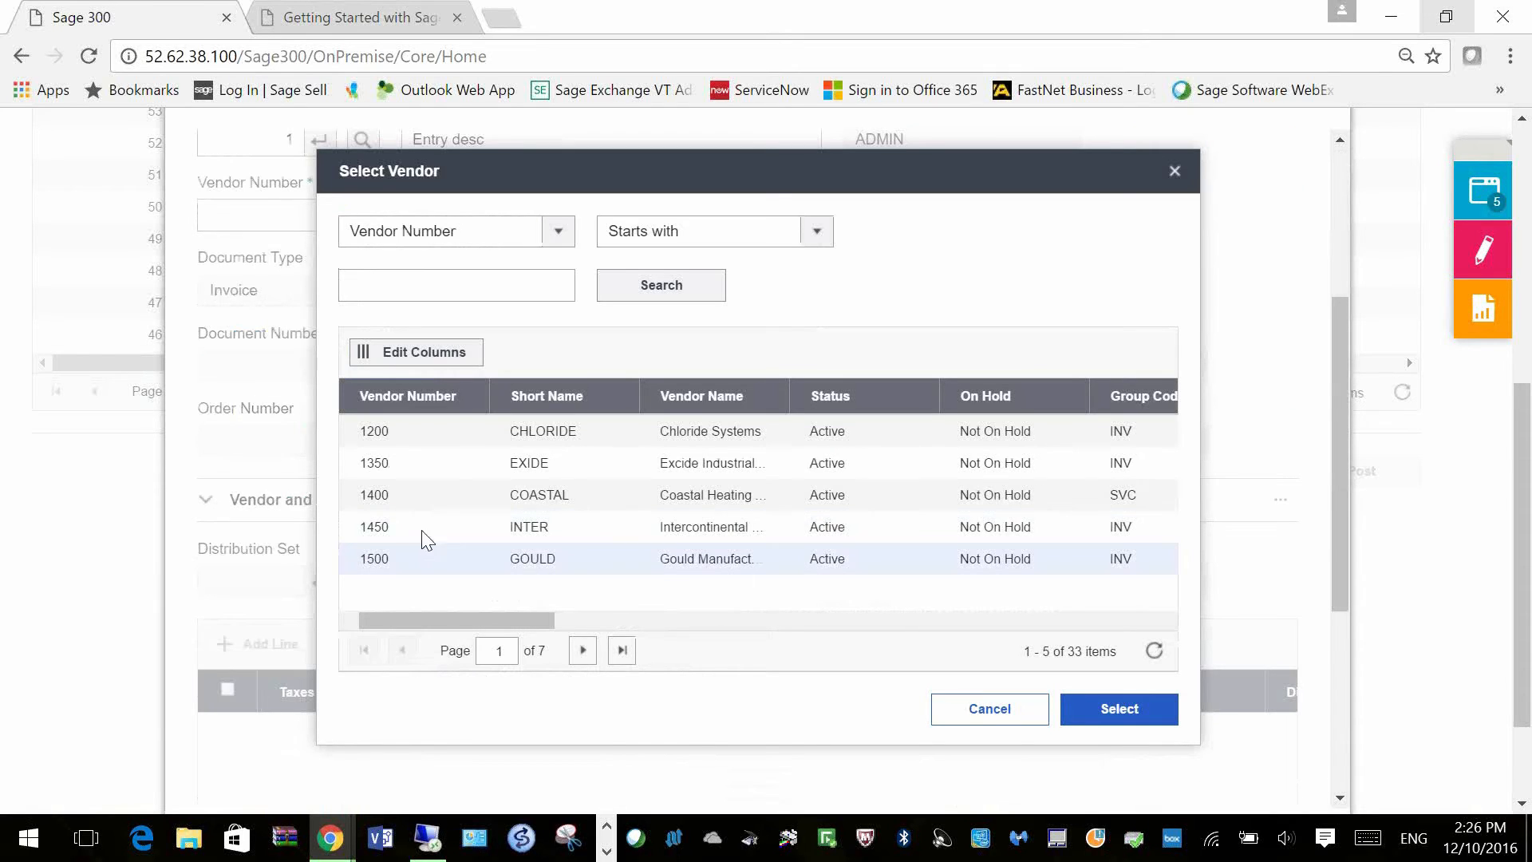
{"action": "left_click", "coordinate": [817, 232]}
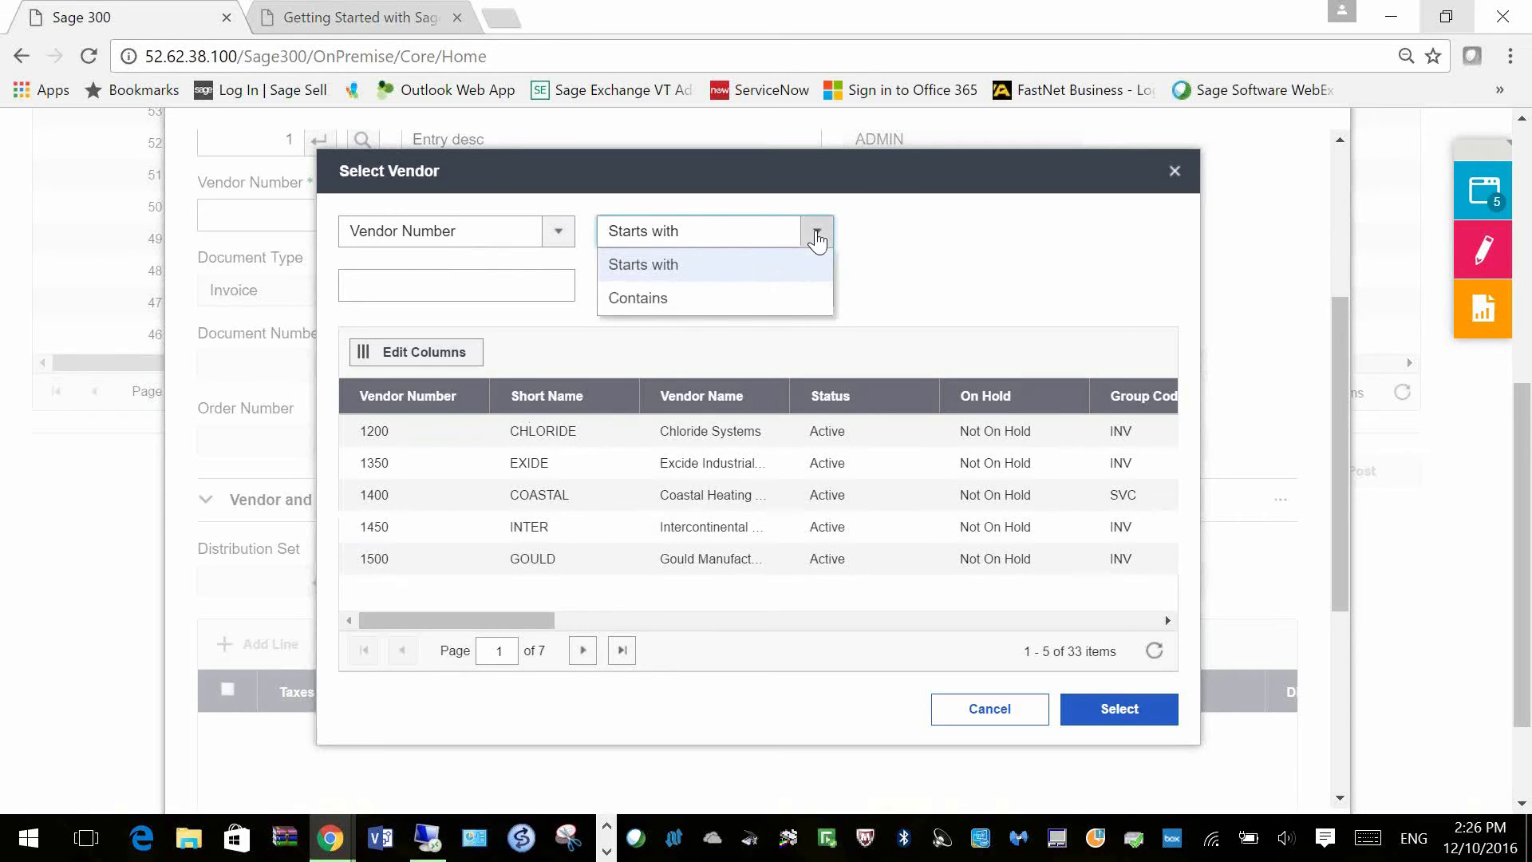
{"action": "left_click", "coordinate": [818, 239]}
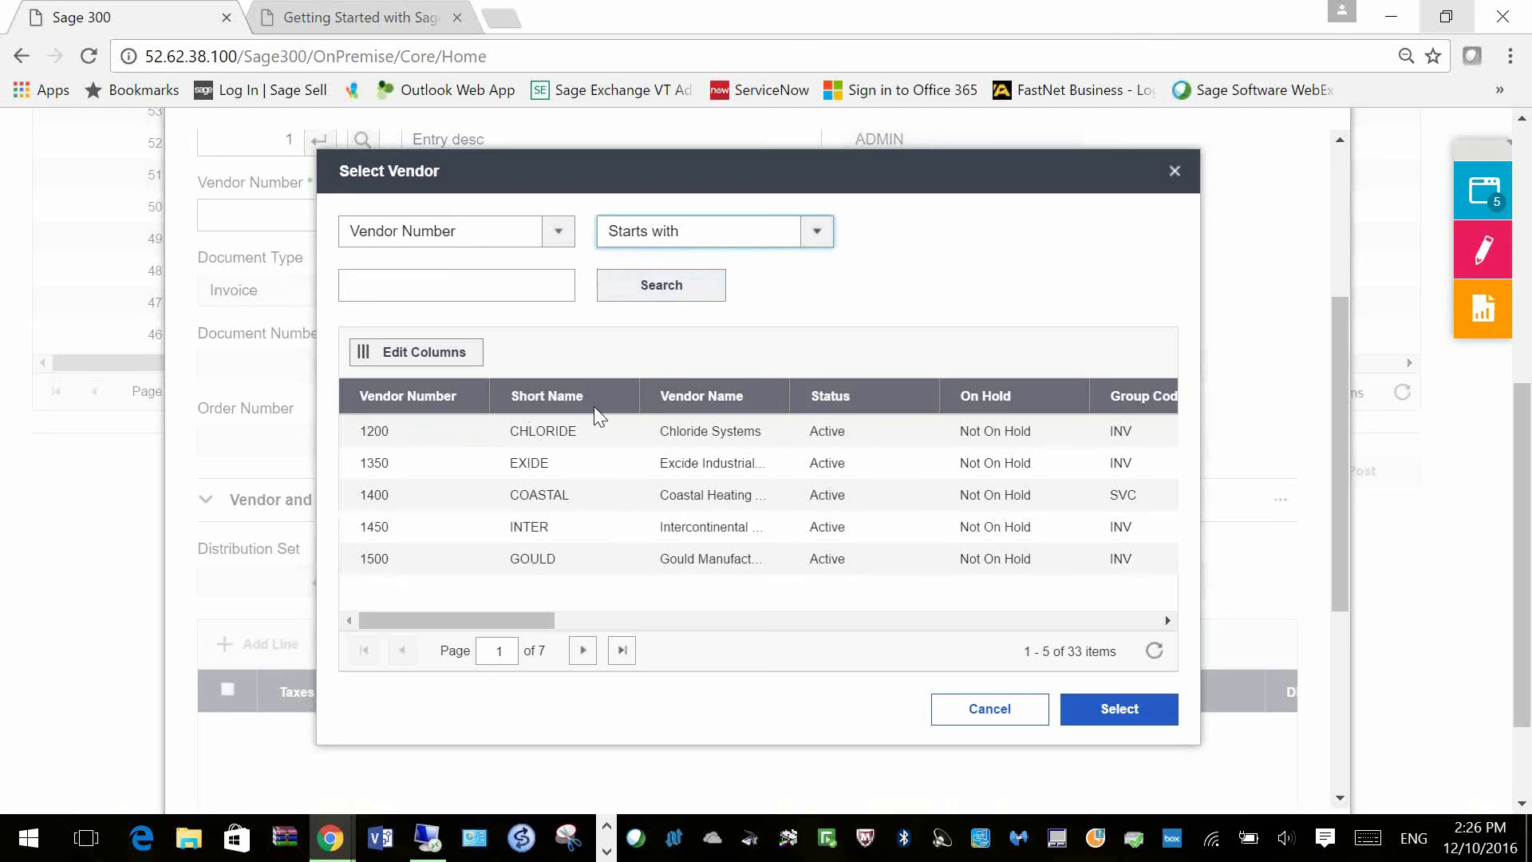
{"action": "left_click", "coordinate": [418, 468]}
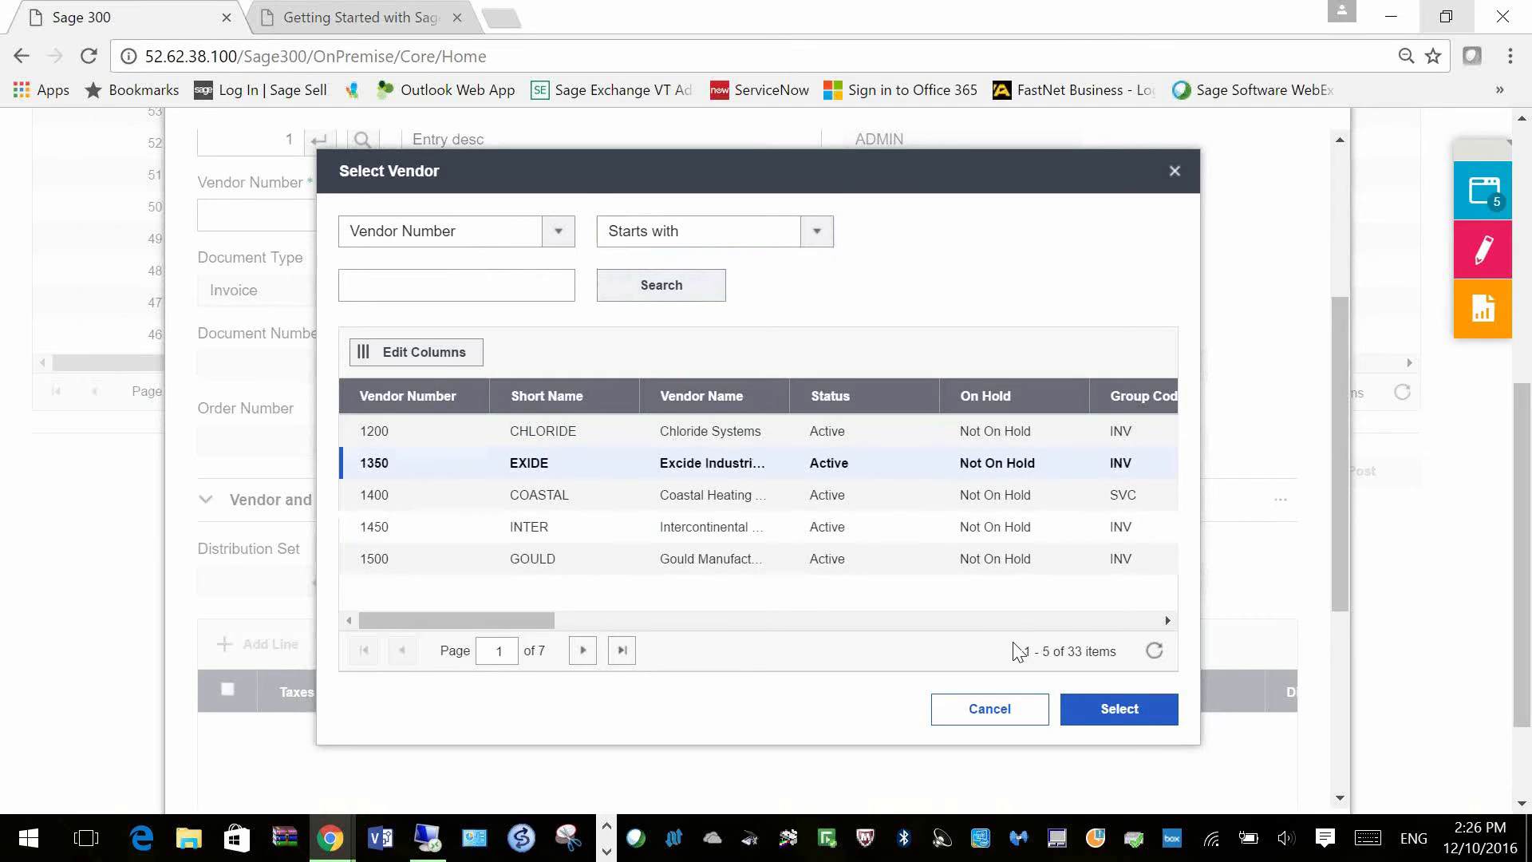
{"action": "left_click", "coordinate": [1119, 710]}
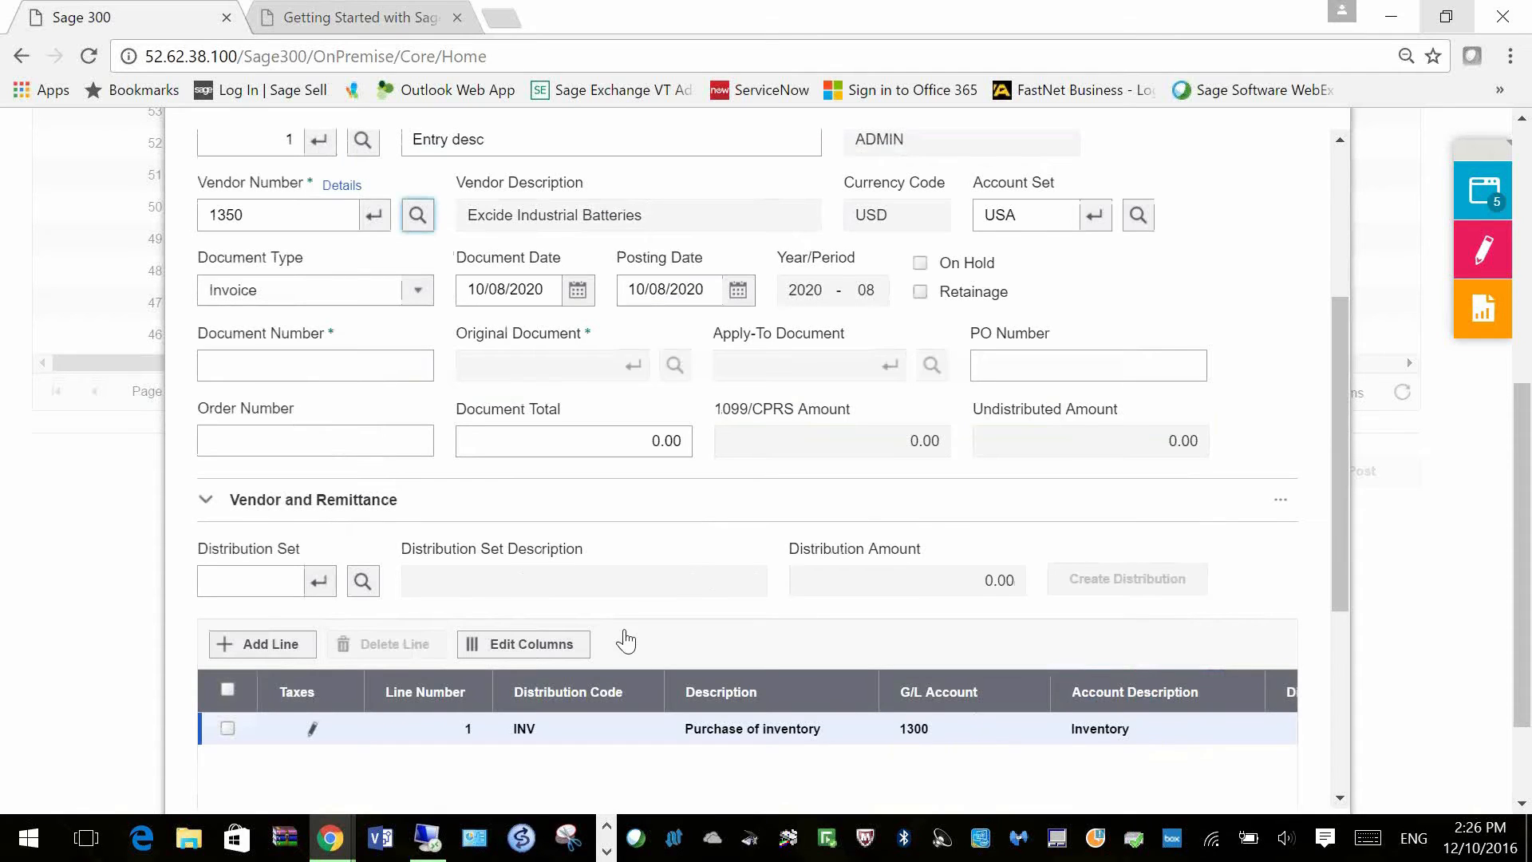
{"action": "left_click", "coordinate": [401, 357]}
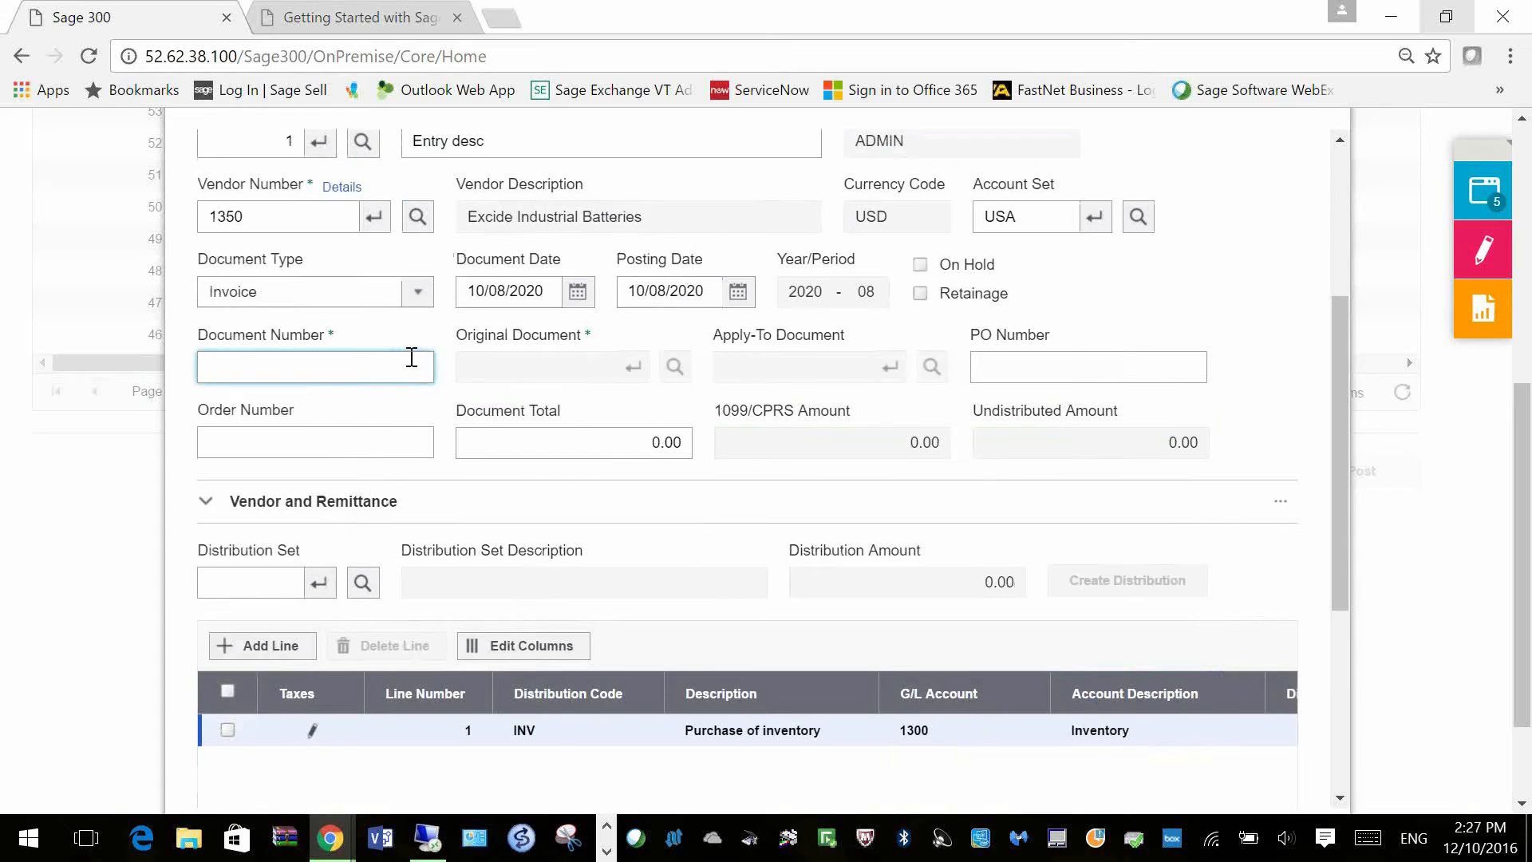
Step: Enter document number 1234 and a document total of 649.50
{"action": "scroll", "coordinate": [412, 357], "scroll_direction": "up", "scroll_amount": 2}
{"action": "type", "text": "1234"}
{"action": "key", "text": "Tab"}
{"action": "left_click", "coordinate": [666, 556]}
{"action": "type", "text": "649.50"}
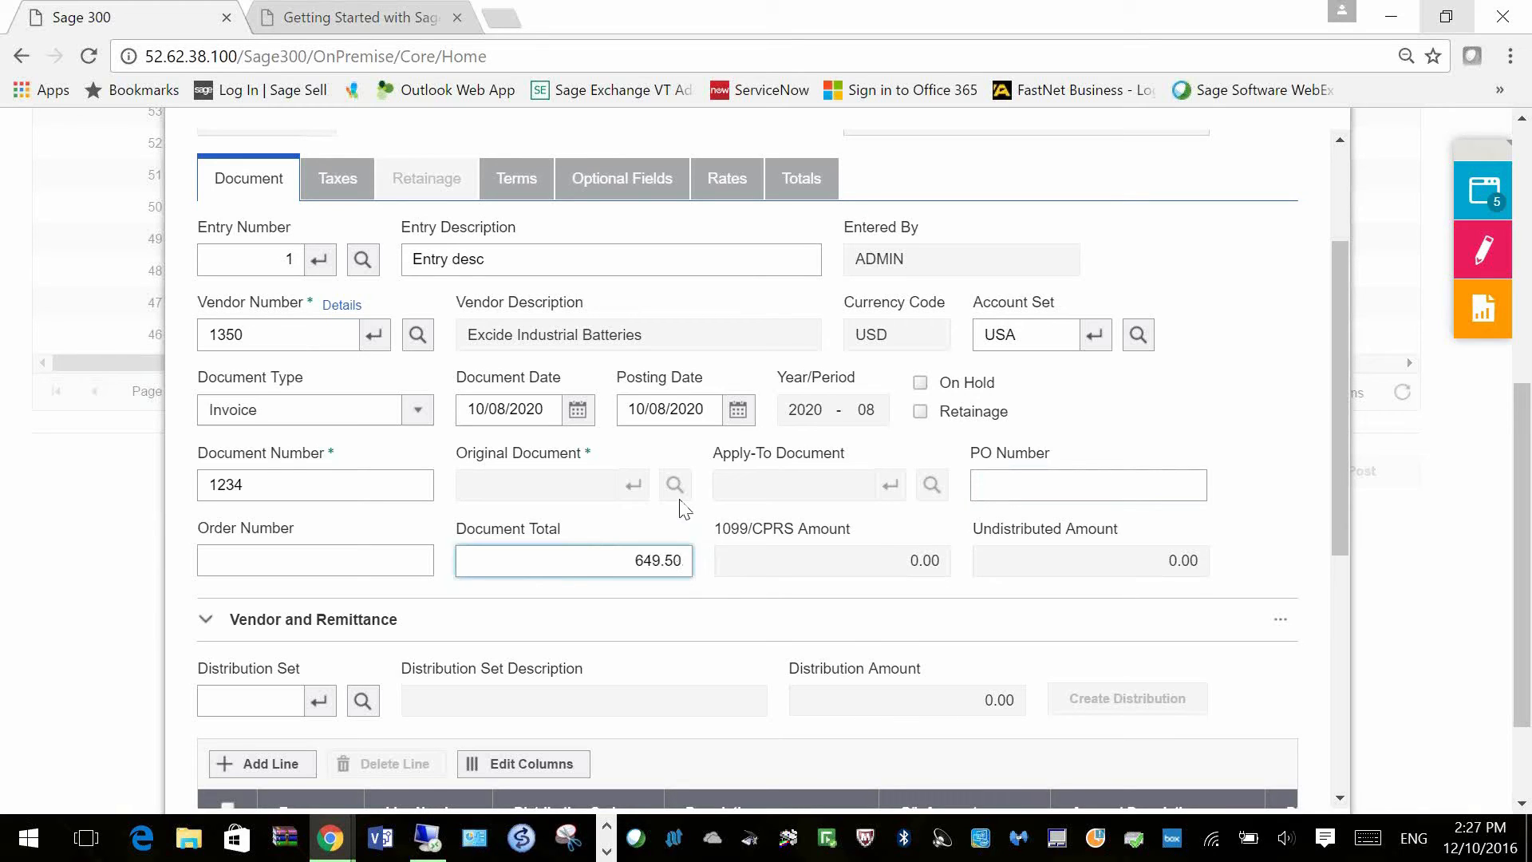
{"action": "key", "text": "Tab"}
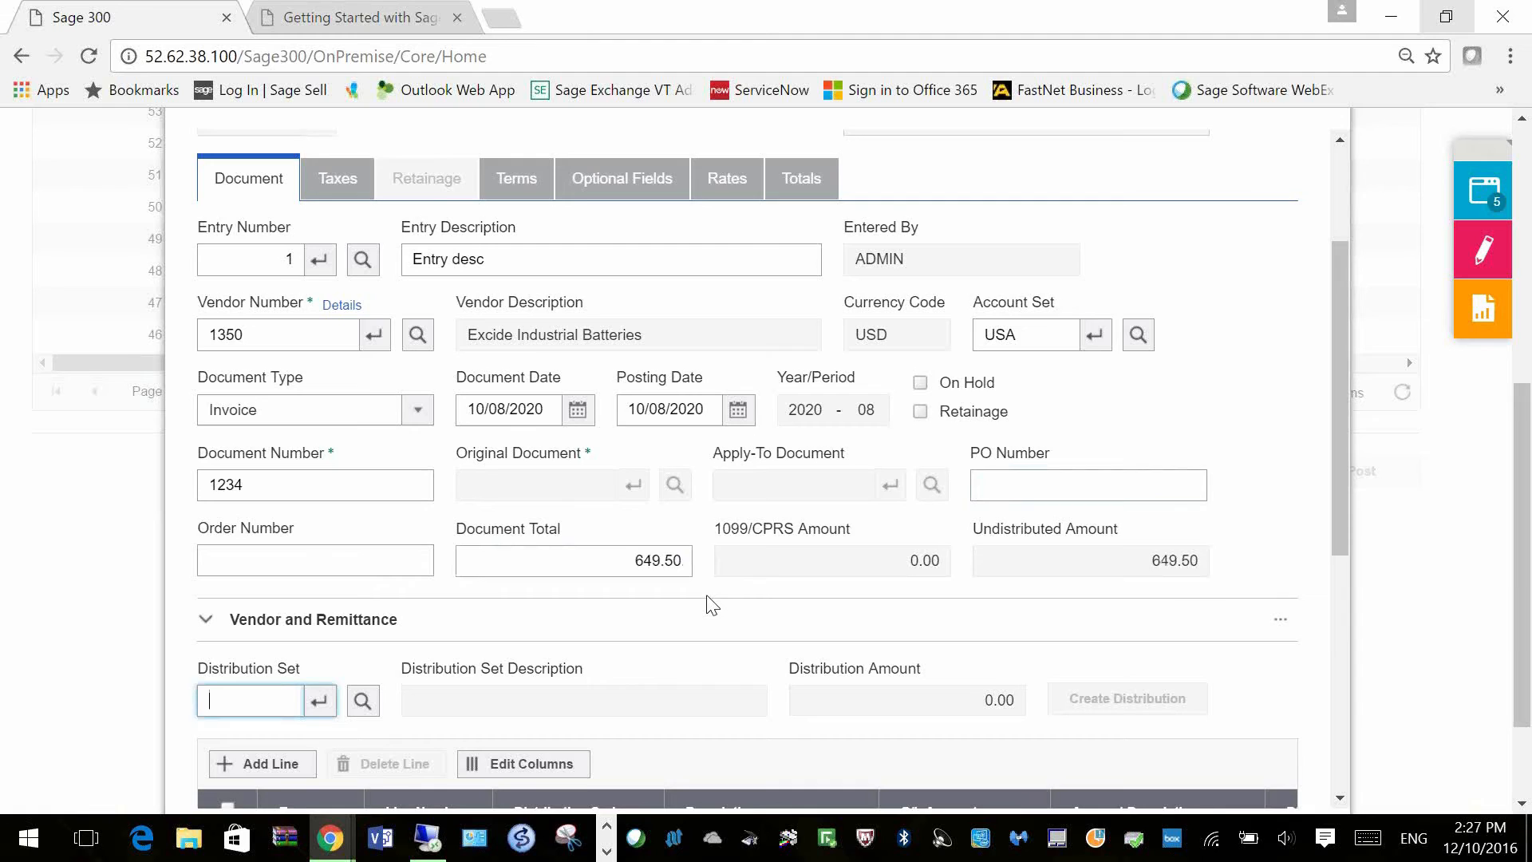
Step: Set the inventory distribution line's amount to 600, leaving 0.00 undistributed
{"action": "scroll", "coordinate": [713, 606], "scroll_direction": "down", "scroll_amount": 3}
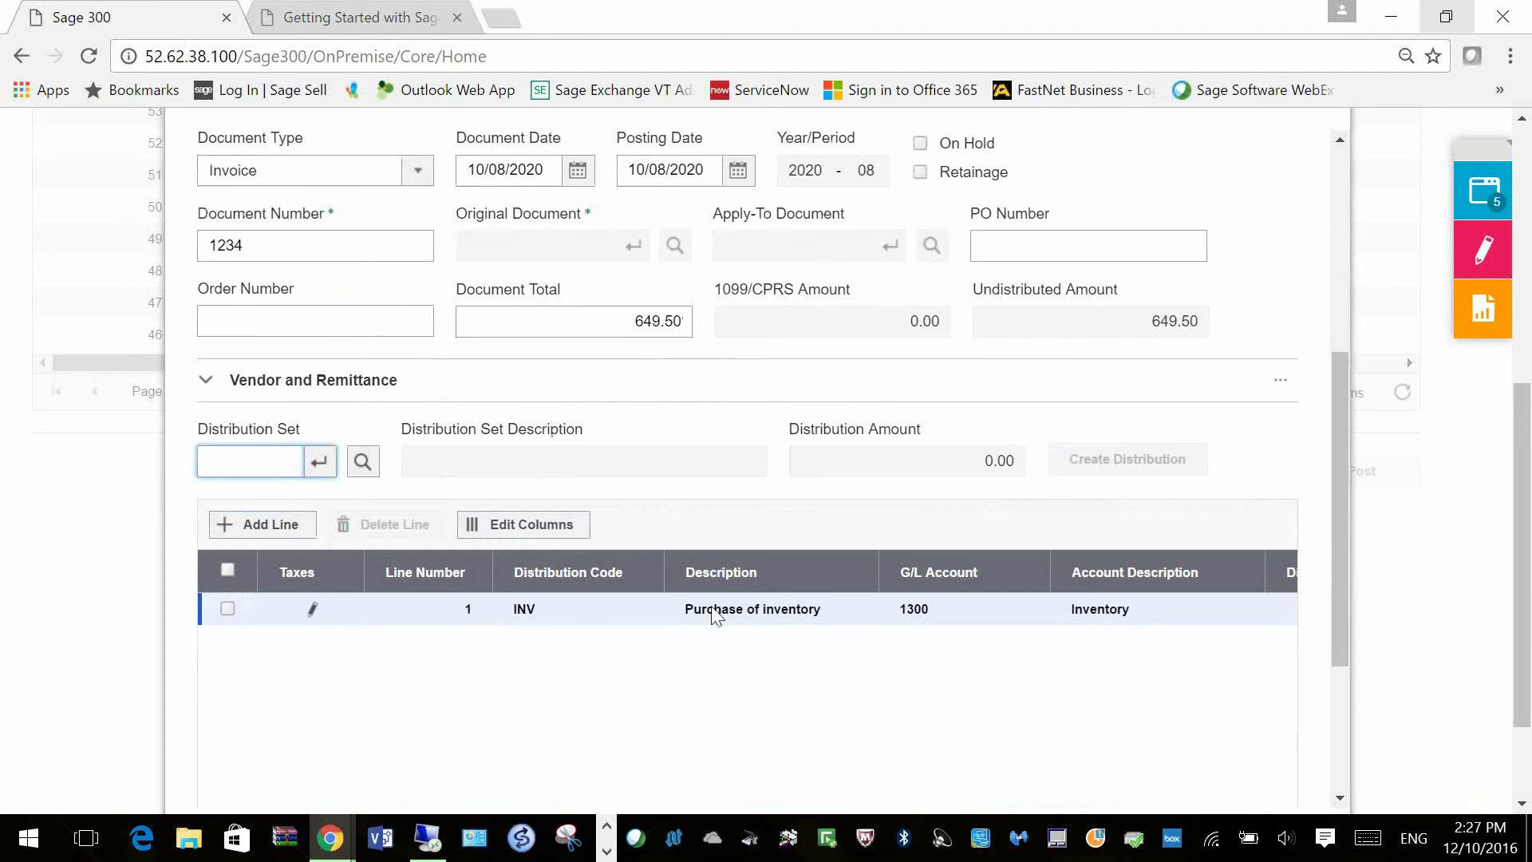
{"action": "left_click", "coordinate": [615, 622]}
{"action": "left_click", "coordinate": [687, 620]}
{"action": "key", "text": "Tab"}
{"action": "key", "text": "Tab"}
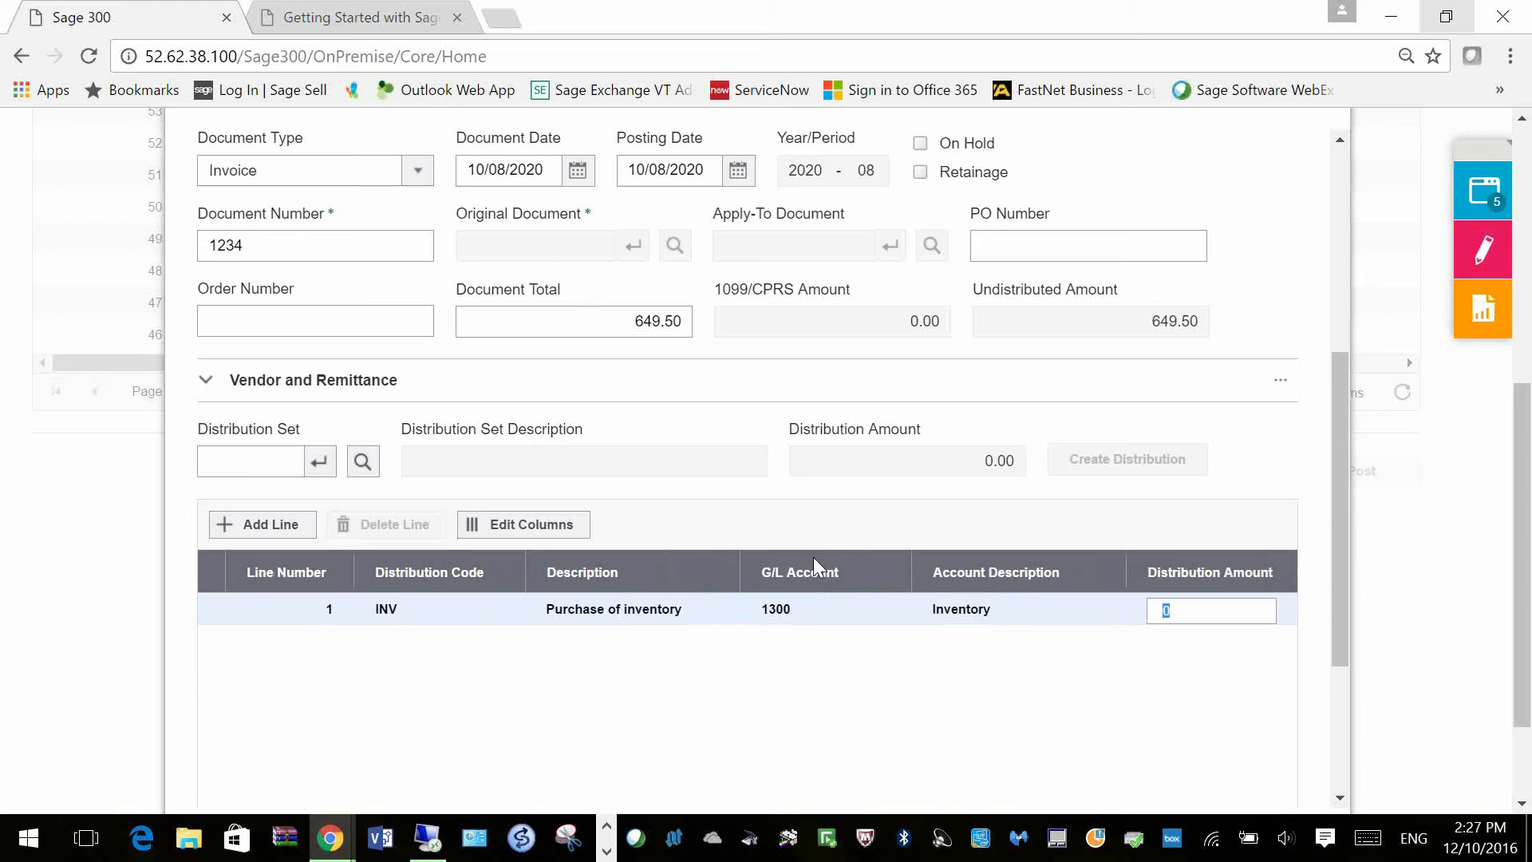
{"action": "type", "text": "600"}
{"action": "key", "text": "Tab"}
{"action": "scroll", "coordinate": [882, 700], "scroll_direction": "down", "scroll_amount": 3}
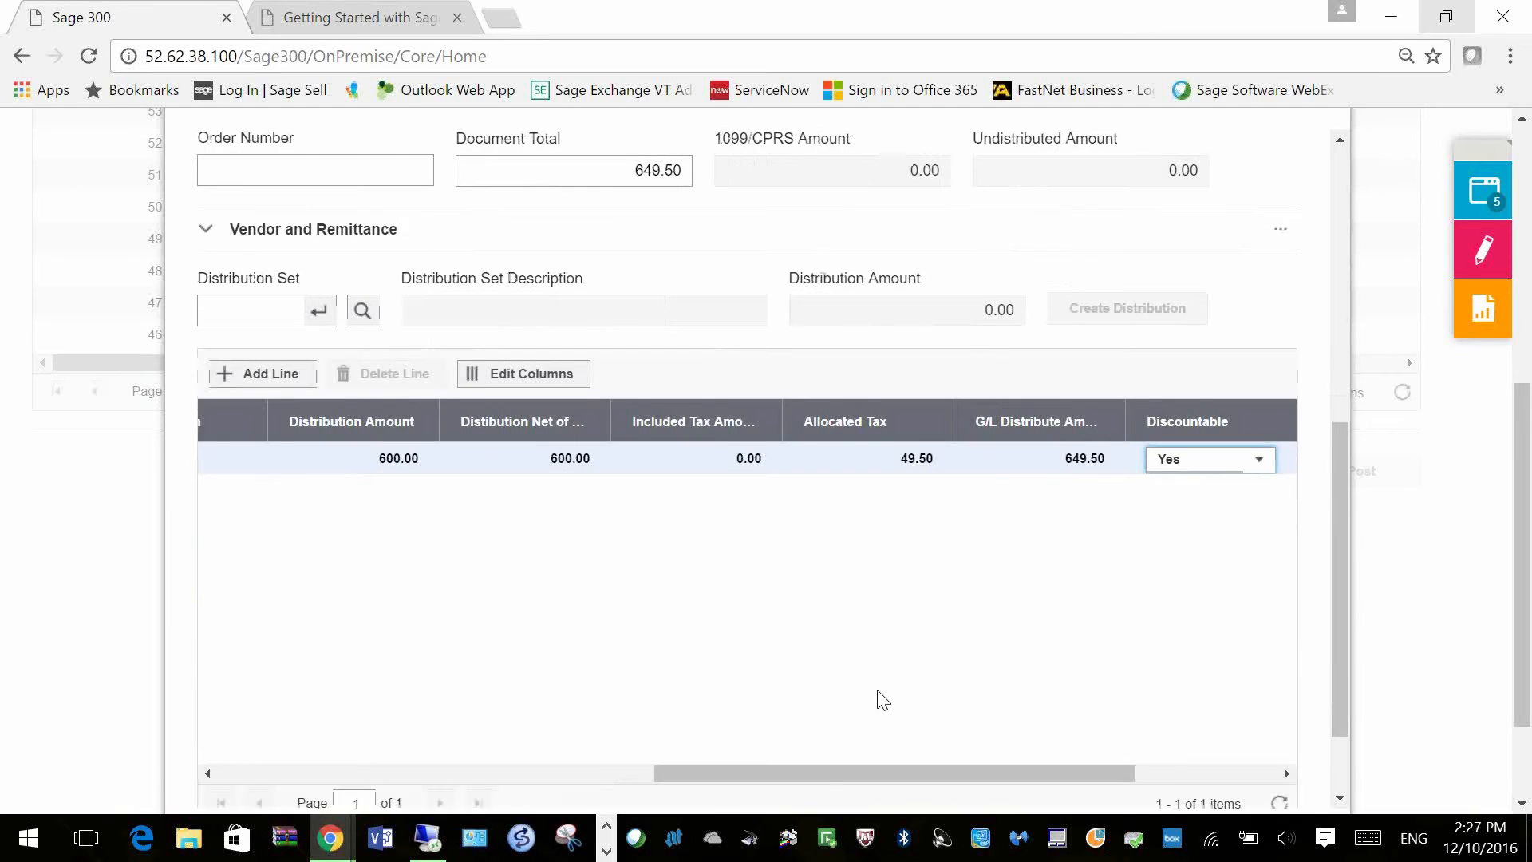
{"action": "scroll", "coordinate": [1158, 718], "scroll_direction": "up", "scroll_amount": 6}
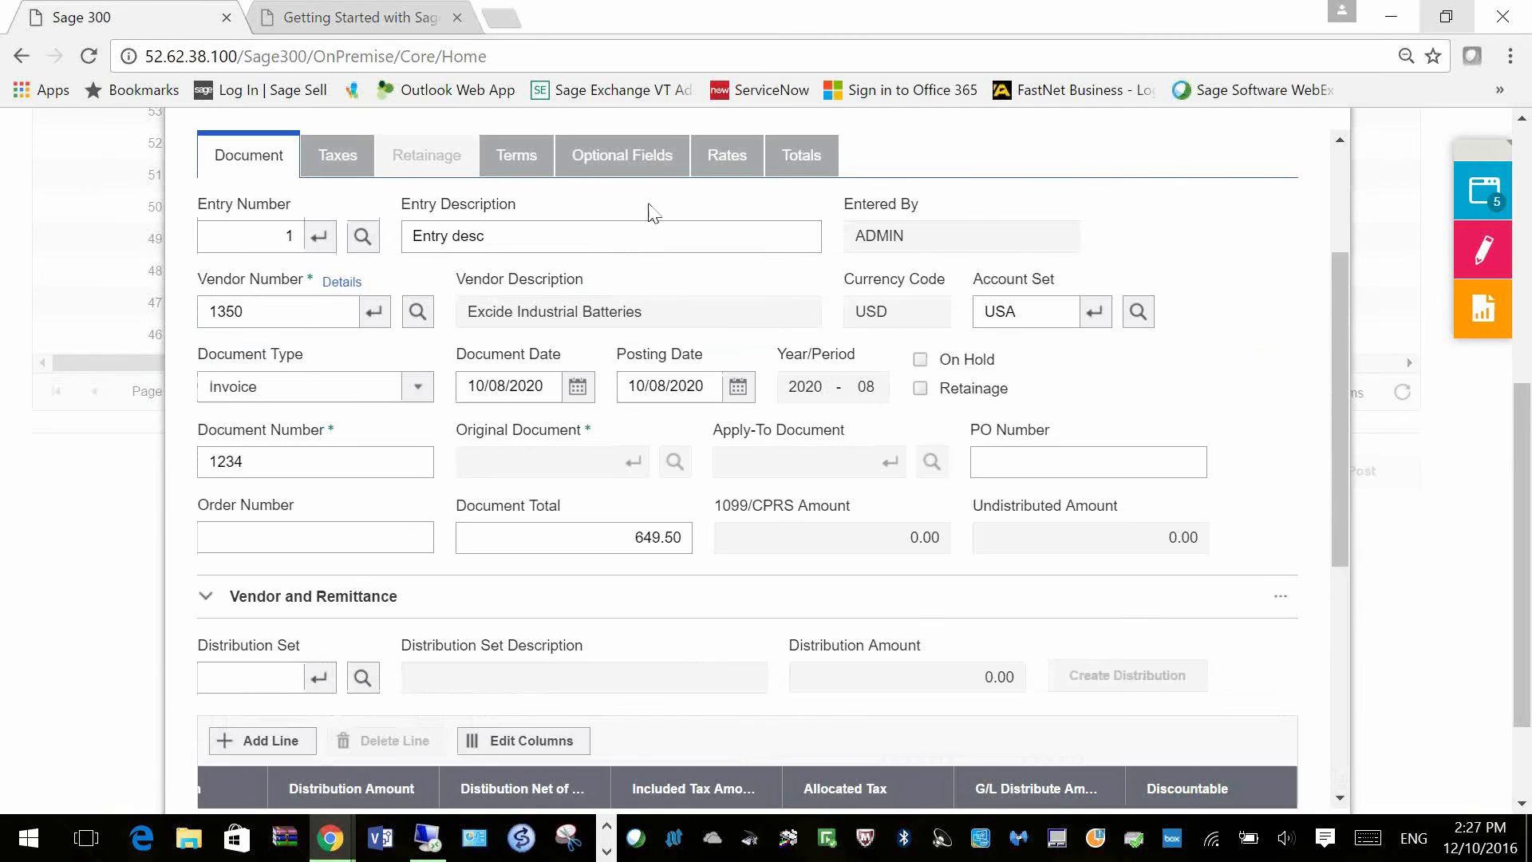
Step: Review the invoice's terms, optional fields and totals, then save entry 1 into batch 56
{"action": "left_click", "coordinate": [517, 156]}
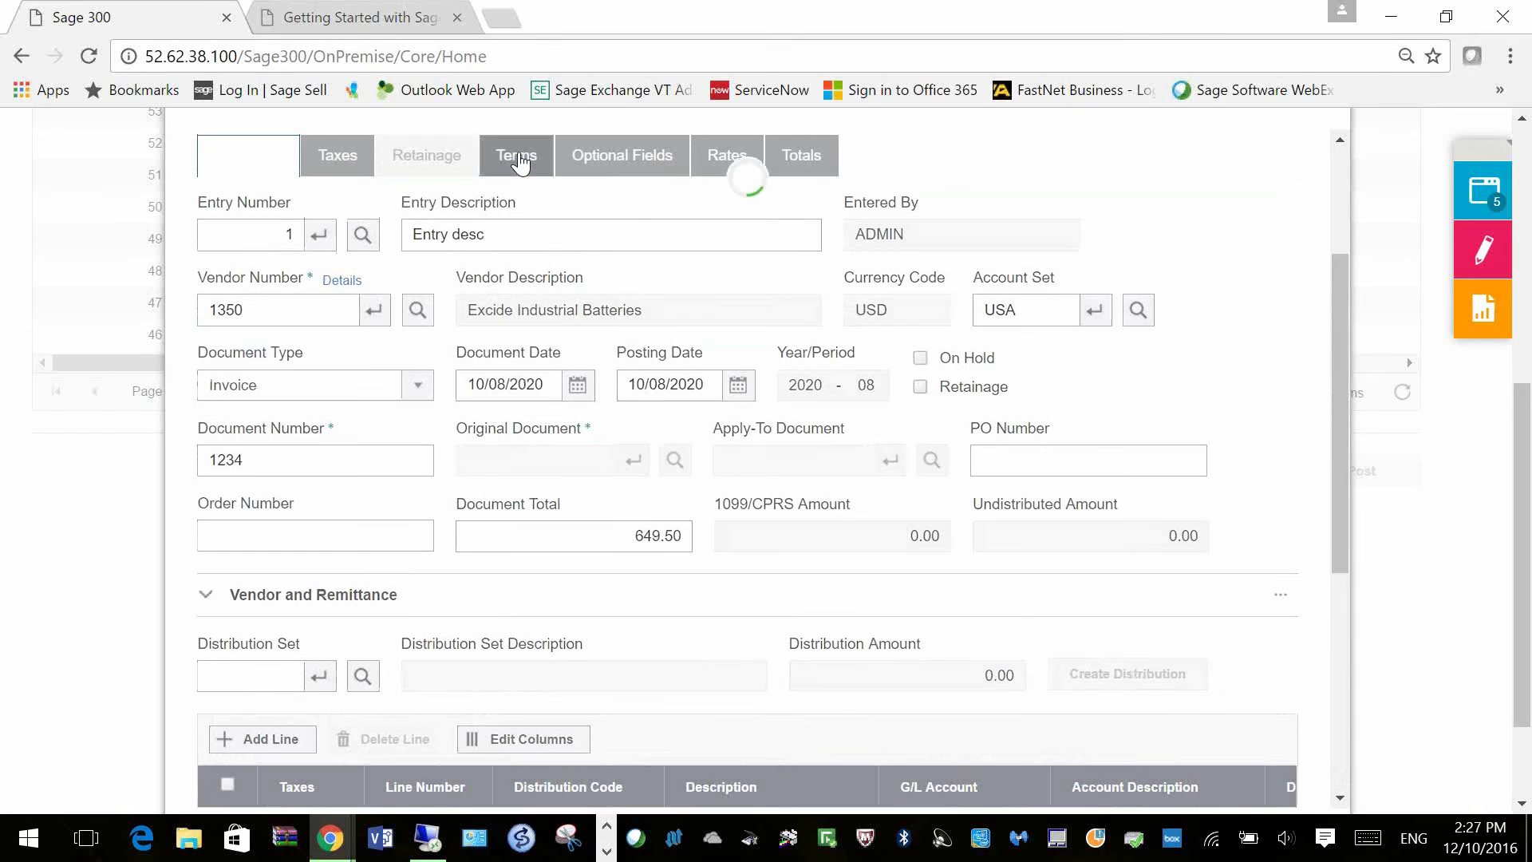
{"action": "left_click", "coordinate": [634, 170]}
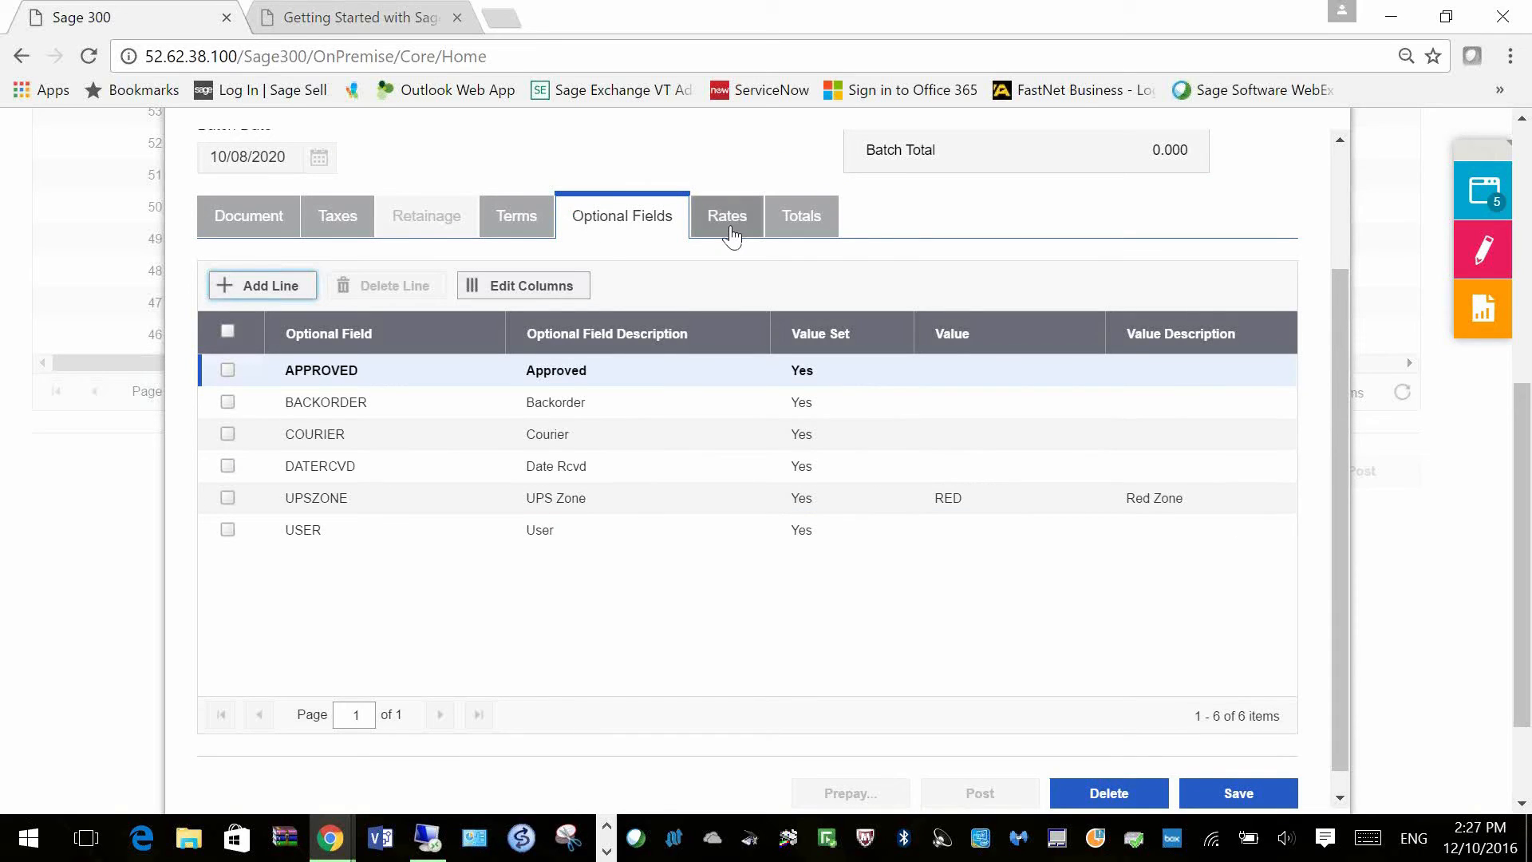
{"action": "left_click", "coordinate": [826, 216]}
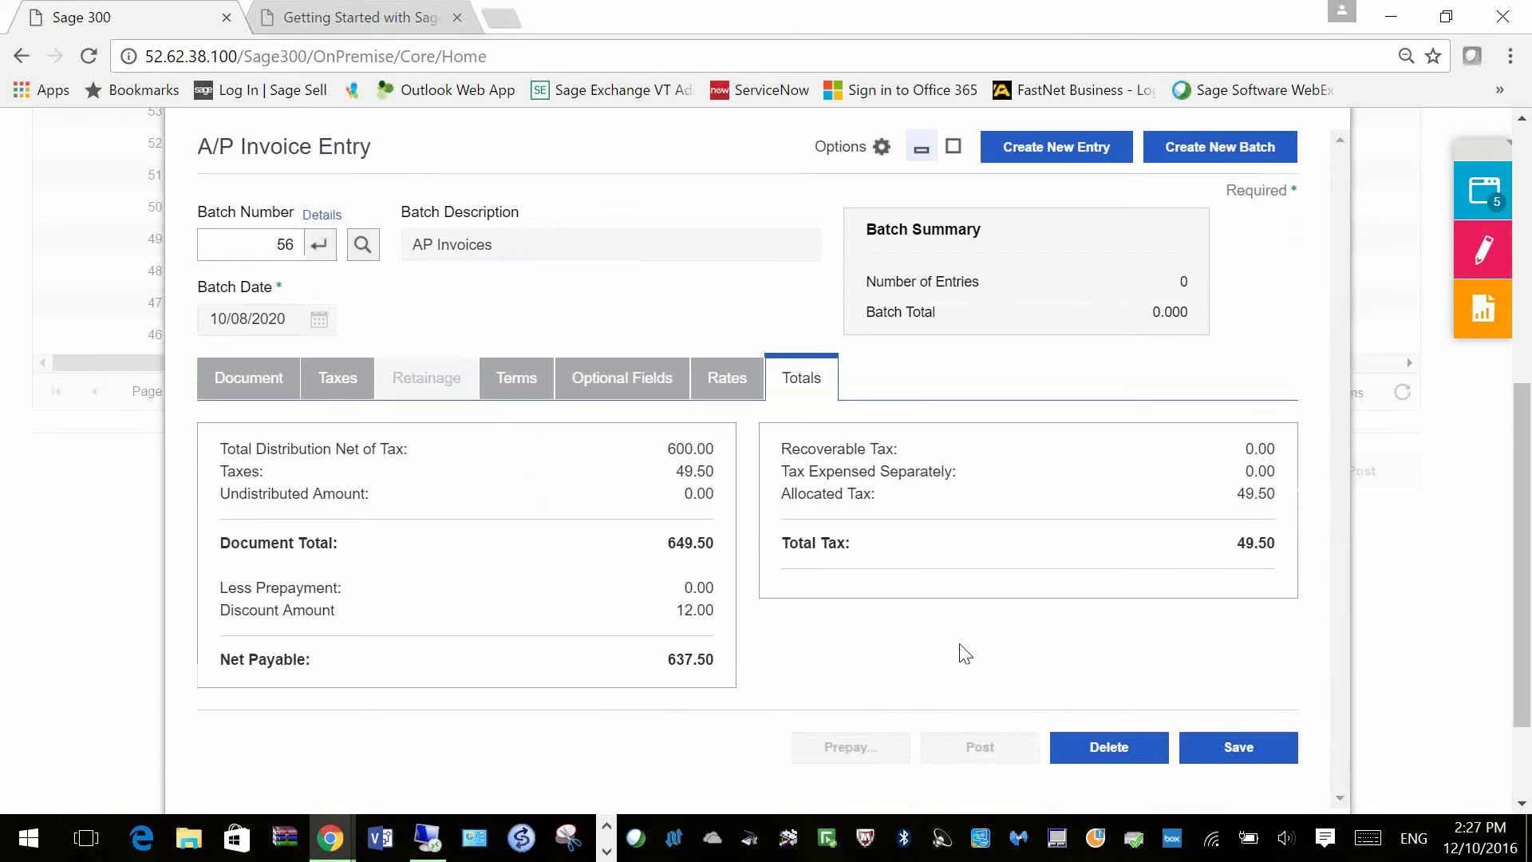
{"action": "left_click", "coordinate": [1237, 749]}
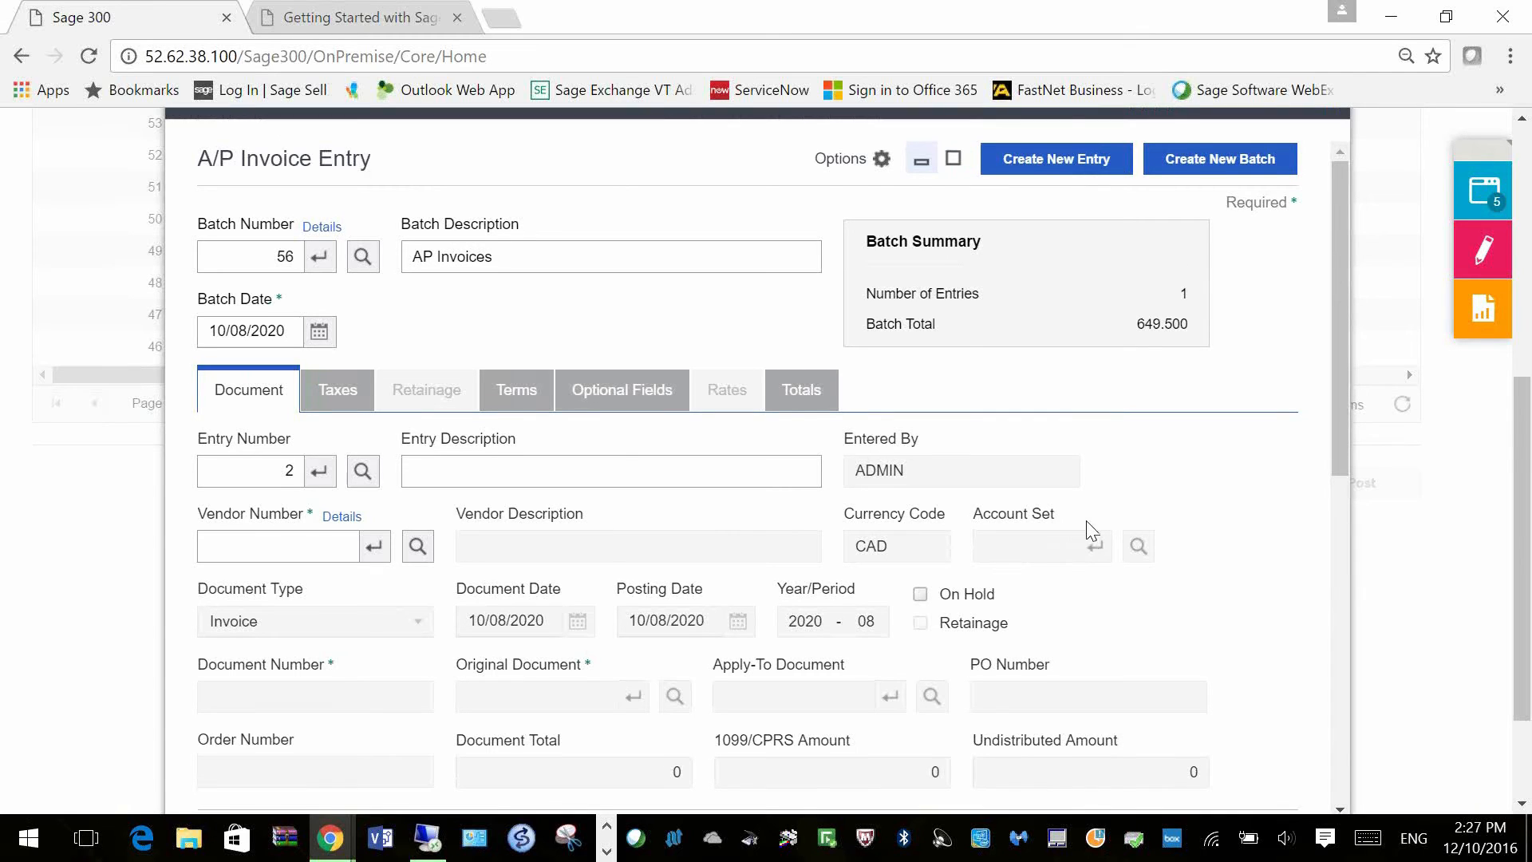
{"action": "scroll", "coordinate": [1092, 527], "scroll_direction": "up", "scroll_amount": 1}
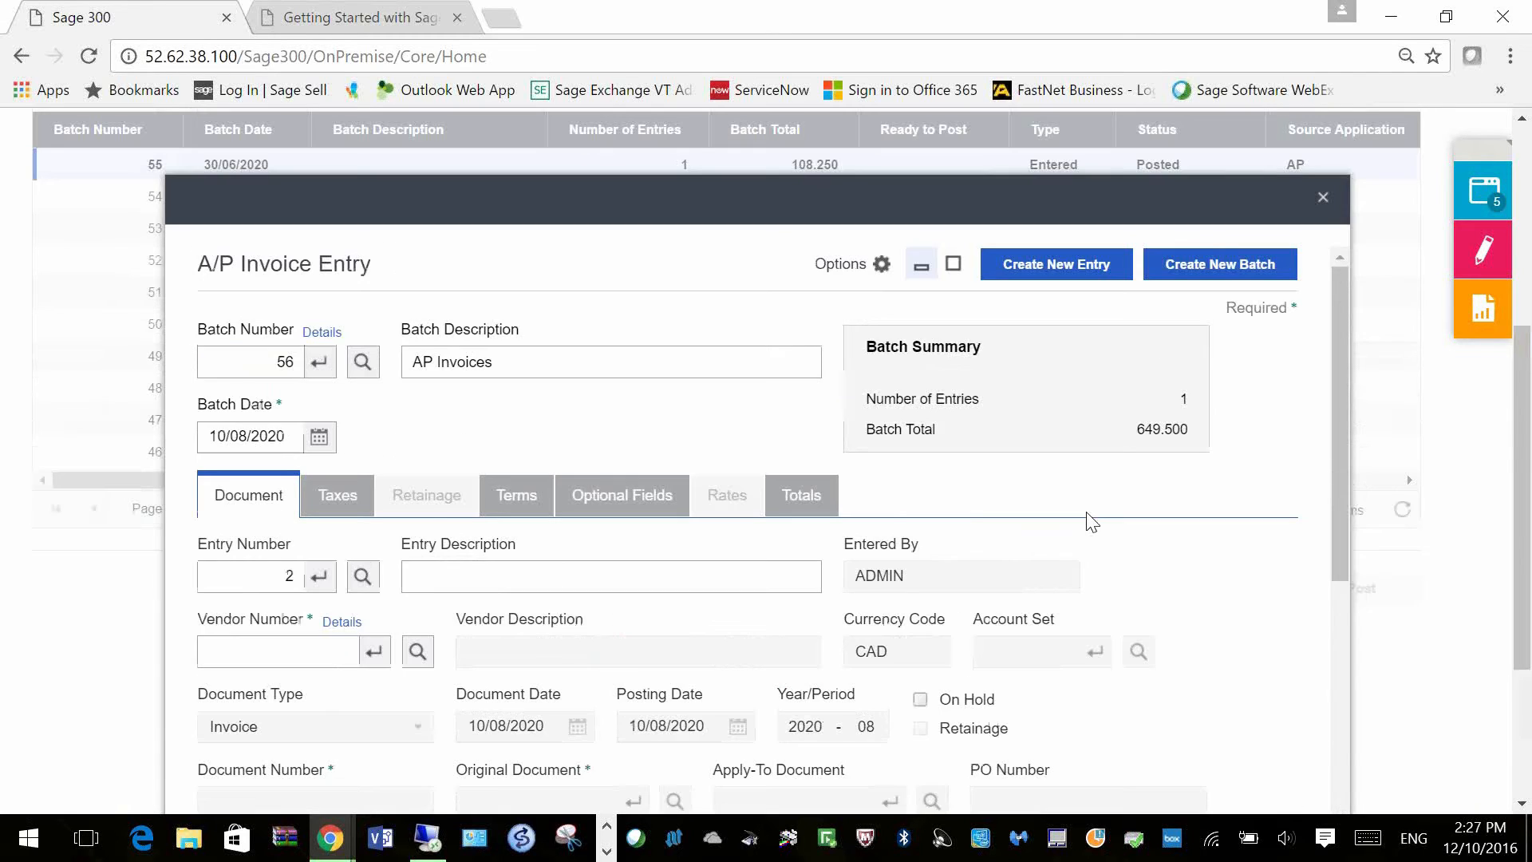
{"action": "scroll", "coordinate": [1092, 523], "scroll_direction": "up", "scroll_amount": 2}
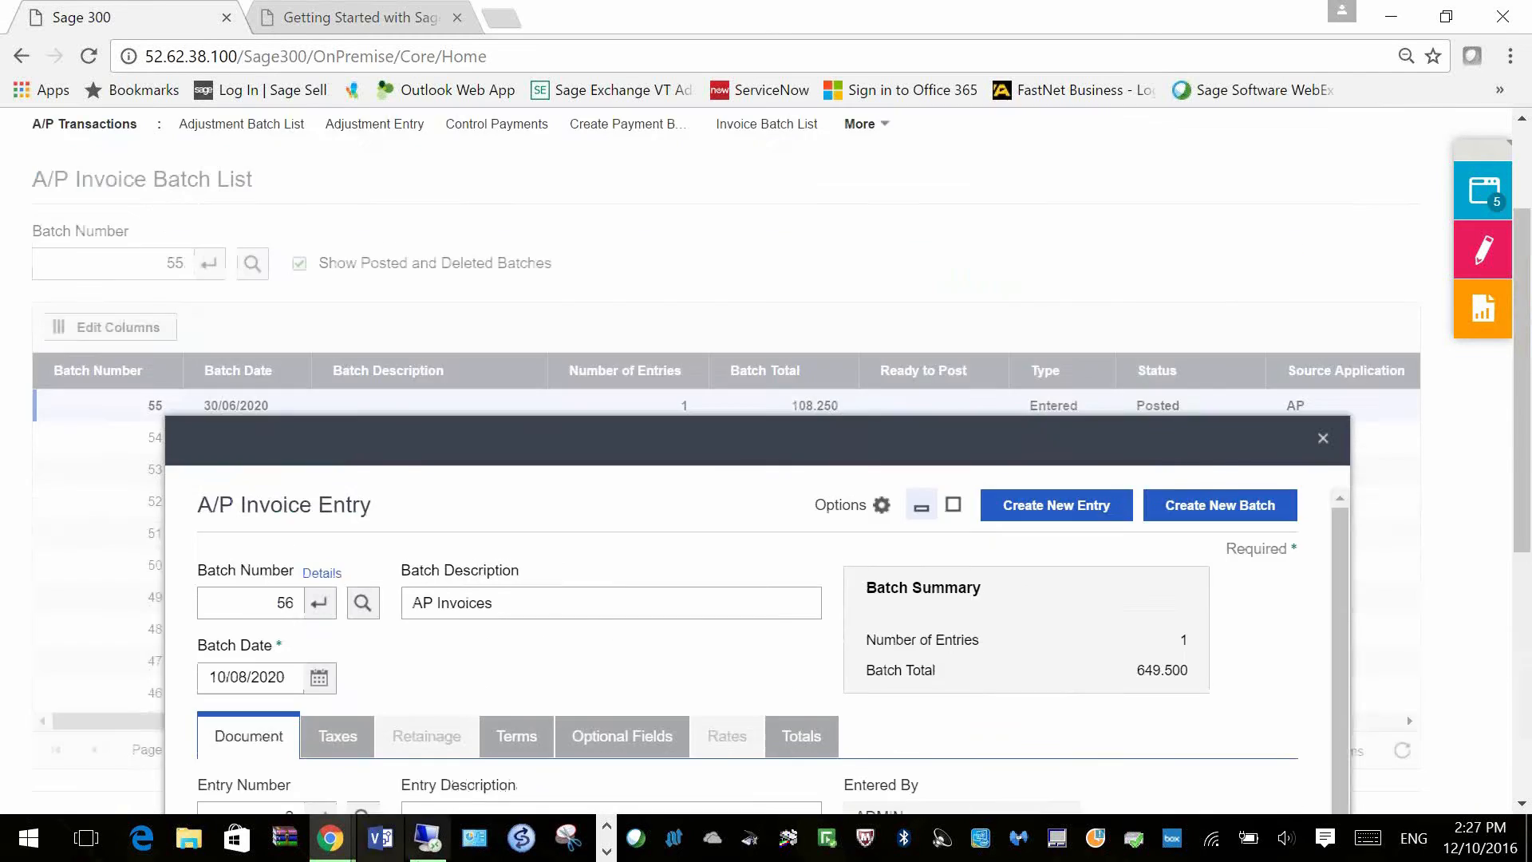
Step: Bring up the remote server session and launch its Sage 300 desktop
{"action": "left_click", "coordinate": [425, 845]}
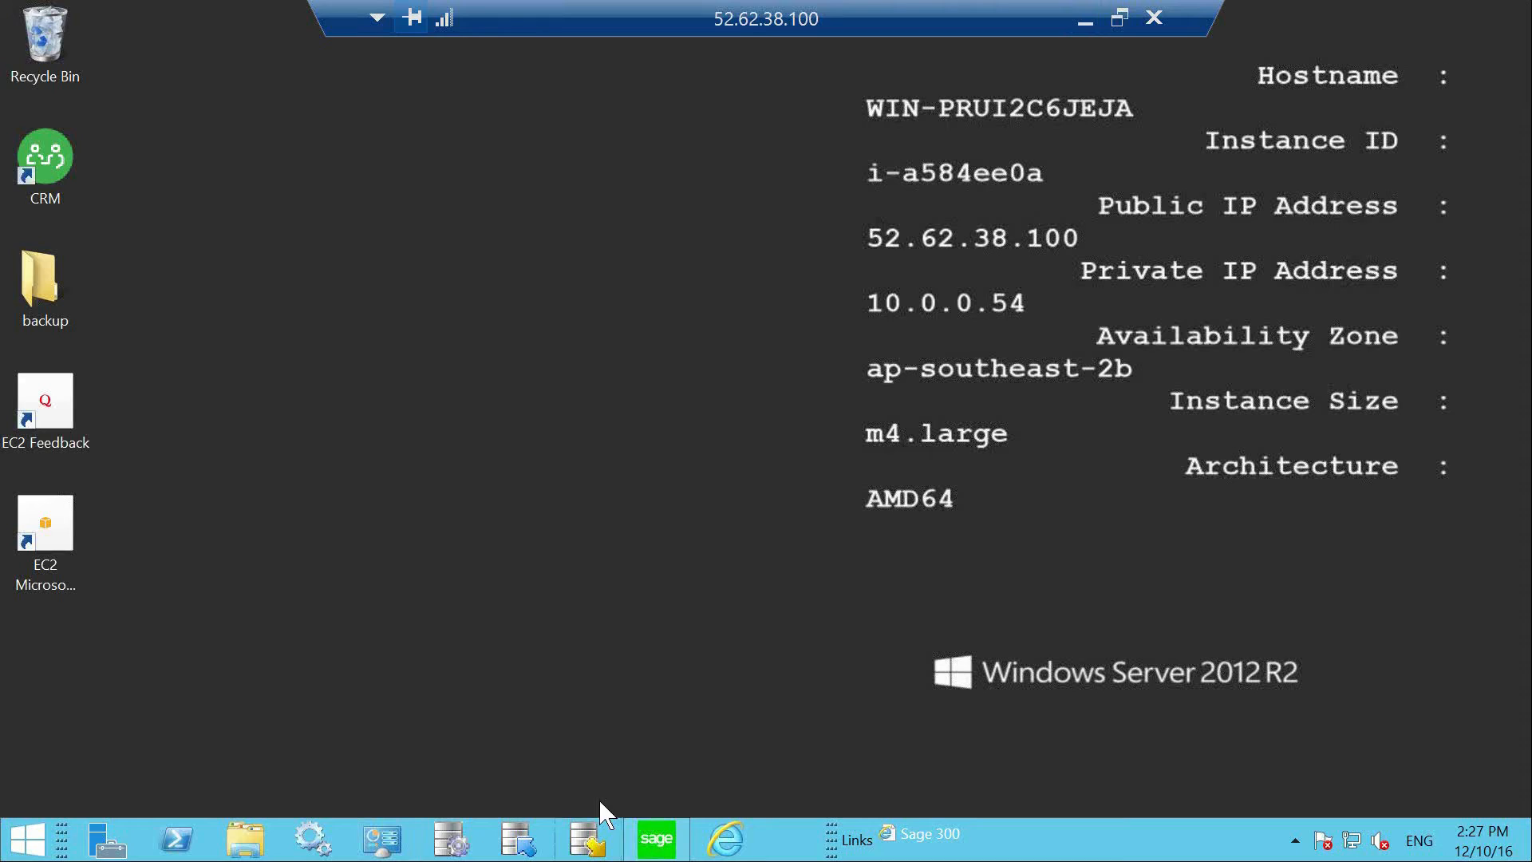
{"action": "left_click", "coordinate": [656, 839]}
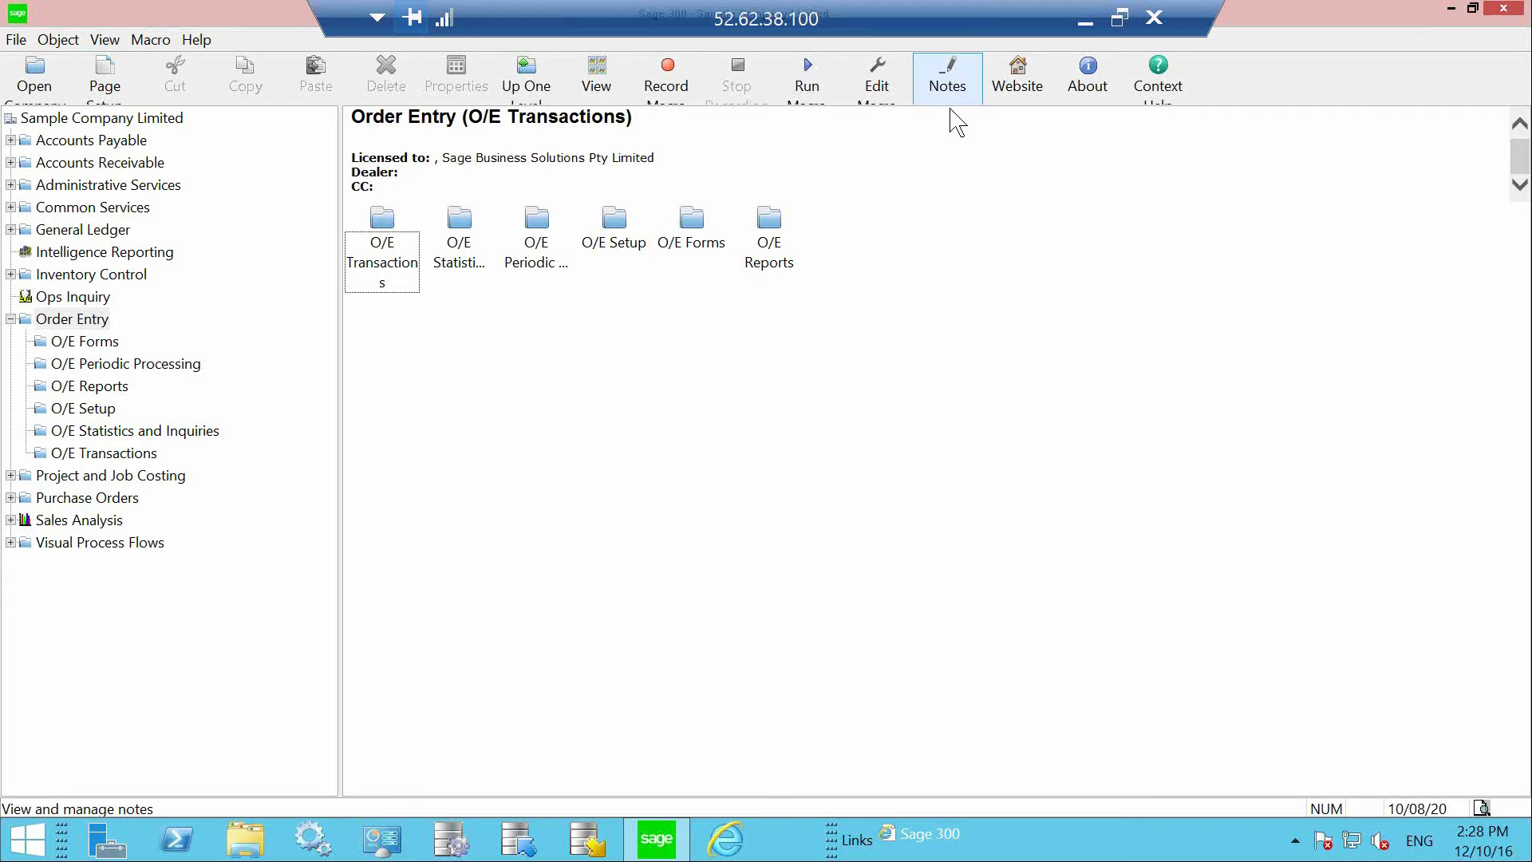
Step: Start a new order in O/E Order Entry for customer 1200 with item A1-103/0 on line 1
{"action": "double_click", "coordinate": [380, 270]}
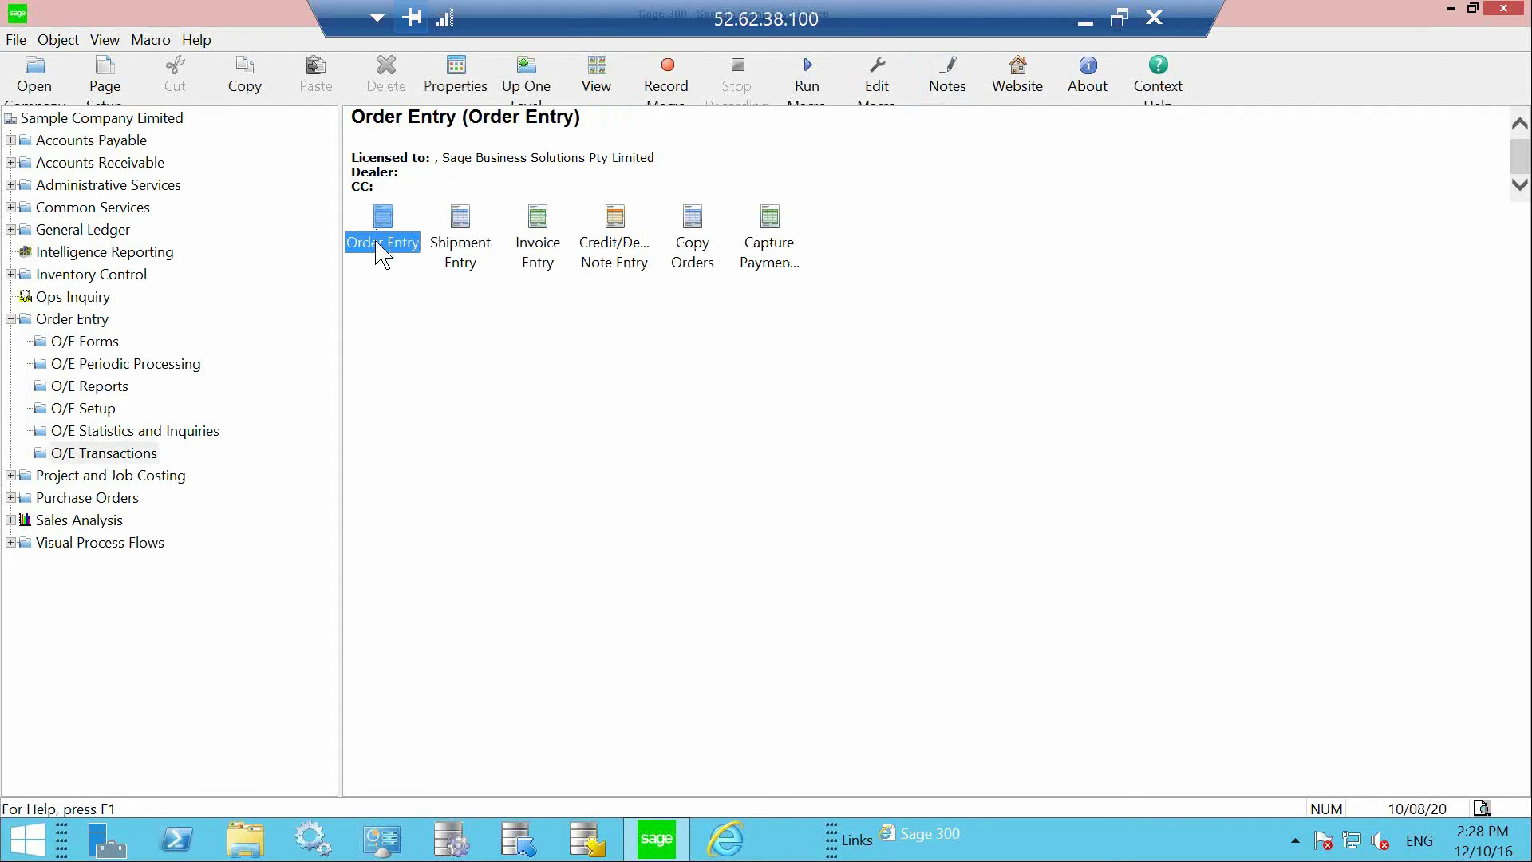
{"action": "double_click", "coordinate": [381, 241]}
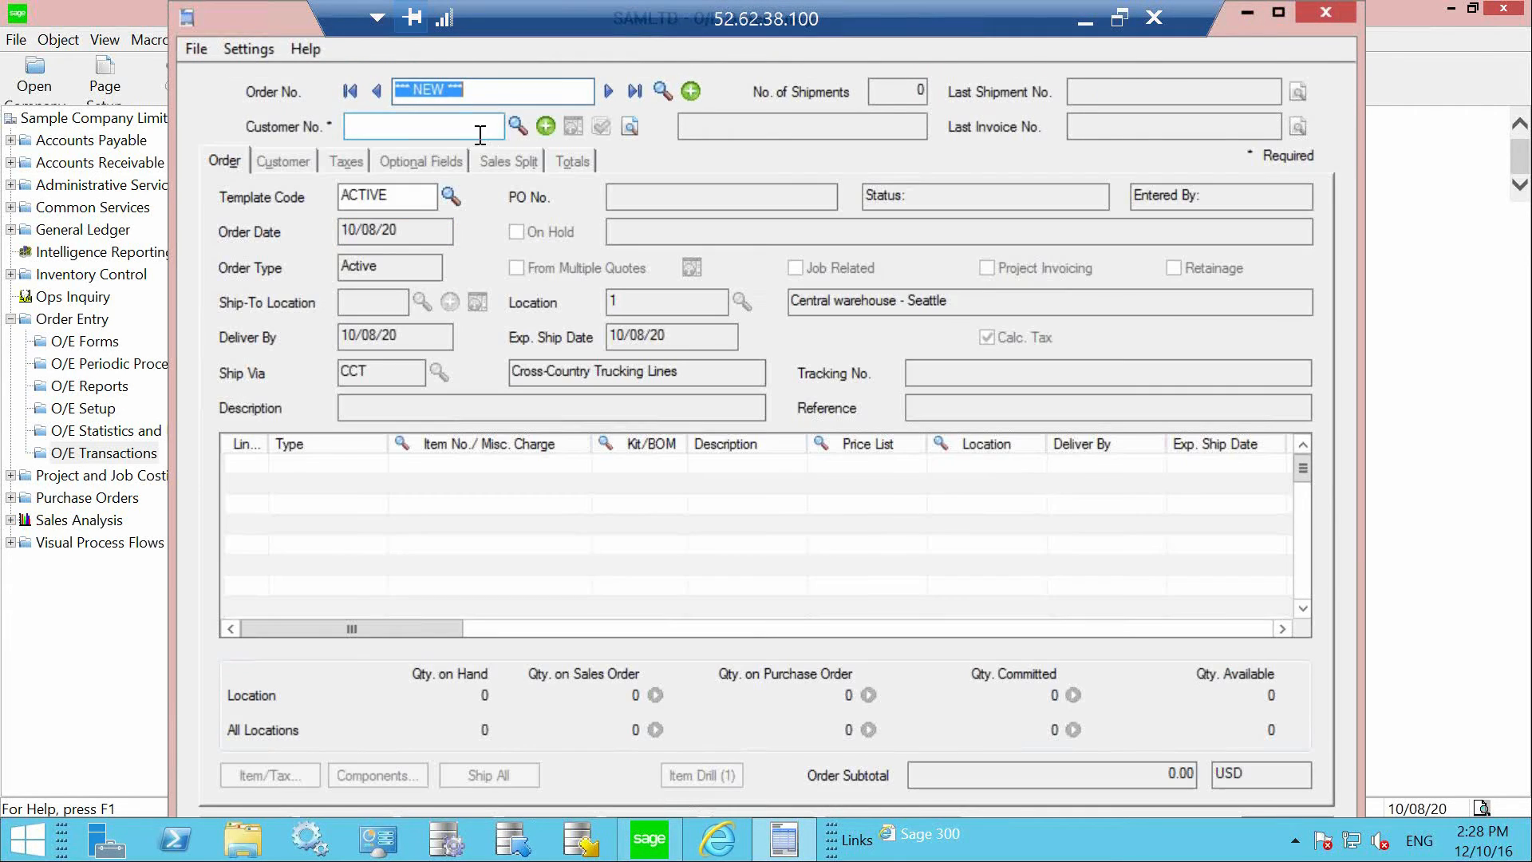
{"action": "left_click", "coordinate": [493, 128]}
{"action": "type", "text": "1200"}
{"action": "key", "text": "Tab"}
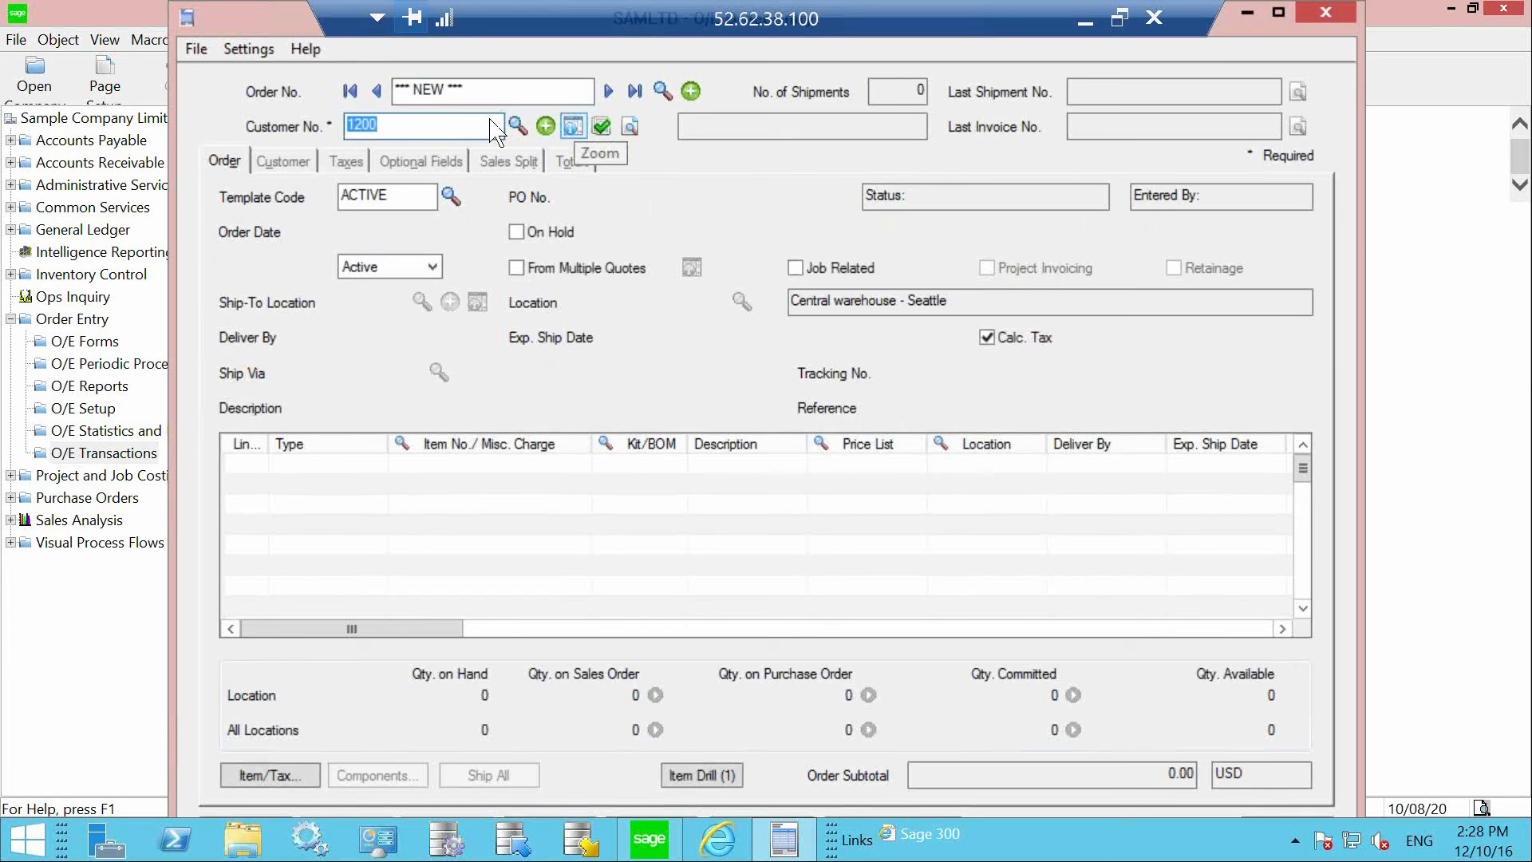
{"action": "left_click", "coordinate": [431, 478]}
{"action": "left_click", "coordinate": [620, 444]}
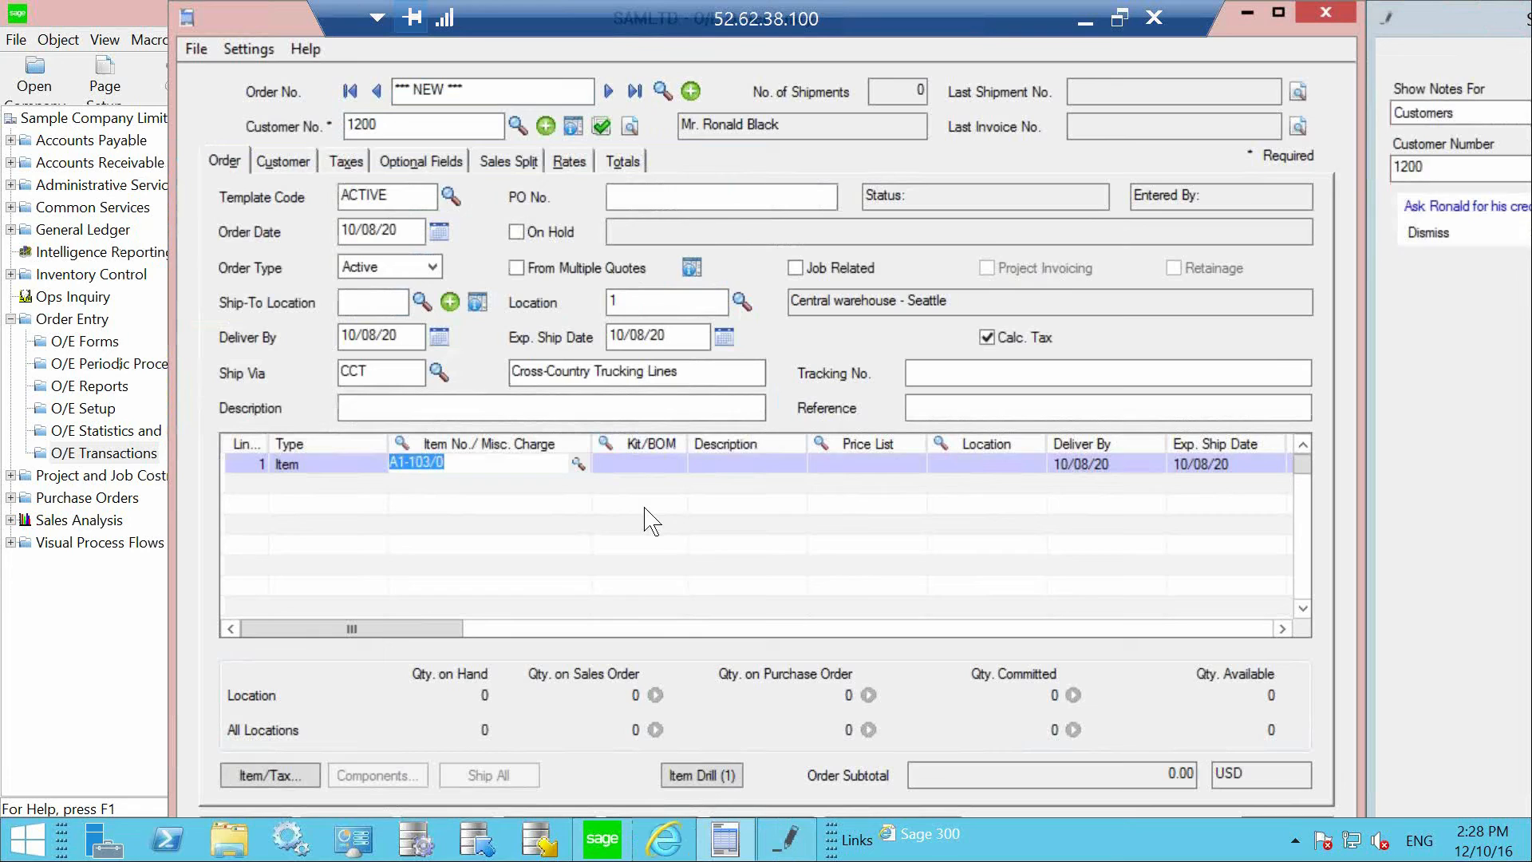
{"action": "key", "text": "Tab"}
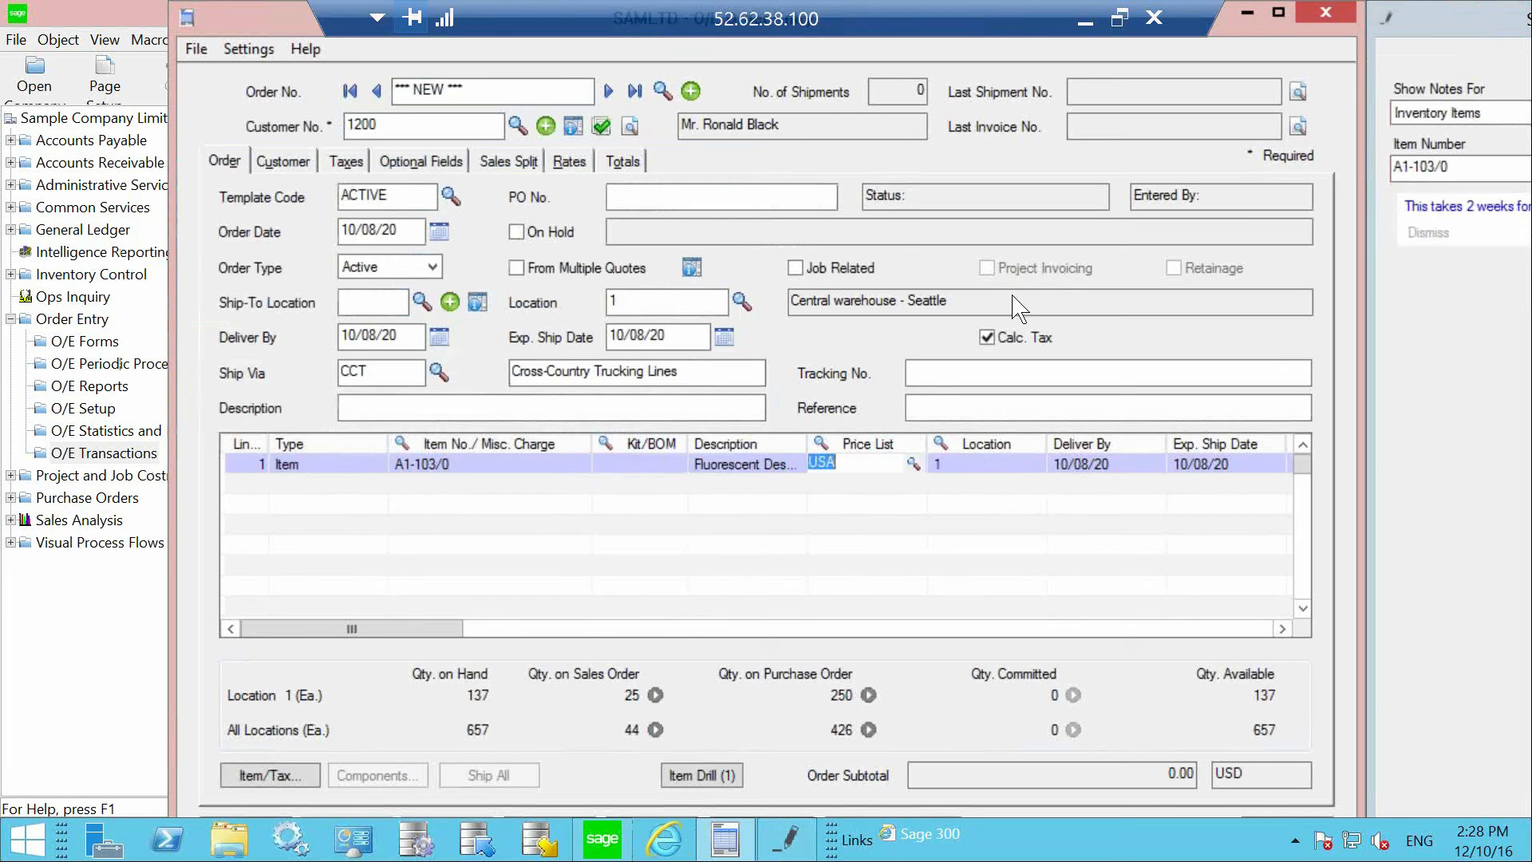
Step: Dismiss the item notes window and close the order without posting it
{"action": "left_click_drag", "start_coordinate": [1481, 21], "coordinate": [1151, 22]}
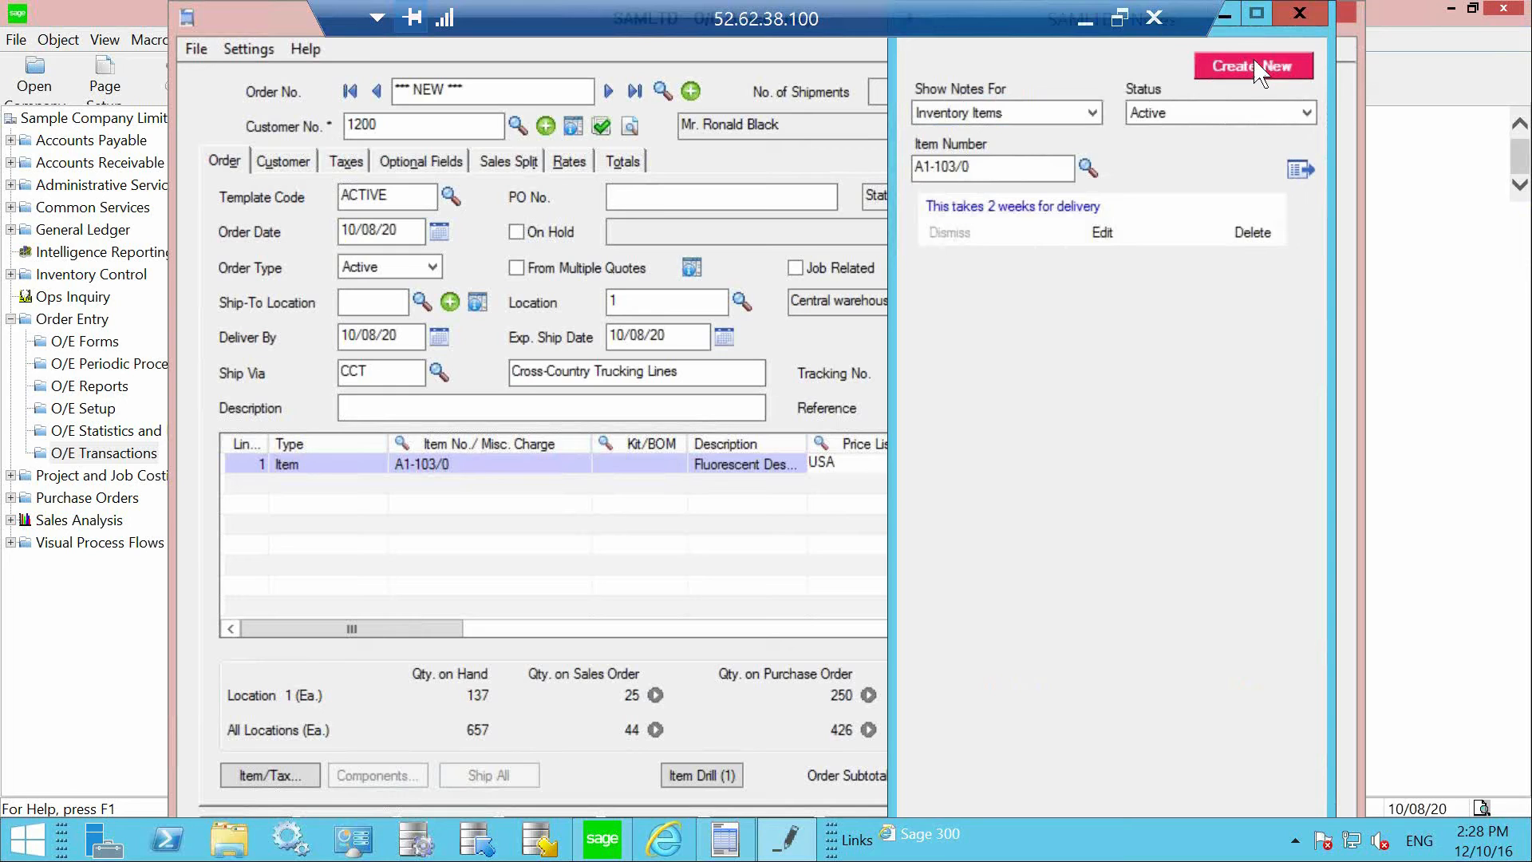
{"action": "left_click", "coordinate": [1299, 13]}
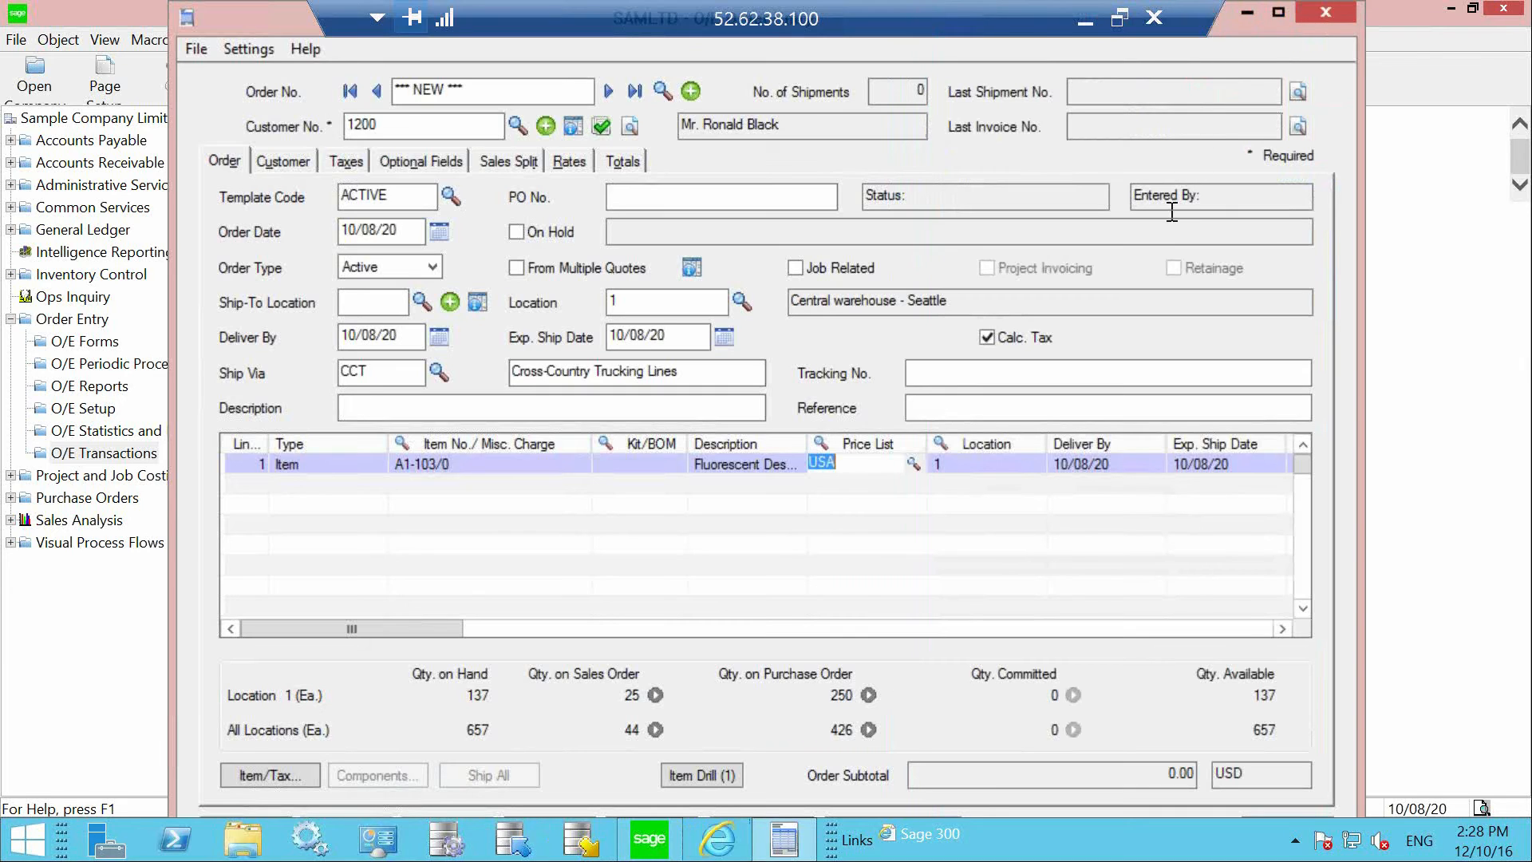
{"action": "left_click", "coordinate": [1321, 7]}
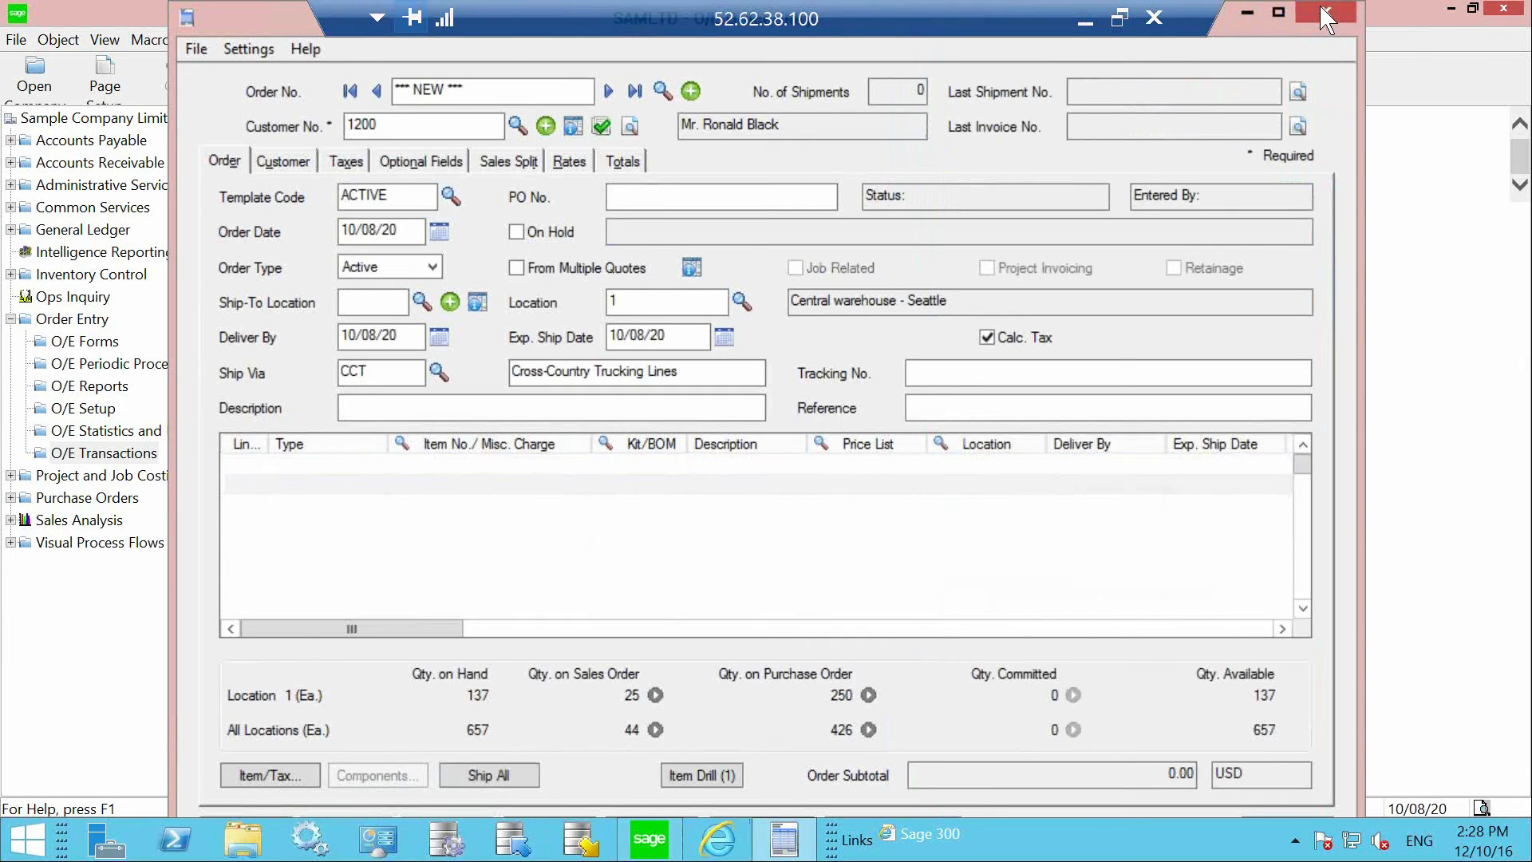
{"action": "left_click", "coordinate": [737, 510]}
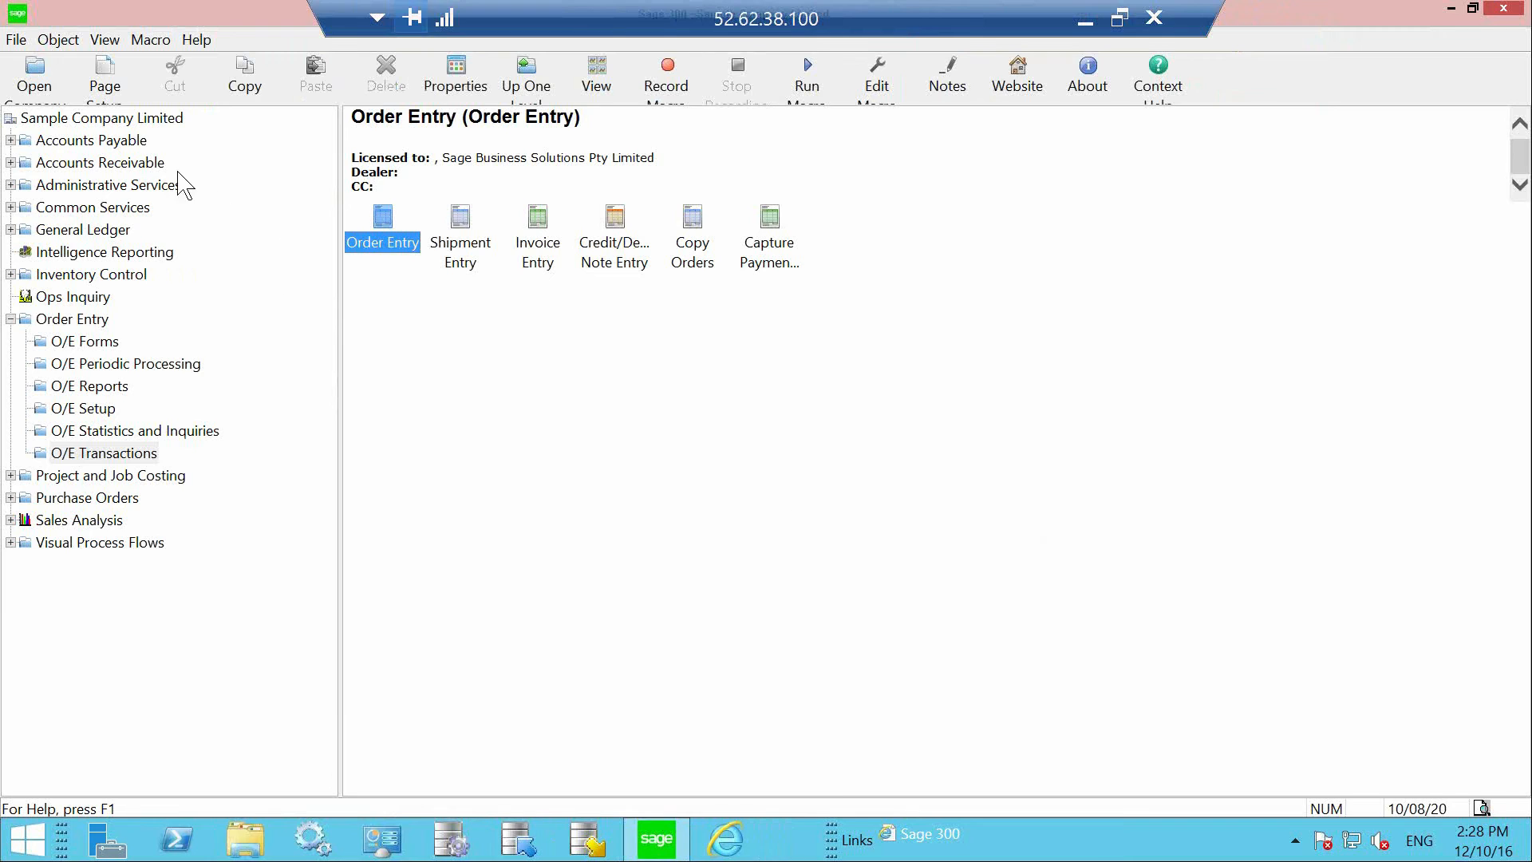
Step: Open batch 66 'Credit card payments' from the A/R Receipt Batch List
{"action": "double_click", "coordinate": [132, 164]}
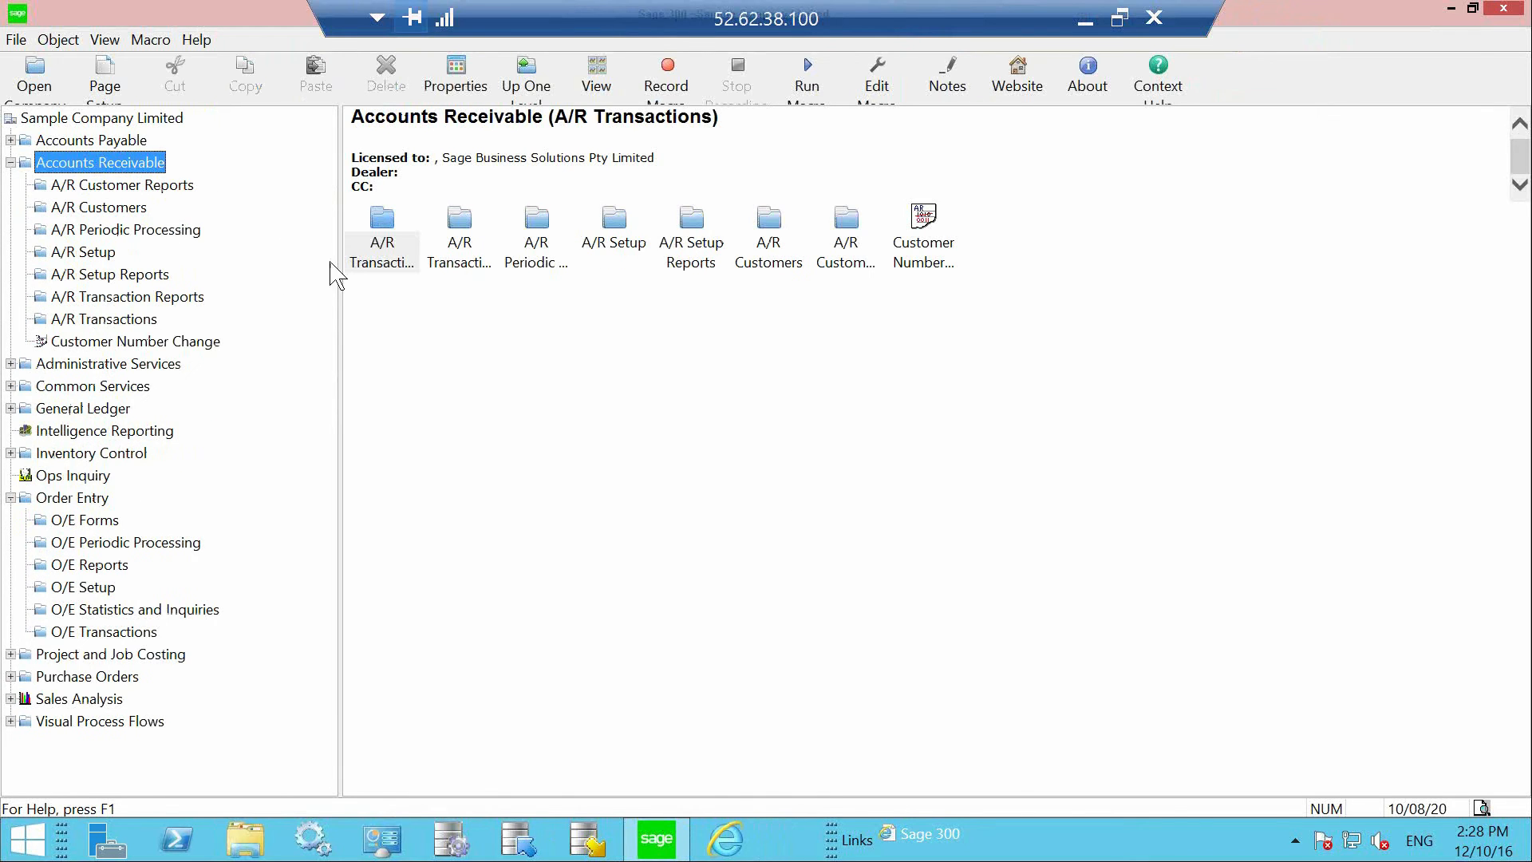
{"action": "left_click", "coordinate": [391, 263]}
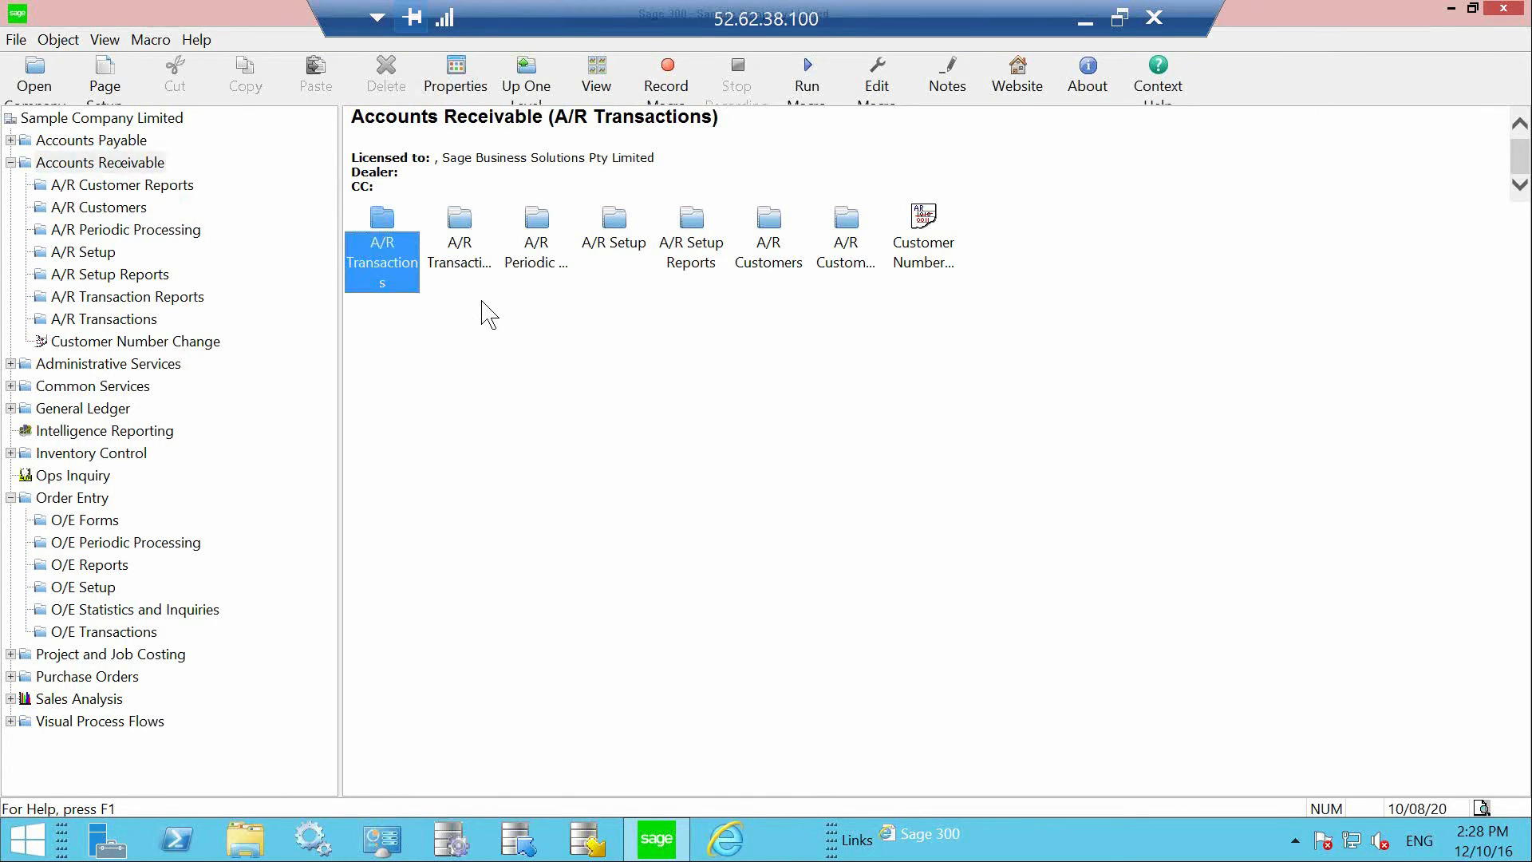
{"action": "left_click", "coordinate": [468, 257]}
{"action": "double_click", "coordinate": [403, 257]}
{"action": "double_click", "coordinate": [536, 253]}
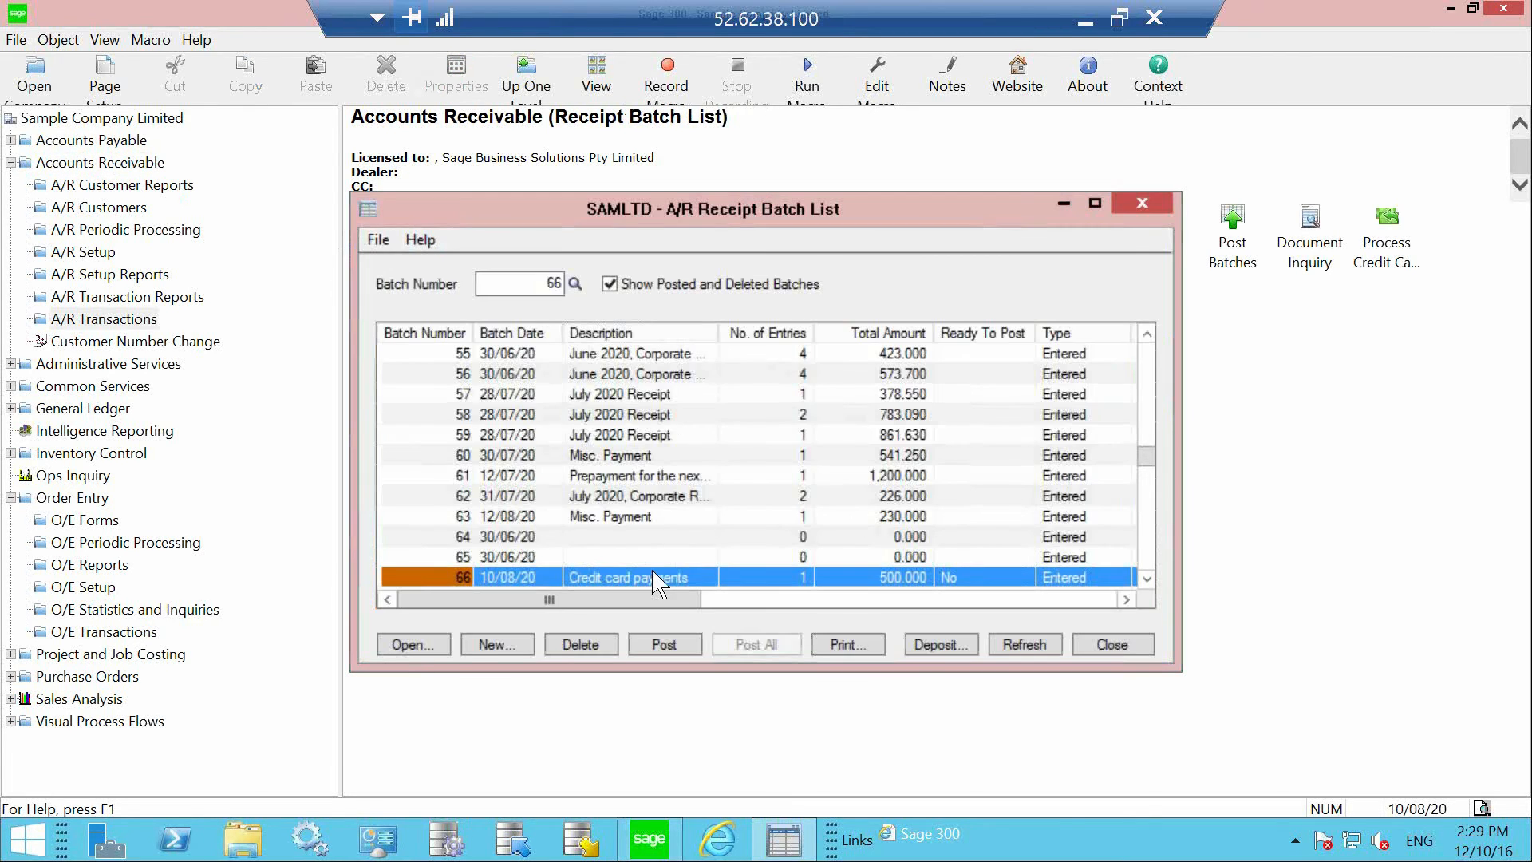
{"action": "left_click", "coordinate": [406, 645]}
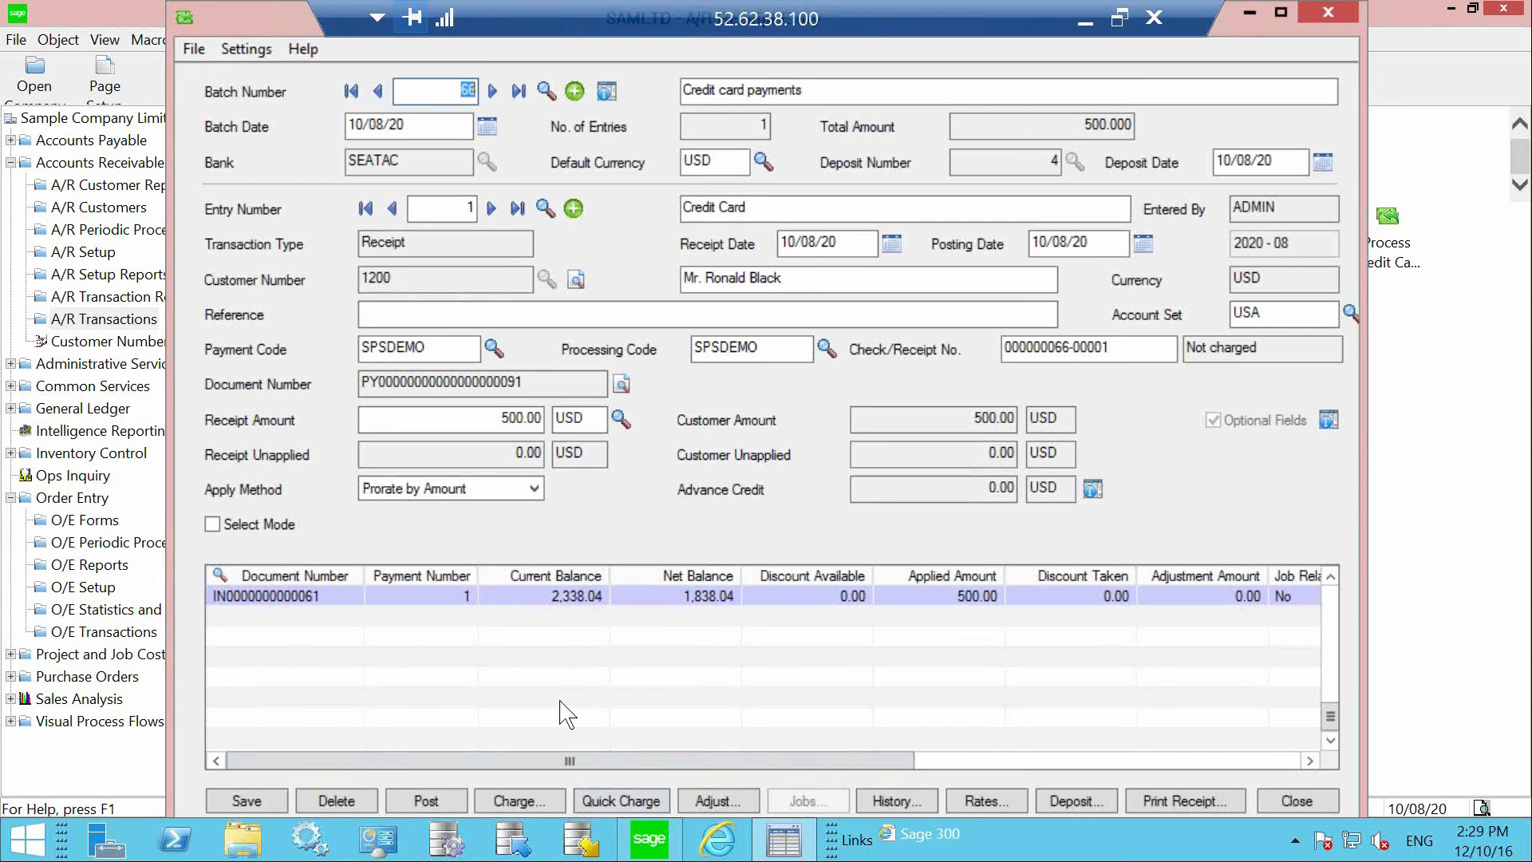
Step: Try Charge and Quick Charge on the 500.00 receipt, then close Receipt Entry and minimize Remote Desktop
{"action": "left_click", "coordinate": [539, 805]}
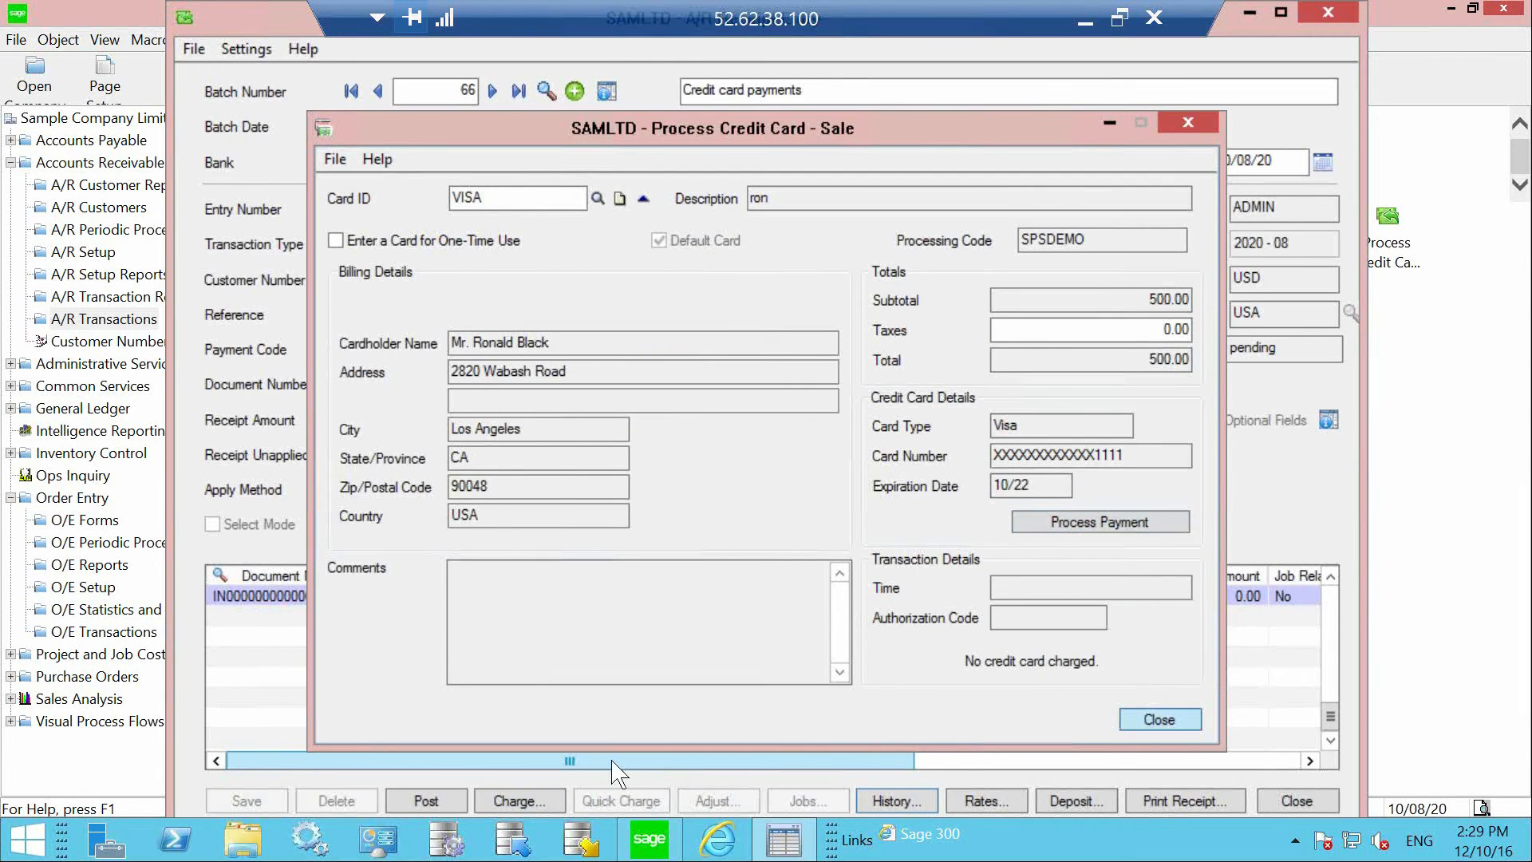
{"action": "key", "text": "Escape"}
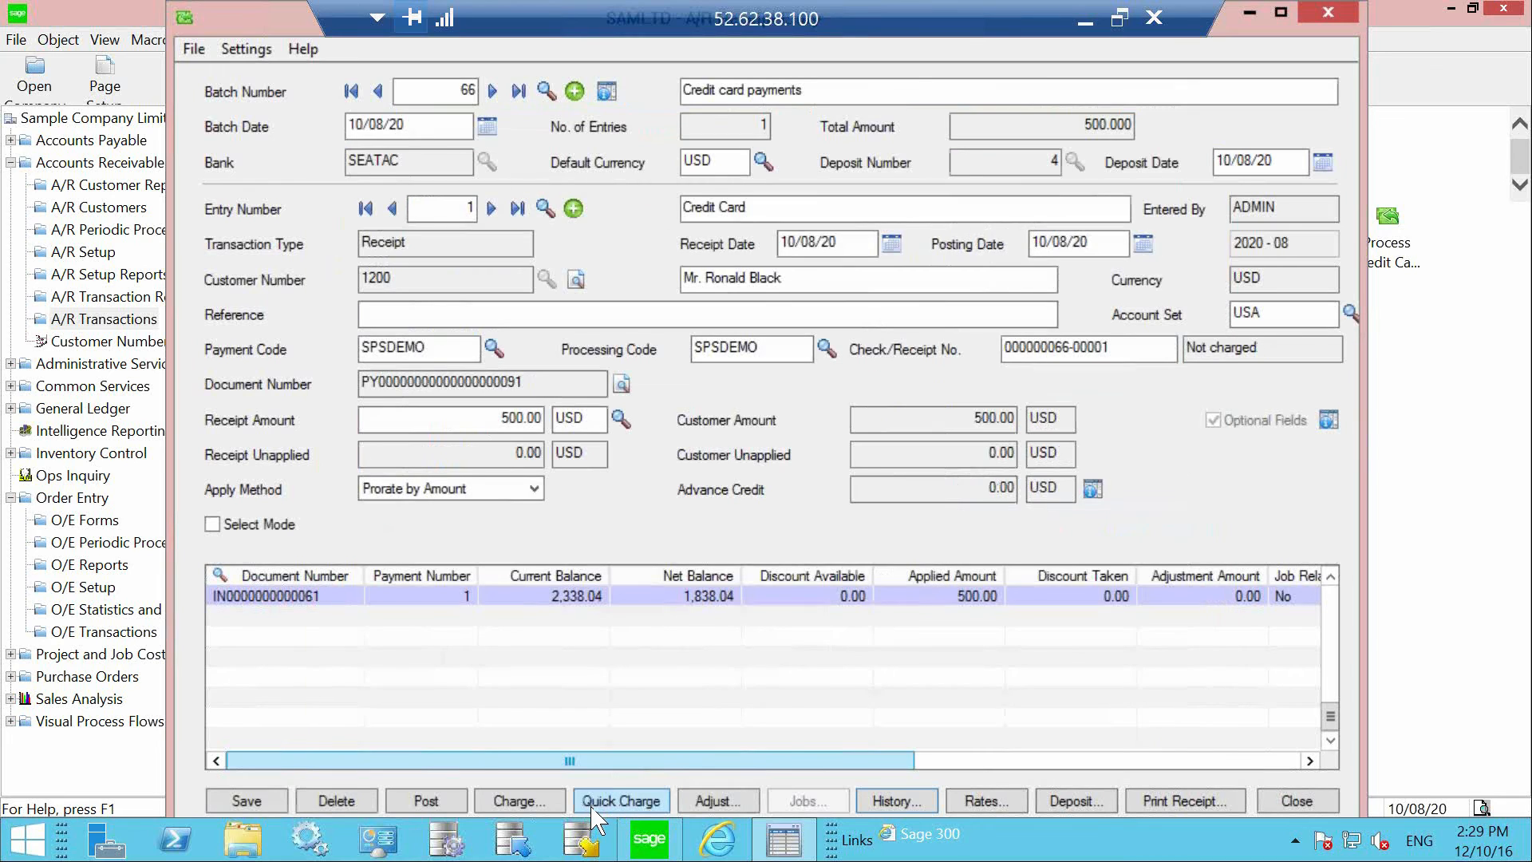
{"action": "left_click", "coordinate": [594, 801]}
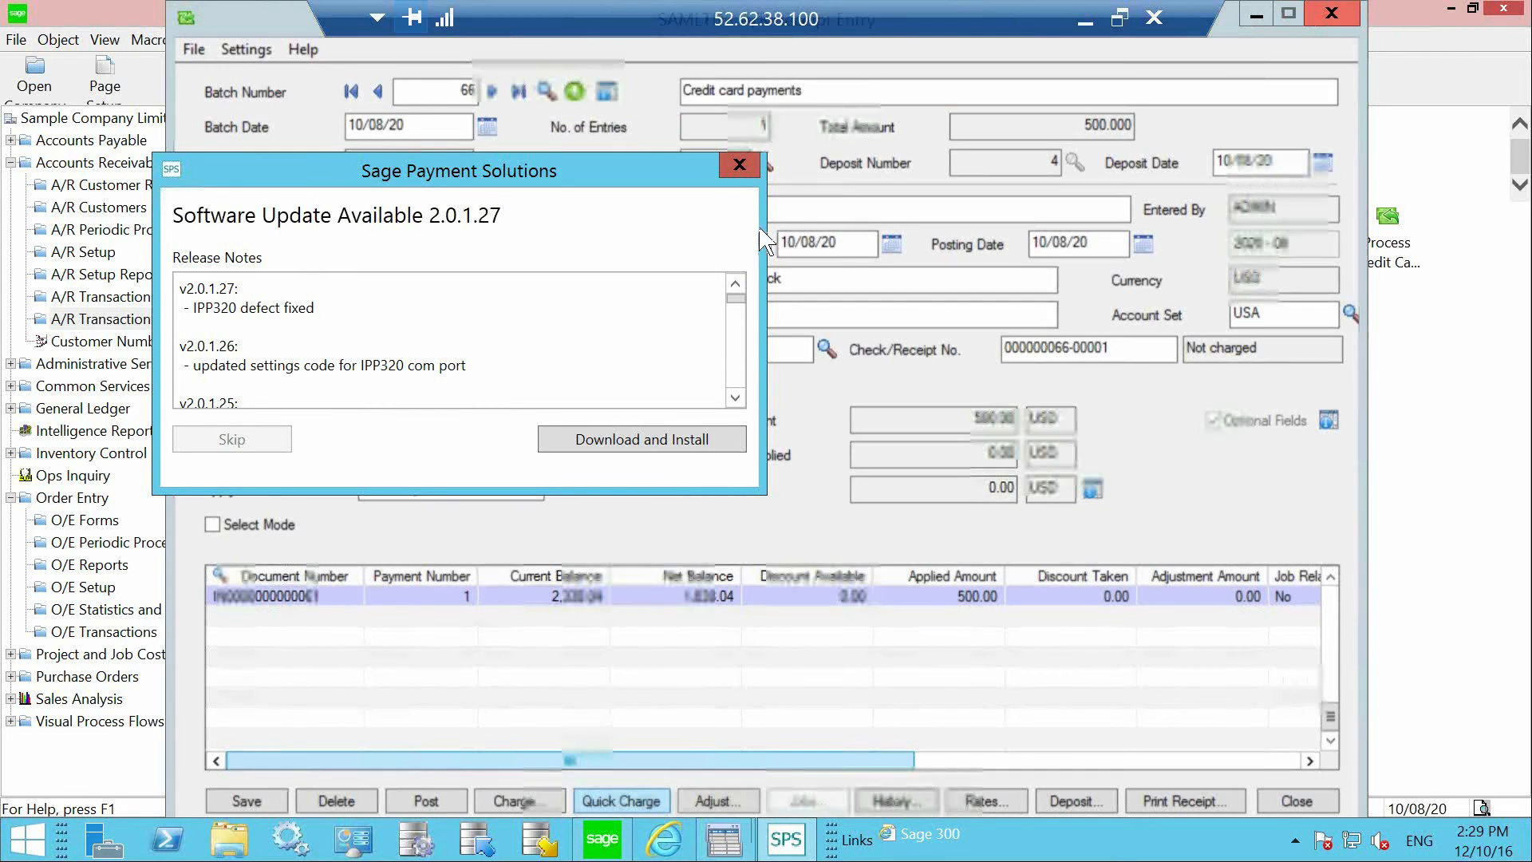
{"action": "left_click", "coordinate": [739, 166]}
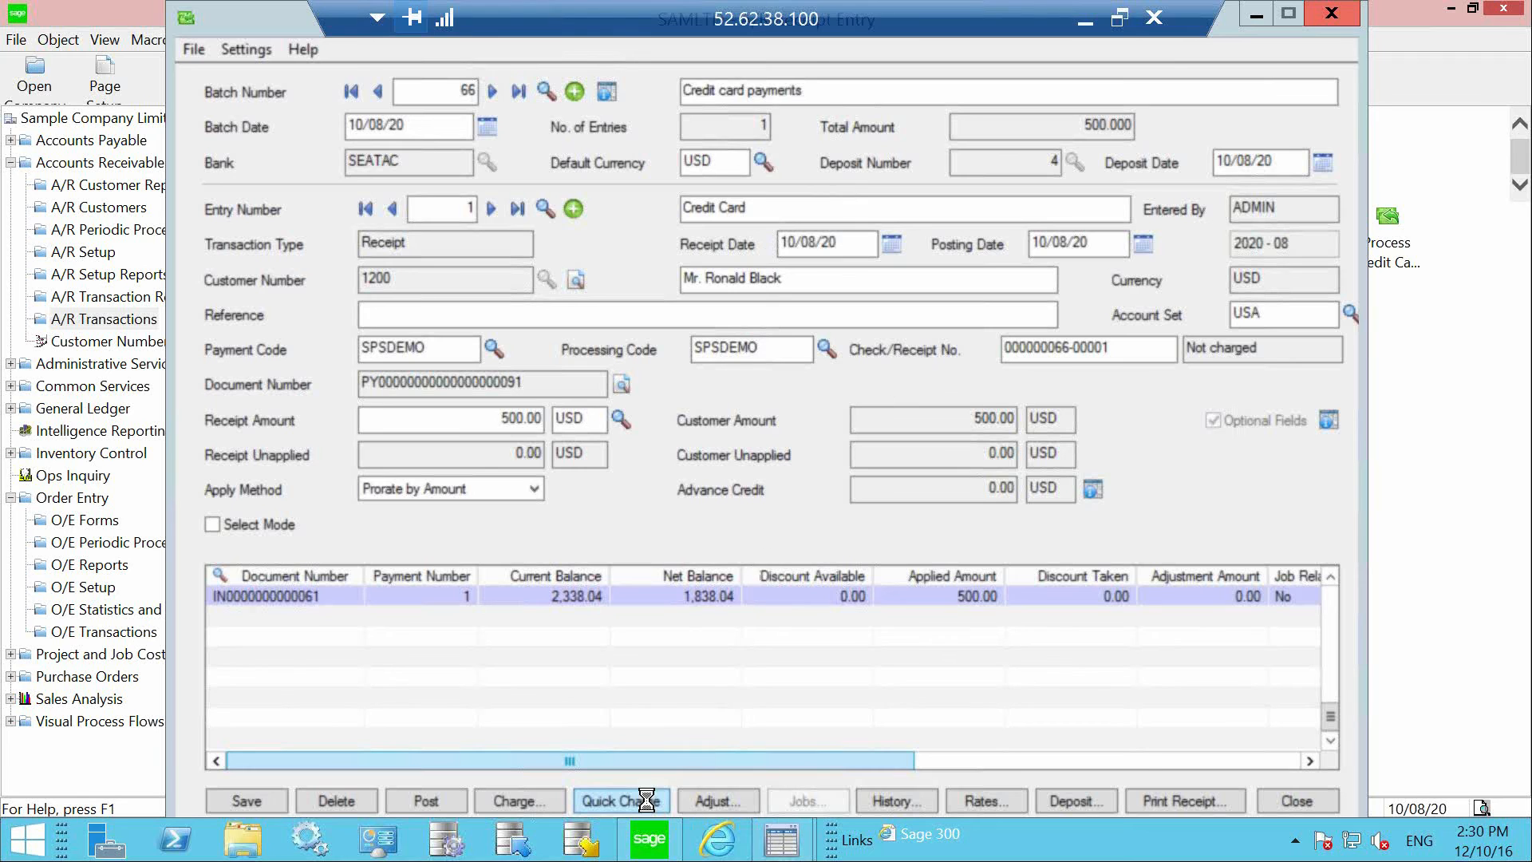
{"action": "left_click", "coordinate": [666, 853]}
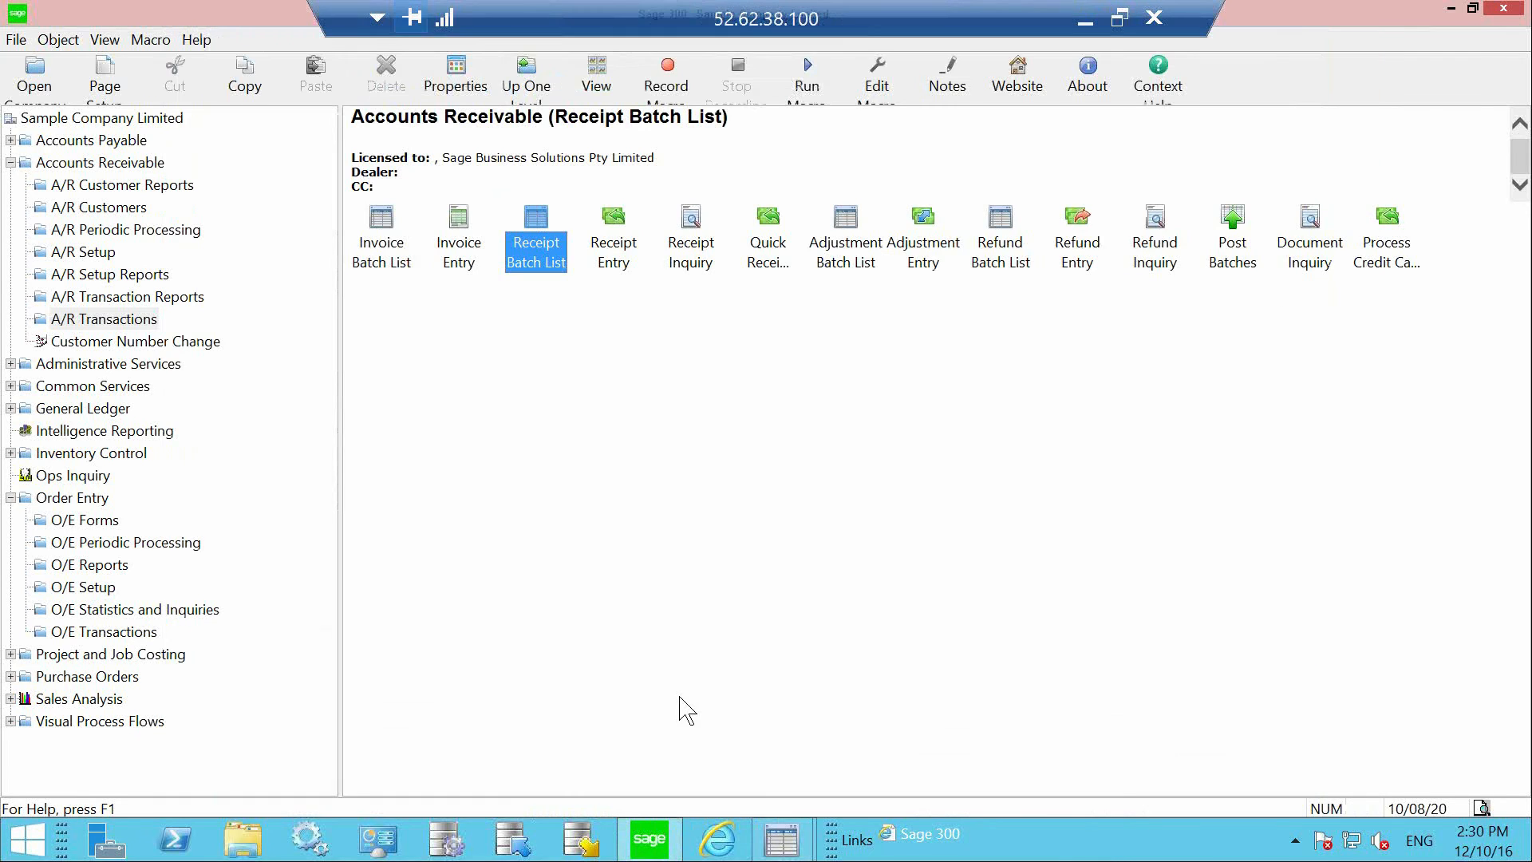
{"action": "left_click", "coordinate": [1085, 23]}
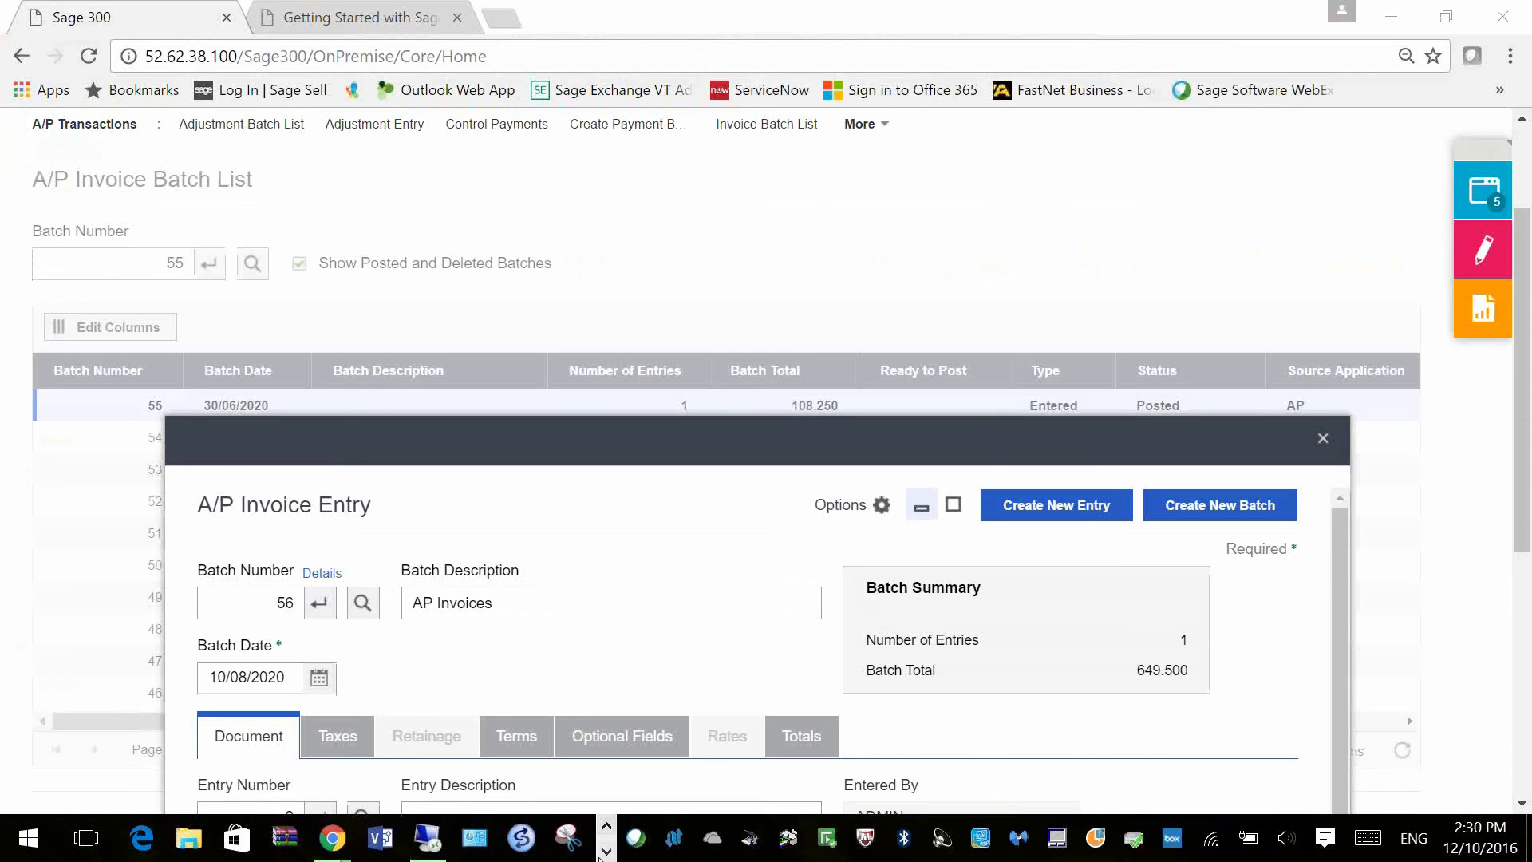
Step: Run the PowerPoint slide show and advance to slide 17, 'Sage 300 in the upcoming year…'
{"action": "left_click", "coordinate": [604, 852]}
{"action": "left_click", "coordinate": [262, 844]}
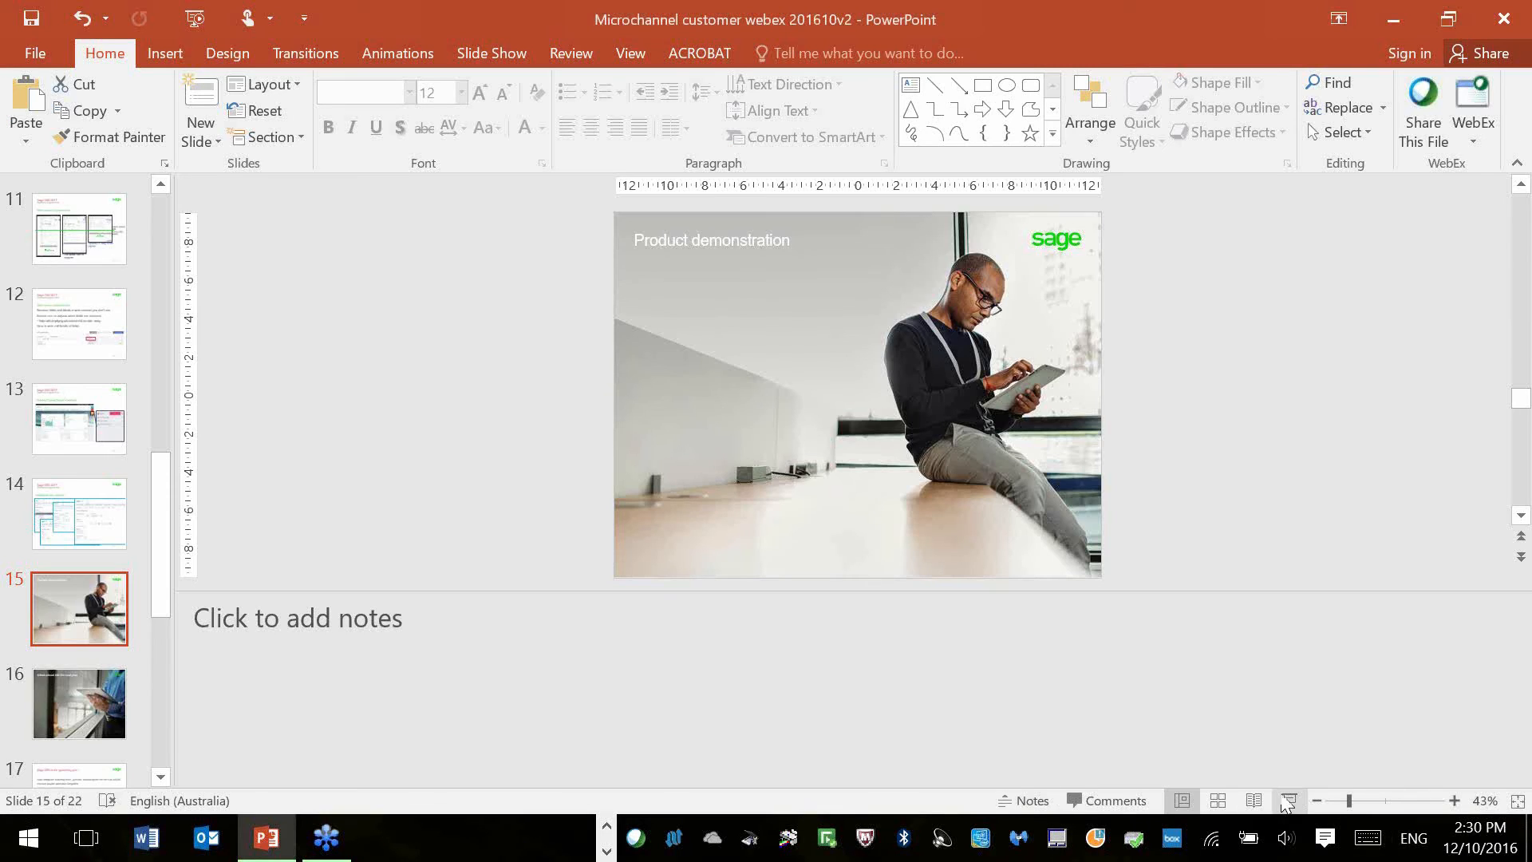
{"action": "left_click", "coordinate": [1286, 804]}
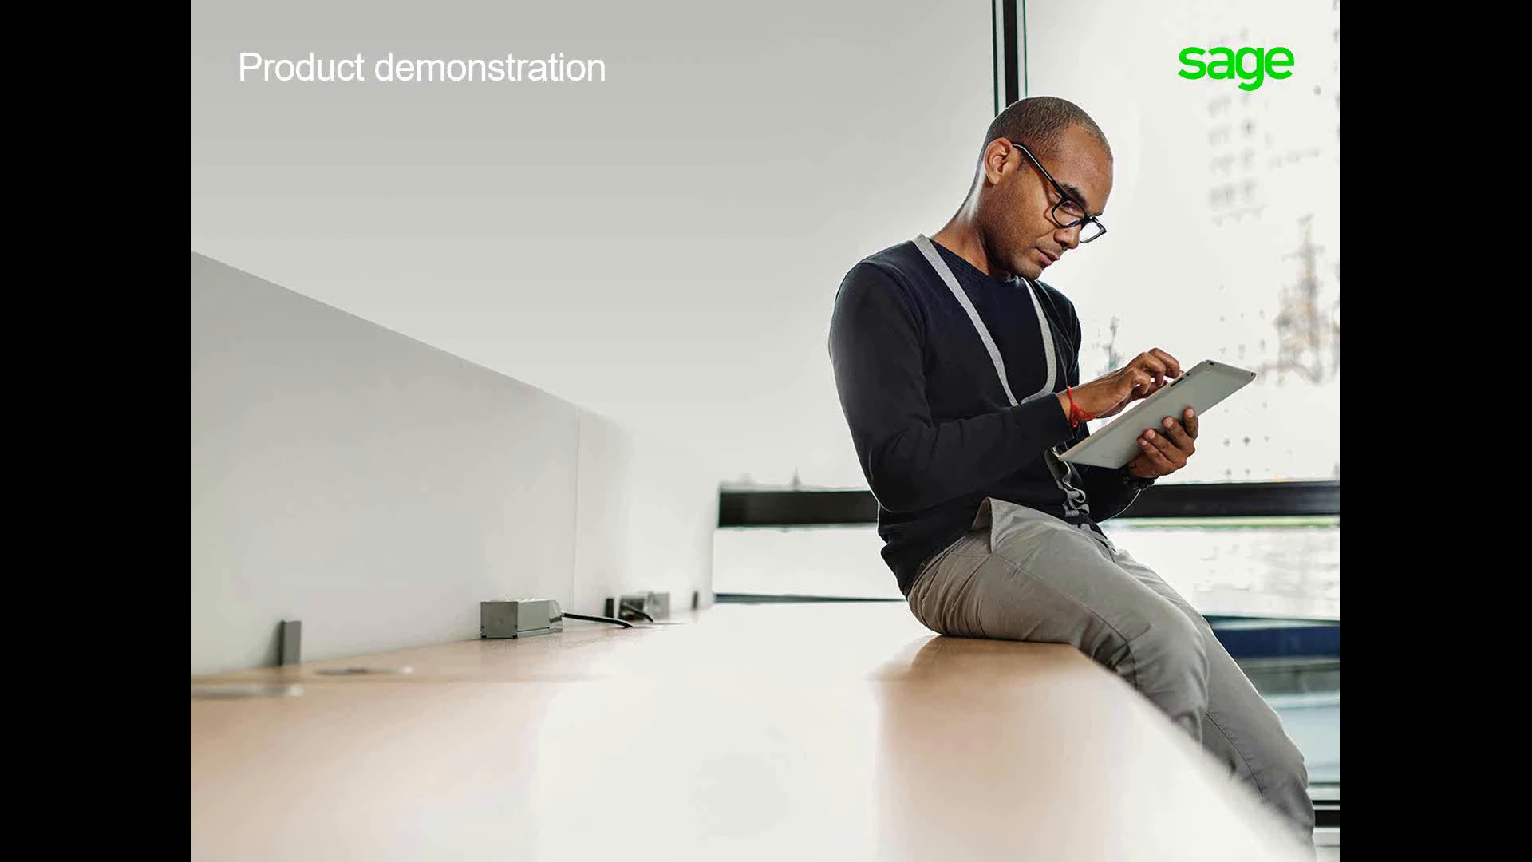
{"action": "key", "text": "Right"}
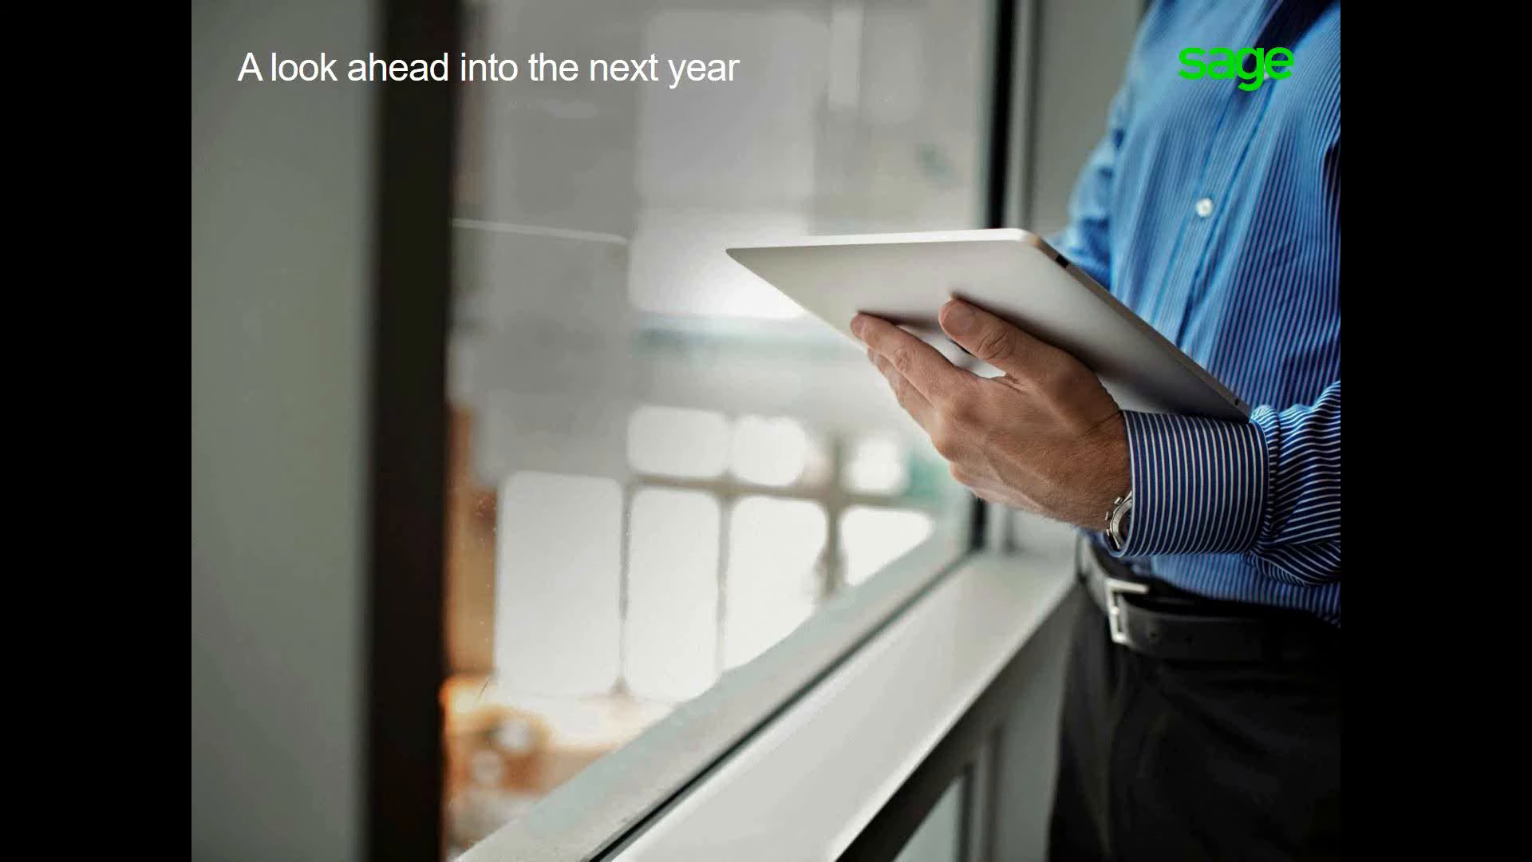
{"action": "key", "text": "Right"}
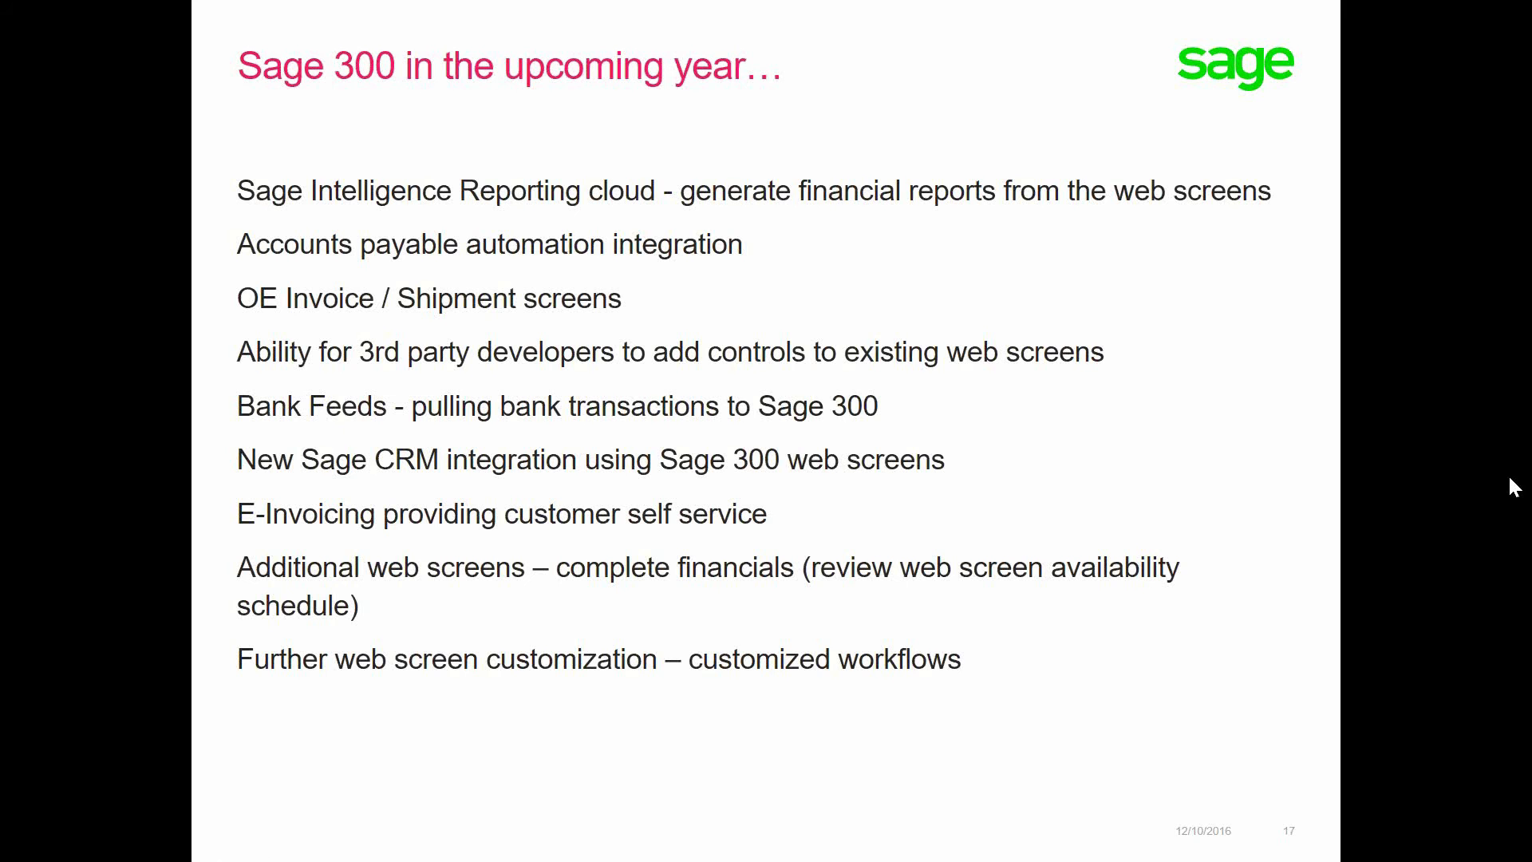